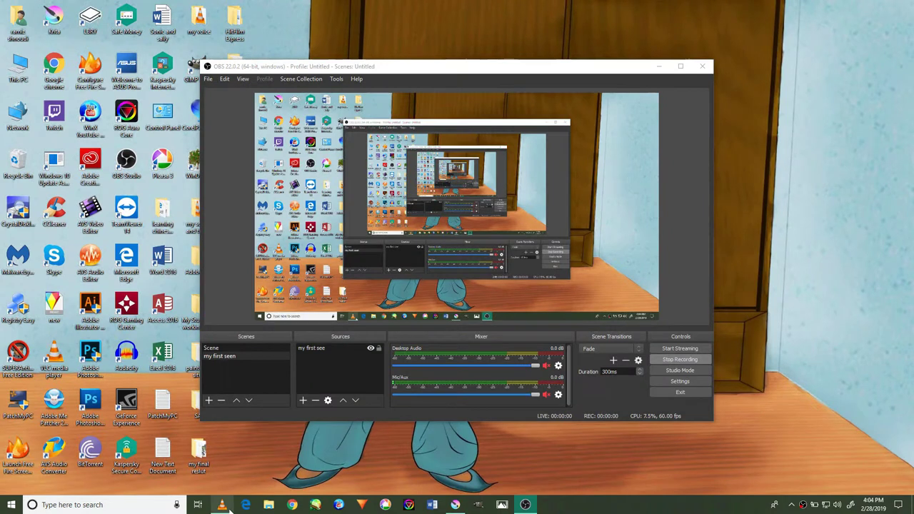
Step: Leave Krita by opening the VLC media player's taskbar jump list
right_click(222, 505)
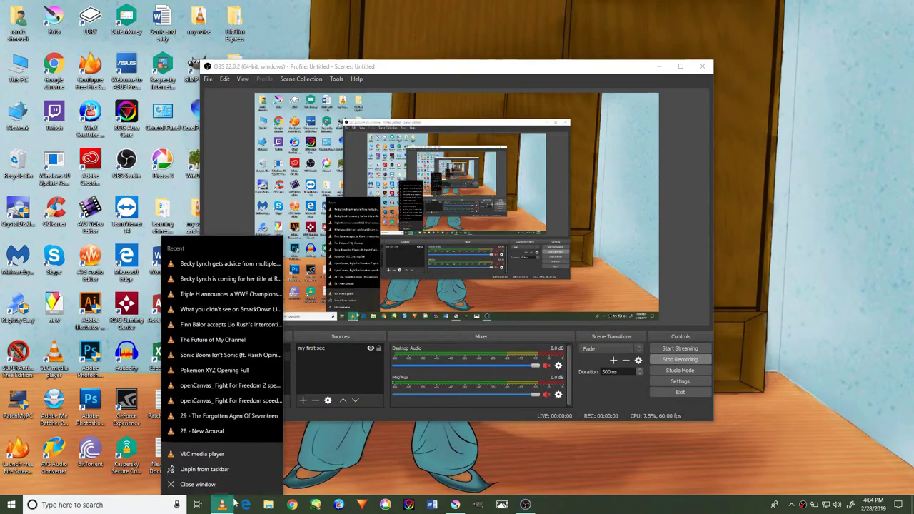
Step: Dismiss the VLC tray menu and bring sally mirror F03.kra in Krita back to the front
left_click(794, 505)
right_click(783, 466)
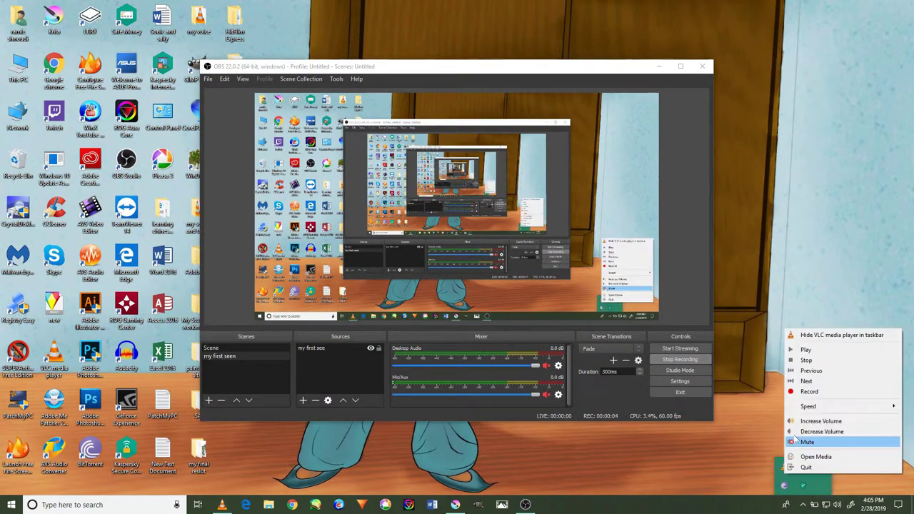
left_click(457, 505)
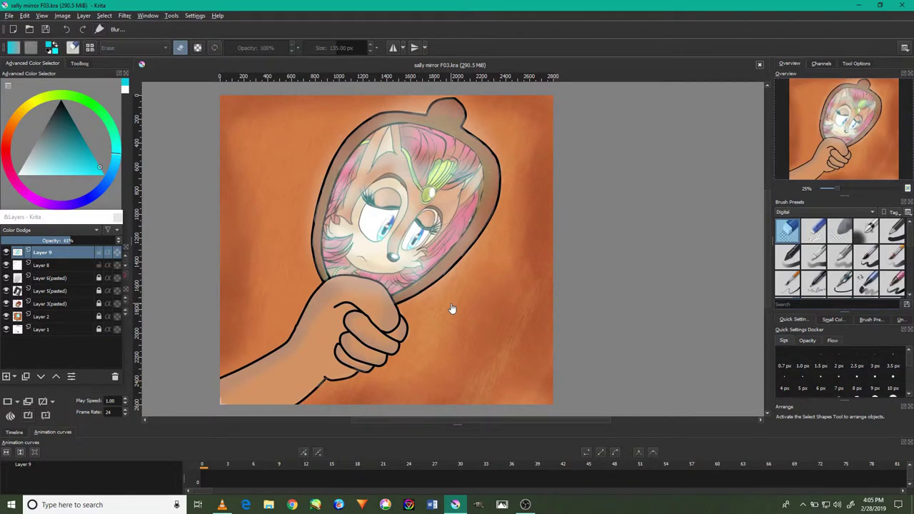
Step: Minimize the VLC media player to reveal the Krita mirror painting
left_click(221, 505)
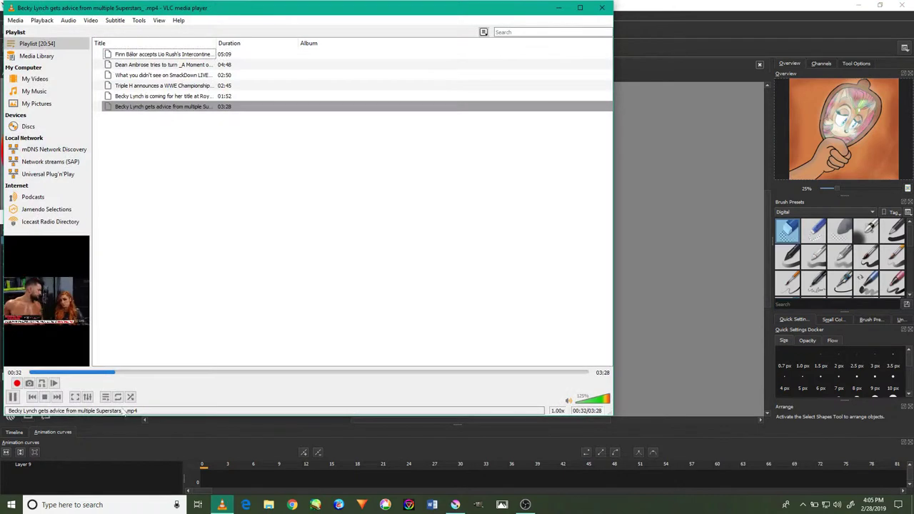
left_click(221, 505)
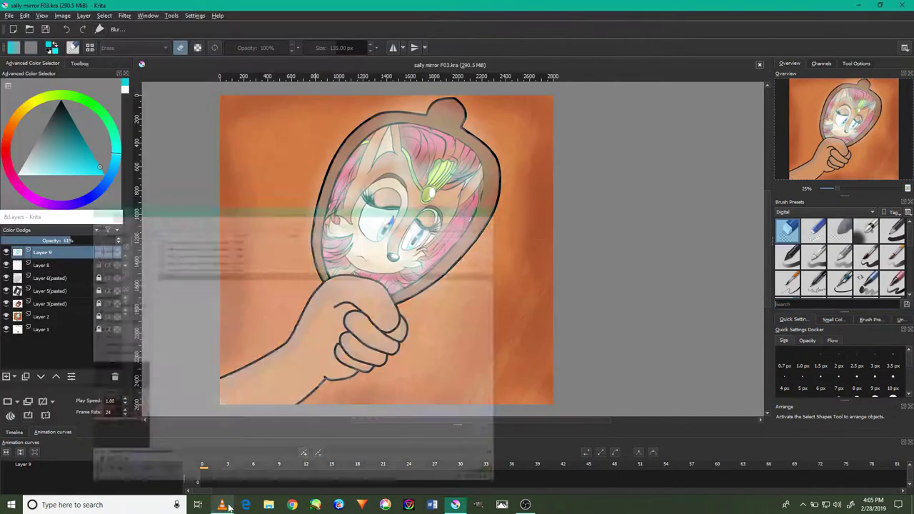
scroll(397, 198, "up", 2)
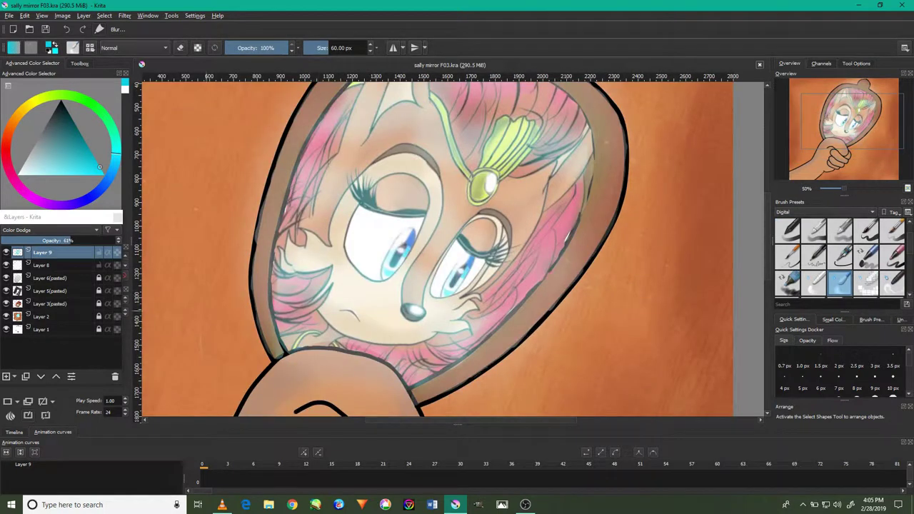
Step: Show the Toolbox and add one new Layer 10 above Layer 9, undoing the extra Layer 11
left_click(79, 62)
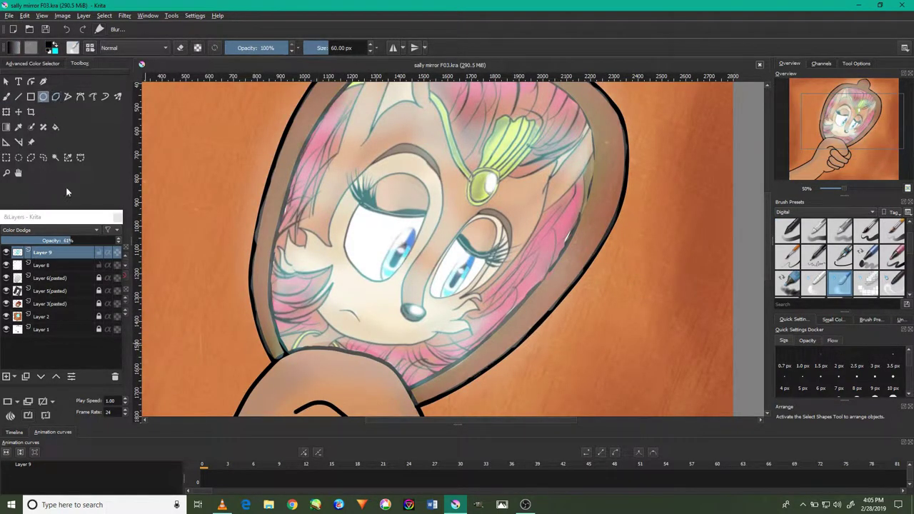
double_click(7, 377)
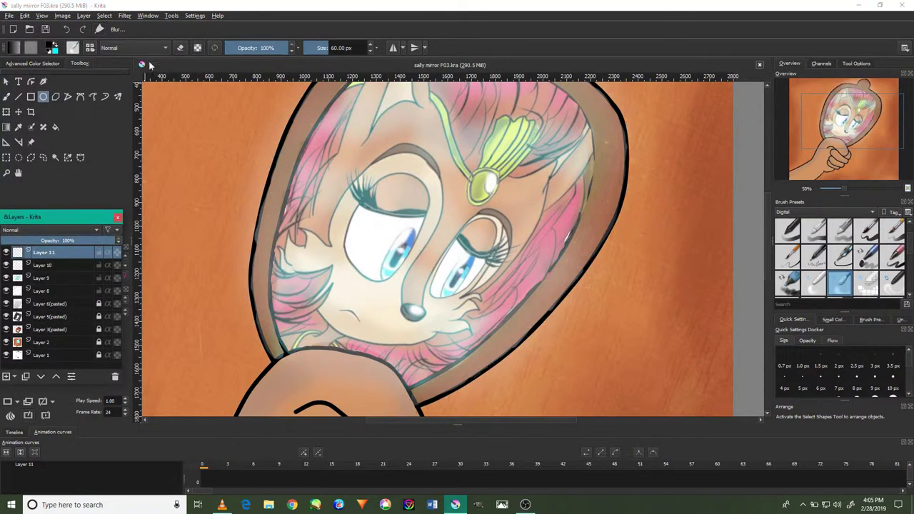
left_click(68, 29)
scroll(295, 98, "down", 3)
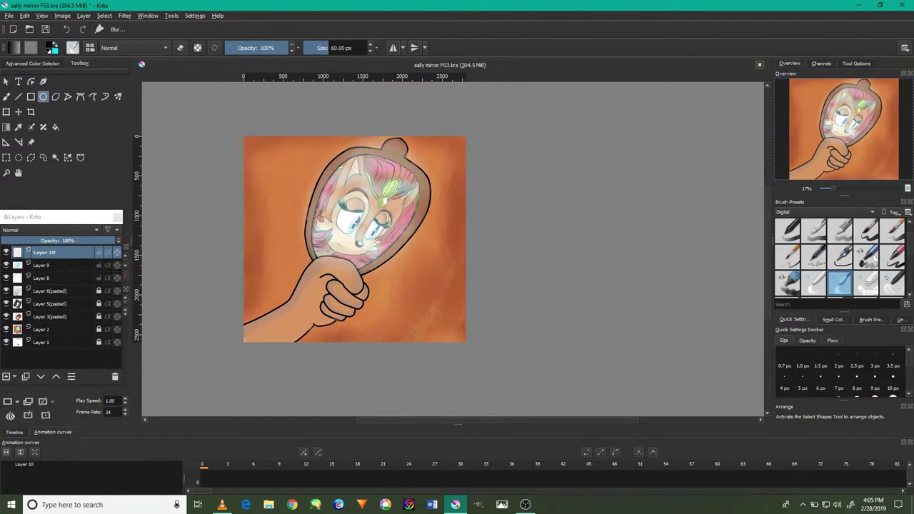
scroll(896, 238, "up", 1)
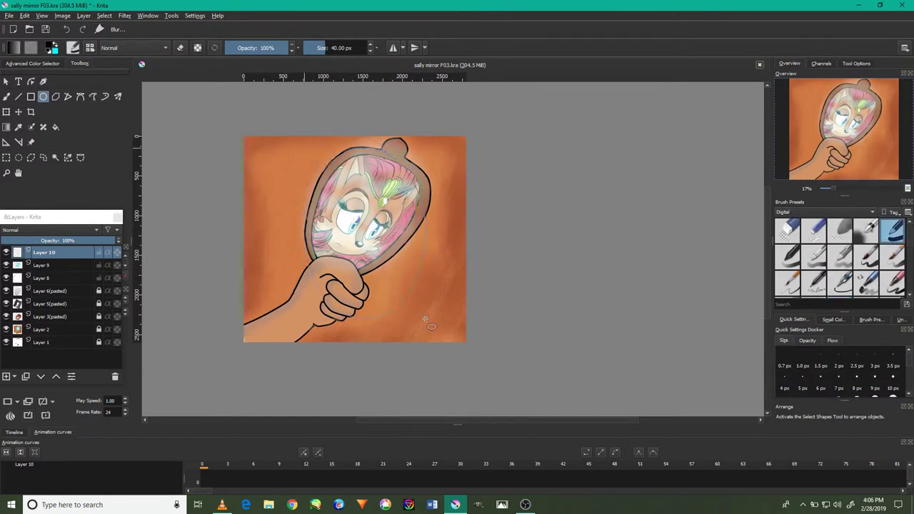
Step: Rotate the Layer 10 oval to the mirror's tilt and widen it toward the rim
left_click(7, 112)
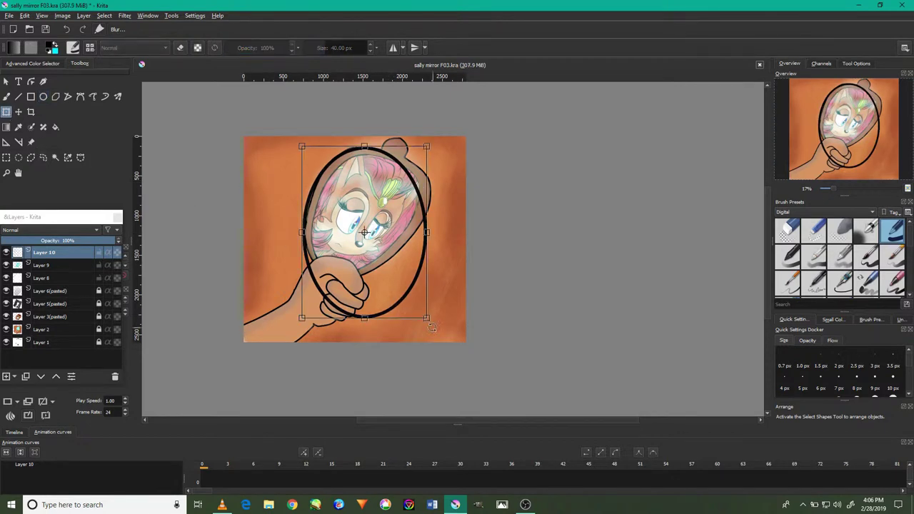
left_click_drag(432, 326, 370, 291)
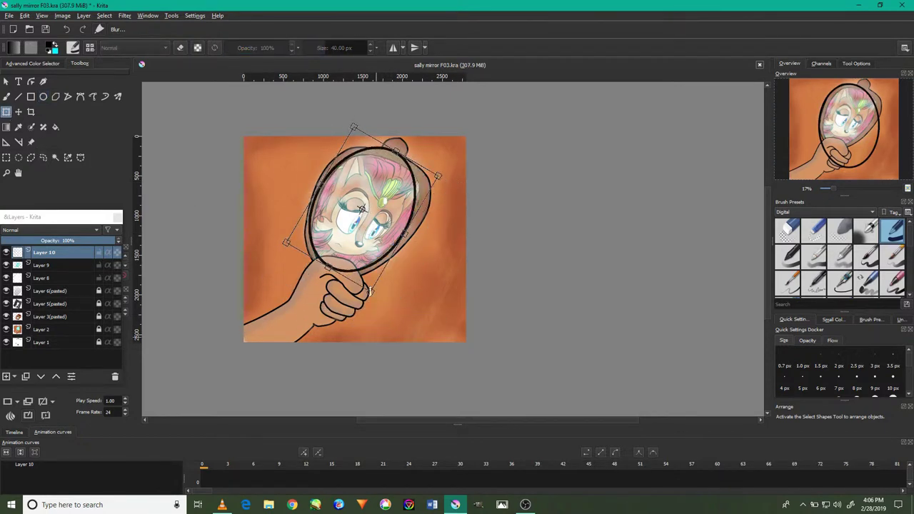
scroll(362, 207, "up", 3)
scroll(429, 198, "down", 1)
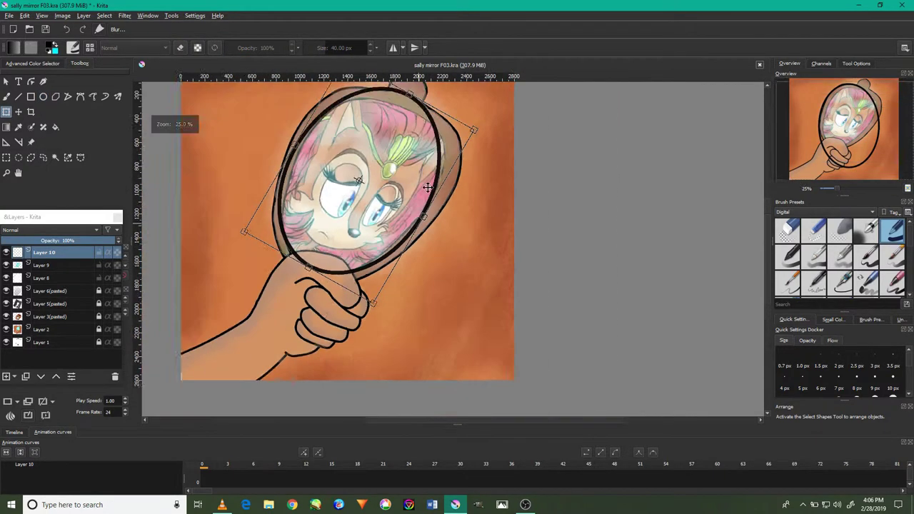
left_click_drag(423, 282, 437, 293)
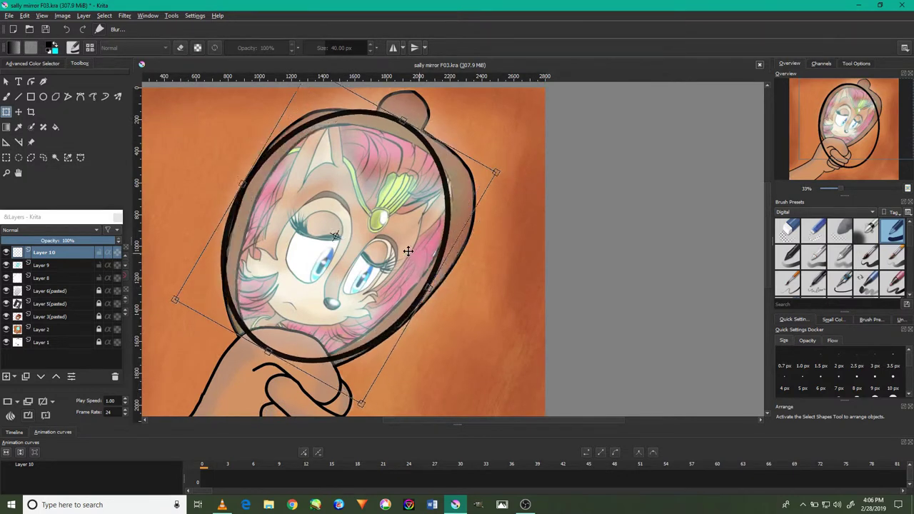
left_click_drag(409, 126, 384, 164)
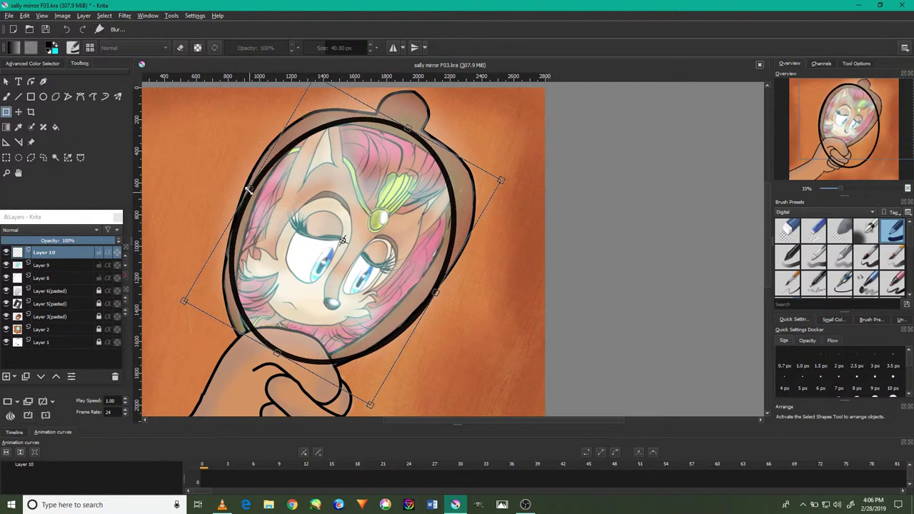
left_click_drag(248, 189, 255, 193)
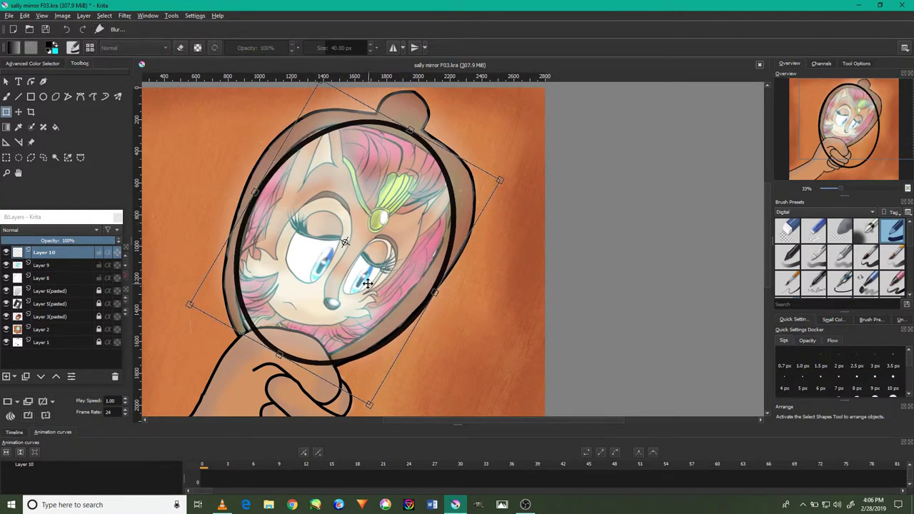
left_click_drag(434, 292, 427, 271)
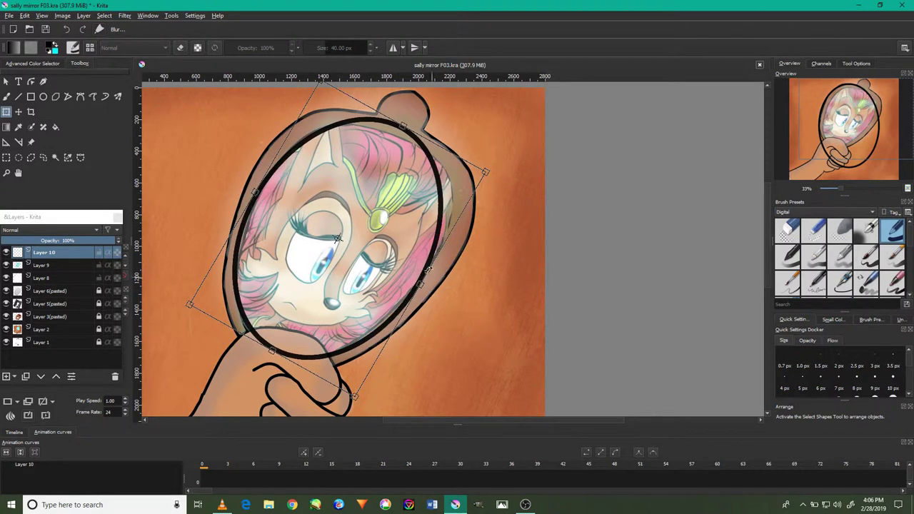
Step: Refine the oval's rotation, width and position so it sits inside the mirror rim
left_click_drag(467, 163, 479, 153)
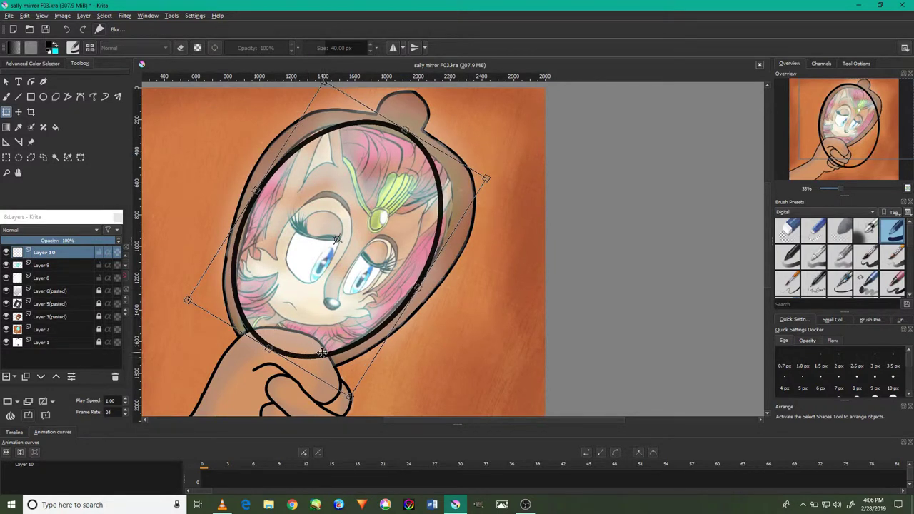
left_click_drag(314, 372, 315, 378)
left_click_drag(418, 296, 415, 285)
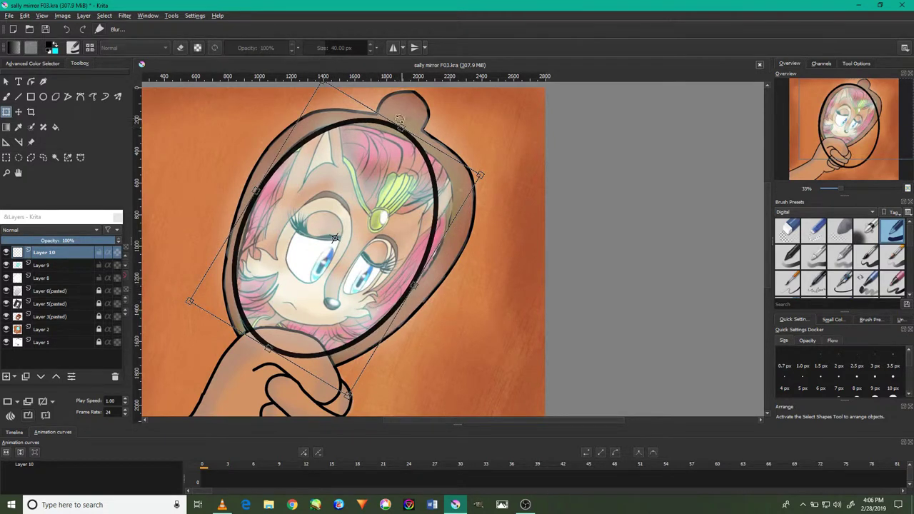
left_click_drag(427, 265, 448, 264)
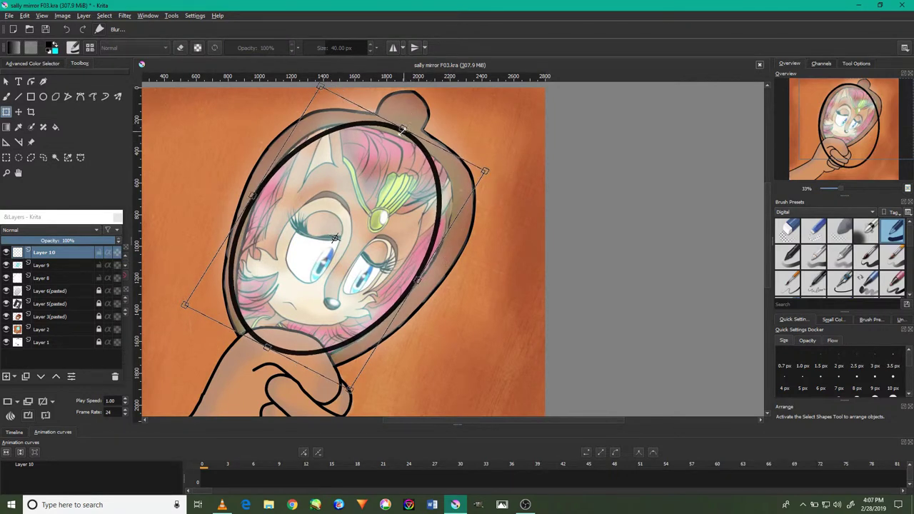
left_click_drag(355, 317, 364, 319)
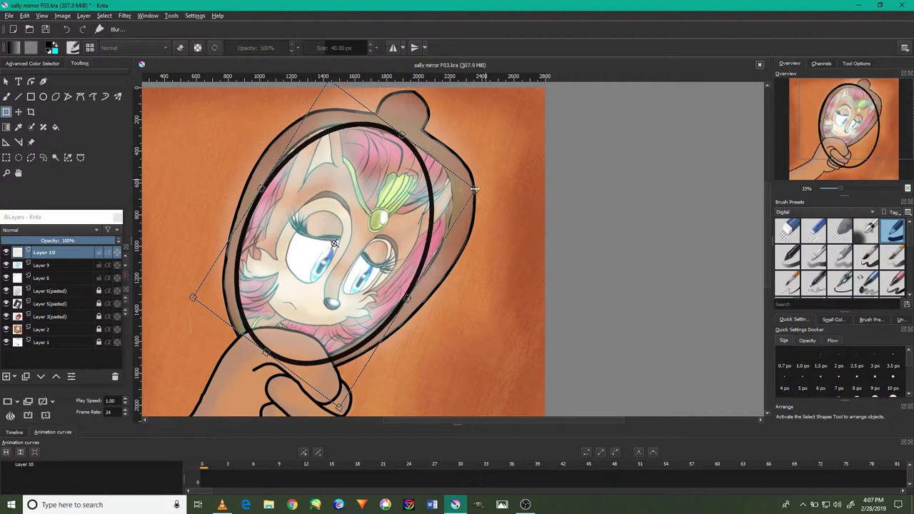
left_click_drag(475, 183, 486, 169)
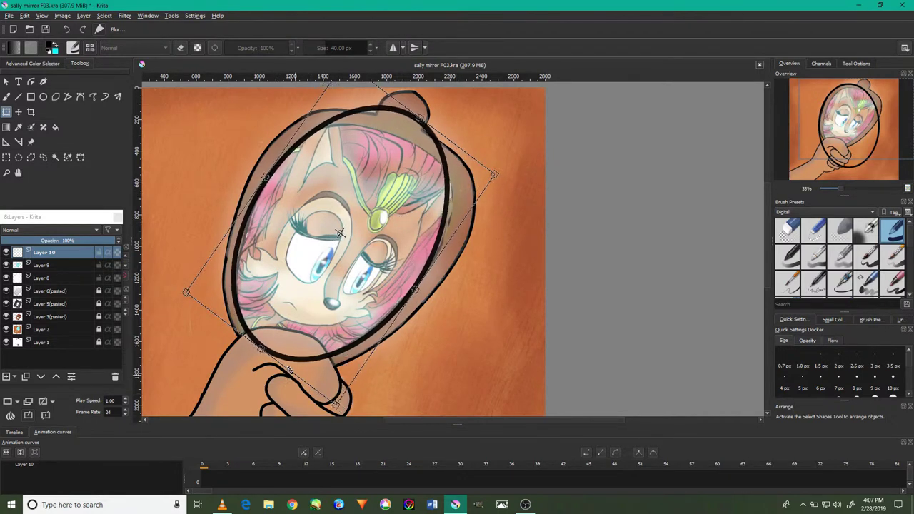
Step: Check the fit up close and fine-tune the oval's rotation on the mirror
scroll(414, 279, "up", 1)
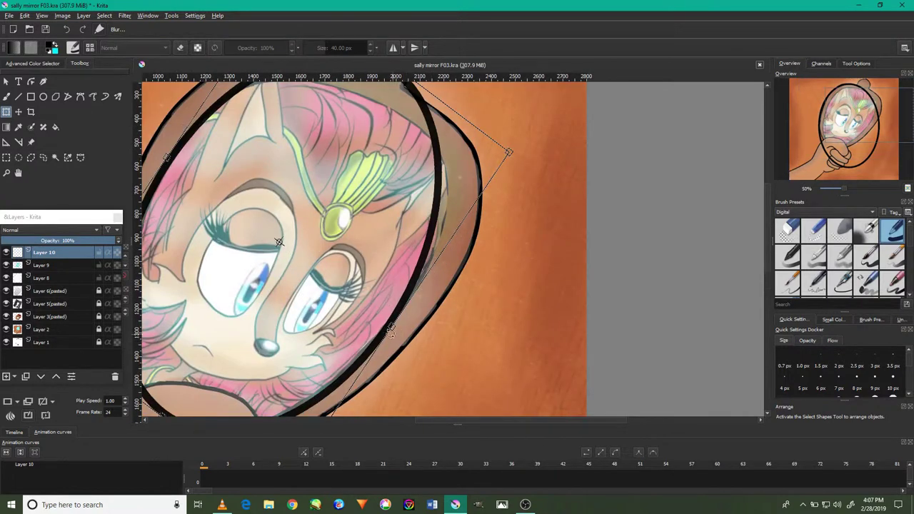
scroll(389, 324, "down", 2)
scroll(279, 248, "down", 1)
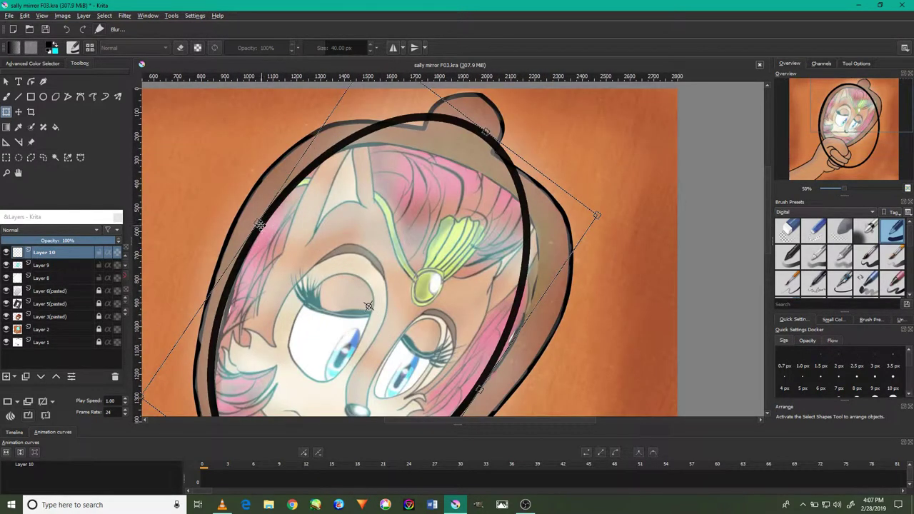
scroll(278, 249, "down", 2)
scroll(366, 272, "up", 3)
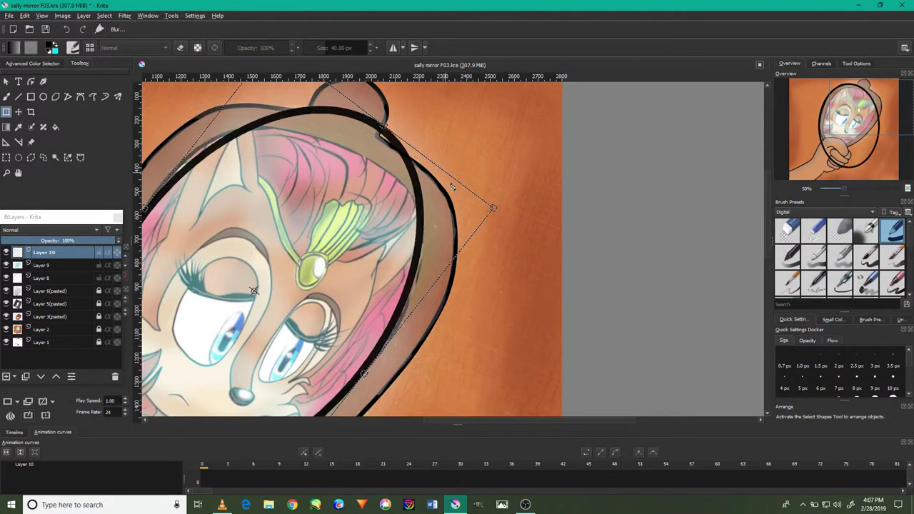
scroll(440, 201, "down", 3)
scroll(440, 201, "up", 2)
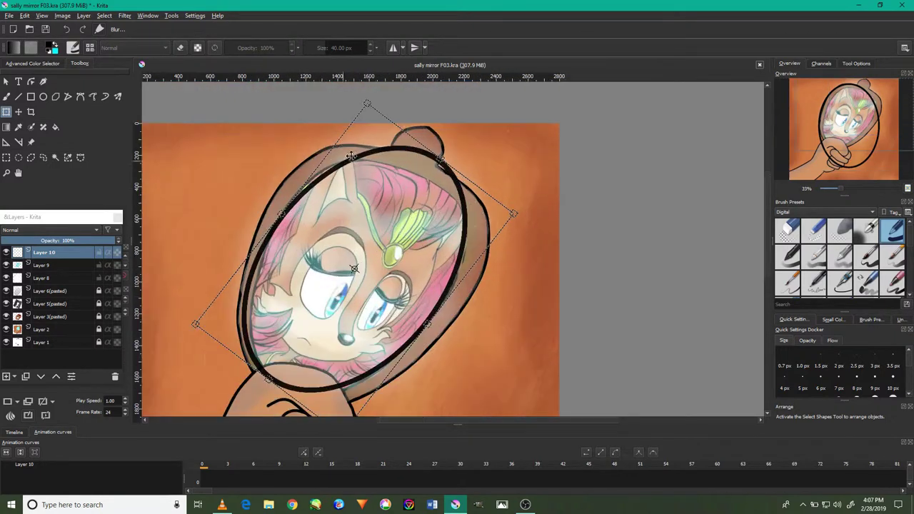
scroll(353, 268, "down", 1)
scroll(354, 269, "up", 1)
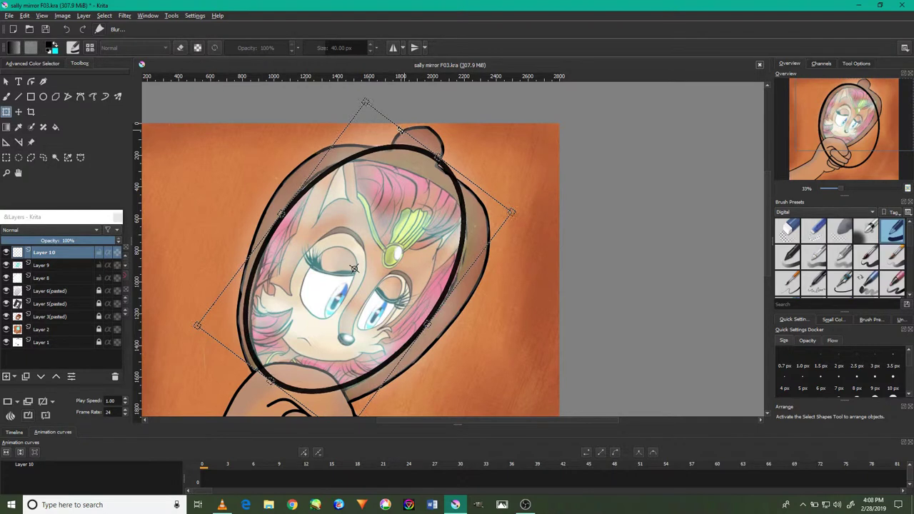
scroll(353, 269, "down", 1)
left_click_drag(427, 323, 431, 327)
scroll(422, 331, "down", 2)
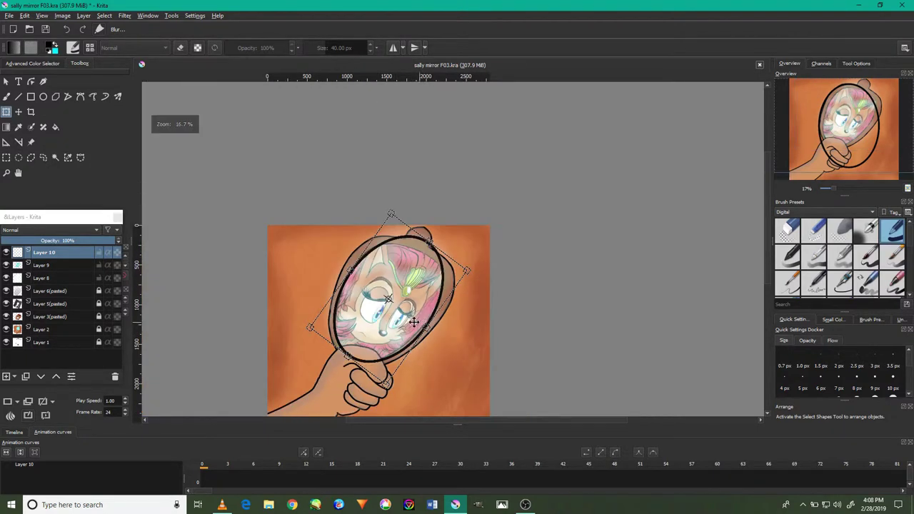
Step: Set Layer 10's blend mode to Darken from the Arithmetic group
left_click(54, 230)
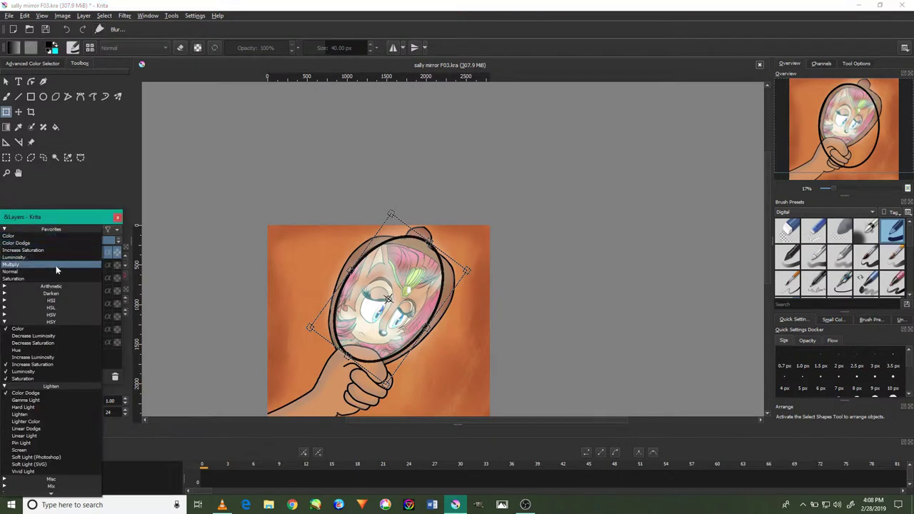
left_click(21, 286)
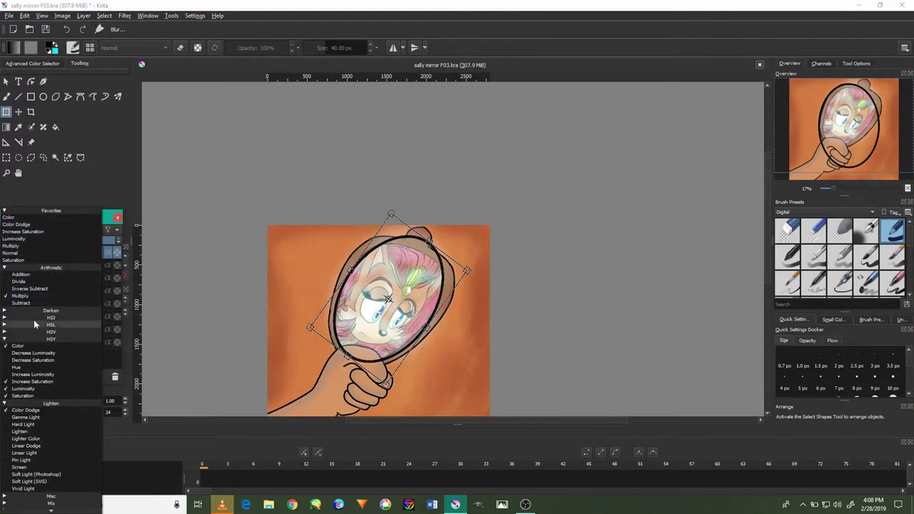
left_click(30, 312)
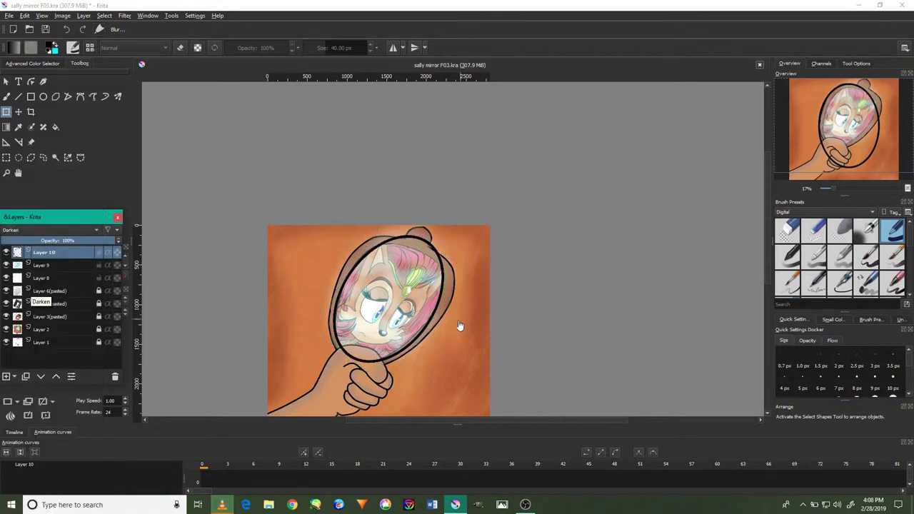
Step: Choose the eraser brush preset with erase mode on the freehand brush
left_click(744, 247)
scroll(387, 239, "up", 3)
key("e")
left_click(9, 95)
scroll(457, 243, "up", 2)
Step: Erase the black outline across the mirror's top and near its top-right rim
mouse_move(473, 239)
left_mouse_down()
mouse_move(343, 244)
mouse_move(303, 261)
left_mouse_up()
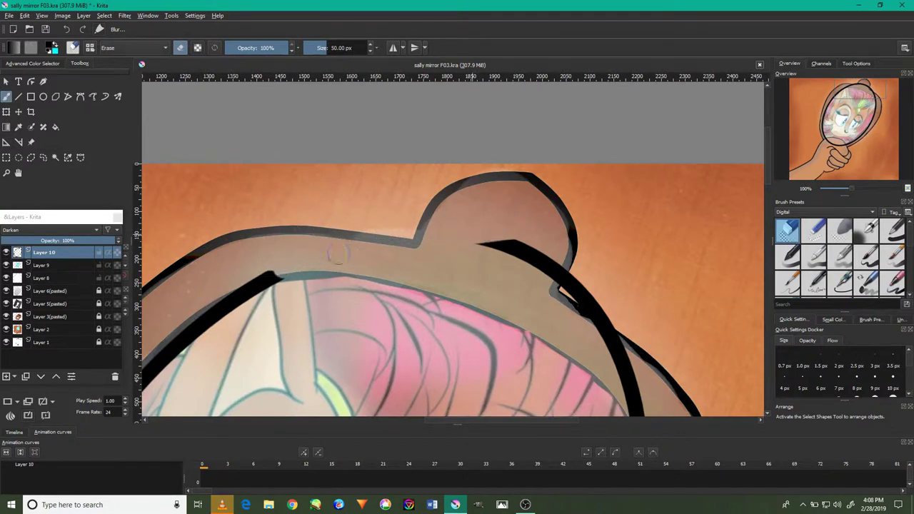
left_click_drag(560, 292, 507, 252)
scroll(528, 285, "down", 2)
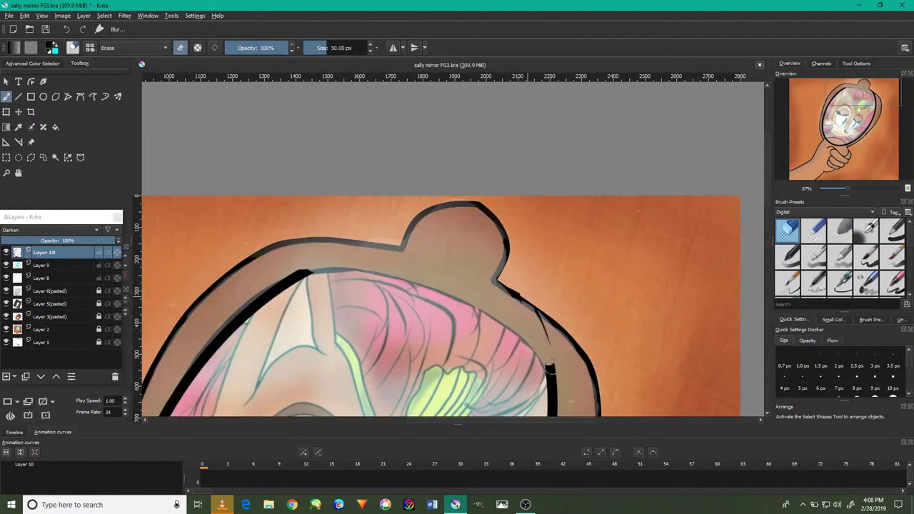
scroll(590, 367, "down", 3)
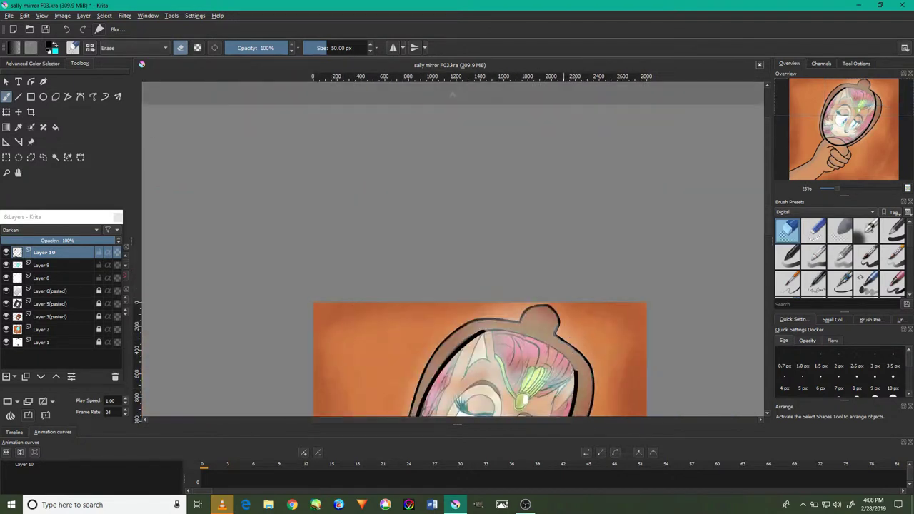
scroll(547, 290, "up", 4)
scroll(457, 307, "up", 4)
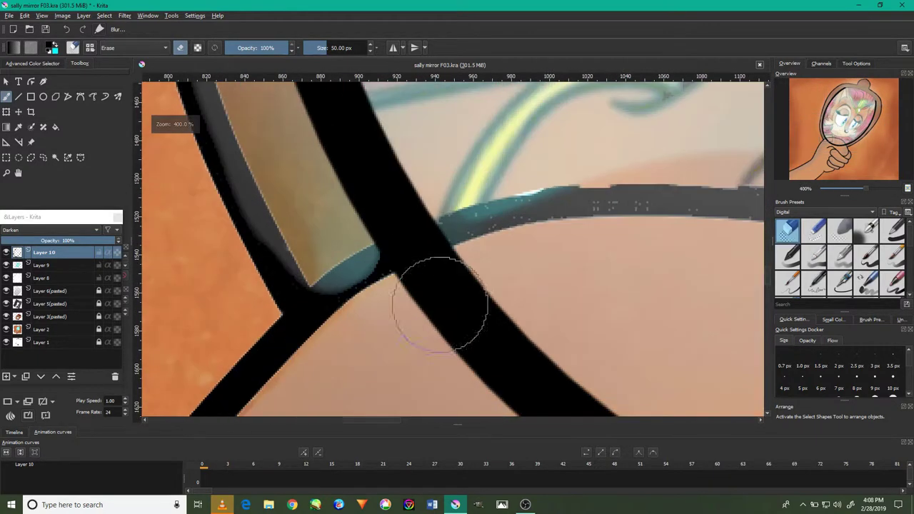
scroll(484, 259, "down", 1)
scroll(509, 317, "down", 4)
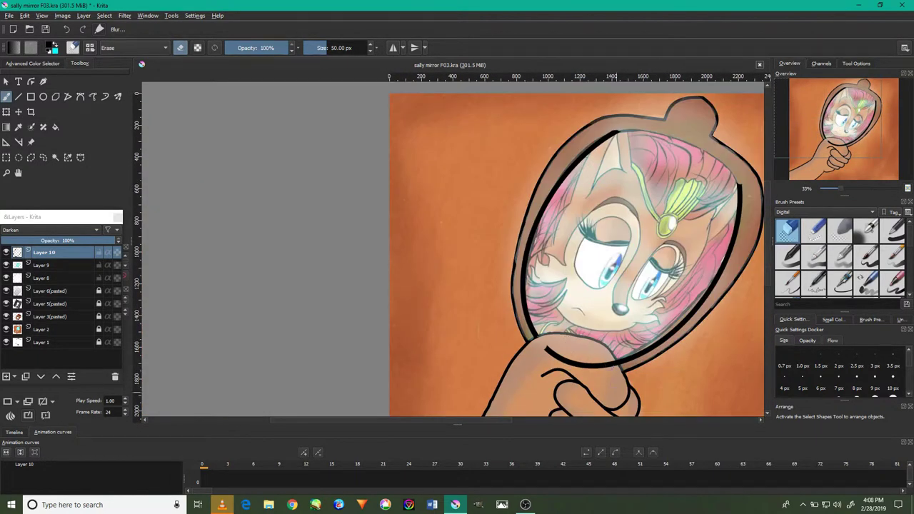
scroll(621, 344, "up", 2)
Step: Erase another outline piece over the hand and return to a normal painting brush
mouse_move(621, 345)
left_mouse_down()
mouse_move(613, 322)
mouse_move(321, 271)
mouse_move(593, 332)
left_mouse_up()
scroll(549, 319, "down", 3)
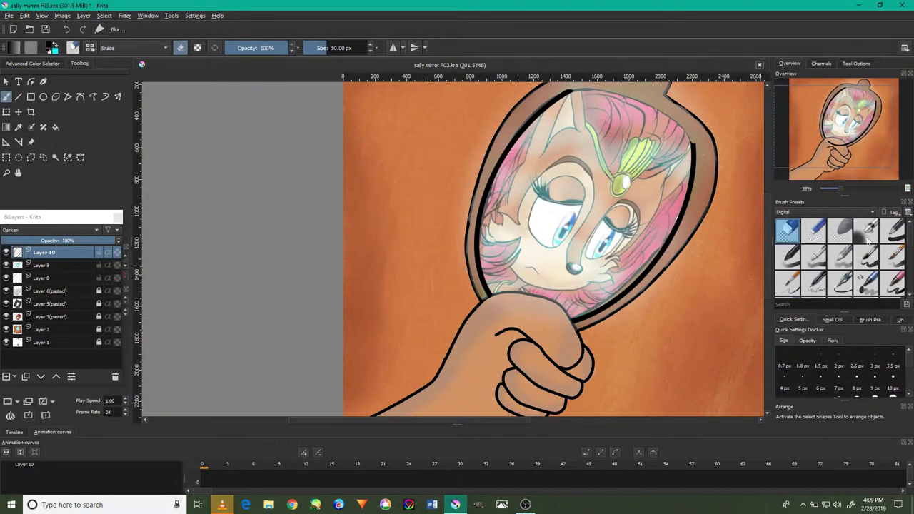
scroll(868, 239, "up", 2)
scroll(868, 240, "up", 1)
left_click(840, 230)
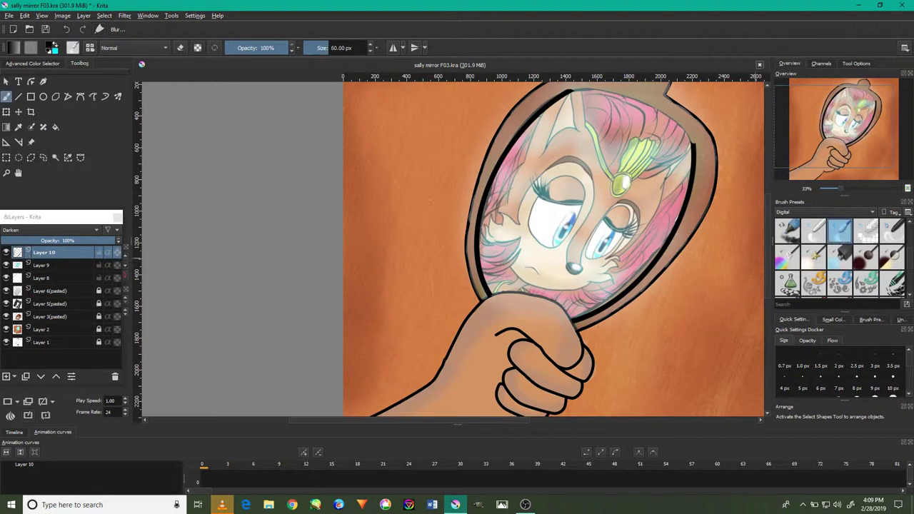
Step: Draw a thick black ellipse over the mirror, then undo it from Layer 10
scroll(459, 284, "up", 5)
scroll(459, 284, "down", 1)
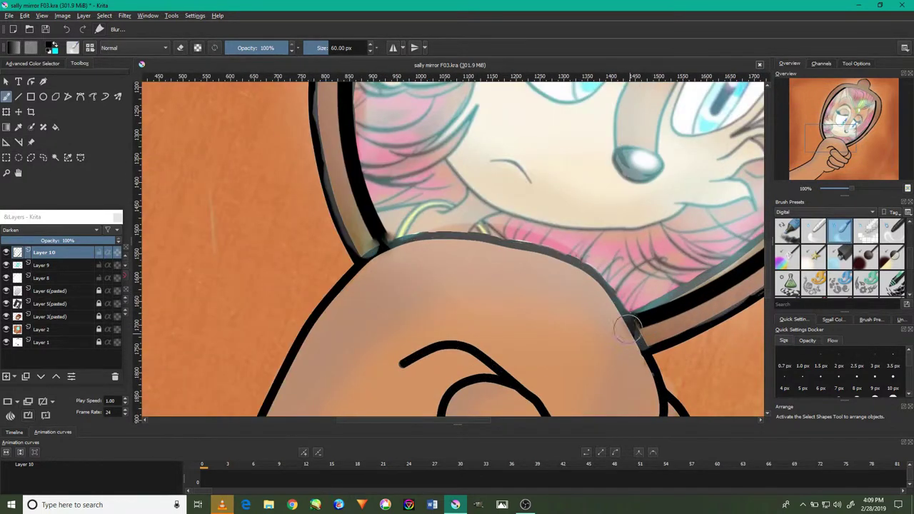
scroll(632, 321, "down", 3)
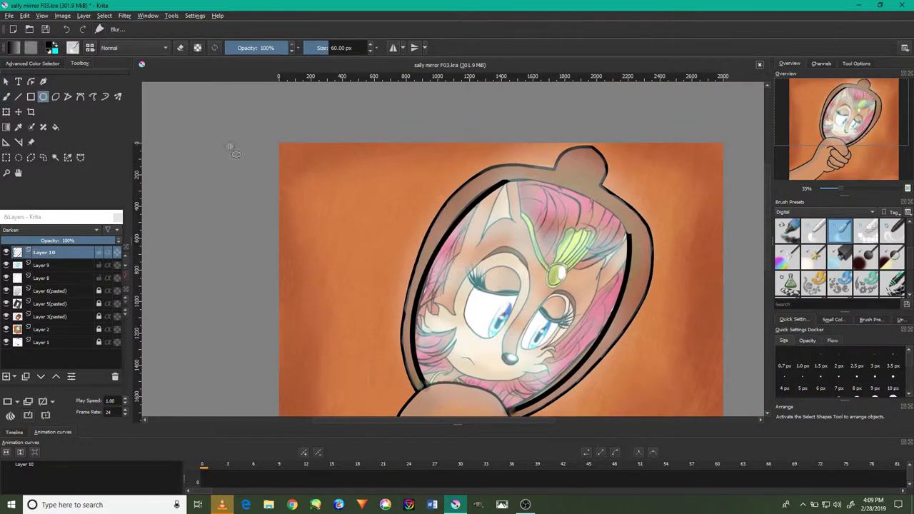
scroll(894, 239, "down", 2)
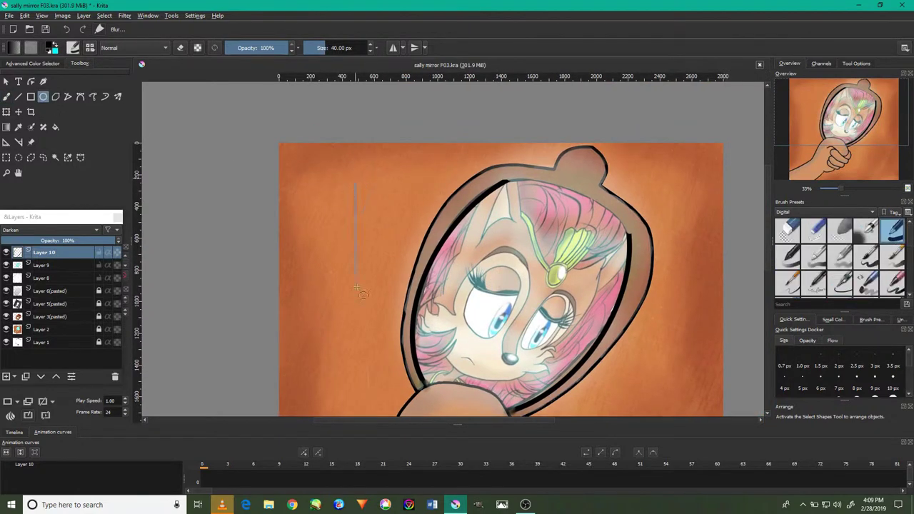
left_click_drag(491, 366, 504, 382)
left_click(7, 112)
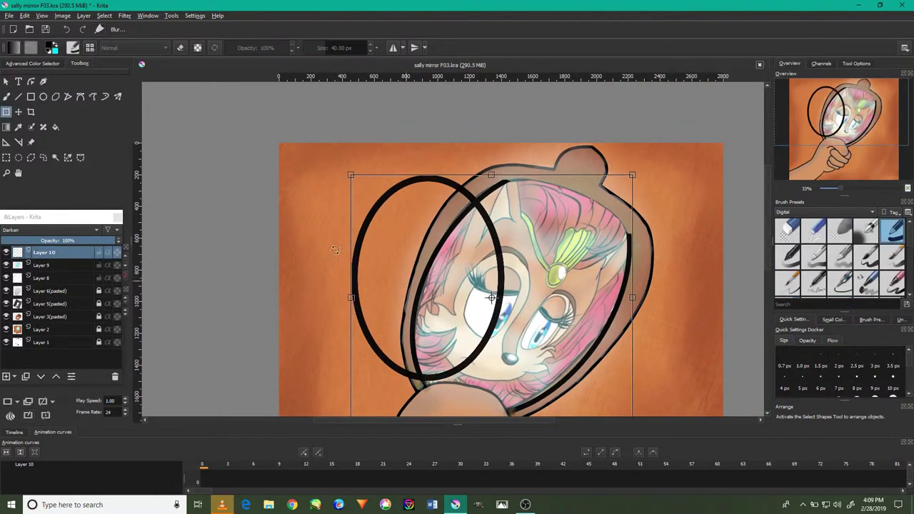
left_click(67, 29)
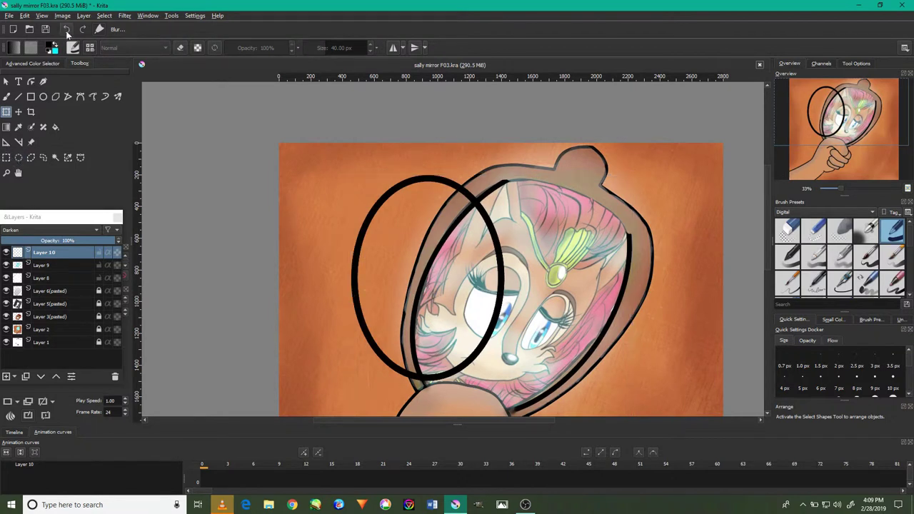
Step: Add new Layer 12 and draw a black ellipse on it with the Ellipse tool
left_click(5, 374)
key("b")
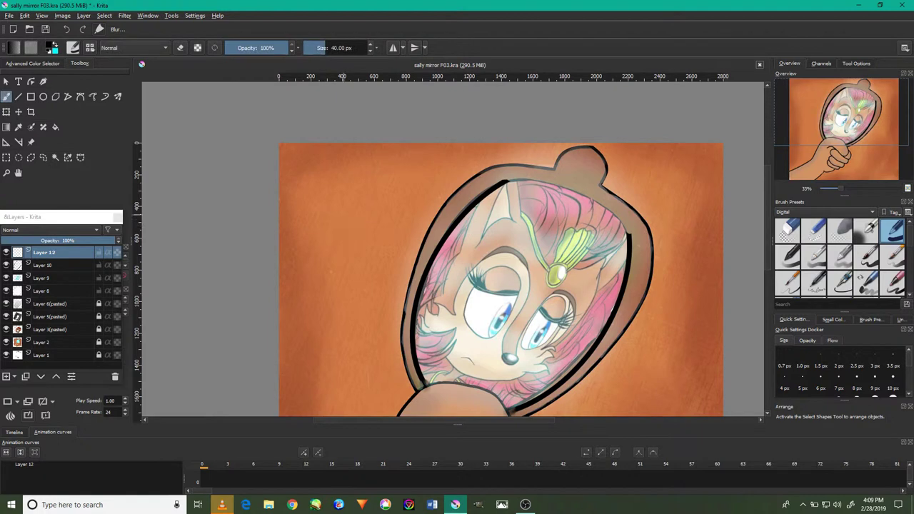
left_click_drag(330, 173, 409, 310)
left_click(67, 29)
left_click(43, 96)
mouse_move(494, 400)
left_mouse_down()
mouse_move(528, 414)
mouse_move(557, 335)
left_mouse_up()
key("ctrl+t")
scroll(517, 402, "down", 1)
Step: Rotate, move and resize the Layer 12 ellipse onto the mirror's tilted rim
left_click_drag(428, 300, 479, 275)
mouse_move(529, 215)
left_mouse_down()
mouse_move(520, 200)
mouse_move(525, 221)
left_mouse_up()
scroll(525, 221, "up", 3)
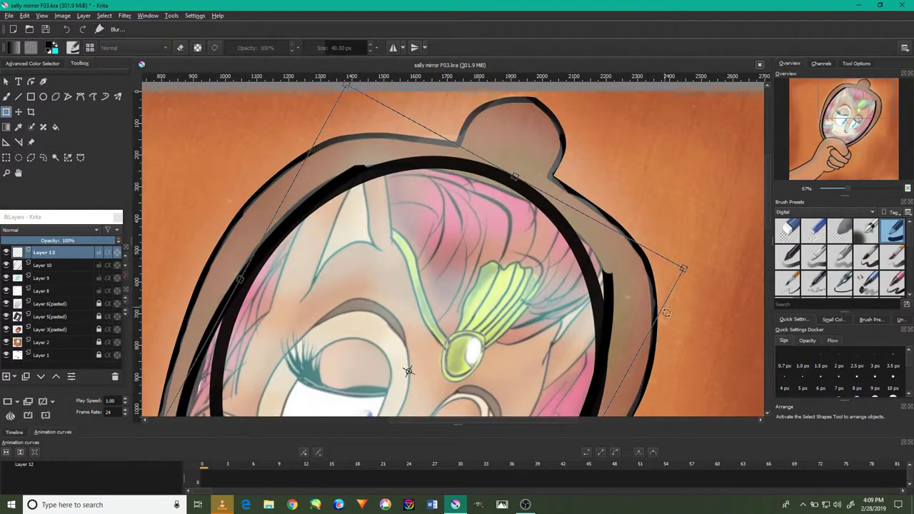
left_click_drag(623, 236, 616, 250)
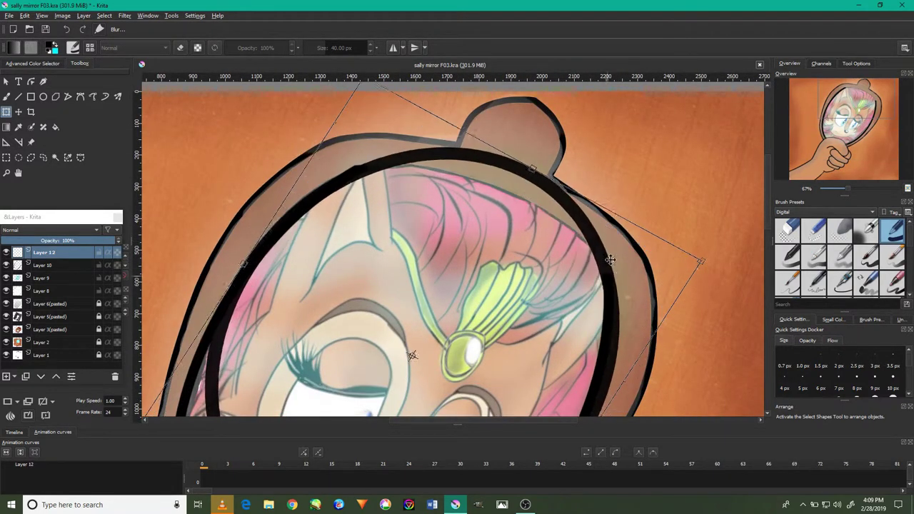
left_click_drag(532, 167, 445, 169)
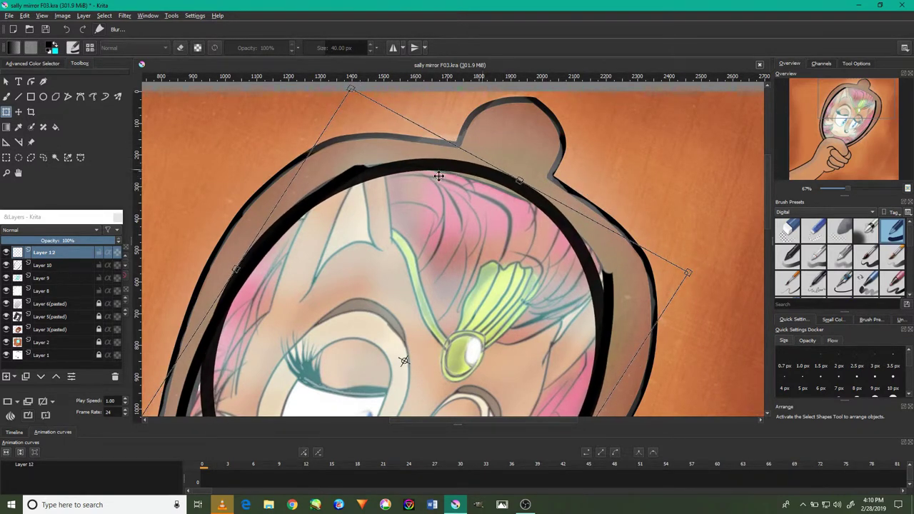
left_click_drag(293, 200, 298, 195)
left_click_drag(527, 175, 522, 176)
left_click_drag(636, 282, 648, 257)
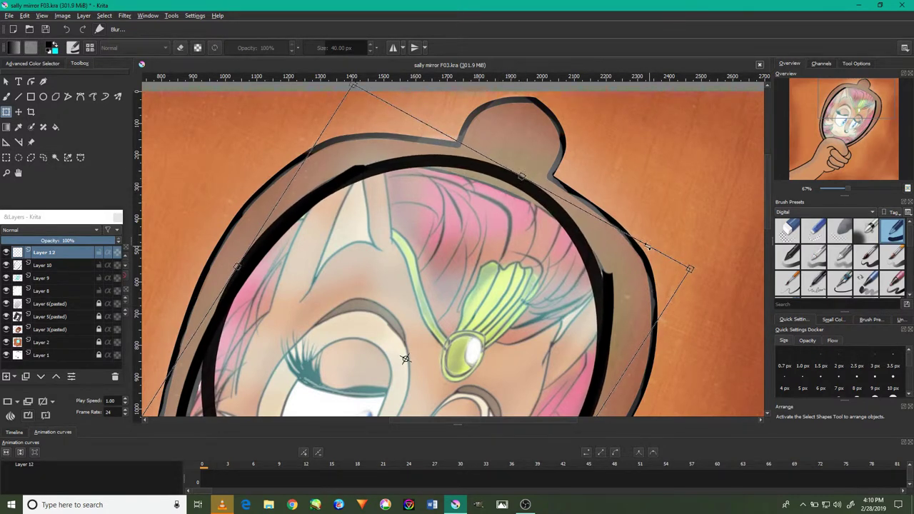
left_click_drag(503, 243, 489, 222)
left_click_drag(424, 128, 515, 185)
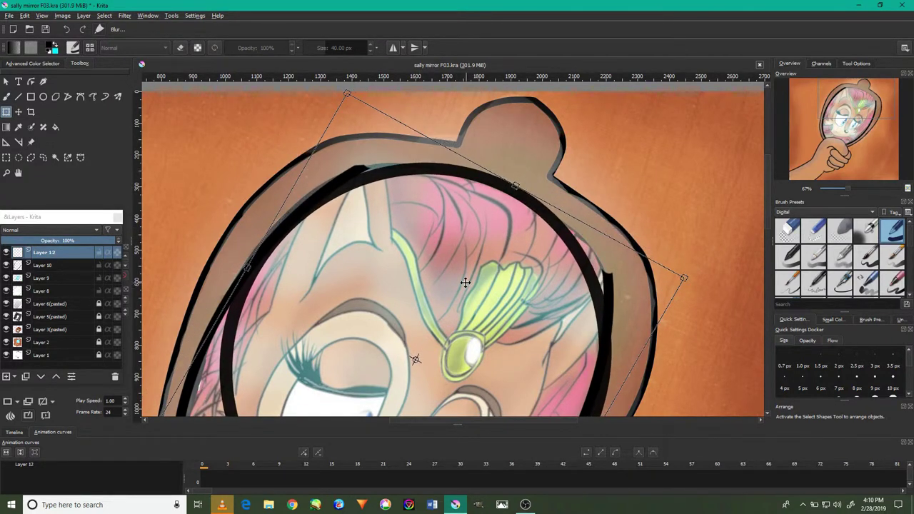
Step: Fine-tune the ellipse's tilt and size inside the frame and commit the transform
key("minus")
key("minus")
left_click_drag(587, 265, 582, 270)
mouse_move(499, 226)
left_mouse_down()
mouse_move(484, 214)
mouse_move(428, 220)
left_mouse_up()
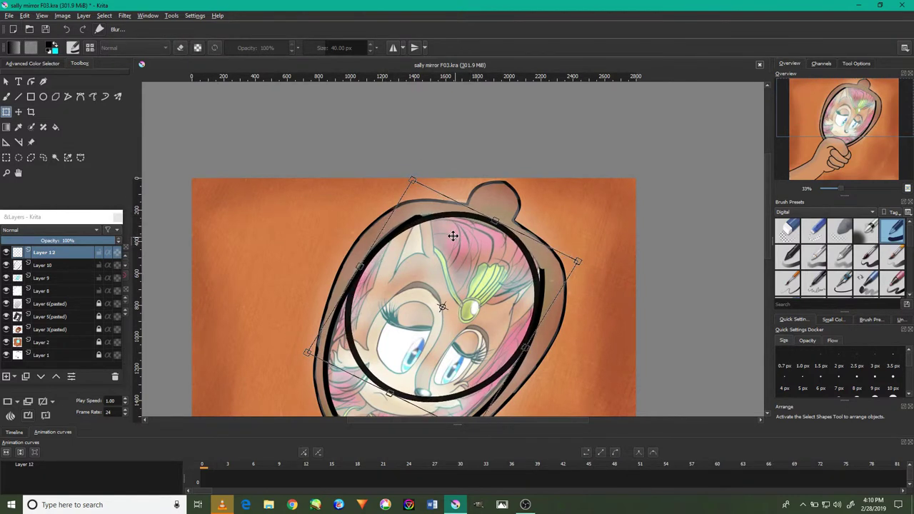
scroll(453, 235, "up", 2)
scroll(479, 259, "up", 1)
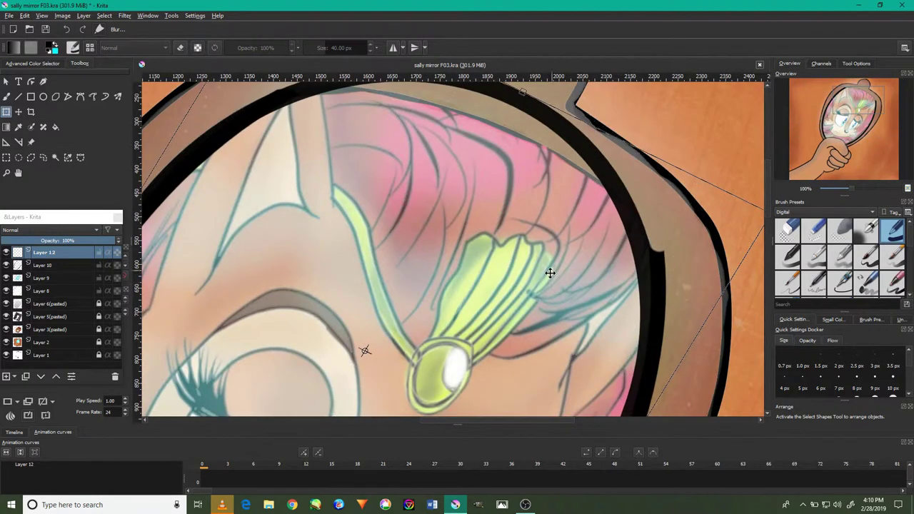
scroll(554, 275, "down", 3)
scroll(444, 199, "up", 2)
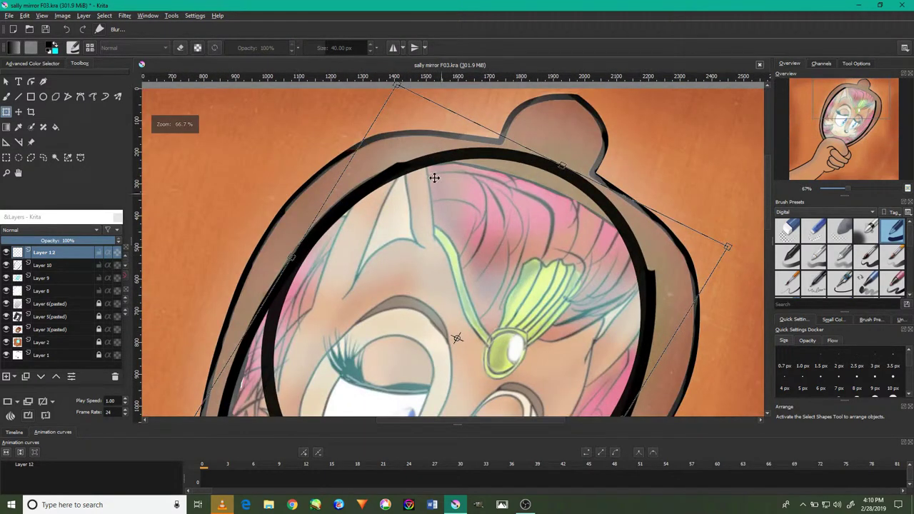
left_click_drag(579, 308, 665, 314)
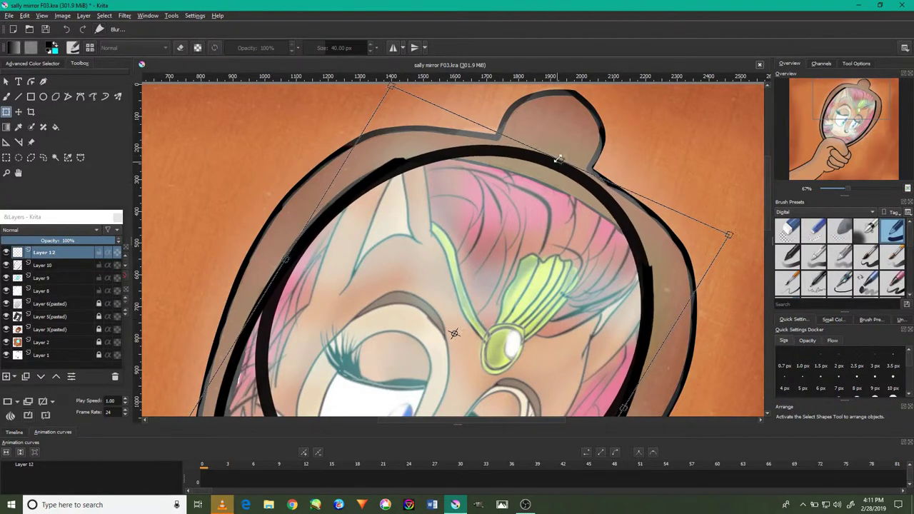
left_click_drag(559, 155, 555, 182)
scroll(555, 182, "down", 3)
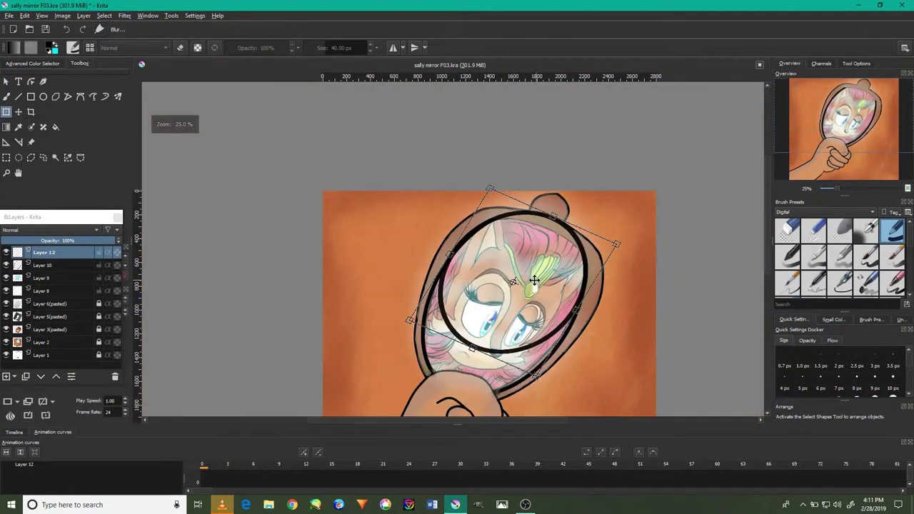
key("Return")
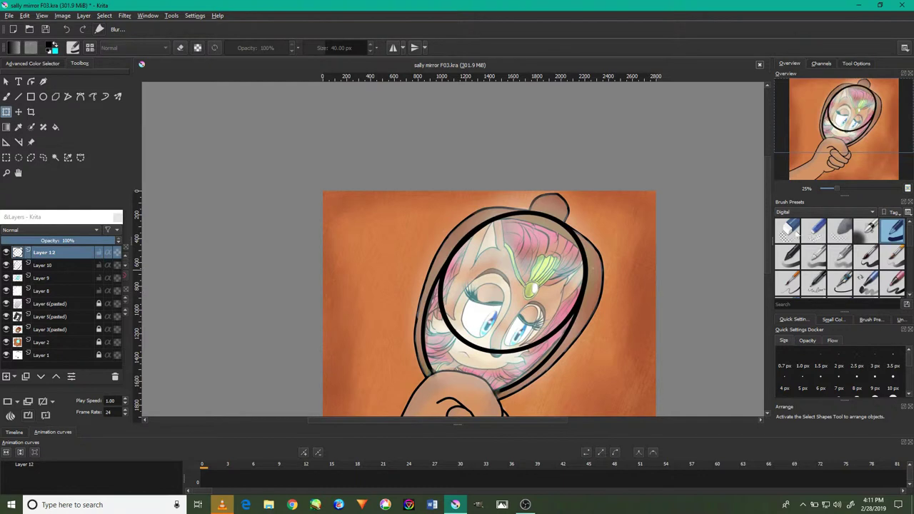
Step: With the eraser, remove the stray ellipse stroke beside the pink hair
left_click(794, 232)
scroll(457, 250, "up", 3)
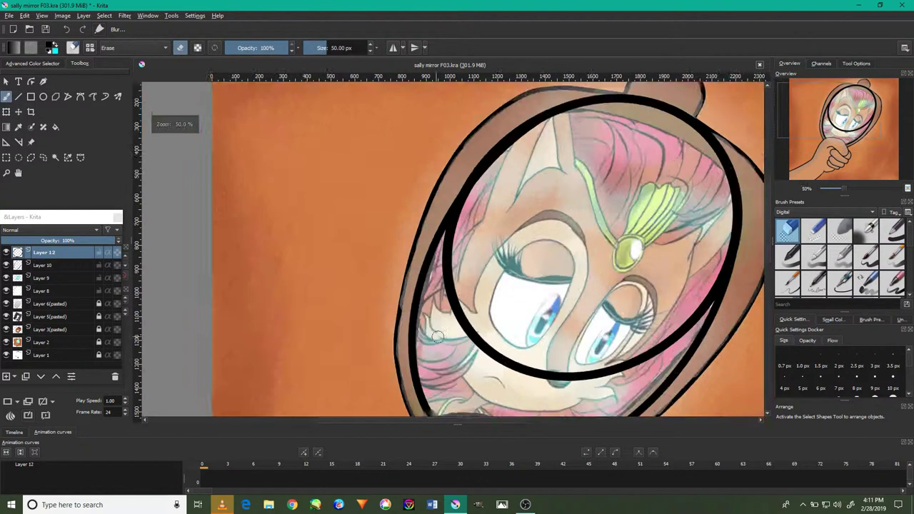
scroll(528, 238, "down", 3)
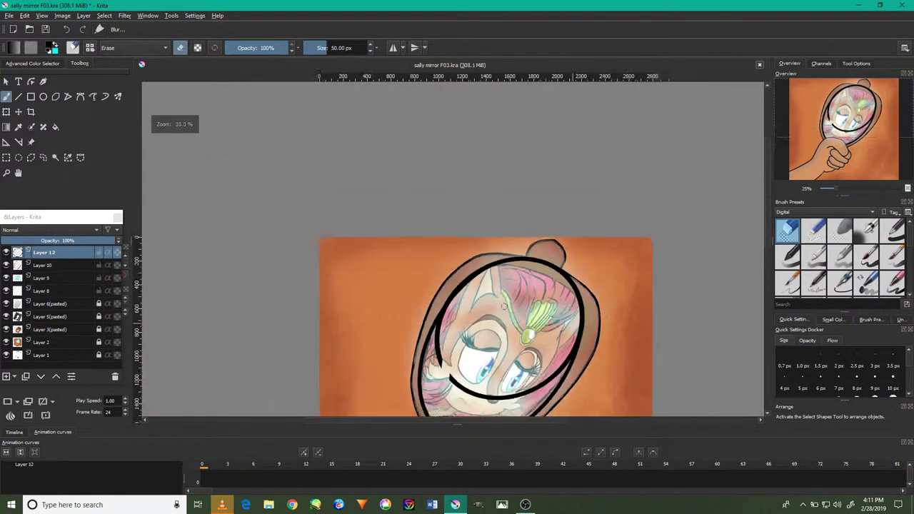
scroll(514, 314, "up", 6)
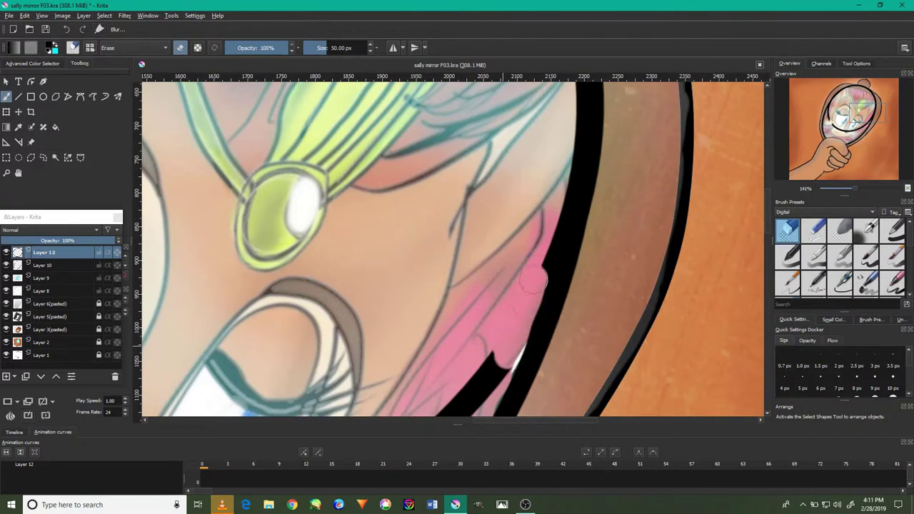
scroll(527, 324, "down", 2)
scroll(527, 325, "down", 2)
scroll(527, 325, "down", 3)
scroll(434, 318, "up", 3)
left_click_drag(483, 374, 482, 230)
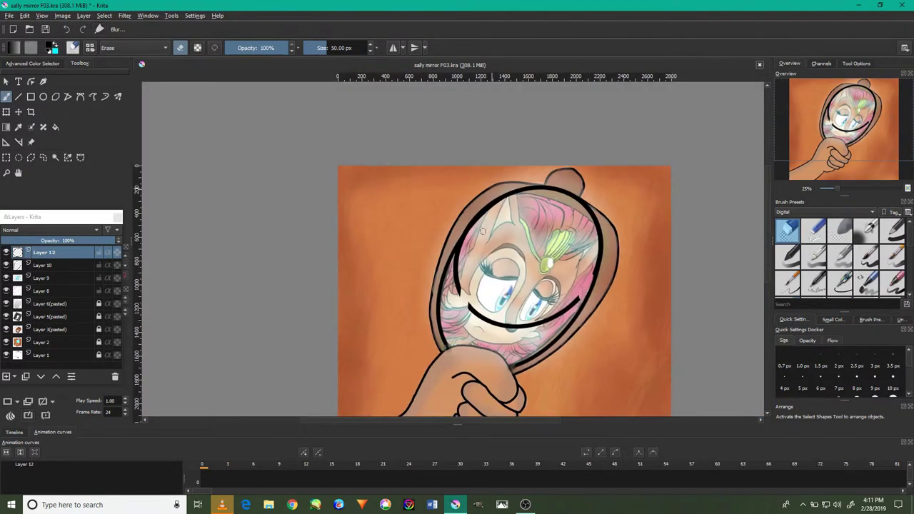
scroll(484, 258, "up", 5)
mouse_move(357, 289)
left_mouse_down()
mouse_move(343, 276)
mouse_move(368, 186)
mouse_move(339, 307)
left_mouse_up()
Step: Erase the stroke along the pink hair, then undo that erase
scroll(381, 212, "down", 4)
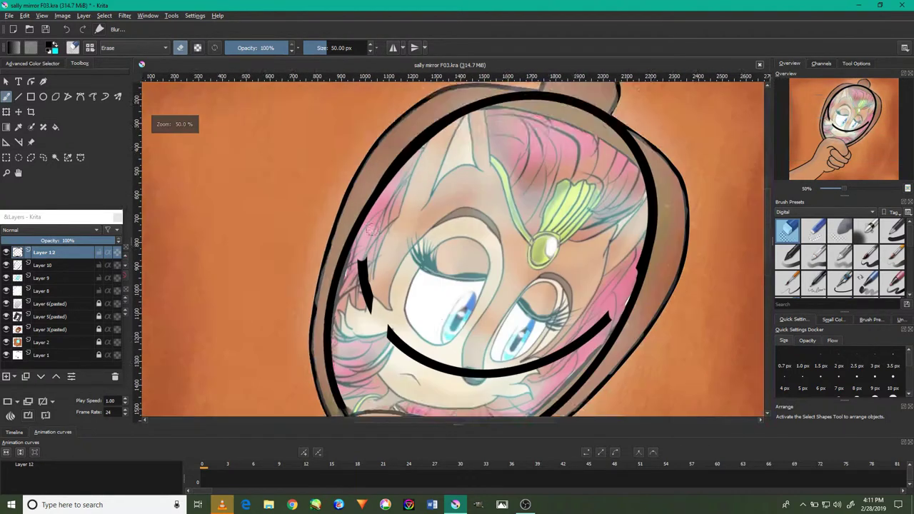
scroll(400, 286, "up", 1)
scroll(593, 227, "up", 3)
left_click_drag(627, 187, 625, 264)
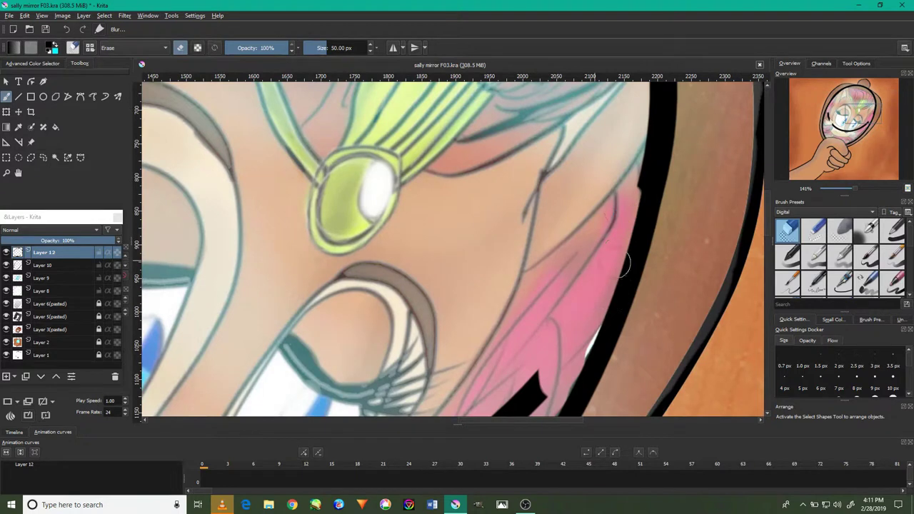
scroll(645, 121, "down", 4)
scroll(627, 141, "up", 4)
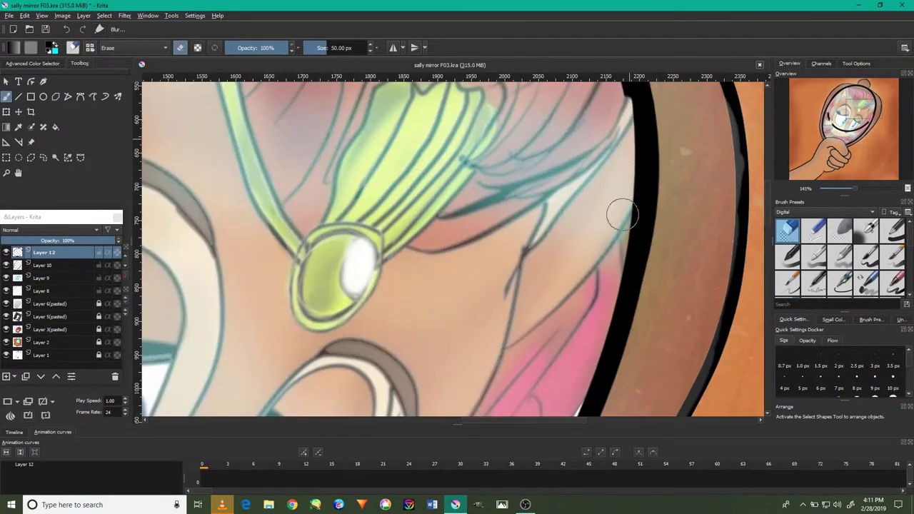
scroll(622, 215, "down", 1)
left_click(66, 31)
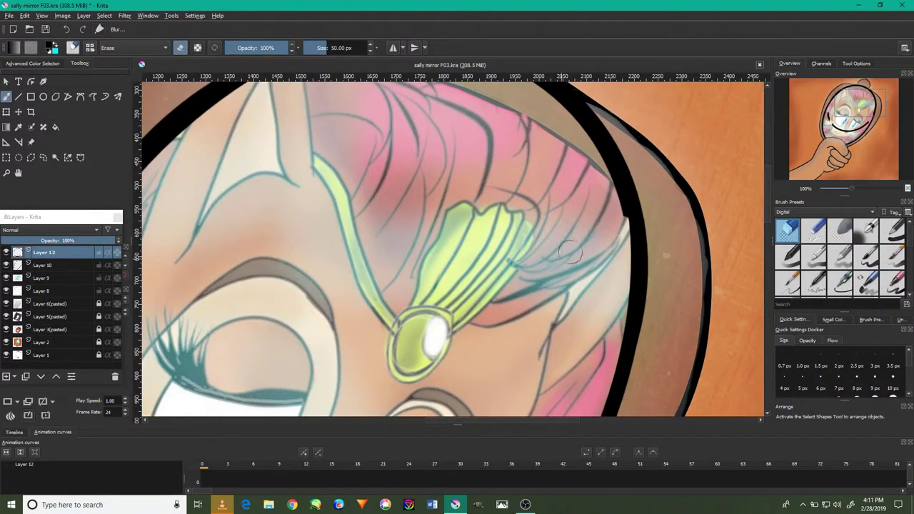
Step: Bring the whole face into view and add Layer 13 at the top of the stack
scroll(607, 227, "down", 3)
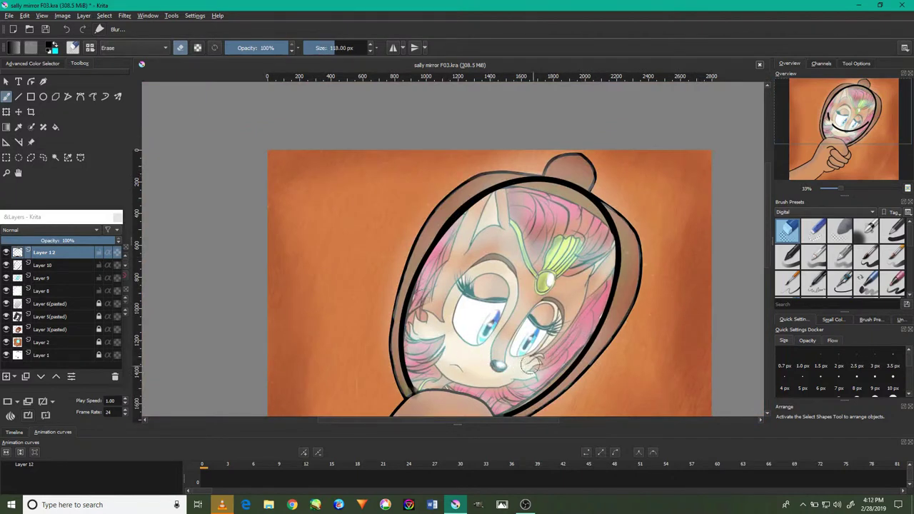
scroll(519, 314, "up", 3)
scroll(532, 278, "down", 3)
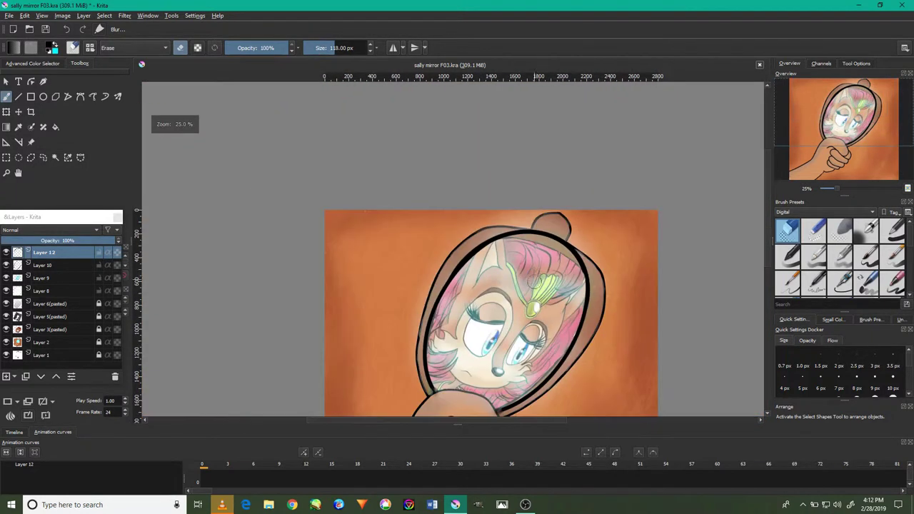
scroll(536, 268, "up", 2)
scroll(532, 271, "up", 1)
scroll(532, 282, "down", 1)
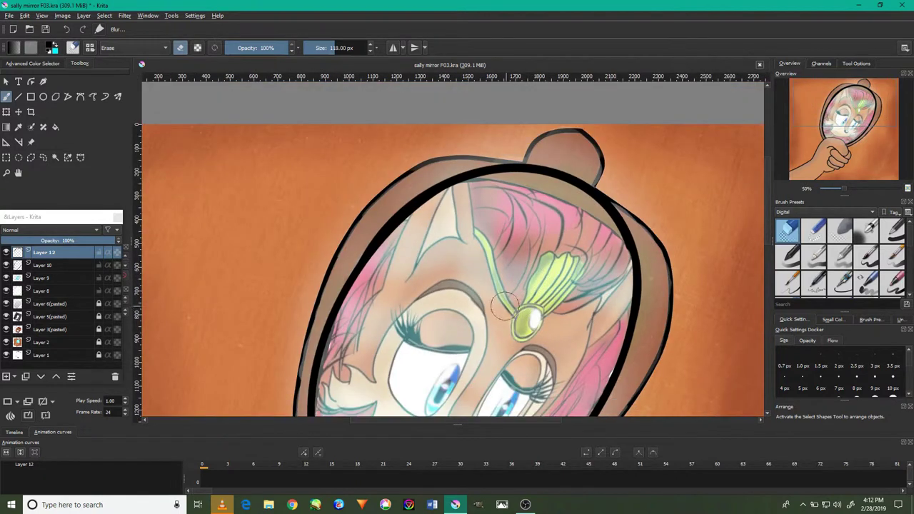
scroll(503, 307, "down", 1)
left_click_drag(494, 217, 451, 240)
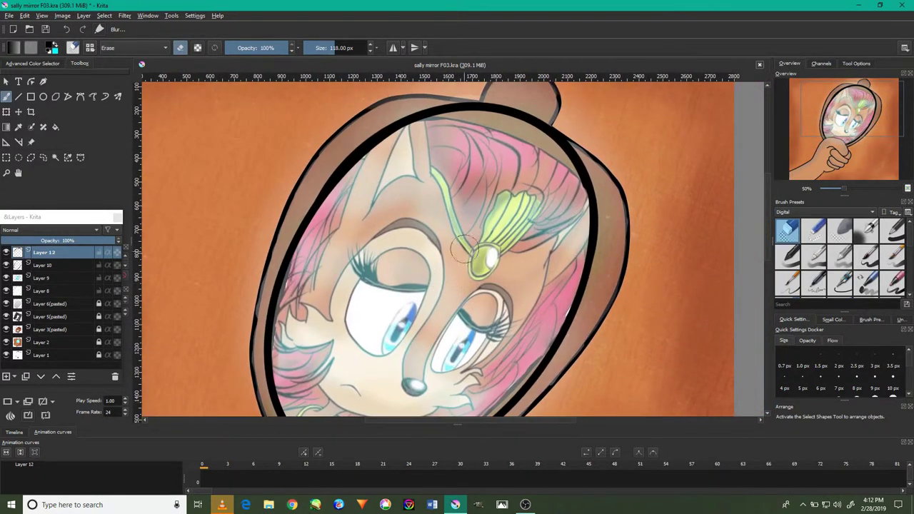
scroll(500, 197, "down", 2)
left_click(7, 376)
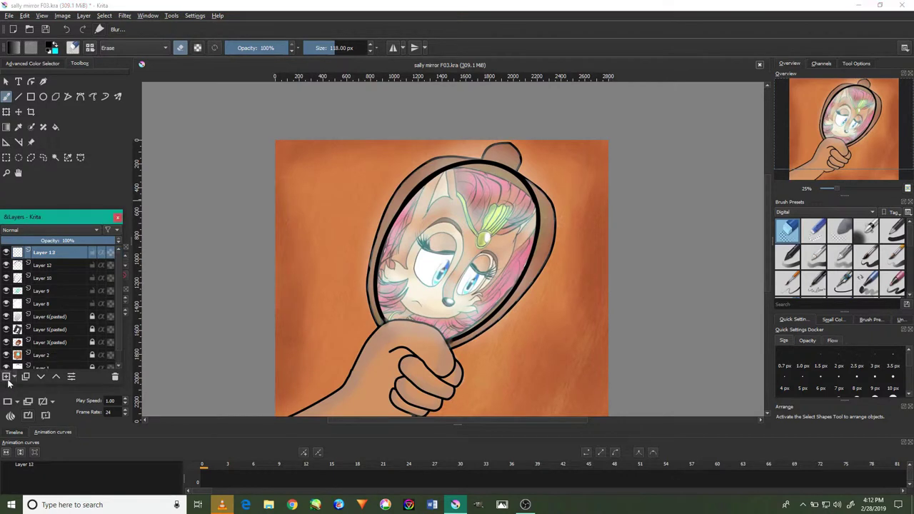
Step: Choose a soft brush and set the new layer's blend mode to Luminosity
left_click(841, 230)
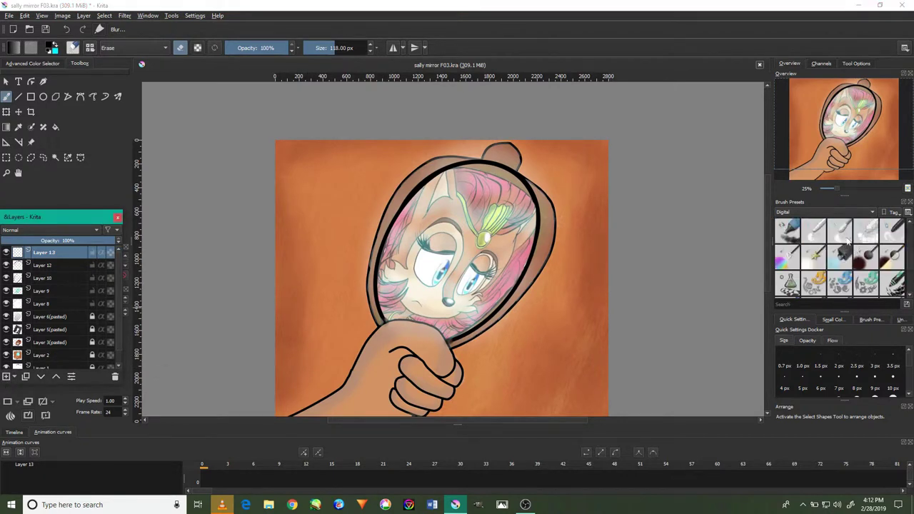
left_click(22, 63)
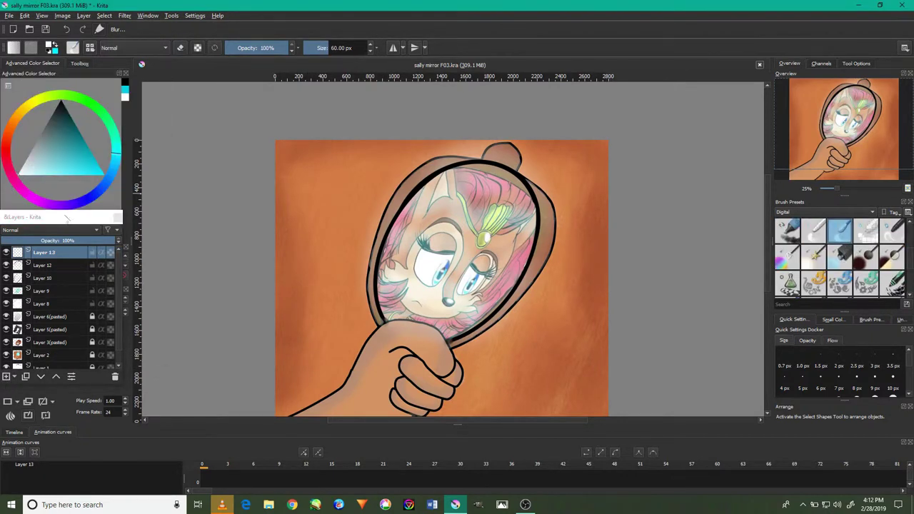
left_click(50, 229)
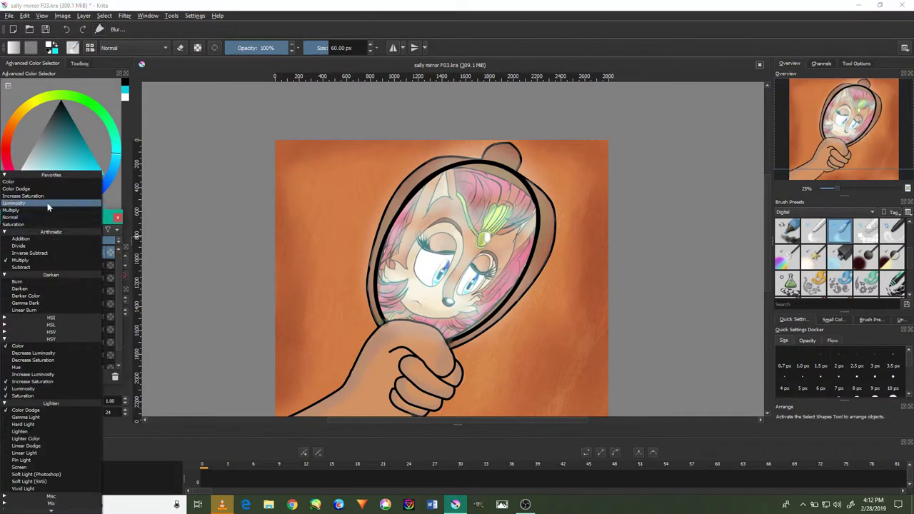
left_click(39, 206)
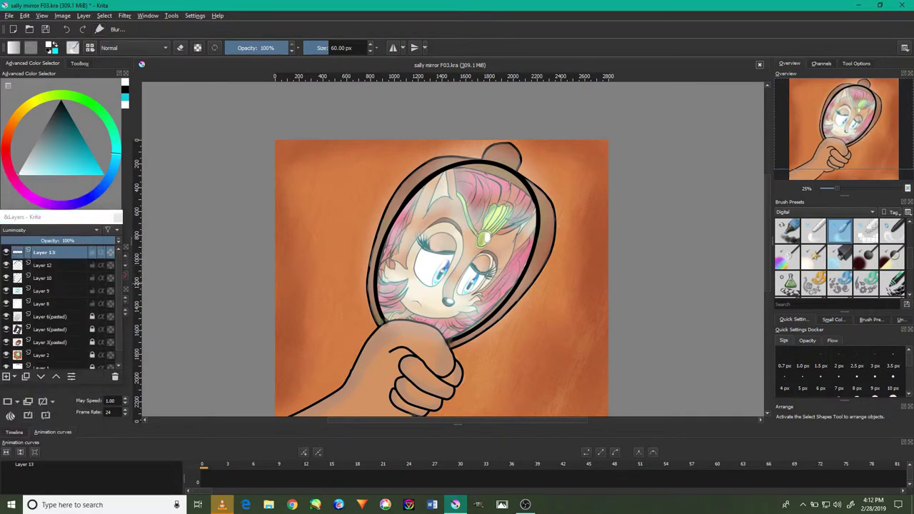
Step: Paint a white haze over the mirror's face with a large soft airbrush
left_click(865, 257)
left_click_drag(386, 235, 500, 215)
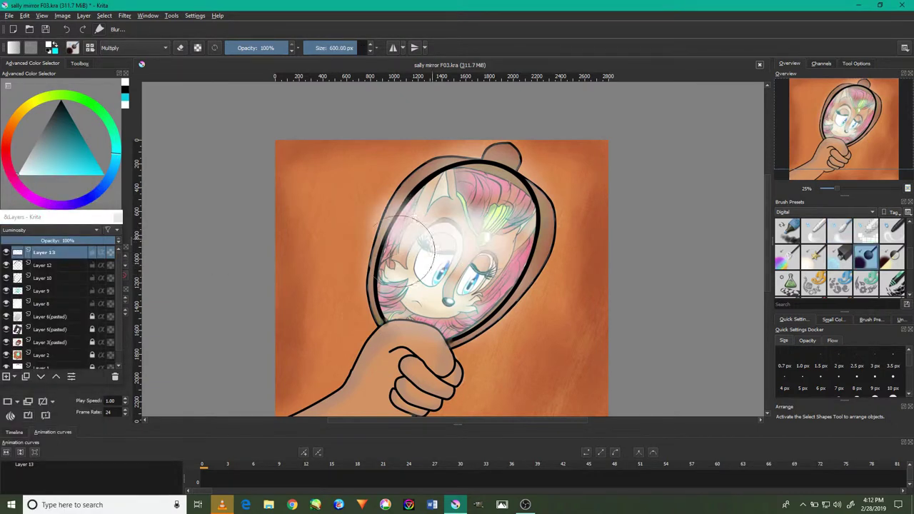
left_click_drag(443, 250, 350, 300)
left_click_drag(429, 164, 527, 212)
Step: Lower the haze layer's opacity to 23%
left_click_drag(64, 241, 79, 240)
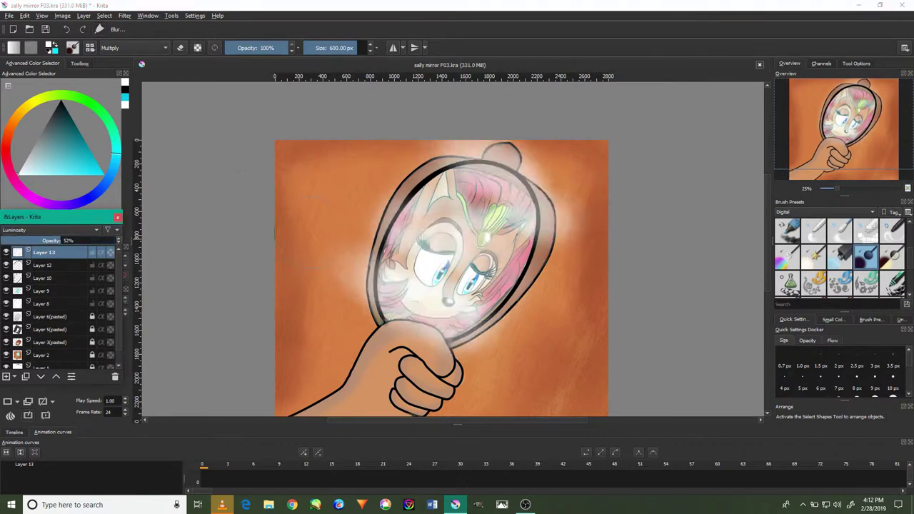
scroll(428, 189, "up", 2)
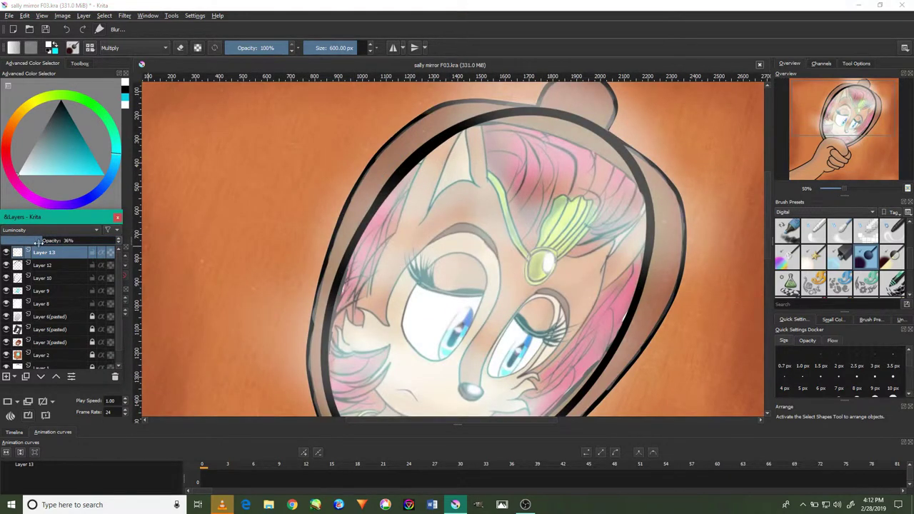
left_click_drag(43, 250, 32, 236)
Step: Pick a light cyan colour and select the Layer 3 (pasted) layer
left_click(73, 170)
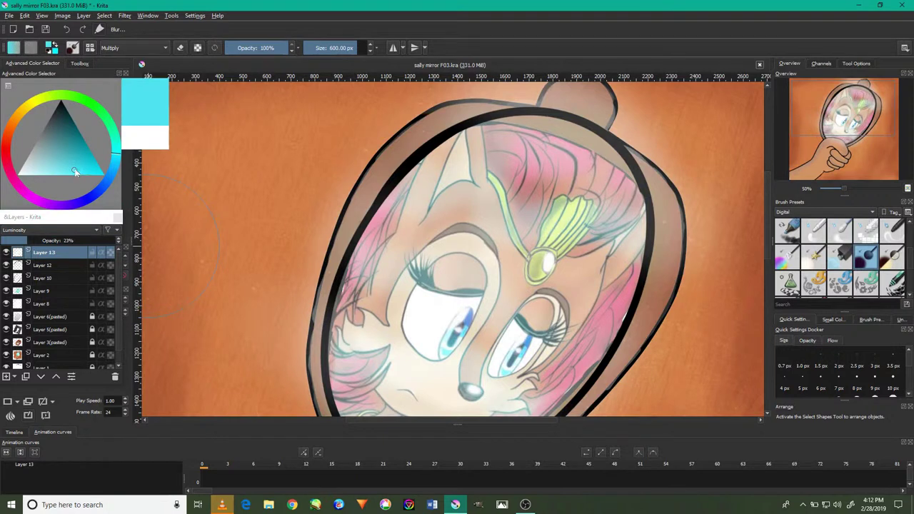
scroll(377, 335, "down", 2)
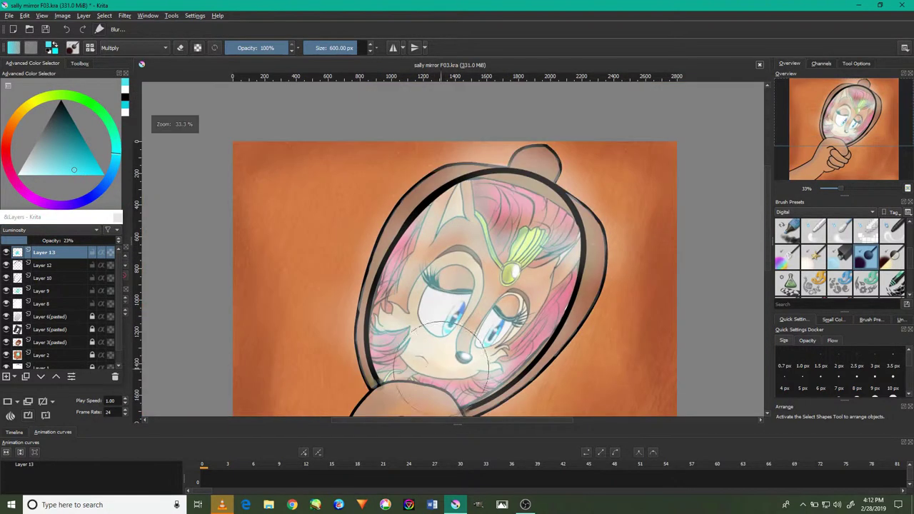
scroll(476, 286, "up", 2)
scroll(477, 285, "down", 2)
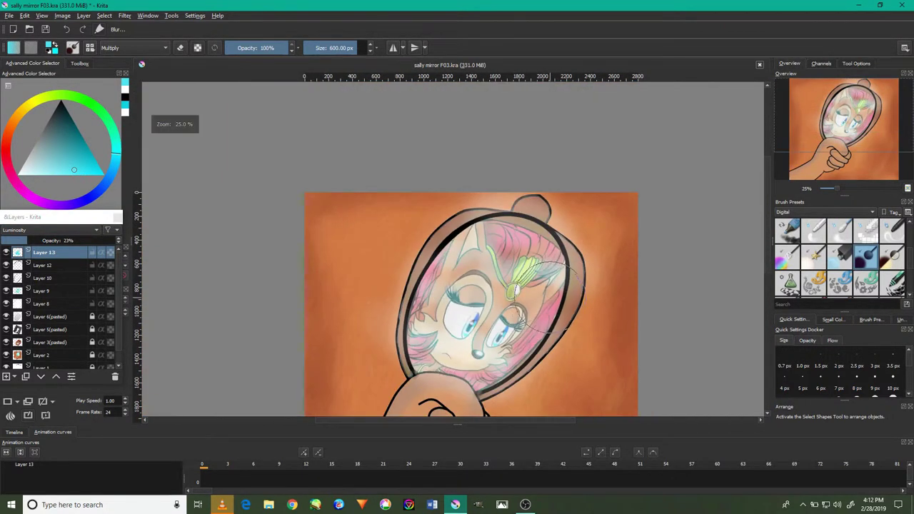
scroll(476, 286, "up", 2)
scroll(457, 300, "down", 2)
scroll(457, 300, "up", 2)
scroll(53, 342, "down", 1)
left_click(55, 329)
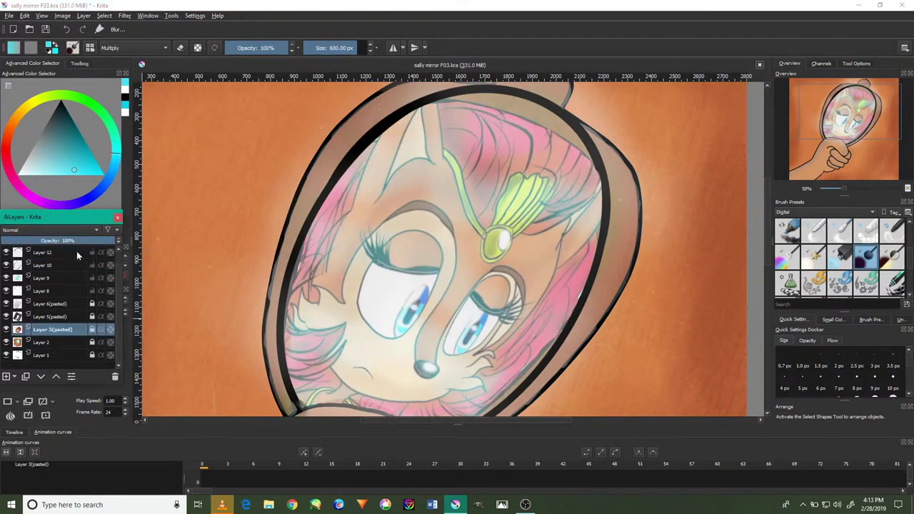
Step: On Layer 13, erase the haze spilling to the left of the mirror
scroll(83, 251, "up", 1)
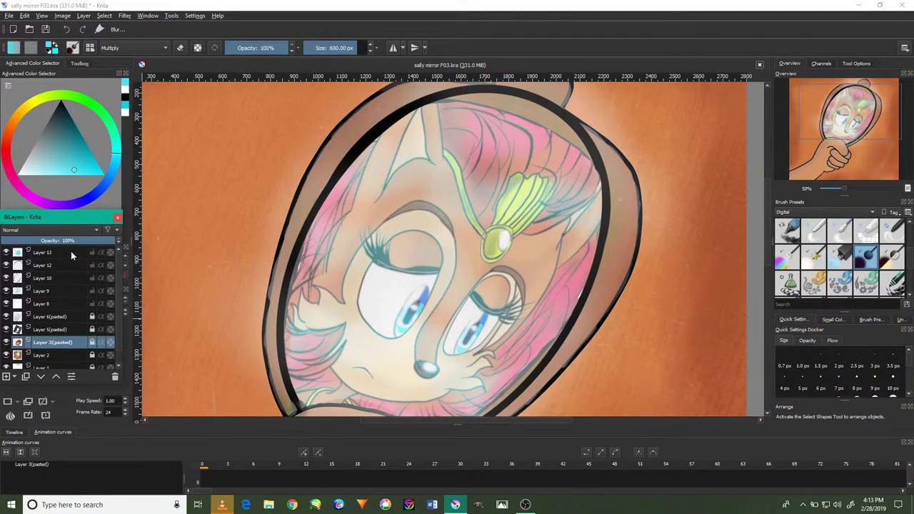
left_click(70, 252)
left_click(788, 230)
scroll(279, 170, "down", 1)
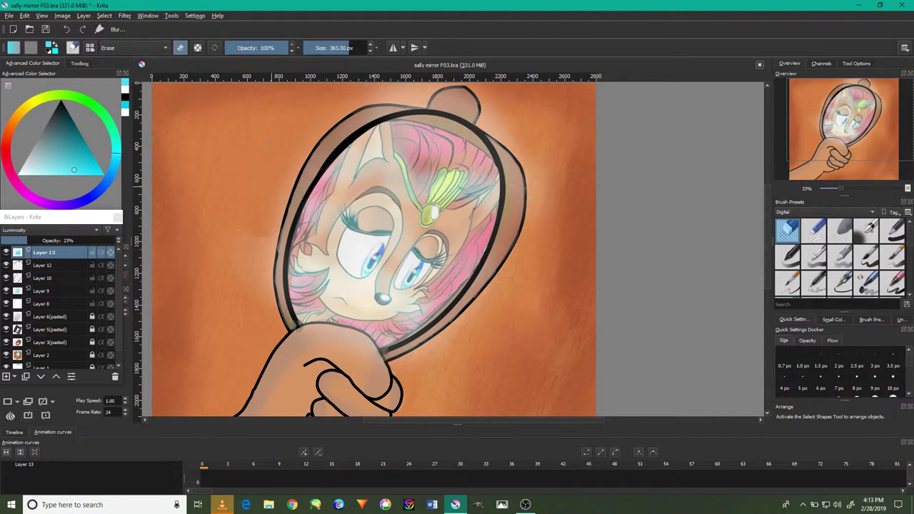
left_click_drag(257, 247, 260, 296)
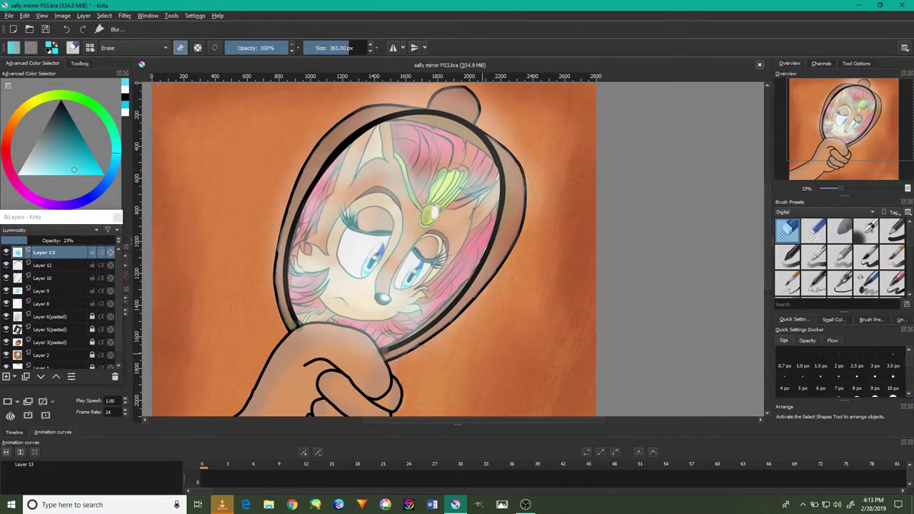
Step: Pan and zoom to inspect the mirror's upper rim, then return to a soft painting brush
scroll(531, 213, "up", 1)
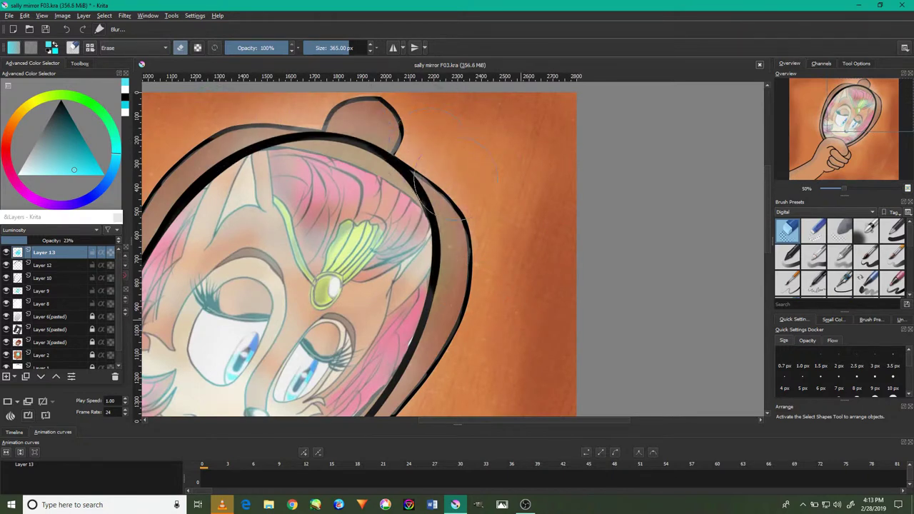
left_click_drag(289, 346, 411, 239)
scroll(411, 240, "up", 2)
scroll(457, 378, "down", 3)
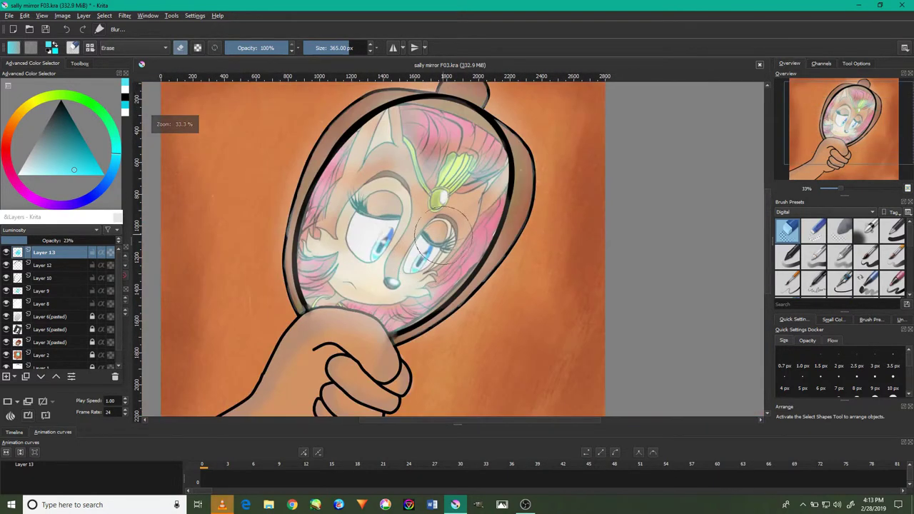
scroll(484, 315, "up", 3)
scroll(483, 315, "down", 1)
left_click(843, 229)
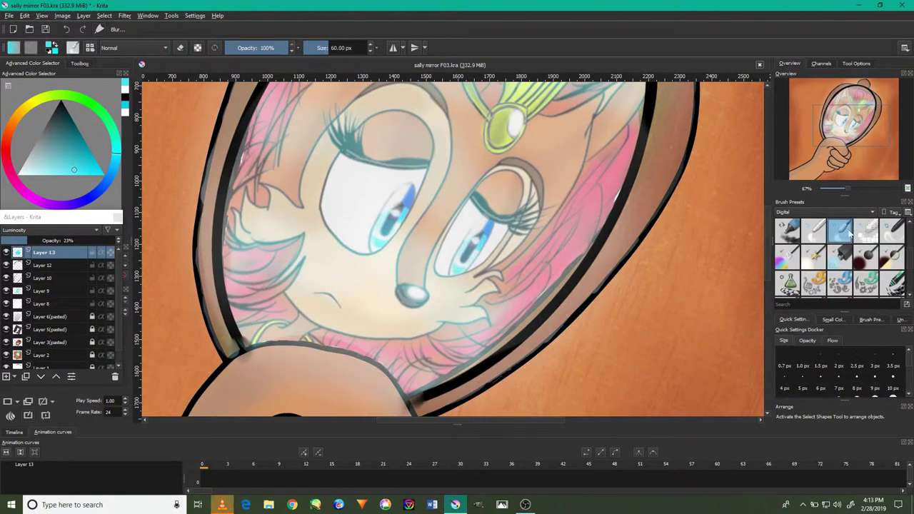
left_click(7, 317)
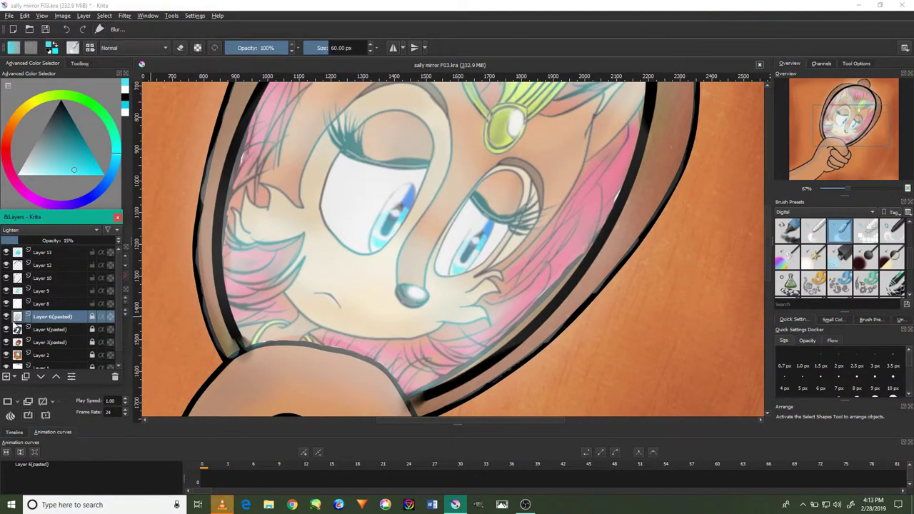
left_click(6, 316)
left_click(7, 303)
left_click(6, 303)
left_click(561, 321)
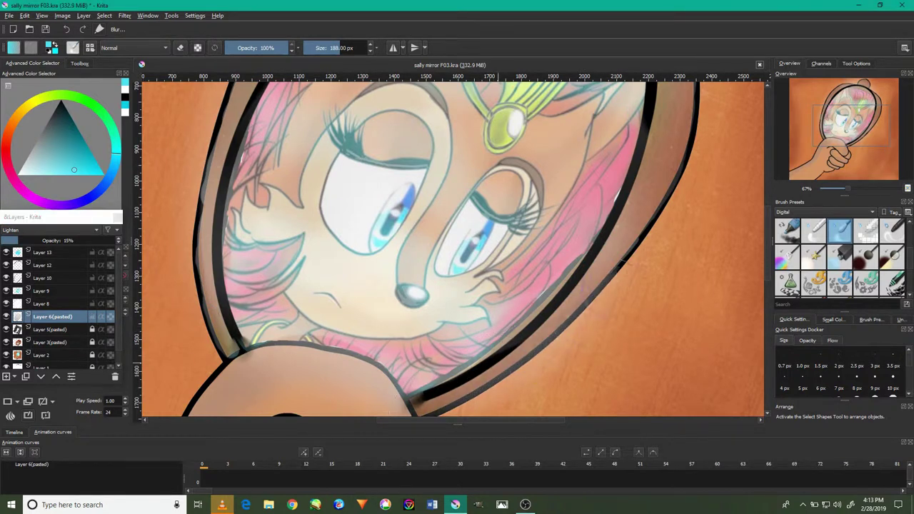
left_click_drag(667, 194, 628, 357)
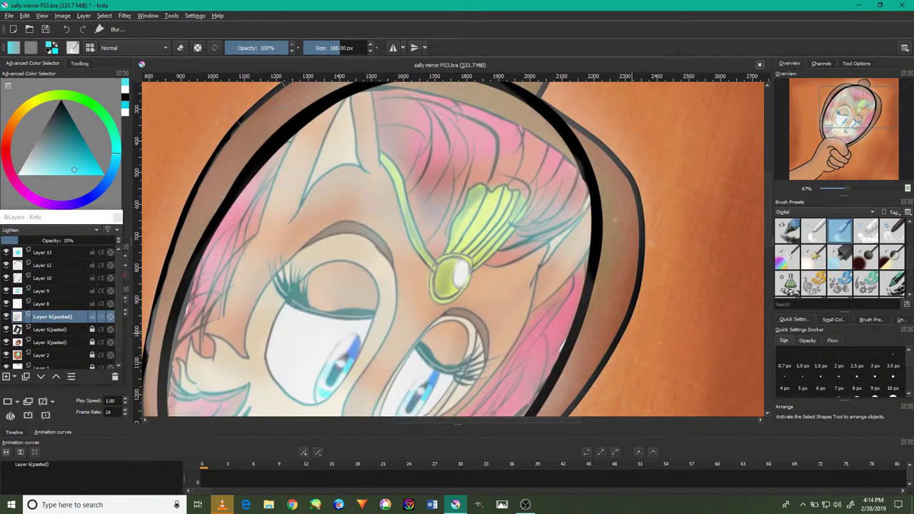
left_click_drag(226, 163, 305, 85)
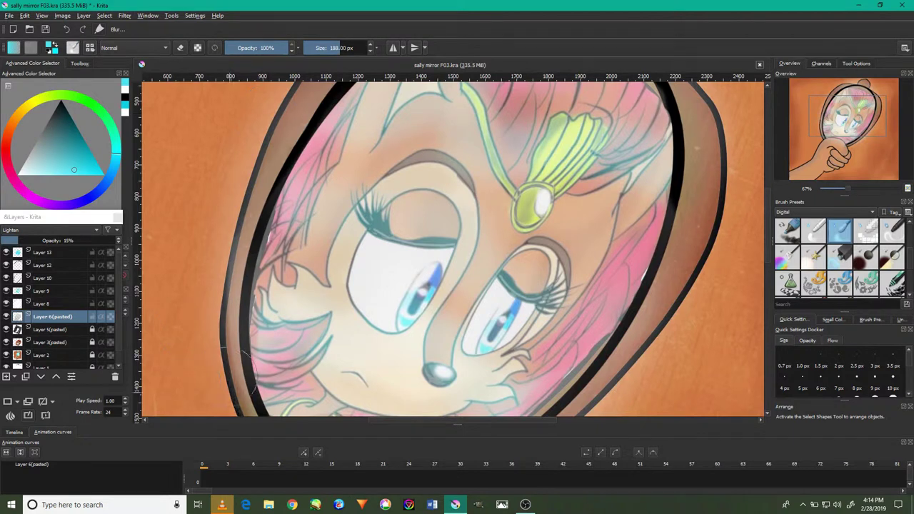
scroll(376, 206, "down", 1)
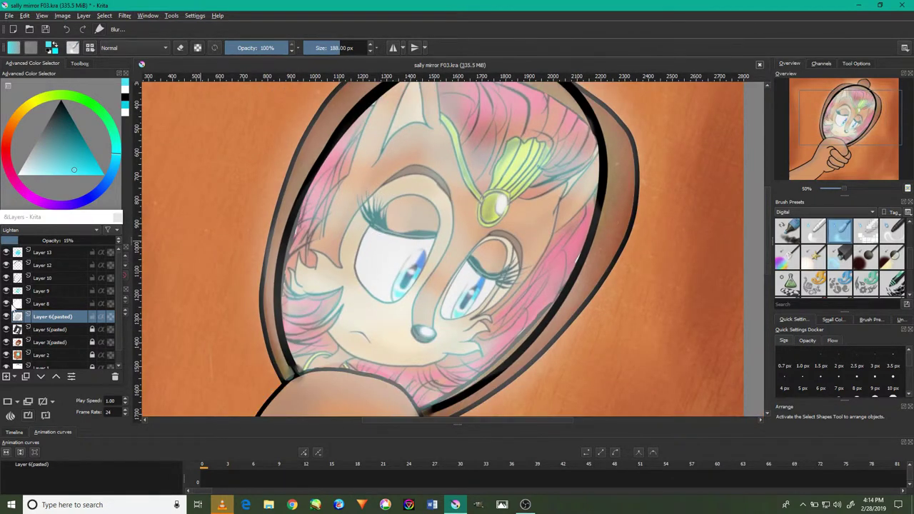
left_click(7, 304)
left_click(6, 304)
left_click(43, 303)
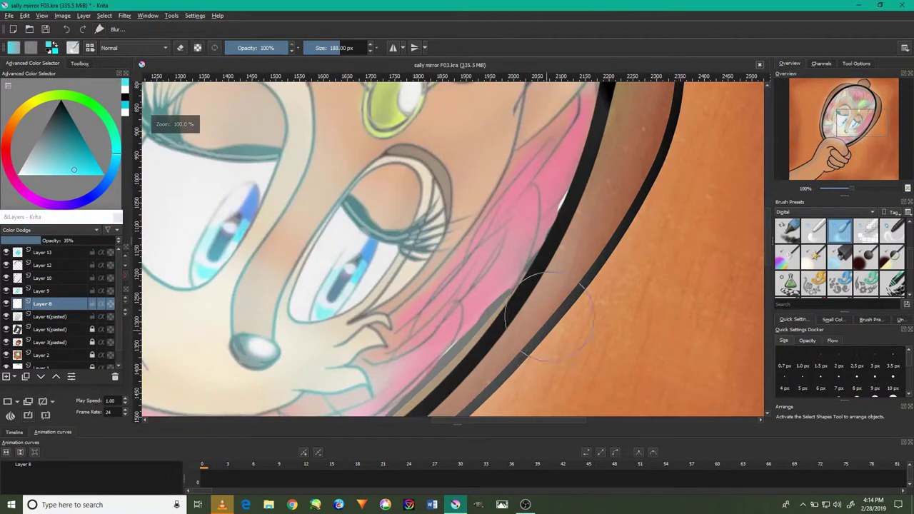
scroll(500, 286, "up", 1)
scroll(61, 333, "down", 1)
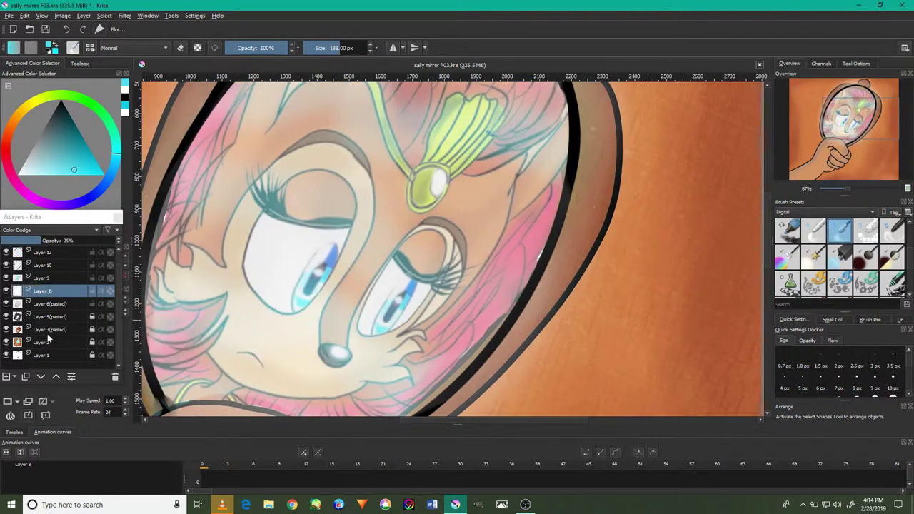
left_click(47, 334)
scroll(489, 350, "up", 1)
scroll(489, 349, "up", 2)
key("[")
key("[")
key("[")
left_click(527, 329)
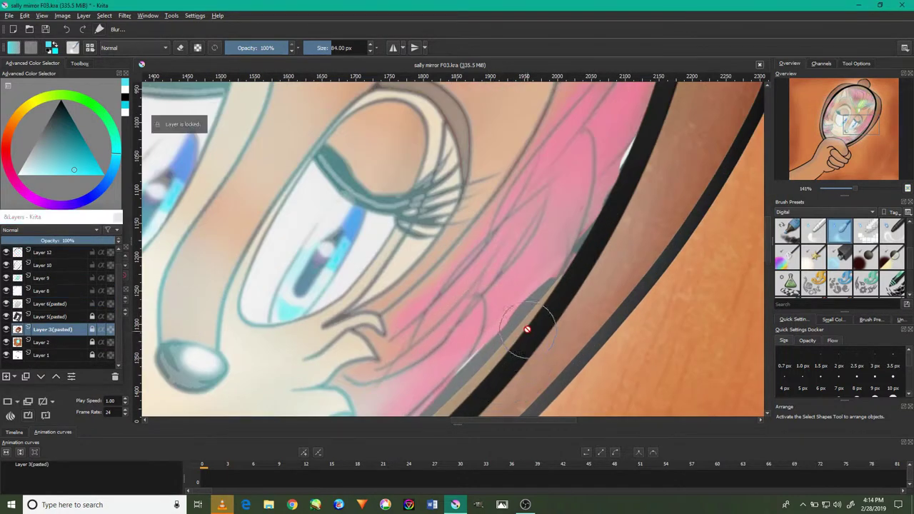
left_click(91, 341)
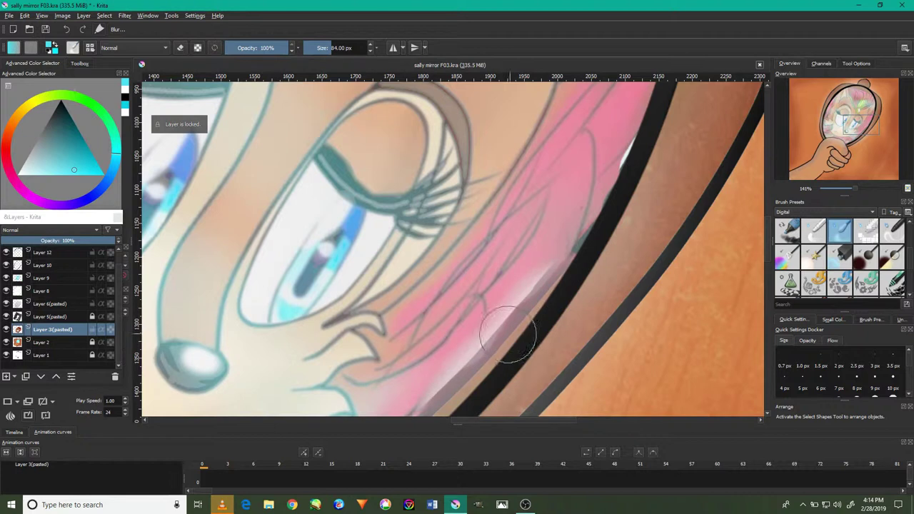
left_click(7, 331)
left_click(6, 342)
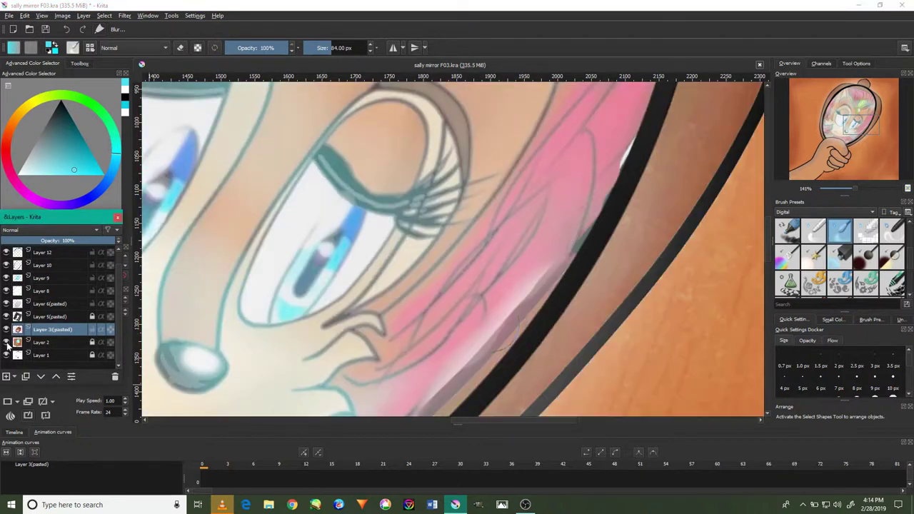
key("2")
scroll(419, 265, "up", 5)
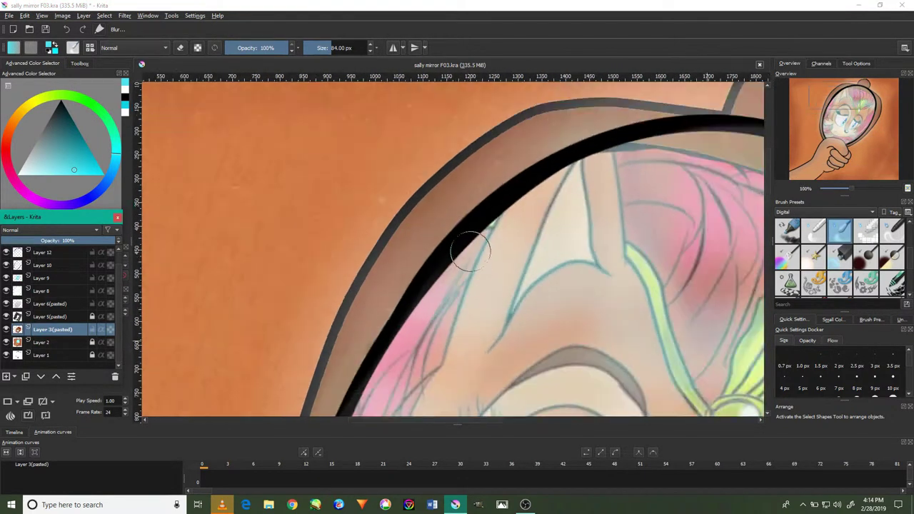
scroll(612, 152, "down", 2)
scroll(626, 133, "down", 2)
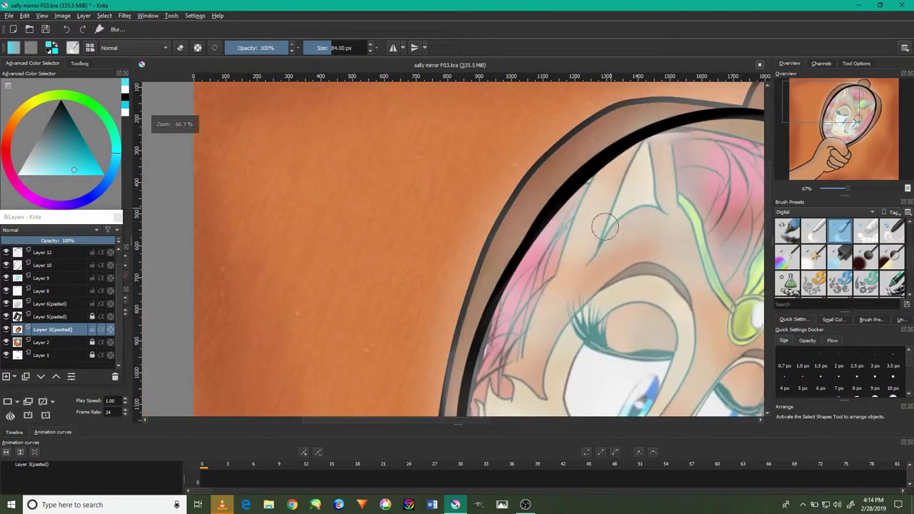
left_click_drag(550, 250, 532, 220)
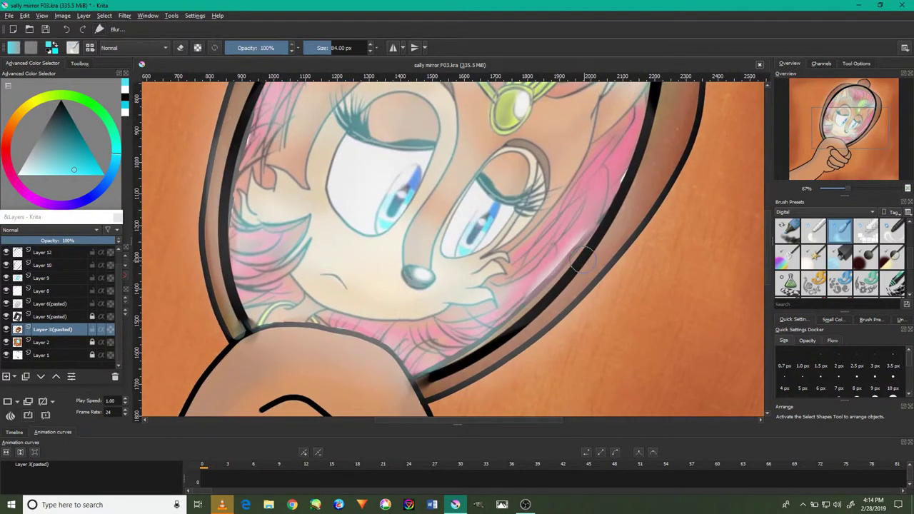
scroll(580, 260, "down", 1)
left_click(10, 15)
left_click(28, 32)
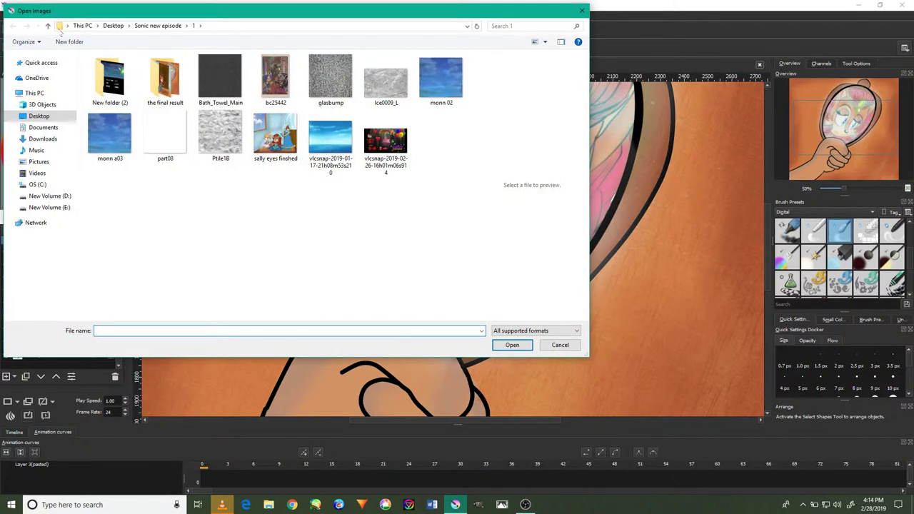
left_click(48, 25)
scroll(343, 228, "down", 3)
scroll(343, 229, "down", 3)
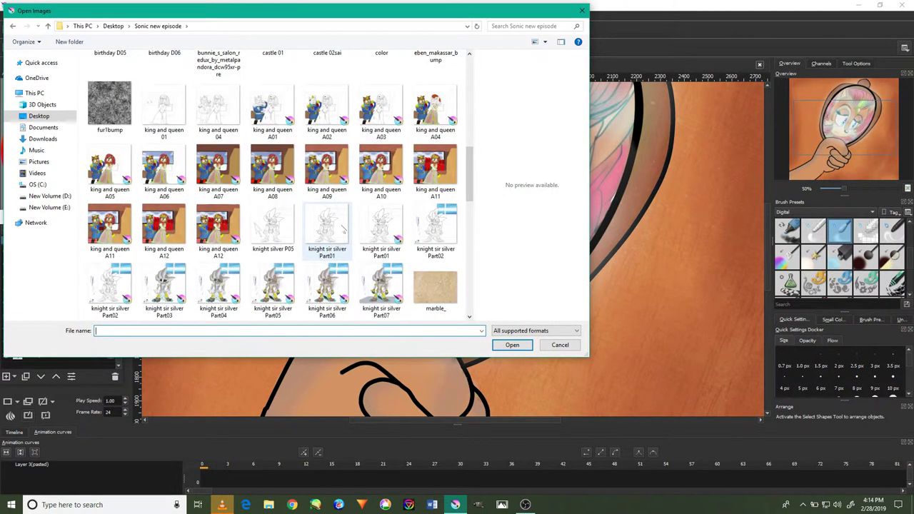
scroll(344, 229, "down", 5)
scroll(285, 186, "up", 6)
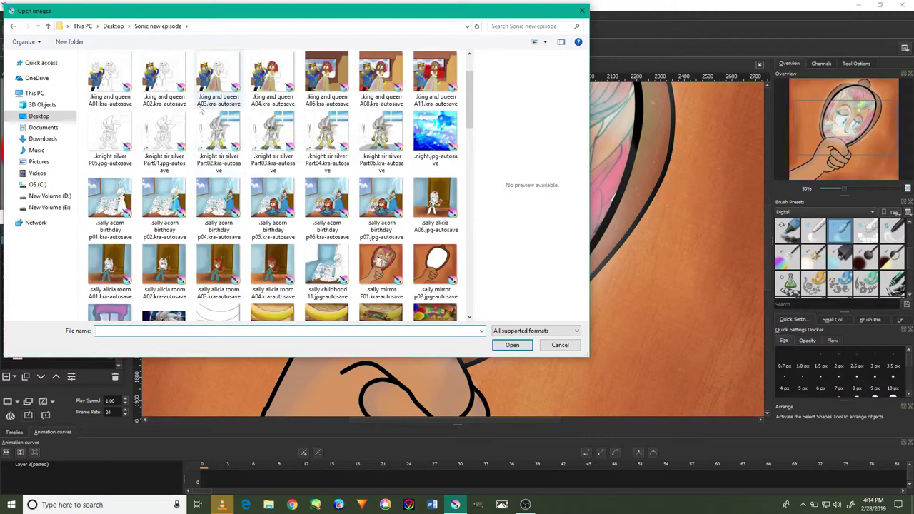
scroll(286, 185, "up", 5)
double_click(130, 94)
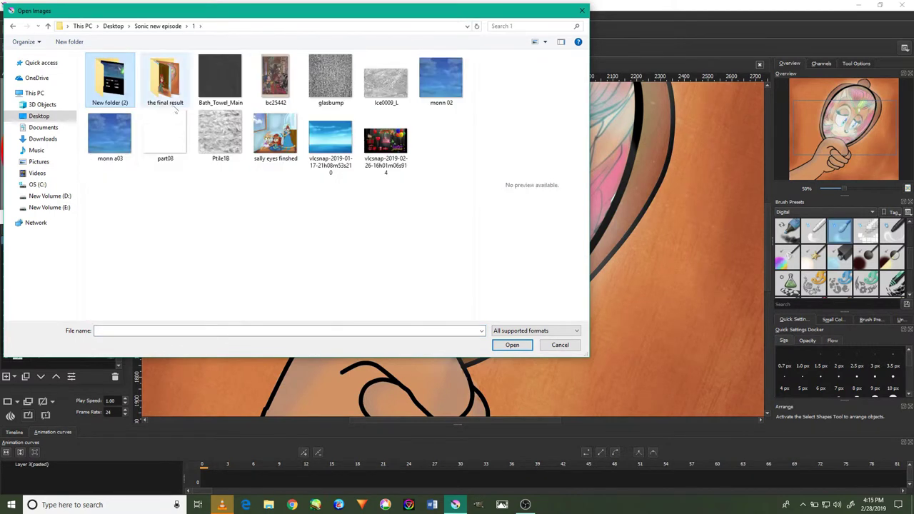
double_click(165, 77)
left_click(582, 10)
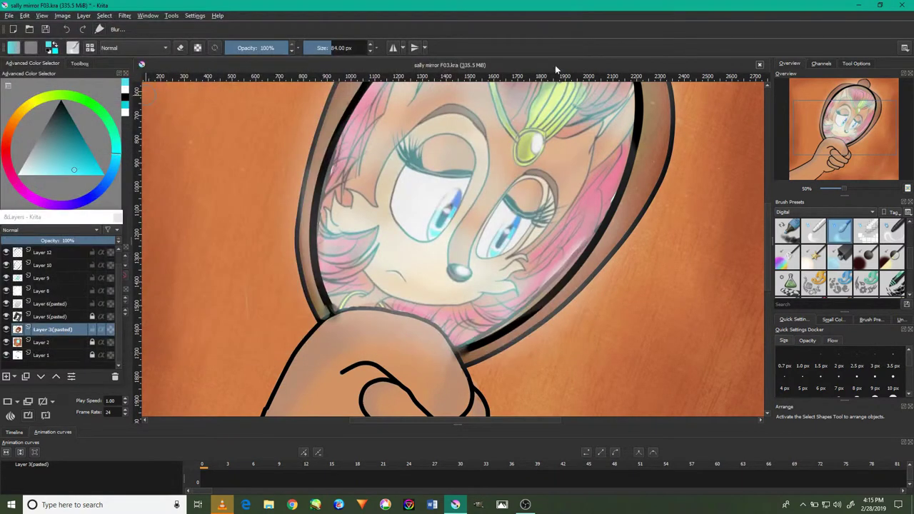
Step: Pan and zoom the view across the character's face
scroll(663, 205, "up", 1)
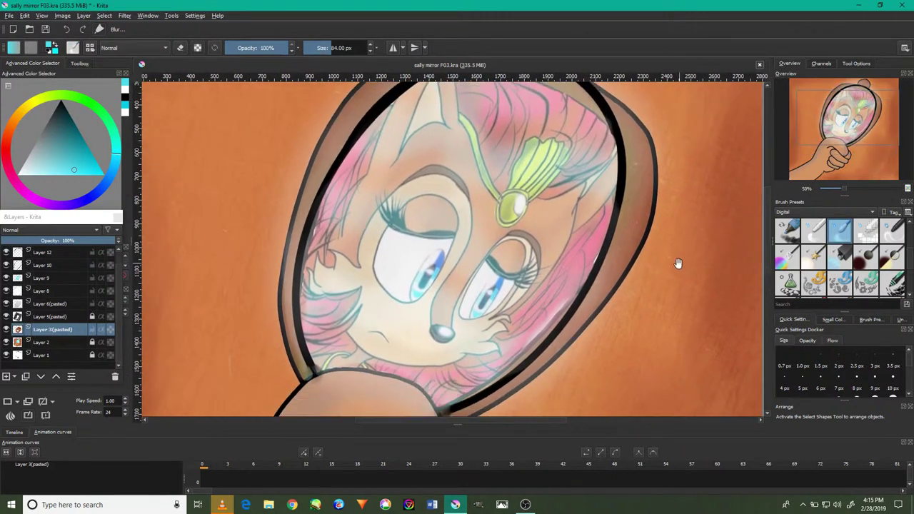
scroll(587, 268, "up", 2)
scroll(587, 268, "down", 2)
scroll(578, 285, "up", 2)
scroll(567, 278, "down", 2)
left_click_drag(562, 263, 592, 184)
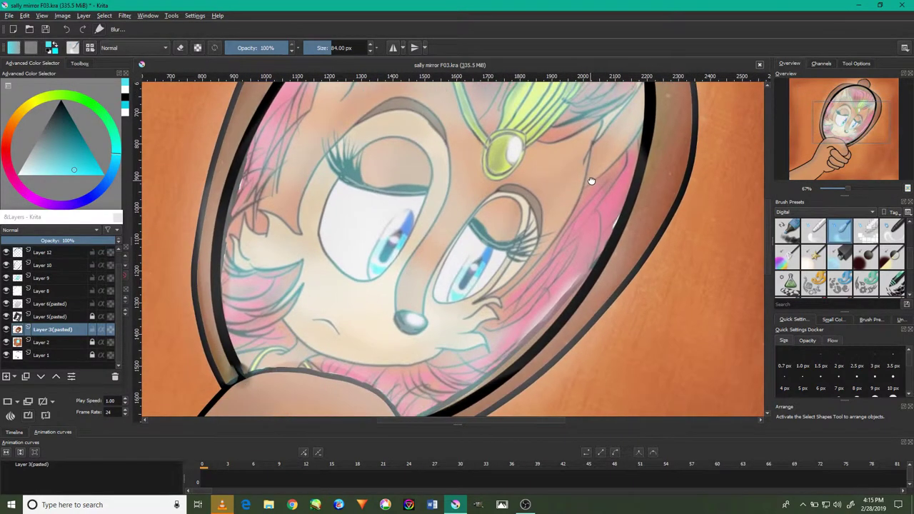
scroll(514, 282, "up", 1)
scroll(520, 284, "down", 1)
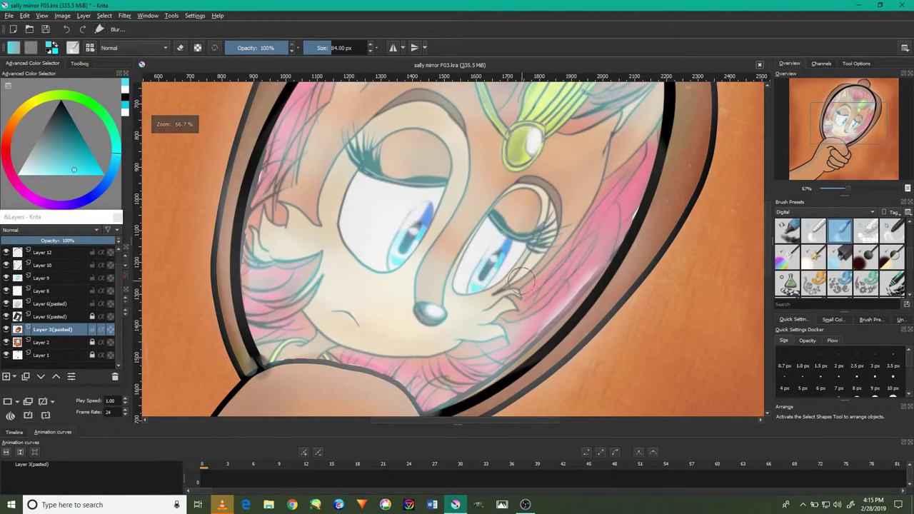
Step: Browse the brush preset tags (FX, Ink, Pixel Art, Sketch) and settle on Textures
left_click(814, 212)
left_click(823, 215)
left_click(827, 230)
left_click(832, 222)
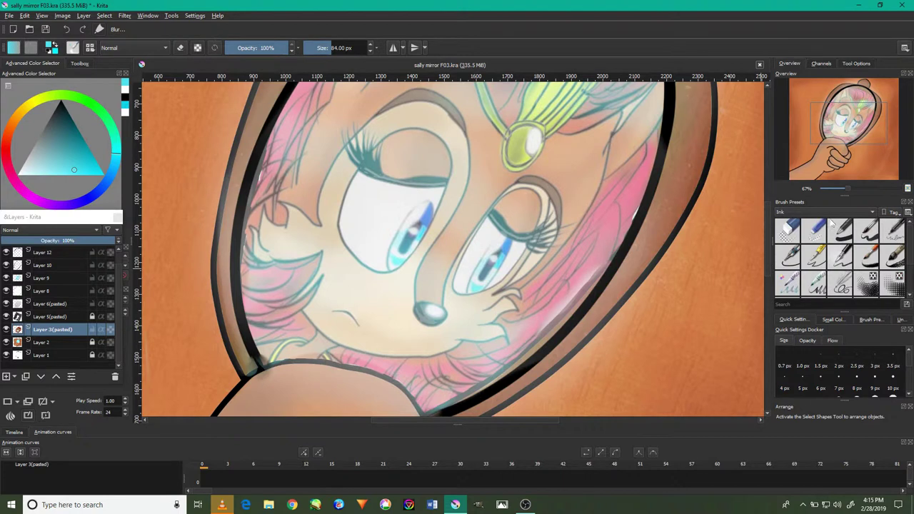
left_click(833, 215)
left_click(832, 214)
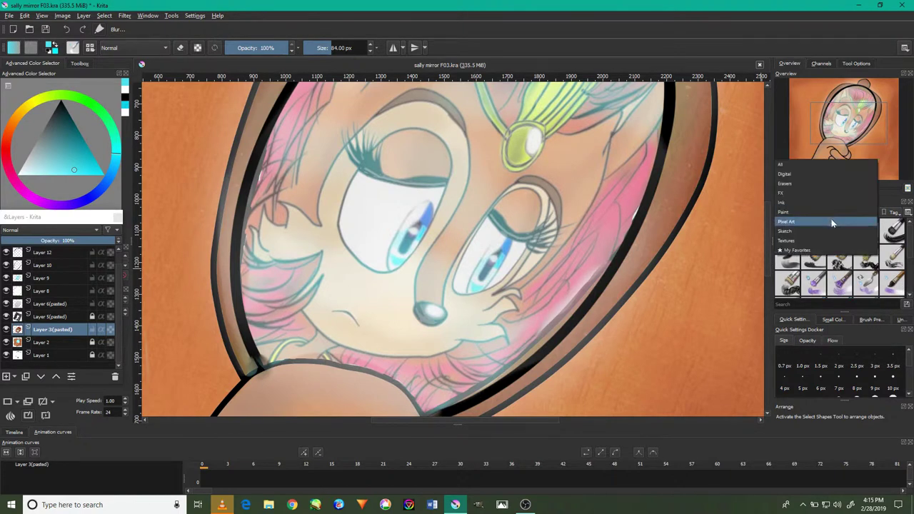
left_click(833, 219)
left_click(826, 229)
scroll(836, 245, "down", 3)
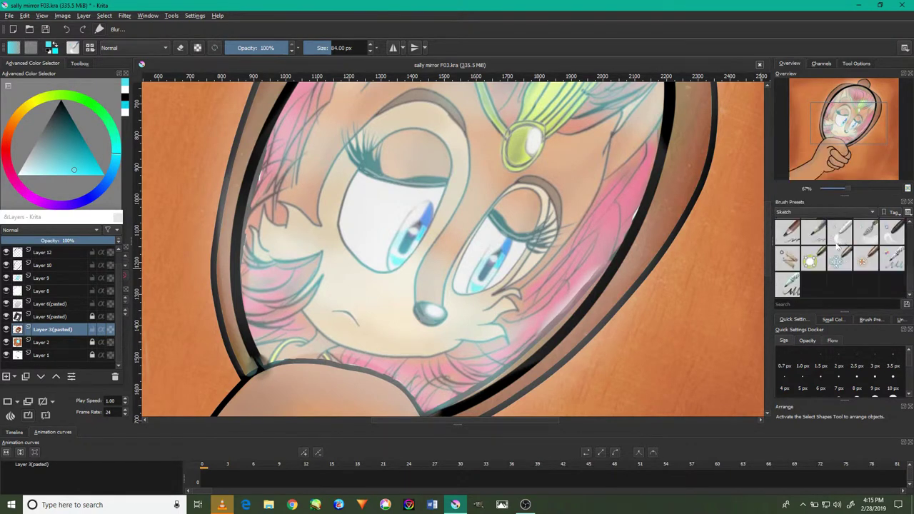
left_click(827, 214)
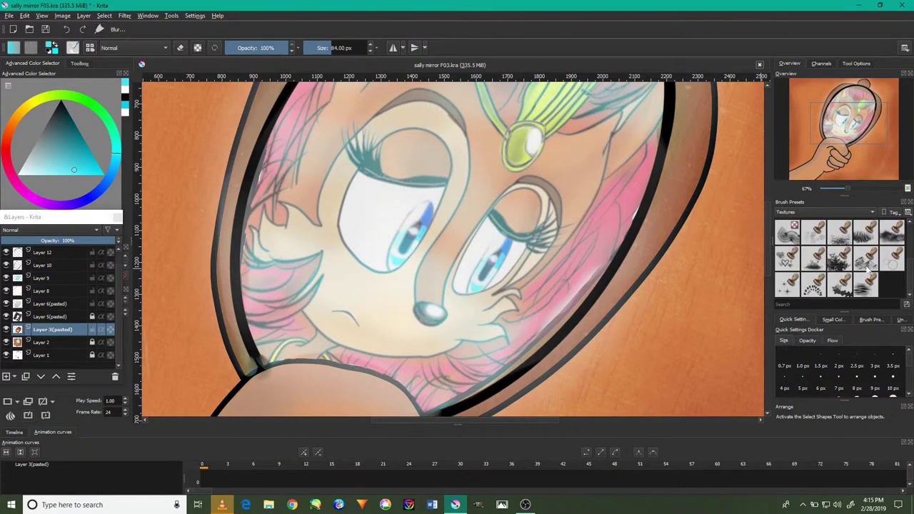
Step: Pick the heart stamp brush preset and set the foreground colour to red
scroll(892, 263, "up", 3)
scroll(890, 255, "down", 3)
left_click(788, 259)
left_click(10, 146)
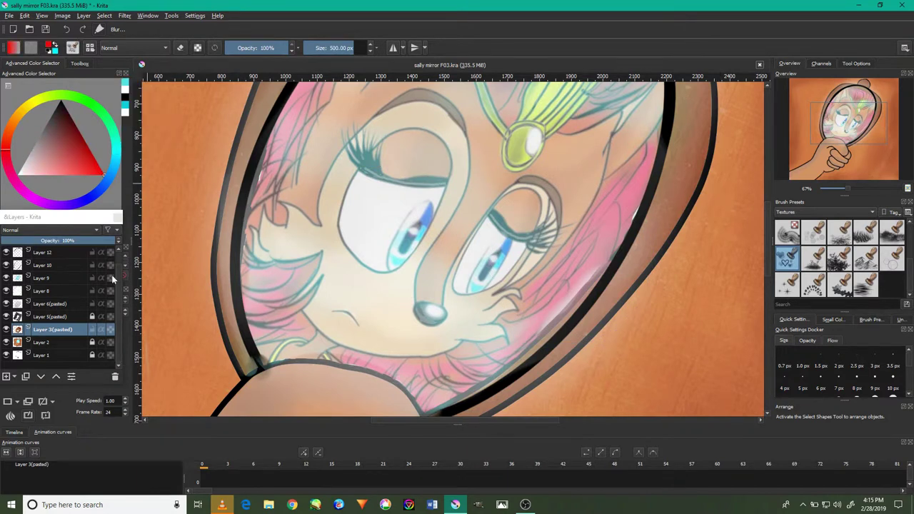
Step: Add two new paint layers on top of the layer stack
key("Insert")
left_click(8, 376)
scroll(571, 132, "up", 1)
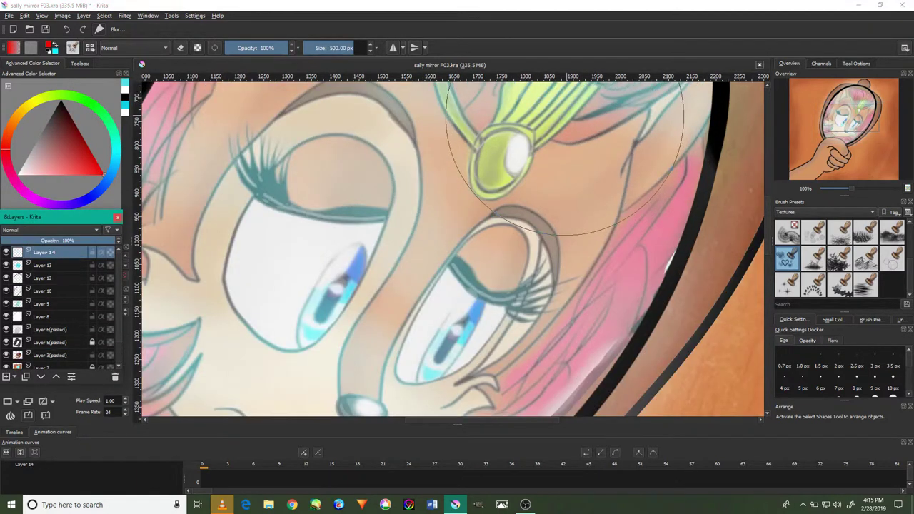
scroll(571, 132, "down", 3)
scroll(571, 133, "up", 1)
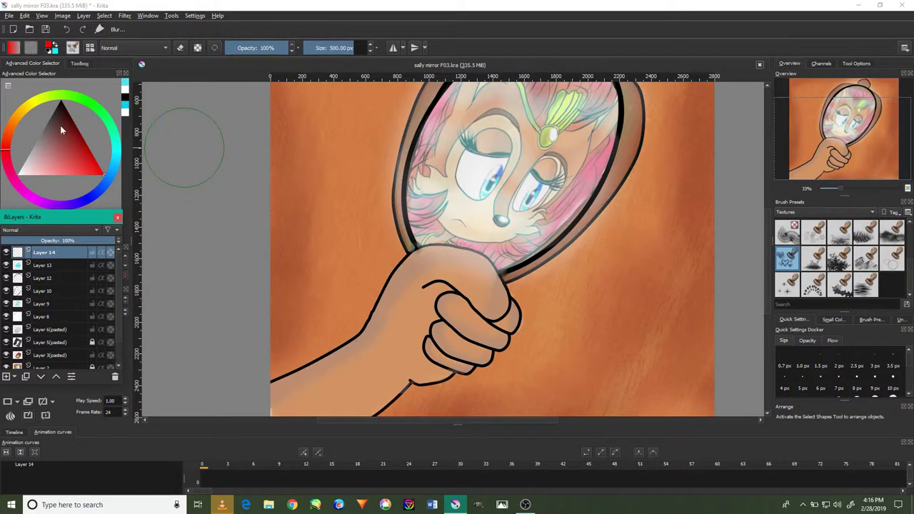
left_click(79, 62)
Step: Stamp hearts along the mirror's top edge, undoing stray strokes
left_click_drag(457, 179, 500, 171)
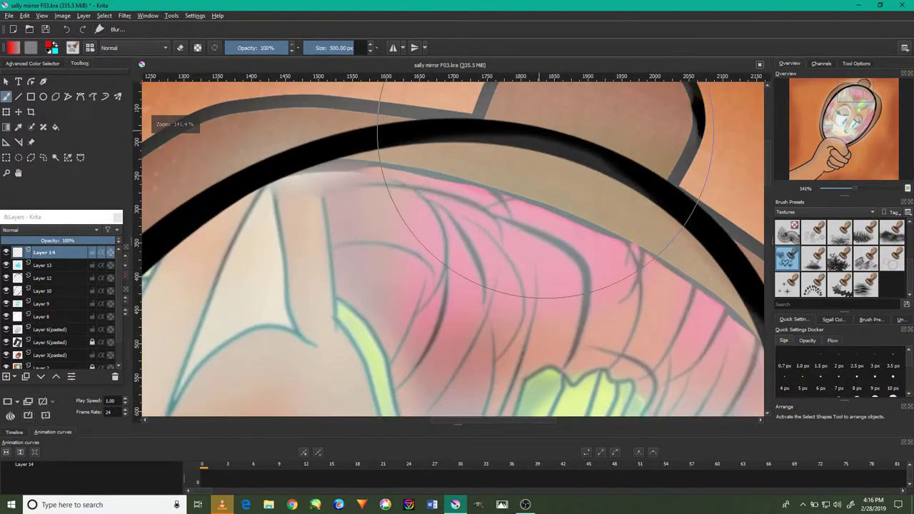
scroll(518, 168, "up", 3)
left_click_drag(540, 125, 596, 150)
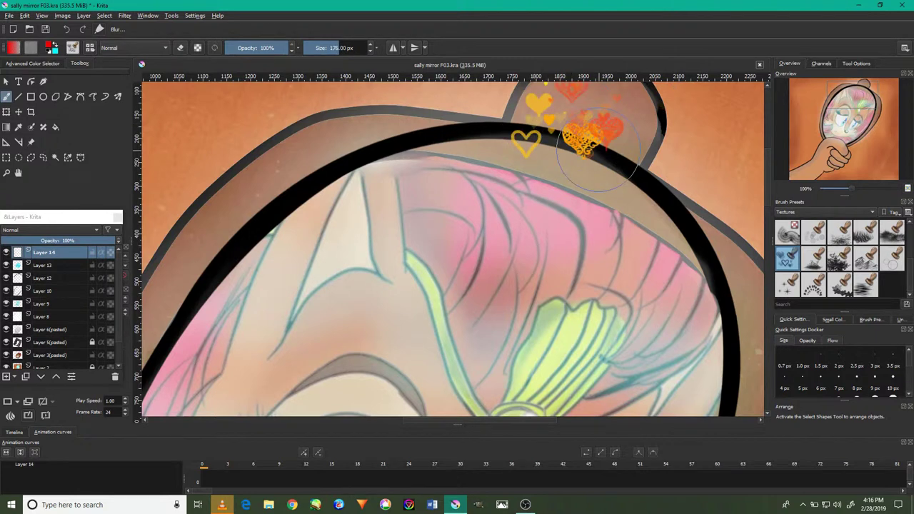
left_click(65, 29)
mouse_move(536, 140)
left_mouse_down()
mouse_move(521, 197)
mouse_move(567, 214)
left_mouse_up()
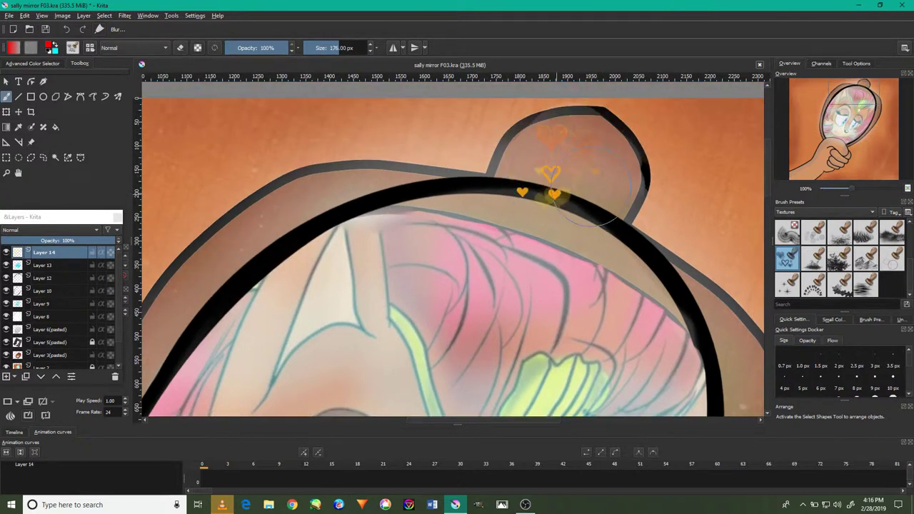
left_click_drag(484, 194, 556, 166)
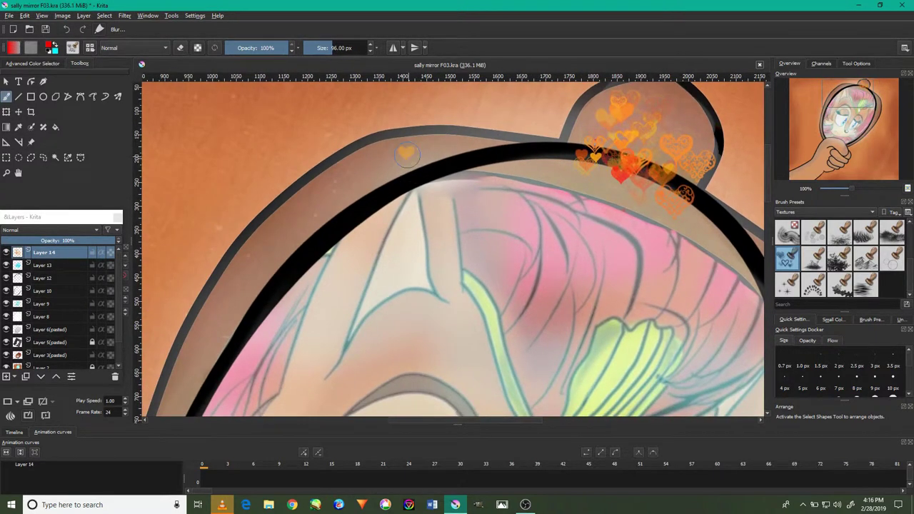
mouse_move(405, 153)
left_mouse_down()
mouse_move(411, 168)
mouse_move(347, 191)
mouse_move(277, 266)
mouse_move(341, 143)
left_mouse_up()
left_click(66, 29)
Step: Stamp a trail of hearts down the mirror's left rim
left_click_drag(307, 182, 282, 275)
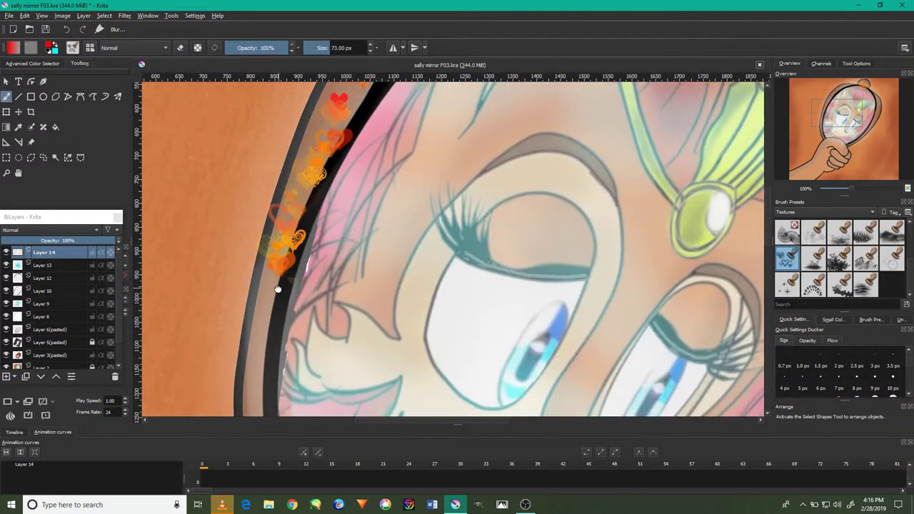
left_click_drag(284, 323, 299, 227)
left_click_drag(307, 193, 281, 334)
left_click_drag(370, 304, 359, 192)
mouse_move(290, 207)
left_mouse_down()
mouse_move(300, 343)
mouse_move(255, 277)
left_mouse_up()
Step: Stamp hearts along the mirror's lower-right and right rim
mouse_move(529, 372)
left_mouse_down()
mouse_move(628, 314)
mouse_move(658, 282)
left_mouse_up()
left_click_drag(643, 285, 560, 341)
mouse_move(549, 377)
left_mouse_down()
mouse_move(653, 285)
mouse_move(575, 408)
left_mouse_up()
left_click_drag(593, 361, 678, 207)
mouse_move(661, 202)
left_mouse_down()
mouse_move(621, 322)
mouse_move(701, 194)
left_mouse_up()
Step: Undo the stray right-rim strokes and repaint hearts up the right rim
left_click(66, 29)
scroll(450, 247, "down", 3)
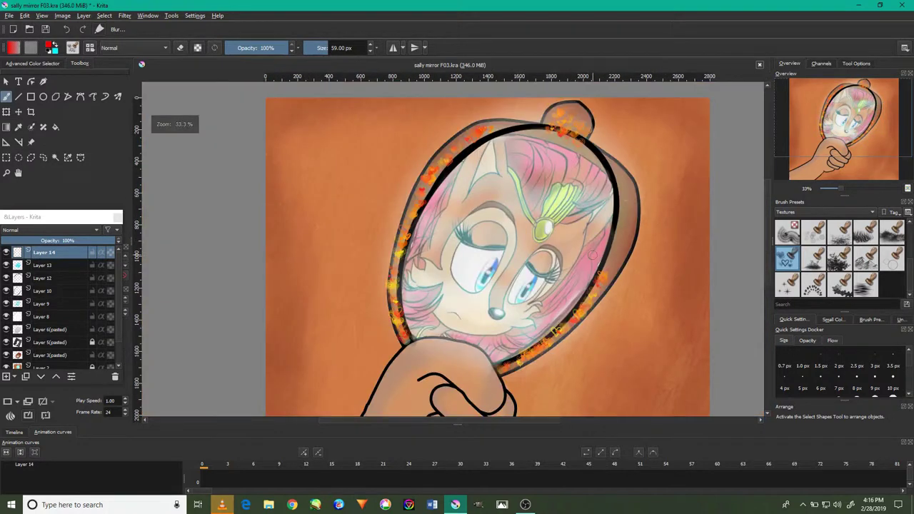
scroll(450, 247, "up", 2)
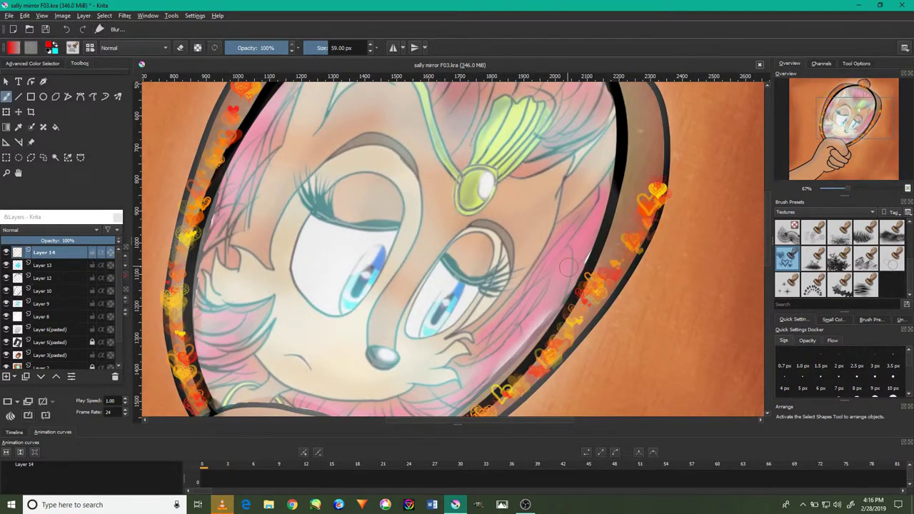
left_click(66, 29)
left_click_drag(643, 199, 613, 236)
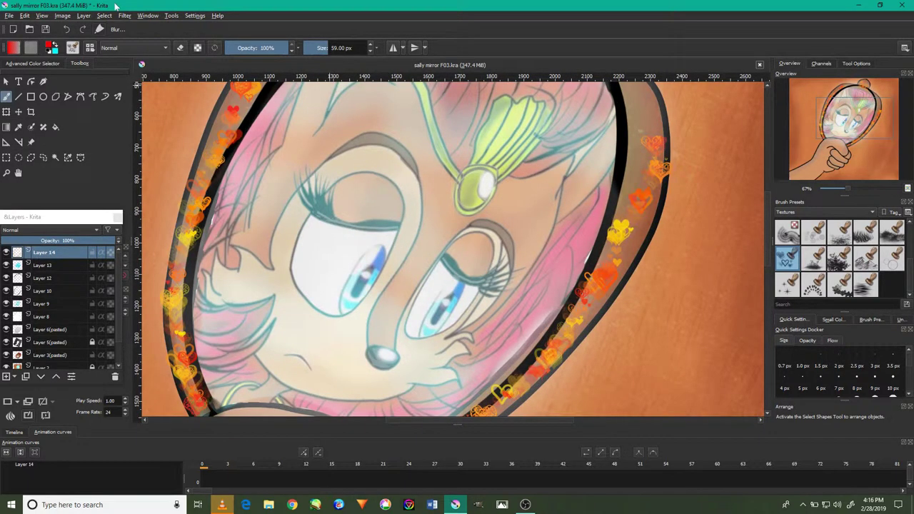
left_click(66, 29)
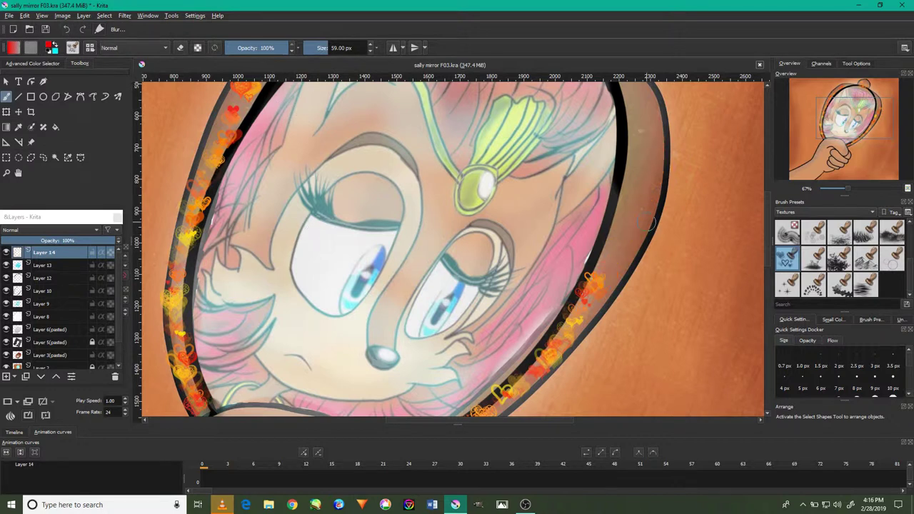
scroll(606, 231, "down", 1)
scroll(671, 190, "up", 1)
left_click_drag(564, 365, 590, 227)
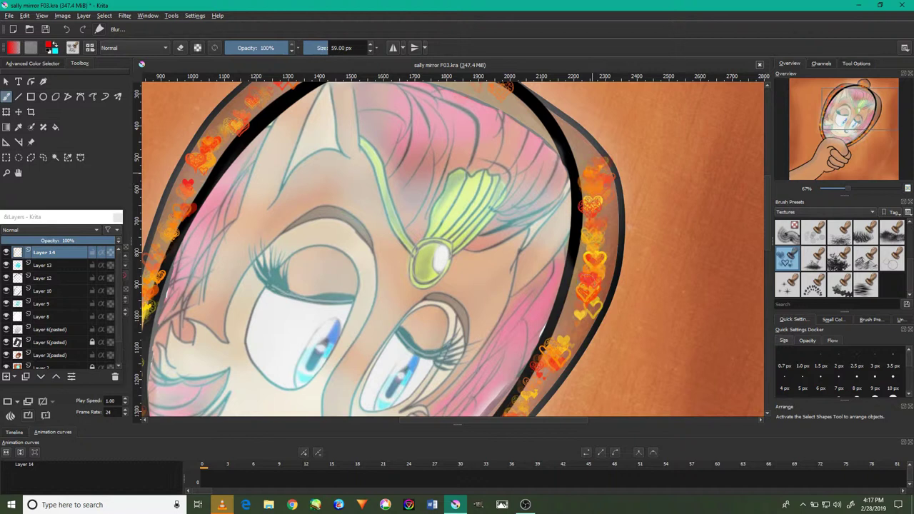
Step: Stamp hearts along the upper-right rim and across the mirror's top edge
scroll(449, 250, "up", 2)
mouse_move(572, 317)
left_mouse_down()
mouse_move(536, 207)
mouse_move(400, 153)
left_mouse_up()
mouse_move(532, 230)
left_mouse_down()
mouse_move(446, 179)
mouse_move(275, 168)
left_mouse_up()
scroll(450, 250, "down", 2)
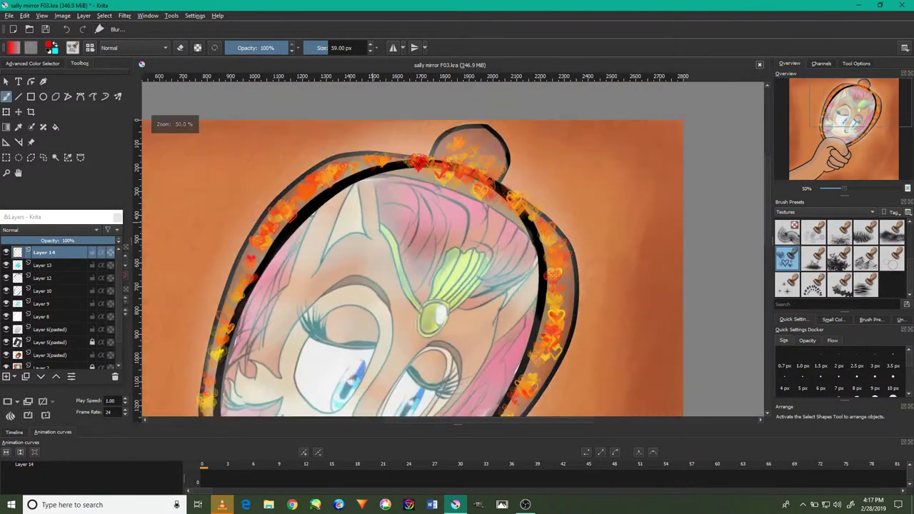
scroll(450, 250, "up", 3)
scroll(450, 250, "down", 2)
scroll(450, 250, "up", 2)
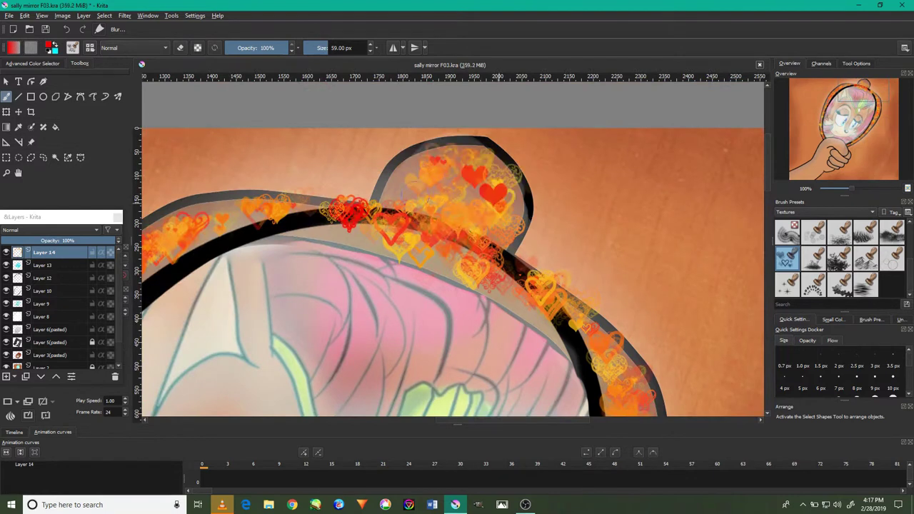
scroll(457, 207, "down", 3)
scroll(417, 136, "up", 1)
scroll(417, 135, "up", 2)
Step: Fill in more hearts along the left and top-left rim
left_click_drag(414, 178, 353, 314)
scroll(482, 187, "down", 1)
scroll(482, 187, "up", 1)
mouse_move(482, 187)
left_mouse_down()
mouse_move(428, 236)
mouse_move(371, 314)
left_mouse_up()
scroll(504, 196, "down", 3)
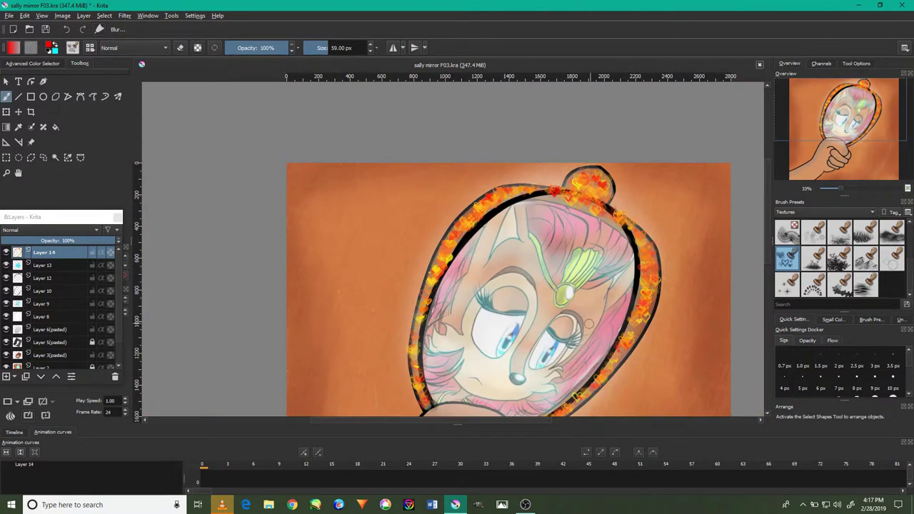
Step: Set Layer 14 to Color Dodge and paint more hearts along the right rim
left_click(60, 231)
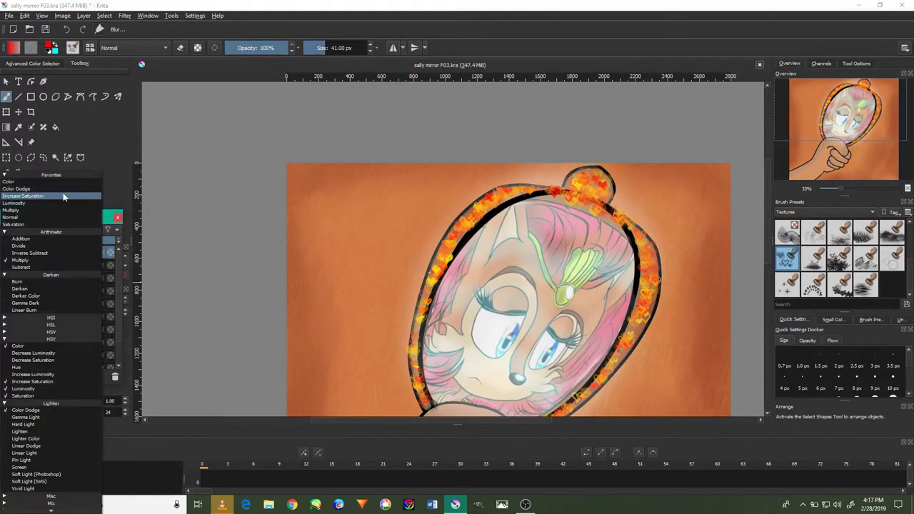
left_click(65, 207)
scroll(643, 289, "up", 4)
left_click_drag(564, 211, 514, 322)
mouse_move(543, 160)
left_mouse_down()
mouse_move(479, 289)
mouse_move(491, 230)
mouse_move(464, 321)
left_mouse_up()
scroll(491, 231, "down", 3)
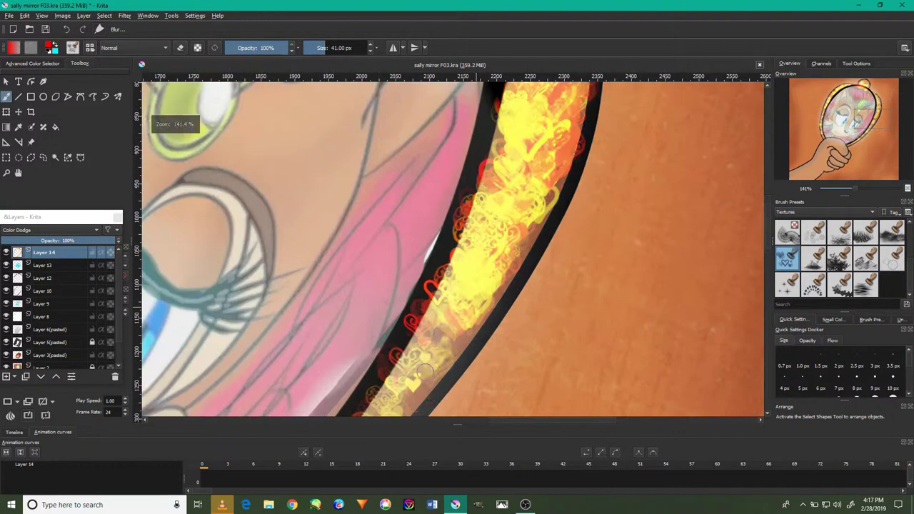
Step: Stamp more red and yellow hearts along the mirror rim
left_click_drag(424, 372, 529, 203)
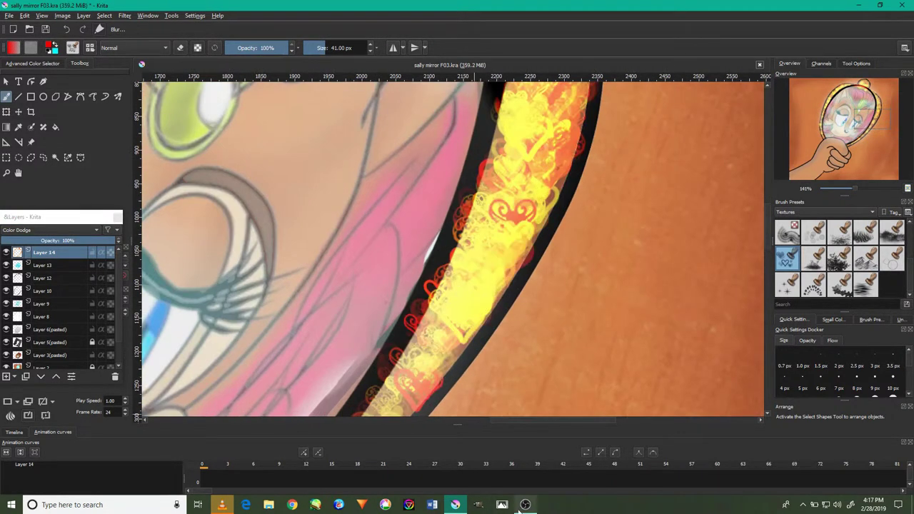
scroll(504, 385, "down", 3)
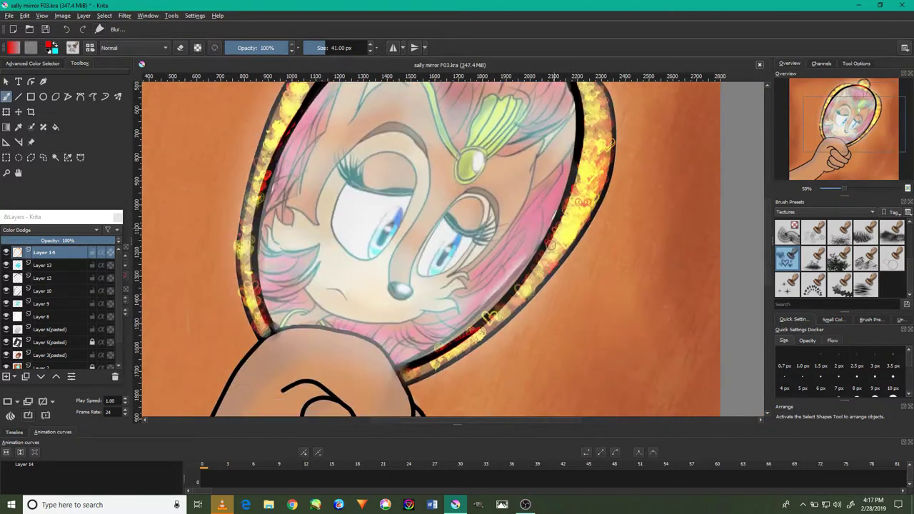
scroll(550, 248, "up", 2)
scroll(559, 244, "up", 1)
left_click_drag(428, 400, 588, 197)
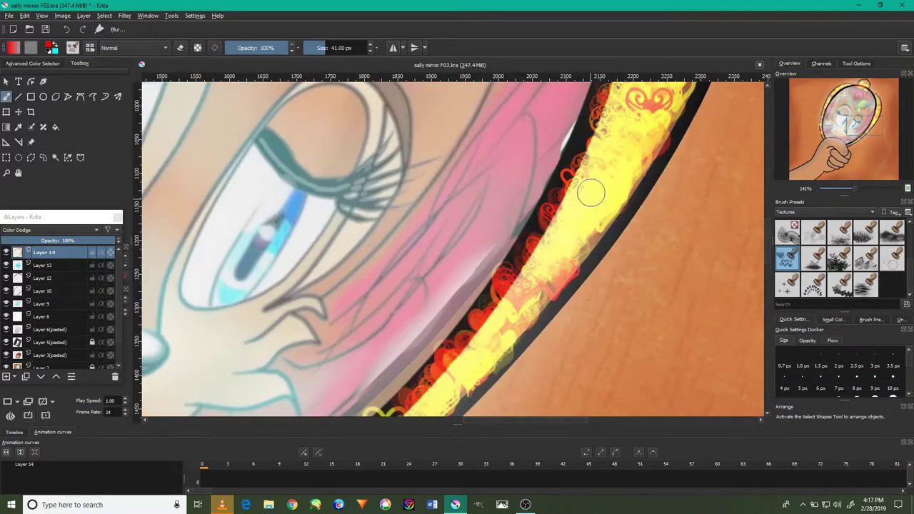
scroll(512, 310, "down", 3)
scroll(513, 311, "up", 2)
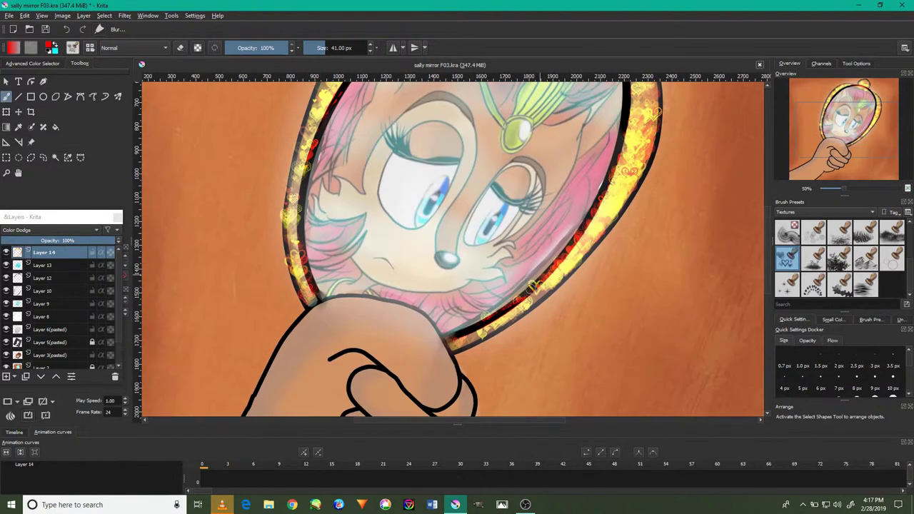
scroll(520, 300, "up", 2)
scroll(524, 313, "down", 2)
scroll(514, 278, "up", 2)
Step: With a smaller brush, paint and blur lower-left rim hearts, undoing unwanted smears
key("bracketleft")
left_click_drag(500, 275, 343, 379)
key("bracketleft")
left_click_drag(398, 353, 540, 260)
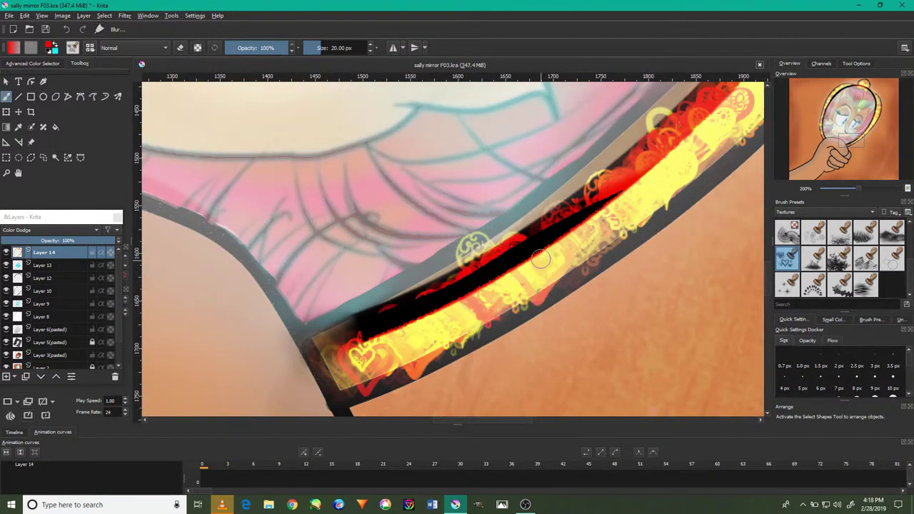
left_click(66, 30)
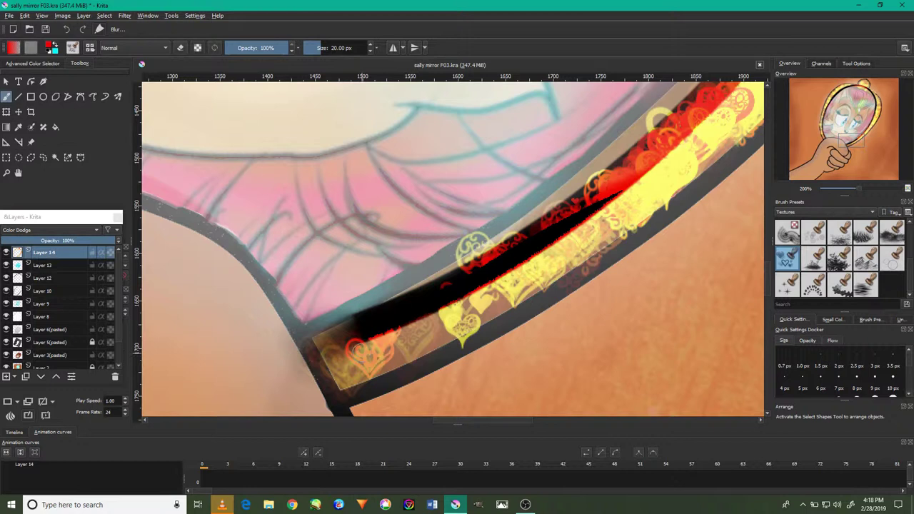
left_click(66, 30)
Step: Blend the heart texture into a bright yellow-red glow up the left rim
left_click_drag(322, 368, 554, 250)
scroll(549, 255, "down", 4)
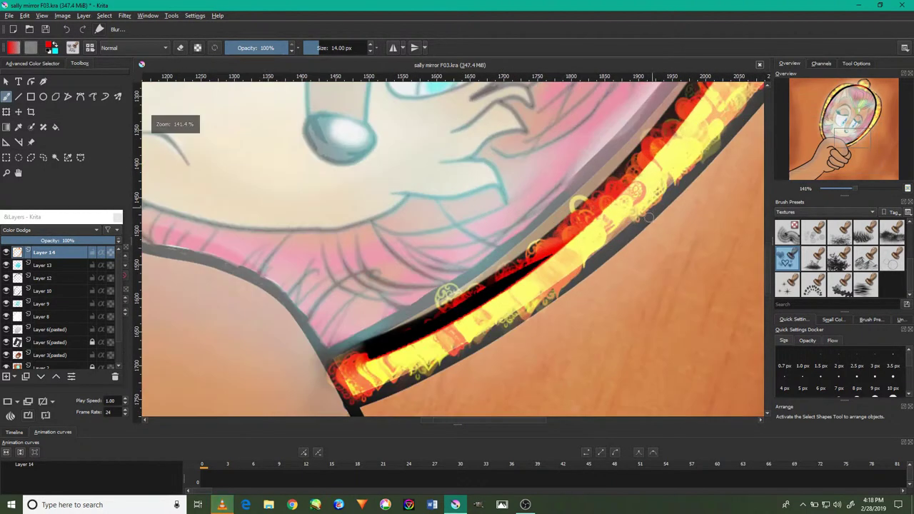
scroll(457, 178, "up", 3)
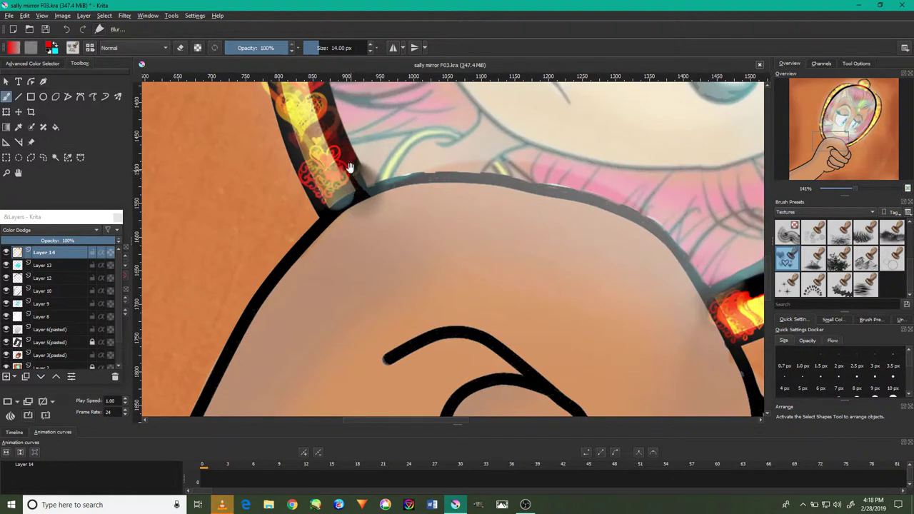
left_click_drag(350, 174, 354, 257)
mouse_move(364, 299)
left_mouse_down()
mouse_move(340, 182)
mouse_move(357, 278)
mouse_move(365, 114)
left_mouse_up()
mouse_move(364, 114)
left_mouse_down()
mouse_move(366, 228)
mouse_move(386, 132)
mouse_move(414, 214)
left_mouse_up()
mouse_move(421, 257)
left_mouse_down()
mouse_move(400, 125)
mouse_move(429, 171)
left_mouse_up()
mouse_move(428, 200)
left_mouse_down()
mouse_move(442, 121)
mouse_move(471, 236)
left_mouse_up()
mouse_move(385, 236)
left_mouse_down()
mouse_move(485, 100)
mouse_move(400, 215)
left_mouse_up()
mouse_move(343, 257)
left_mouse_down()
mouse_move(481, 138)
mouse_move(357, 236)
left_mouse_up()
mouse_move(321, 271)
left_mouse_down()
mouse_move(414, 216)
mouse_move(357, 286)
mouse_move(233, 292)
left_mouse_up()
Step: Brighten the rim glow across the upper and right stretches of the mirror
mouse_move(400, 214)
left_mouse_down()
mouse_move(727, 151)
mouse_move(714, 236)
left_mouse_up()
left_click_drag(714, 236, 614, 180)
left_click_drag(685, 143, 635, 228)
left_click_drag(643, 179, 507, 179)
mouse_move(443, 179)
left_mouse_down()
mouse_move(319, 151)
mouse_move(153, 193)
left_mouse_up()
key("minus")
key("minus")
key("minus")
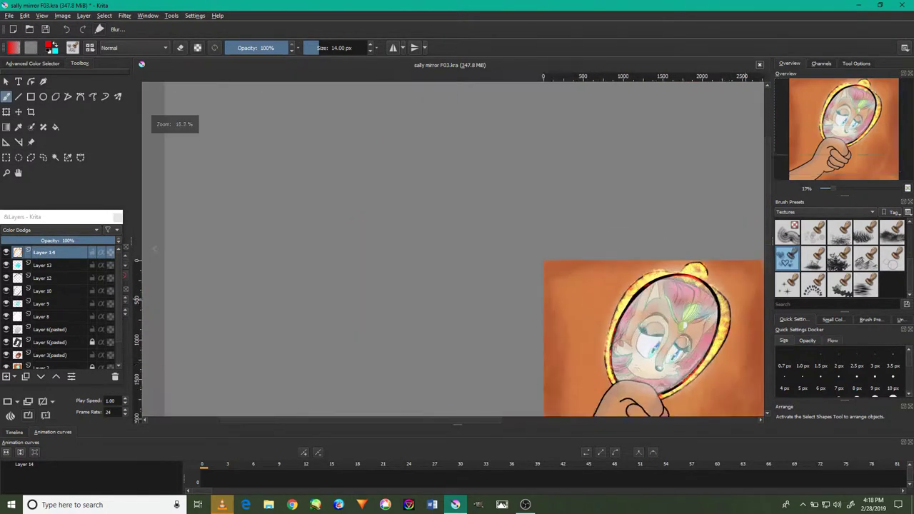
key("1")
left_click_drag(653, 368, 534, 189)
Step: Pick the Digital eraser preset and erase yellow glow above the rim's upper edge
left_click(828, 212)
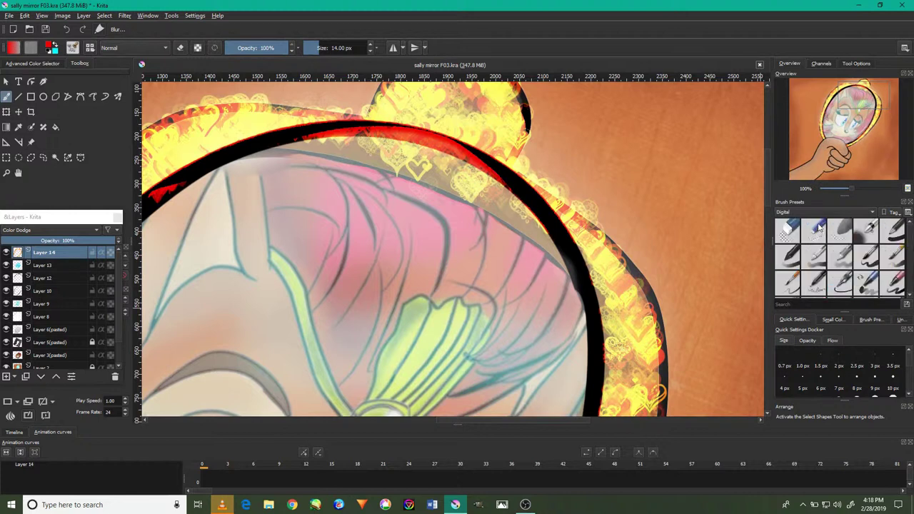
left_click(813, 230)
scroll(591, 220, "up", 2)
left_click_drag(529, 233, 570, 267)
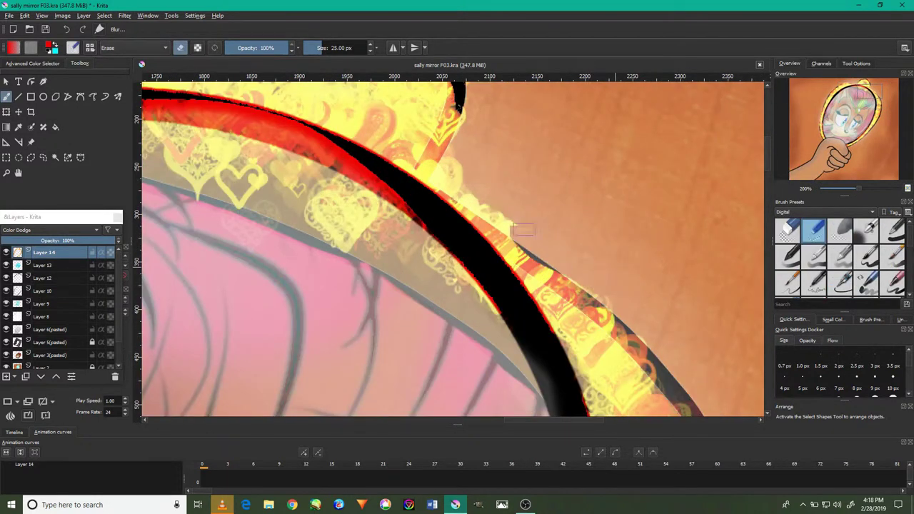
Step: Erase heart pattern and red tint spilling onto the beige band and dark rim
scroll(571, 278, "down", 2)
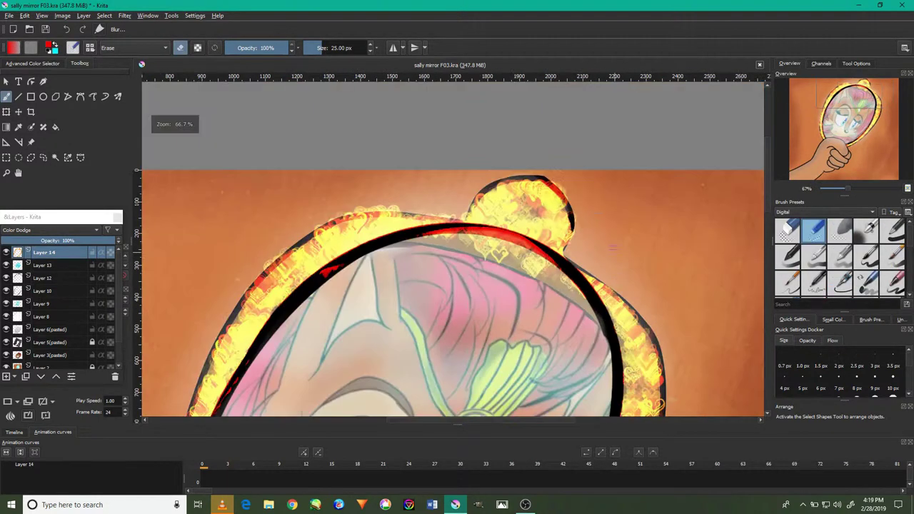
scroll(571, 277, "up", 1)
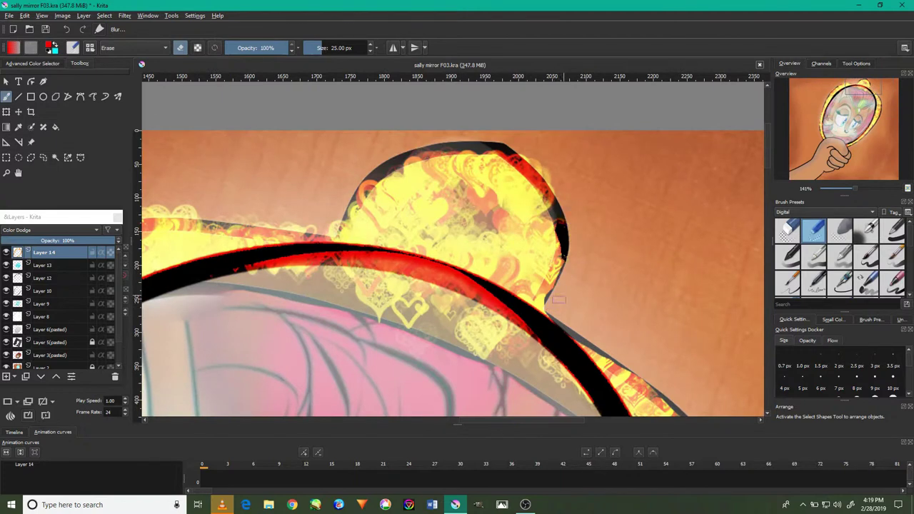
scroll(553, 175, "up", 1)
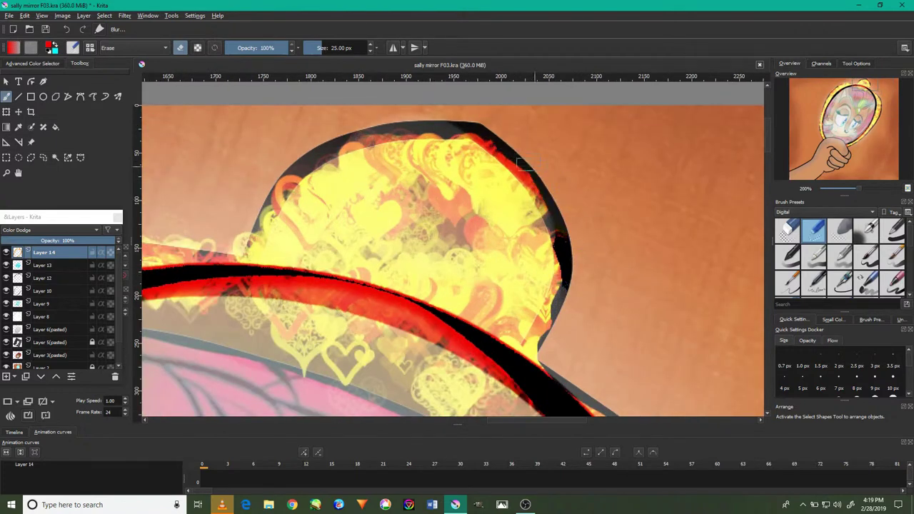
scroll(365, 205, "down", 2)
scroll(364, 204, "down", 2)
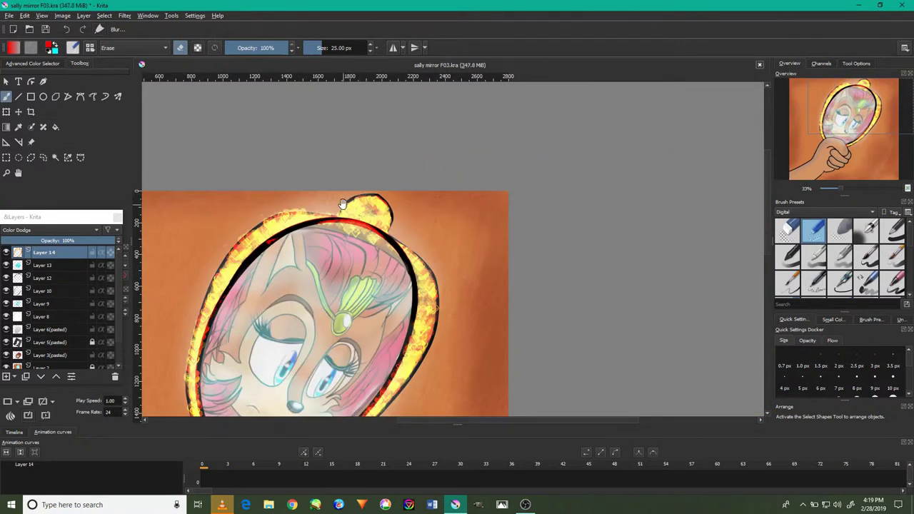
left_click_drag(343, 205, 384, 300)
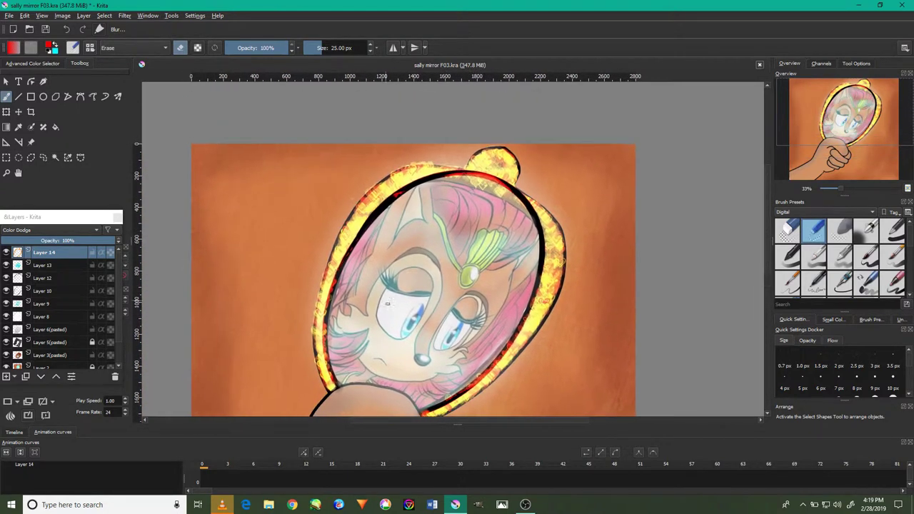
scroll(385, 301, "up", 4)
scroll(428, 262, "down", 3)
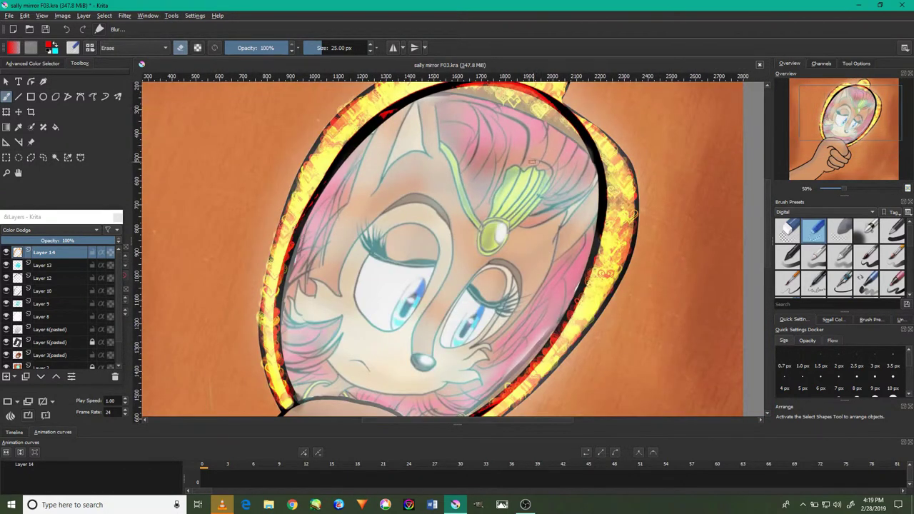
scroll(532, 162, "up", 1)
scroll(514, 182, "up", 1)
scroll(488, 207, "up", 2)
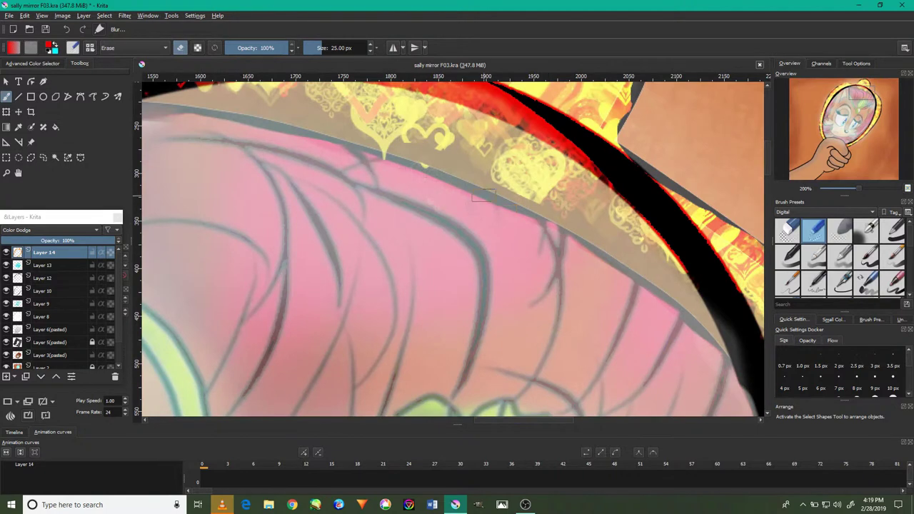
left_click_drag(496, 196, 513, 202)
left_click_drag(453, 229, 467, 329)
mouse_move(510, 238)
left_mouse_down()
mouse_move(207, 195)
mouse_move(454, 213)
mouse_move(403, 181)
mouse_move(620, 346)
left_mouse_up()
left_click_drag(384, 256, 703, 350)
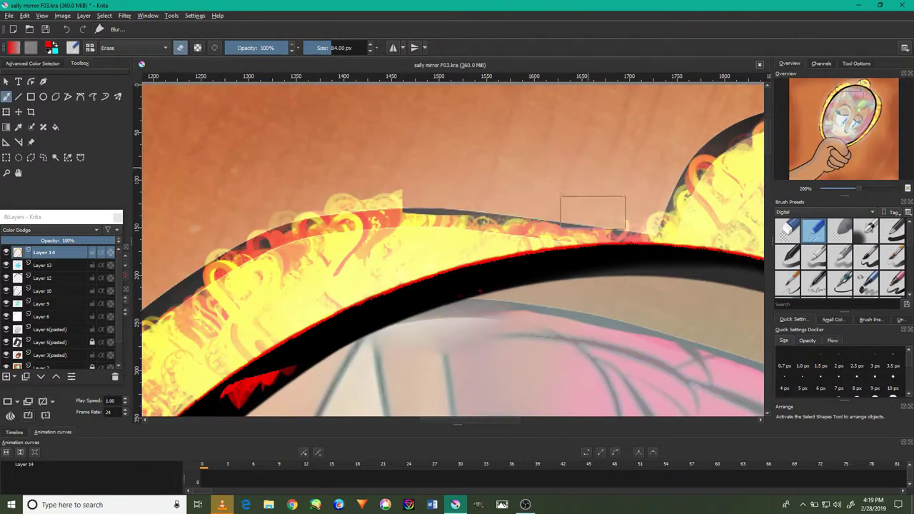
left_click_drag(592, 209, 214, 260)
left_click_drag(395, 172, 516, 201)
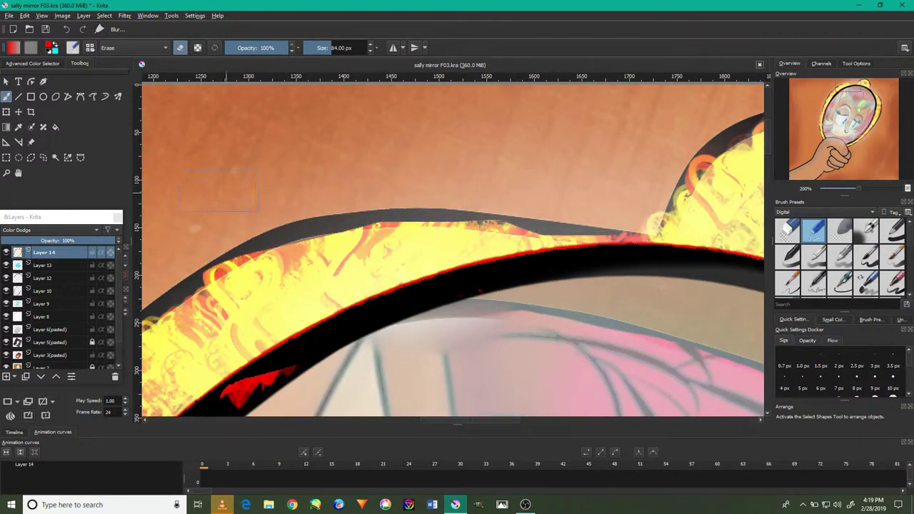
left_click_drag(275, 426, 328, 347)
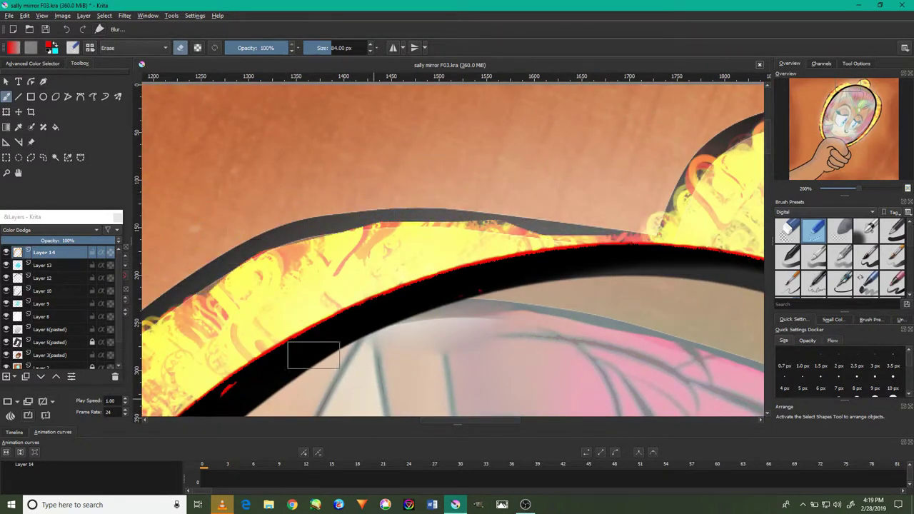
scroll(420, 325, "down", 2)
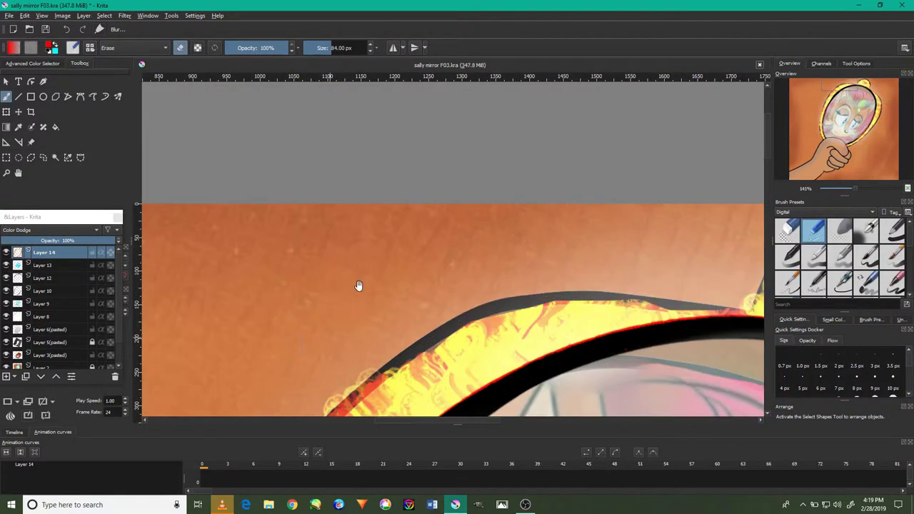
scroll(378, 249, "up", 1)
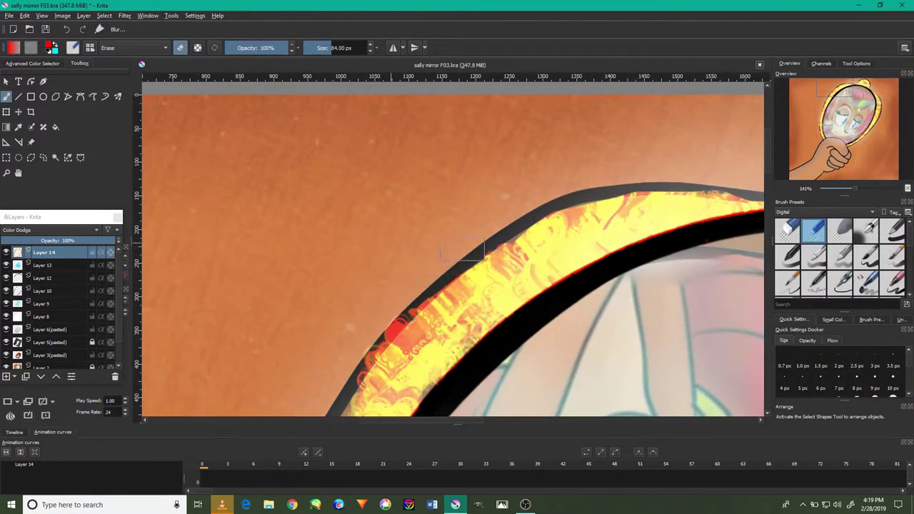
left_click_drag(338, 342, 444, 164)
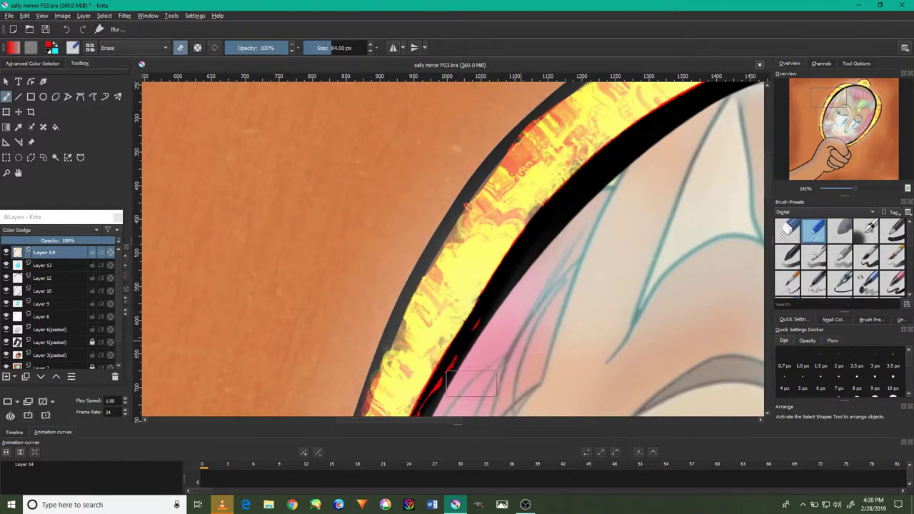
mouse_move(453, 408)
left_mouse_down()
mouse_move(485, 300)
mouse_move(457, 400)
left_mouse_up()
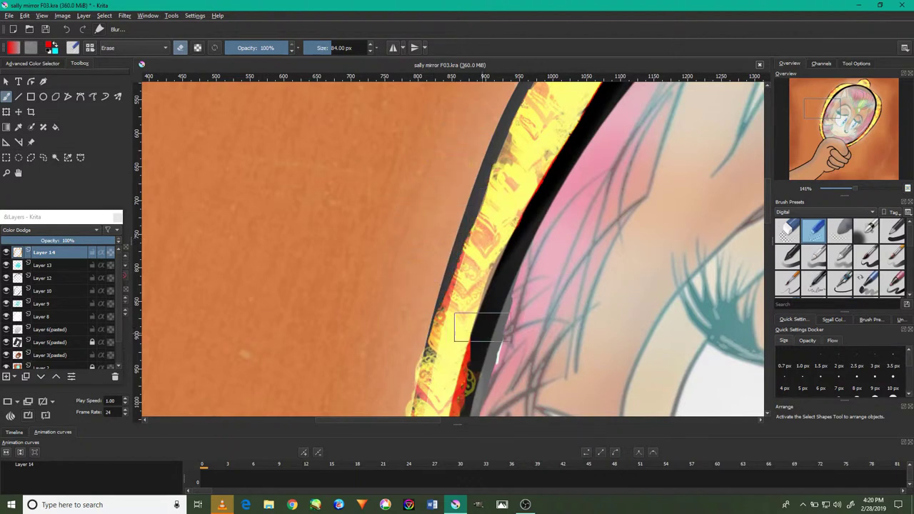
scroll(482, 328, "down", 5)
scroll(482, 314, "up", 3)
scroll(484, 286, "up", 3)
scroll(486, 264, "up", 2)
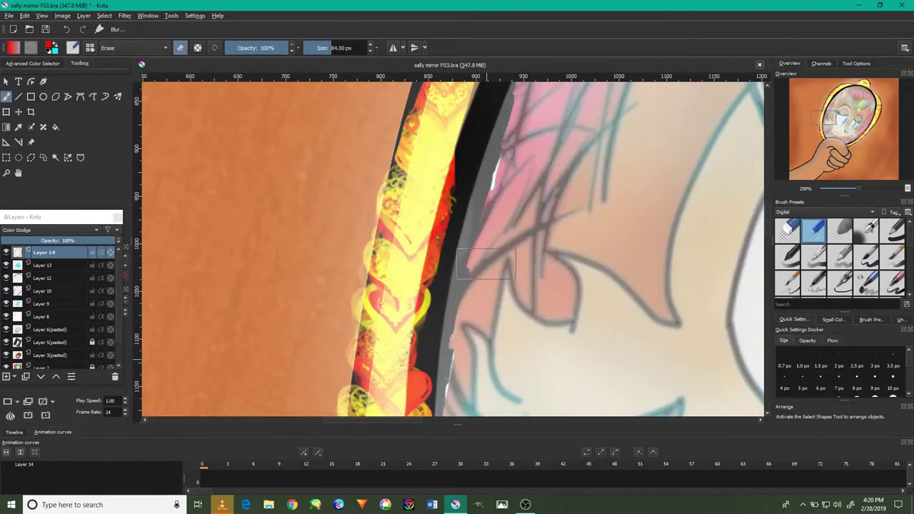
left_click_drag(483, 194, 465, 214)
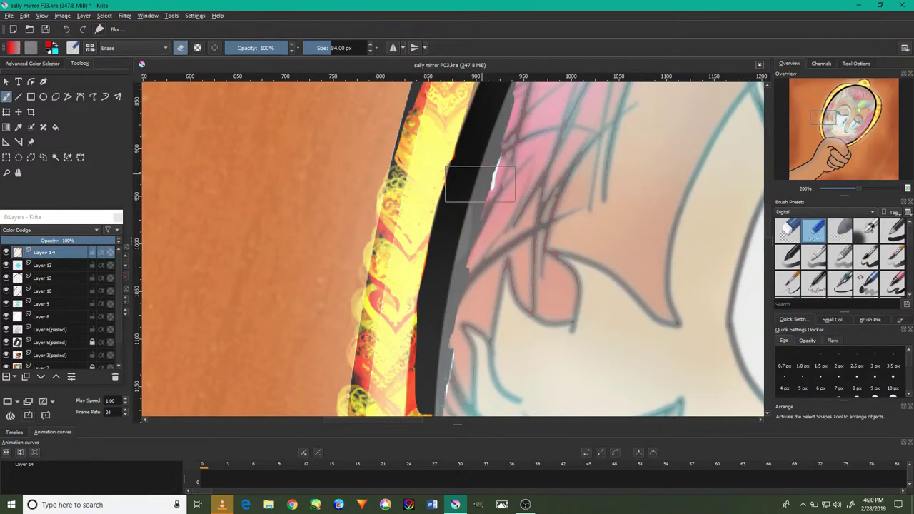
scroll(480, 184, "down", 1)
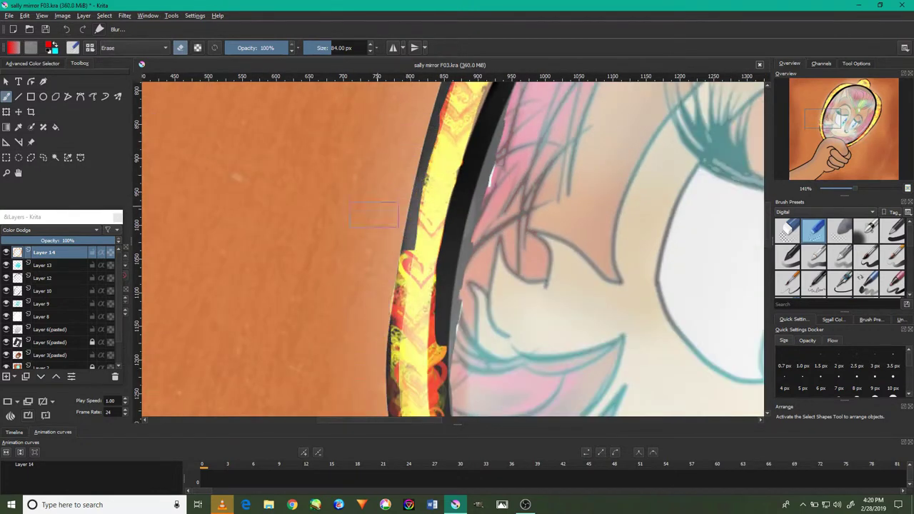
scroll(374, 214, "down", 2)
scroll(372, 293, "down", 1)
scroll(521, 336, "up", 1)
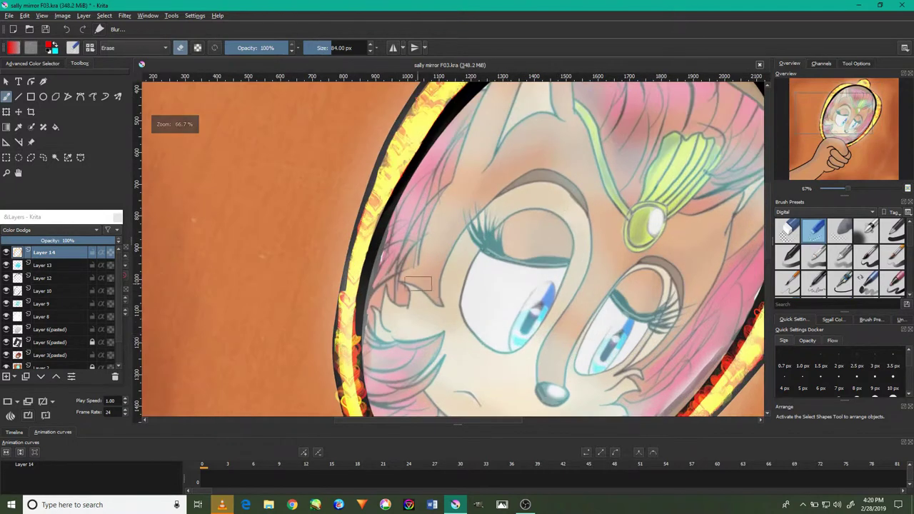
scroll(418, 282, "up", 1)
scroll(413, 273, "up", 1)
left_click_drag(412, 273, 397, 344)
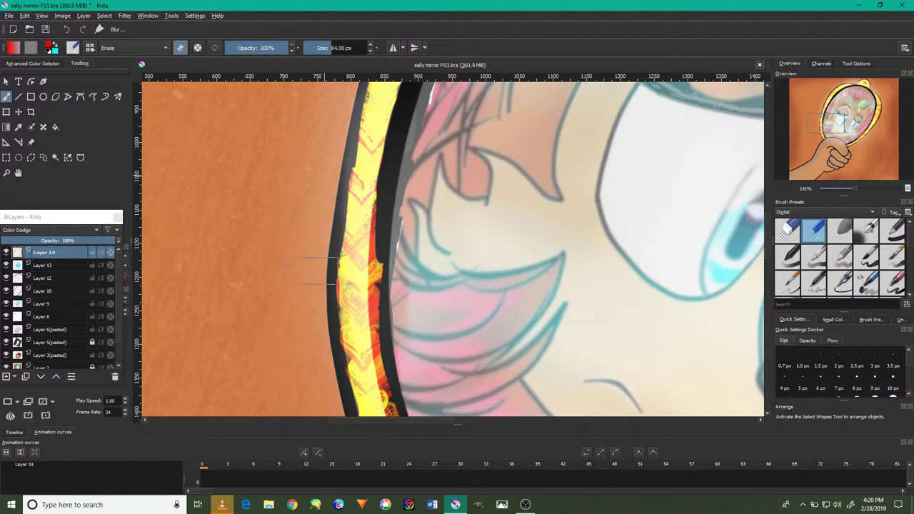
scroll(452, 323, "down", 3)
scroll(422, 282, "up", 3)
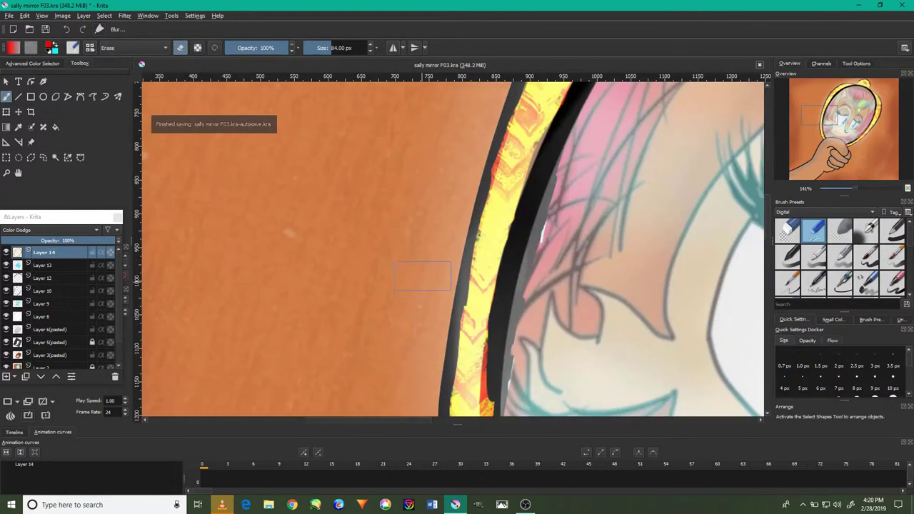
scroll(547, 282, "down", 3)
mouse_move(526, 311)
left_mouse_down()
mouse_move(514, 253)
mouse_move(566, 386)
left_mouse_up()
scroll(547, 351, "down", 2)
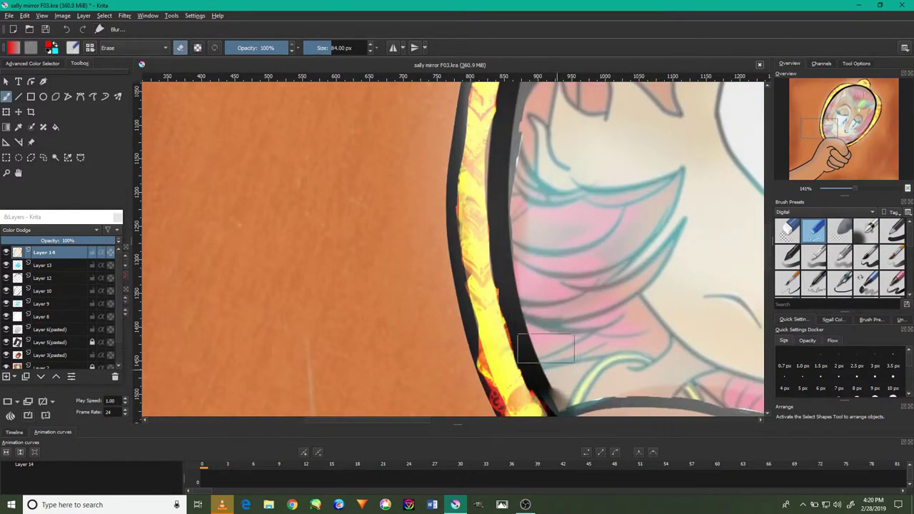
scroll(550, 361, "down", 2)
scroll(551, 361, "up", 2)
scroll(572, 371, "up", 1)
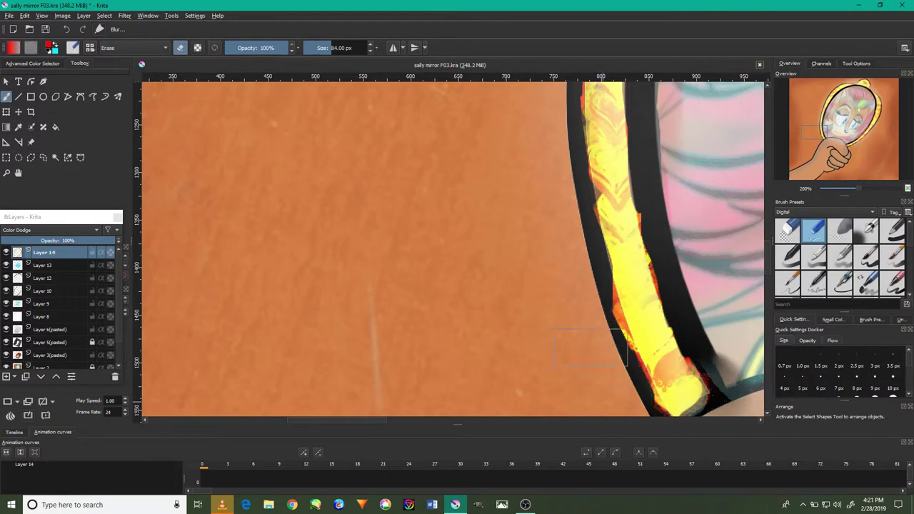
scroll(610, 392, "down", 6)
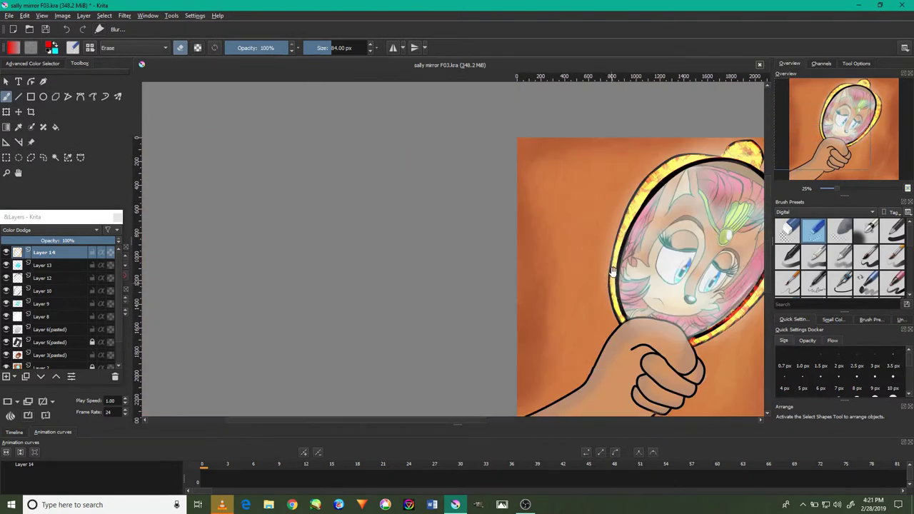
Step: Pan along the rim and erase red glow overlapping the black outline
scroll(432, 174, "up", 6)
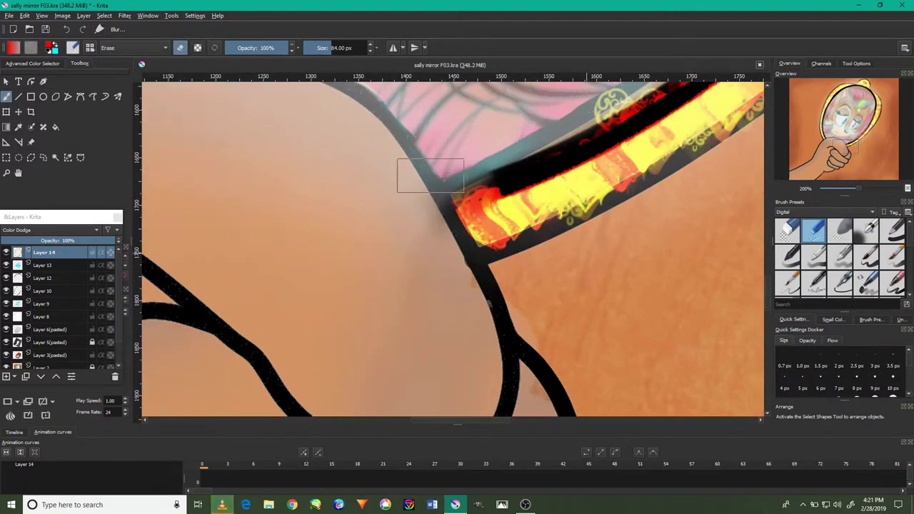
left_click_drag(493, 153, 407, 198)
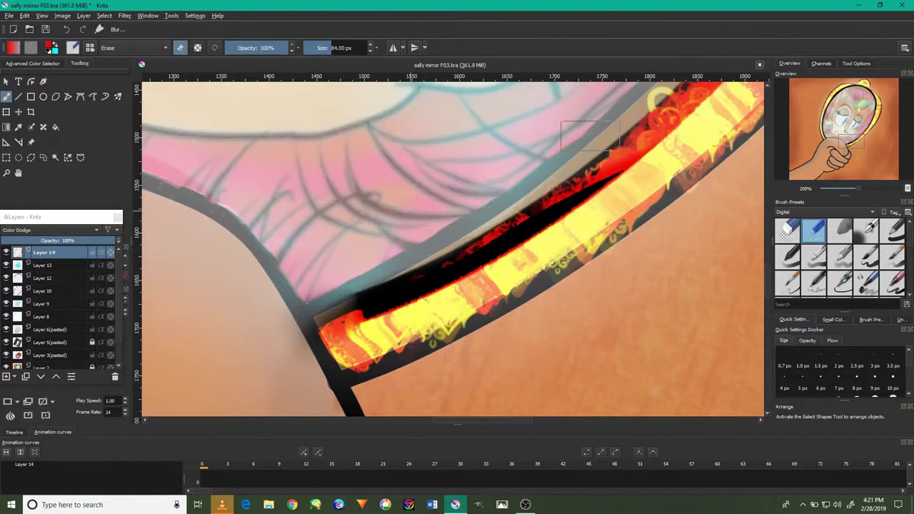
left_click_drag(665, 267, 526, 349)
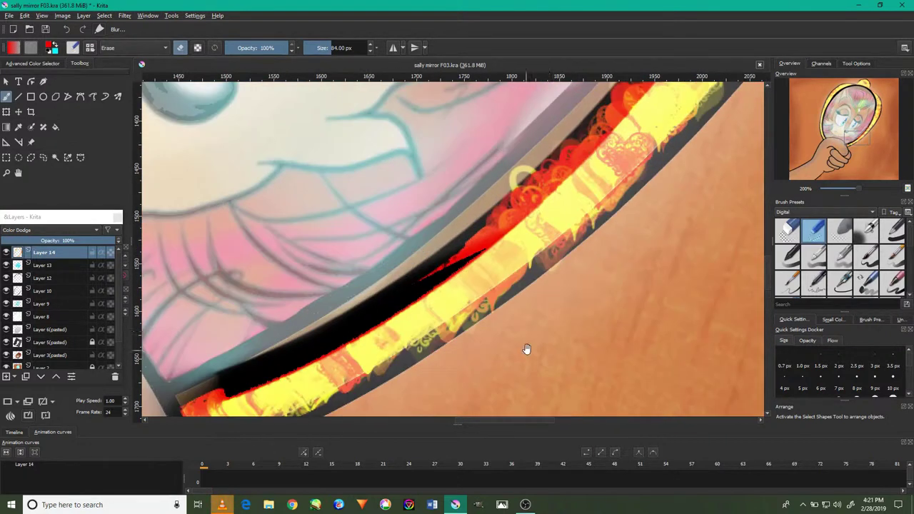
left_click_drag(671, 179, 571, 275)
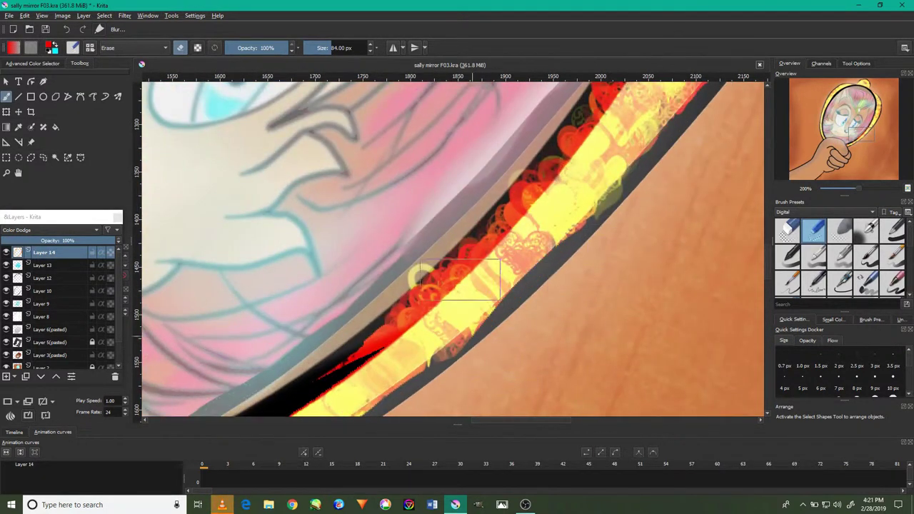
left_click_drag(444, 239, 423, 201)
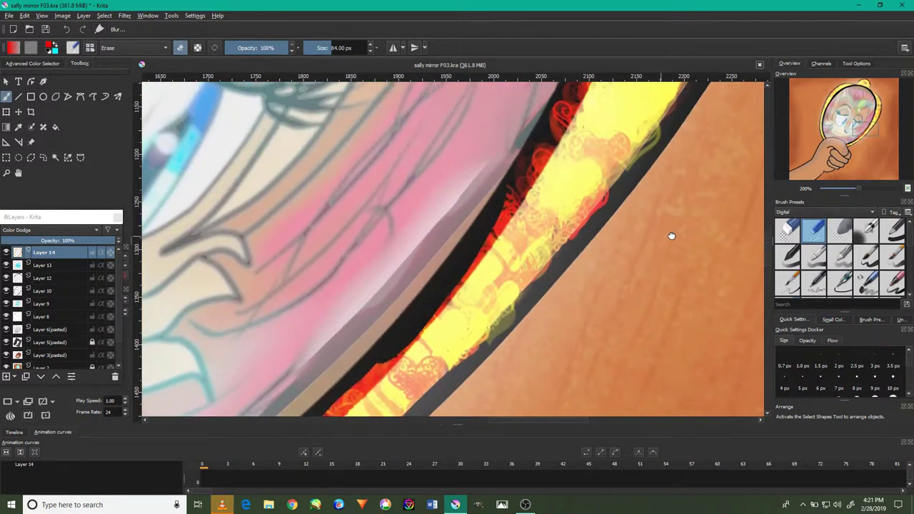
left_click_drag(671, 235, 614, 326)
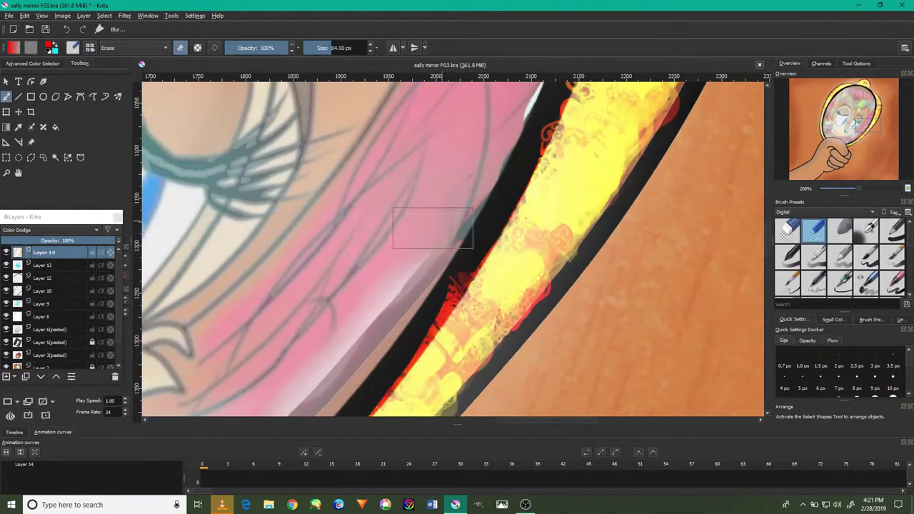
scroll(453, 275, "down", 4)
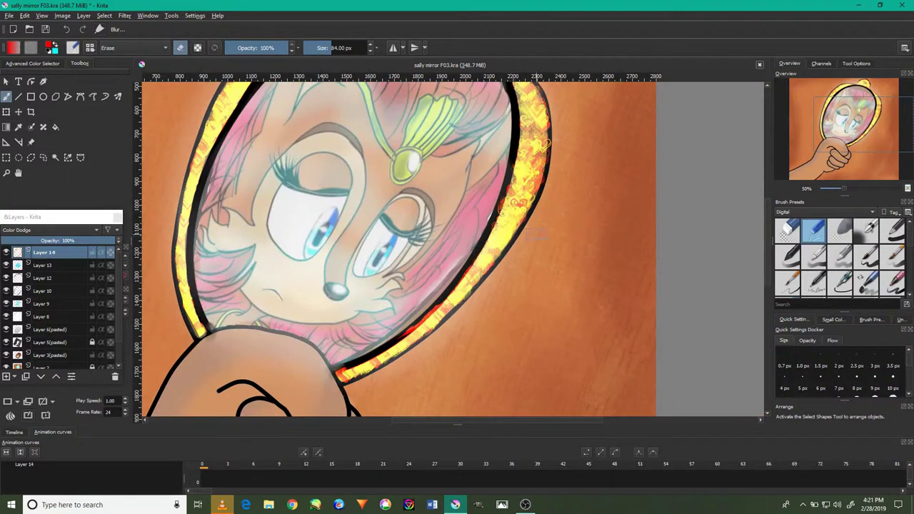
scroll(574, 190, "up", 4)
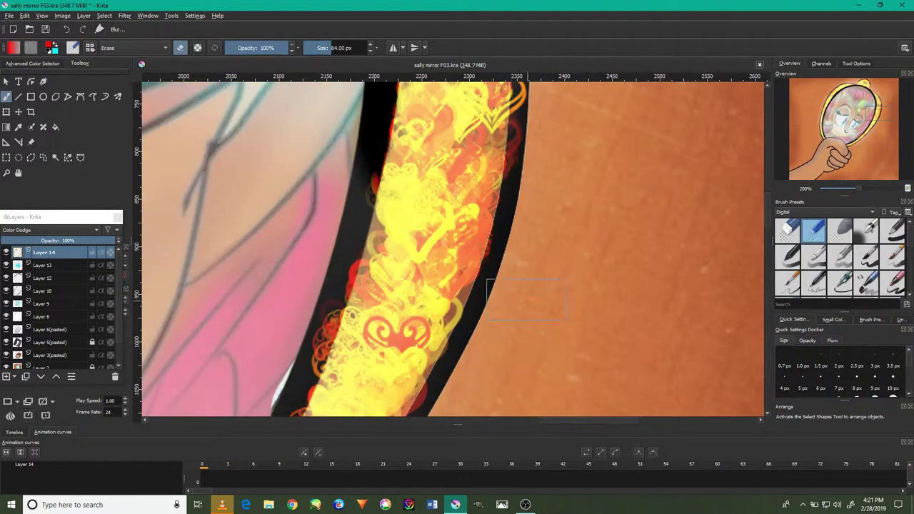
scroll(586, 196, "up", 1)
scroll(571, 242, "up", 1)
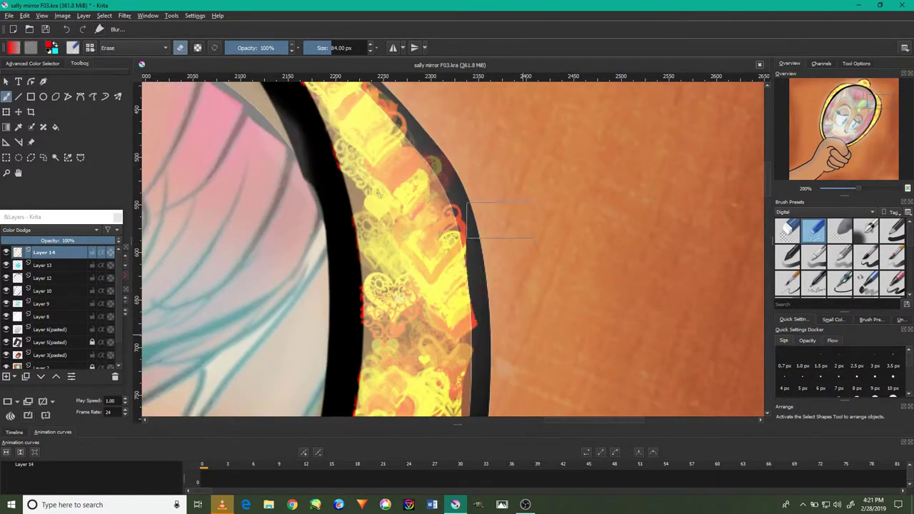
scroll(552, 340, "up", 1)
scroll(525, 218, "down", 1)
scroll(479, 255, "left", 1)
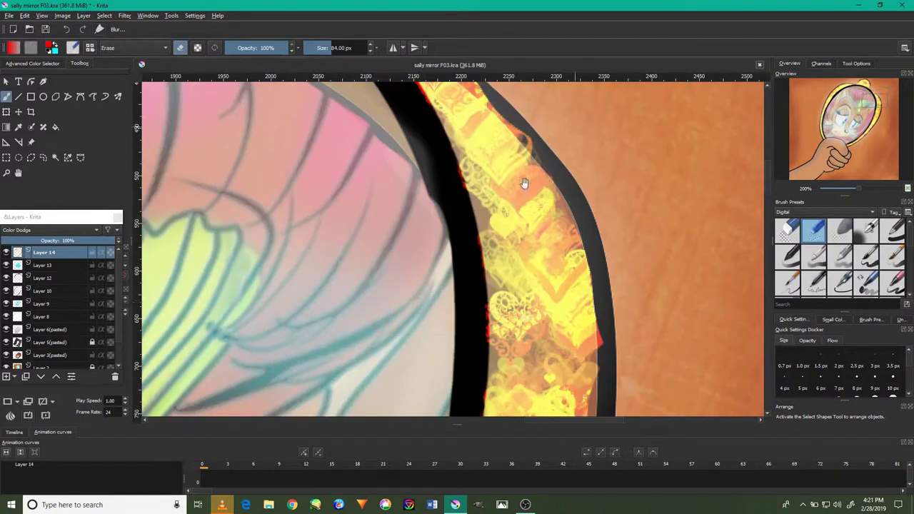
scroll(453, 334, "down", 2)
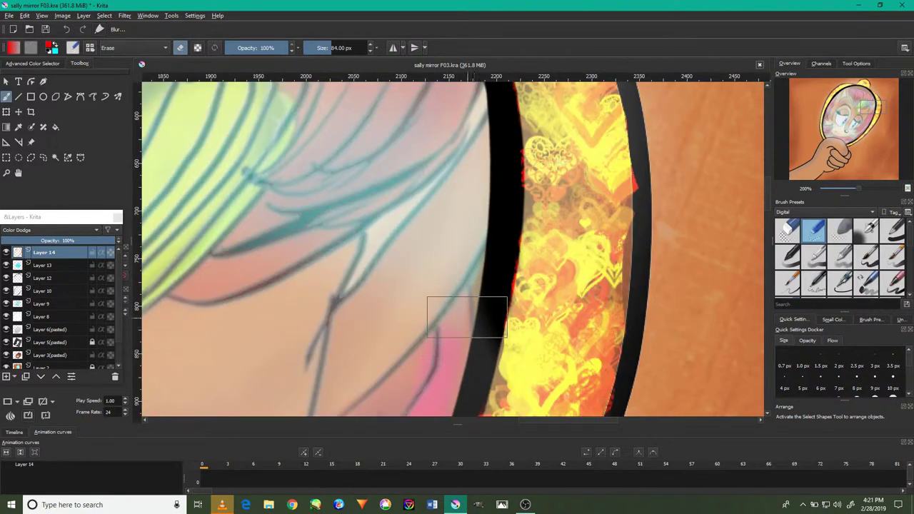
scroll(465, 316, "down", 5)
scroll(456, 335, "up", 1)
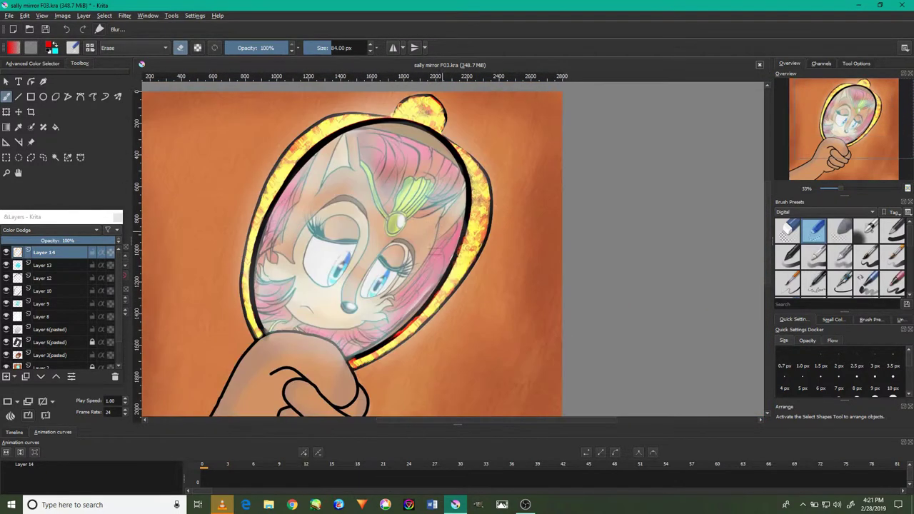
scroll(434, 269, "up", 2)
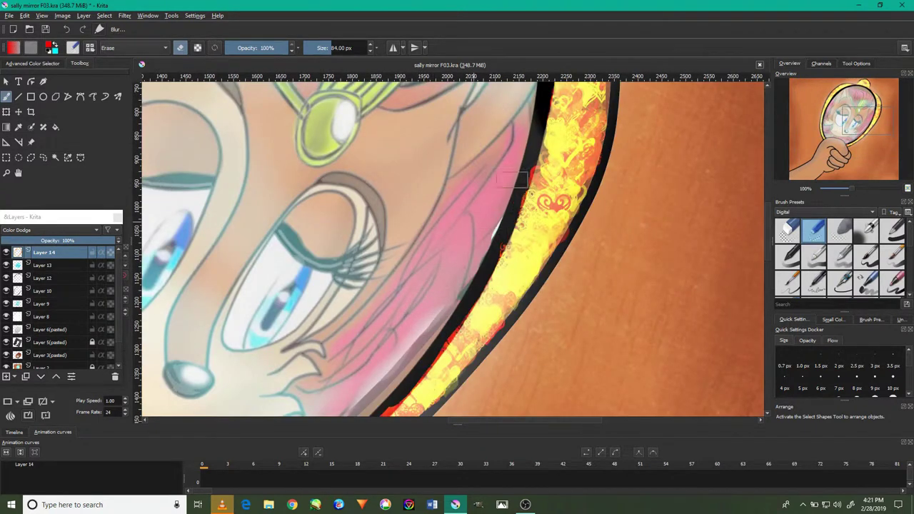
scroll(457, 286, "down", 3)
left_click_drag(389, 342, 440, 298)
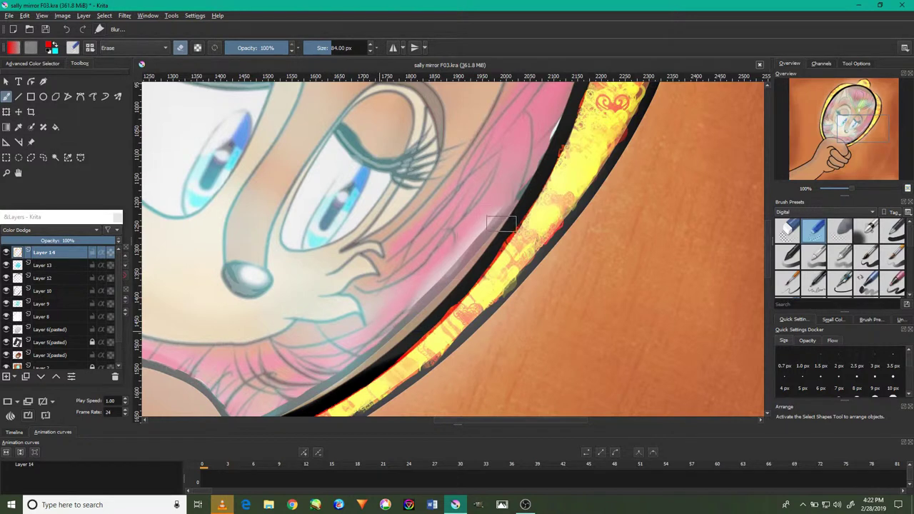
Step: Fit the mirror face and hand into view, then switch to the screen recording app
scroll(492, 242, "up", 3)
scroll(495, 272, "up", 3)
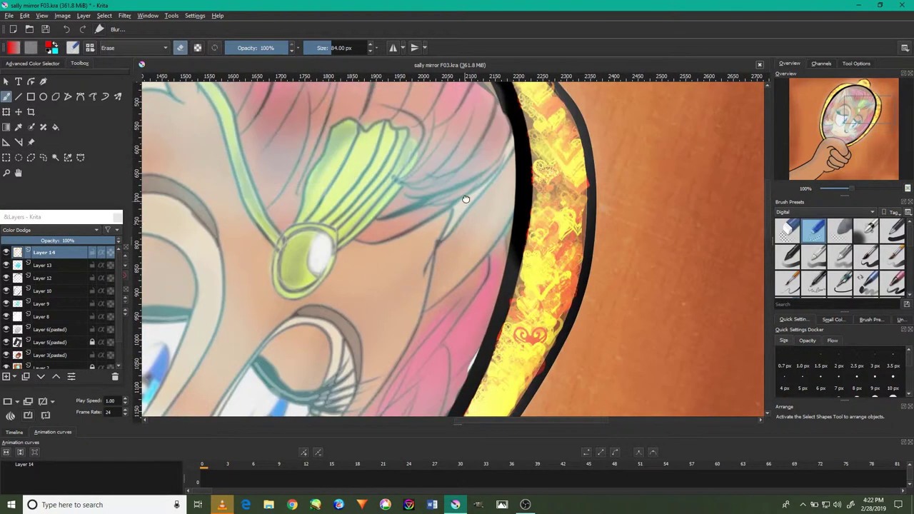
scroll(414, 239, "up", 3)
scroll(342, 156, "up", 3)
scroll(341, 182, "down", 3)
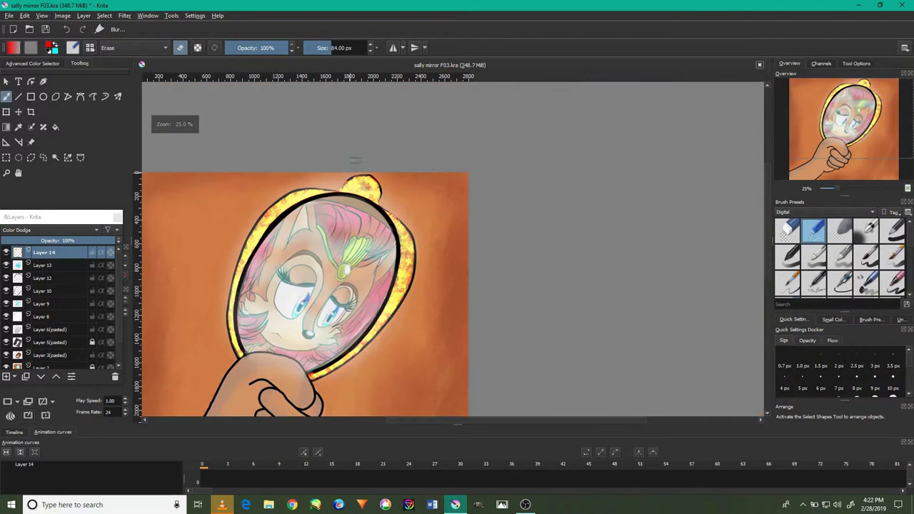
scroll(332, 180, "up", 5)
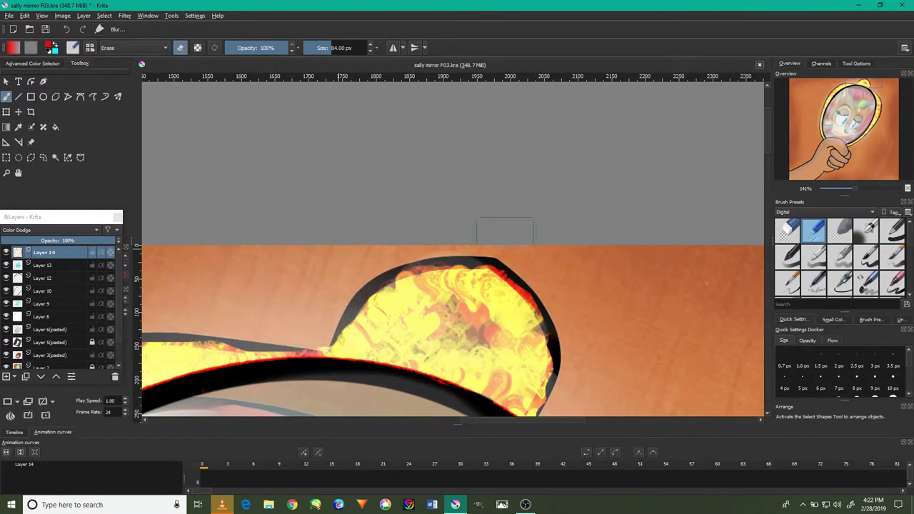
scroll(570, 377, "down", 5)
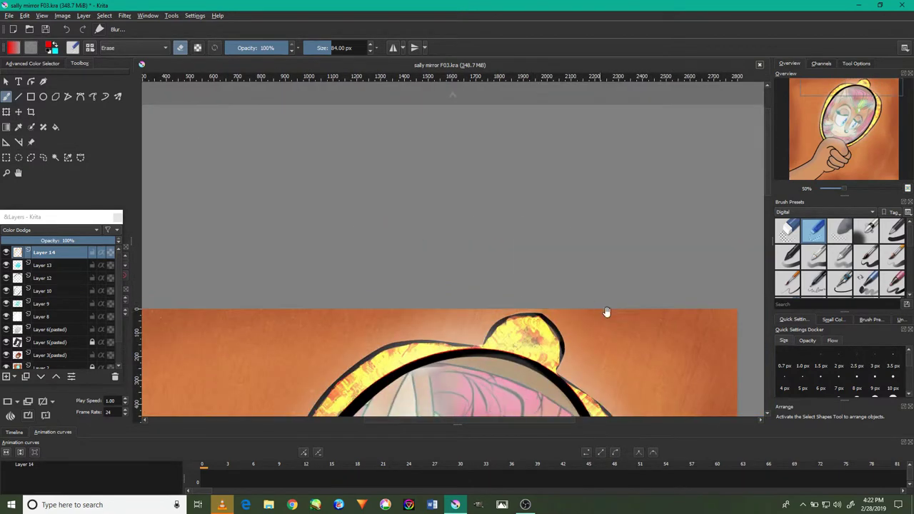
scroll(599, 307, "down", 5)
scroll(577, 240, "down", 2)
scroll(567, 279, "up", 2)
scroll(564, 286, "up", 4)
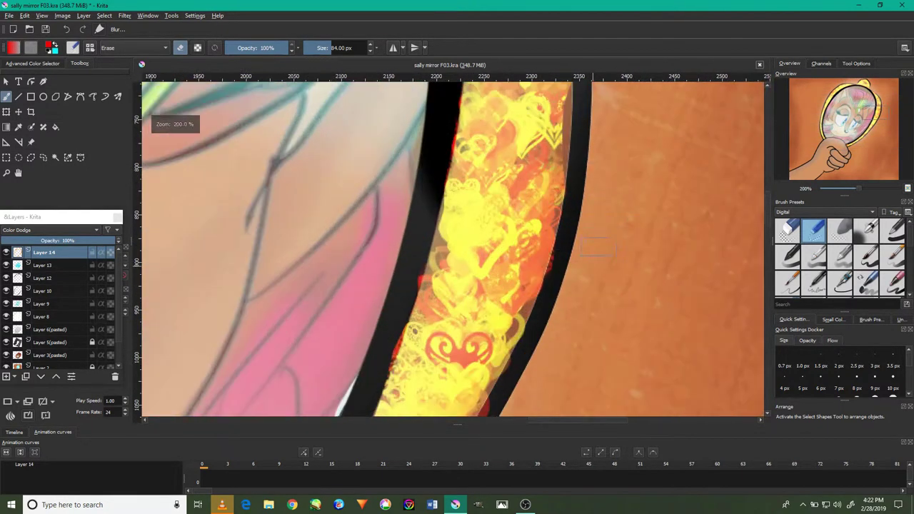
scroll(550, 343, "down", 3)
scroll(542, 393, "down", 2)
scroll(542, 395, "down", 2)
mouse_move(693, 316)
left_mouse_down()
mouse_move(674, 214)
mouse_move(640, 165)
left_mouse_up()
scroll(392, 308, "up", 4)
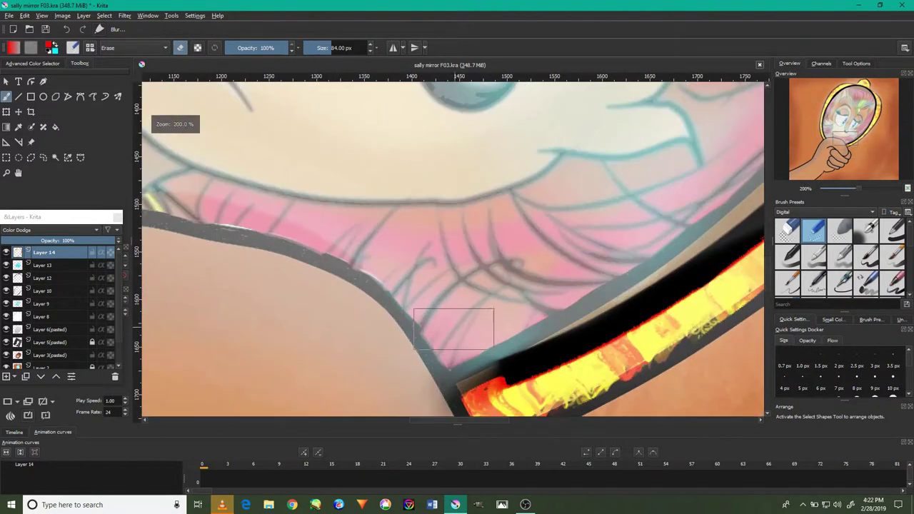
scroll(414, 375, "down", 1)
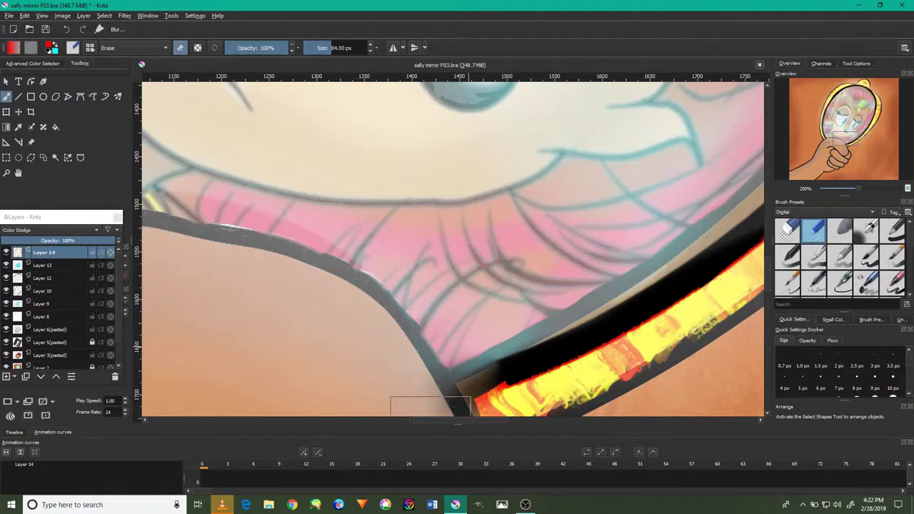
scroll(399, 357, "down", 1)
scroll(389, 321, "down", 2)
scroll(576, 298, "up", 1)
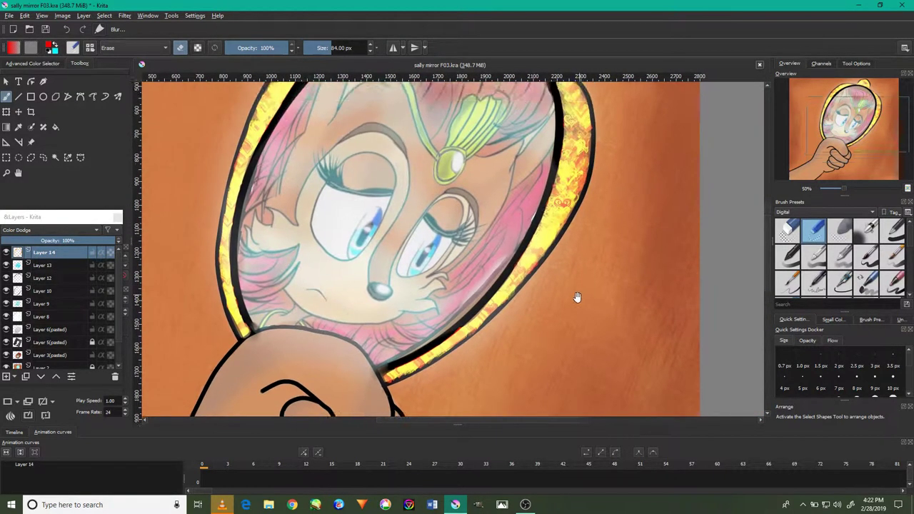
scroll(479, 302, "up", 3)
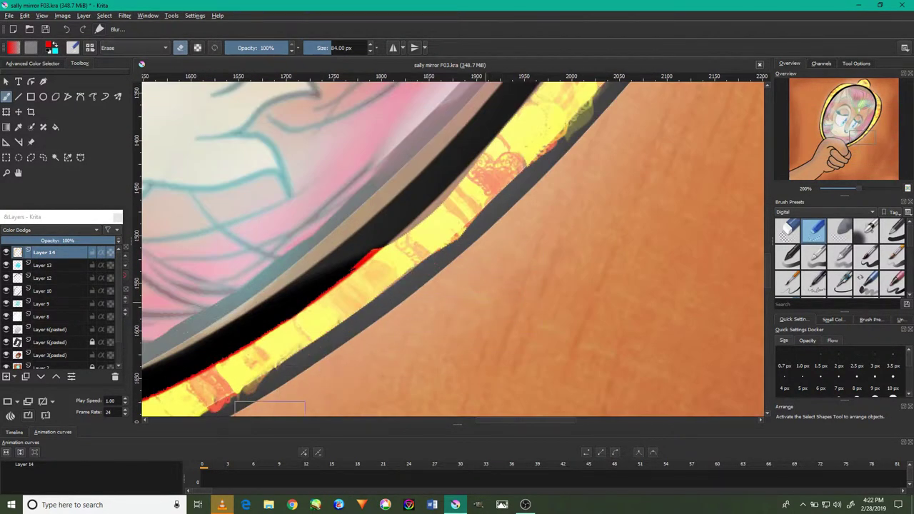
scroll(342, 368, "down", 2)
scroll(367, 372, "up", 1)
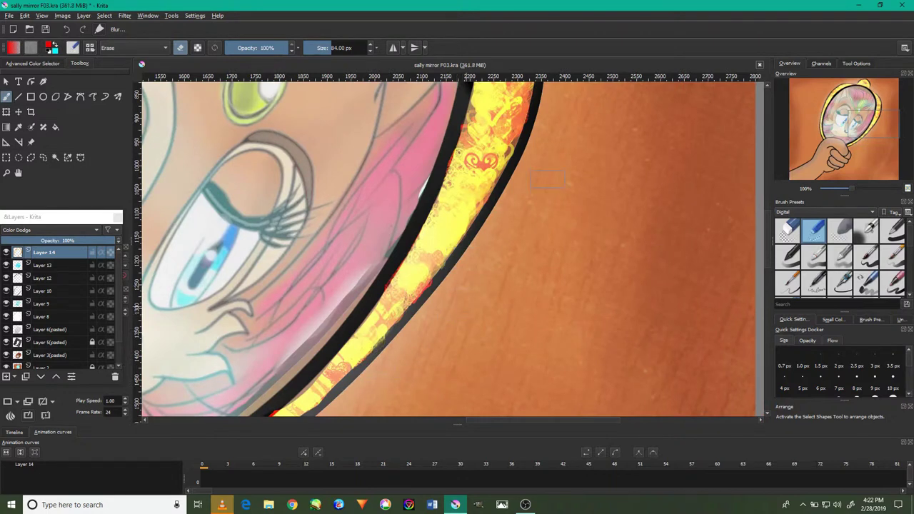
scroll(547, 180, "down", 2)
scroll(577, 186, "down", 1)
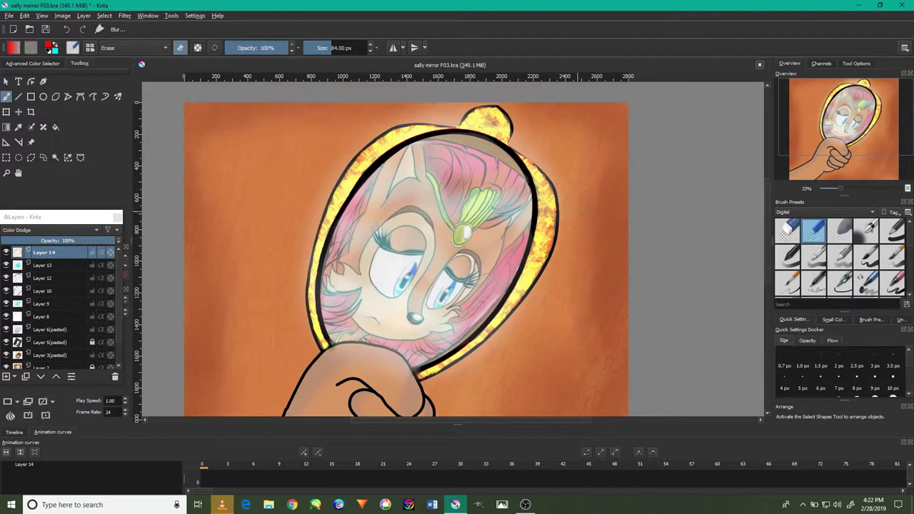
left_click(525, 505)
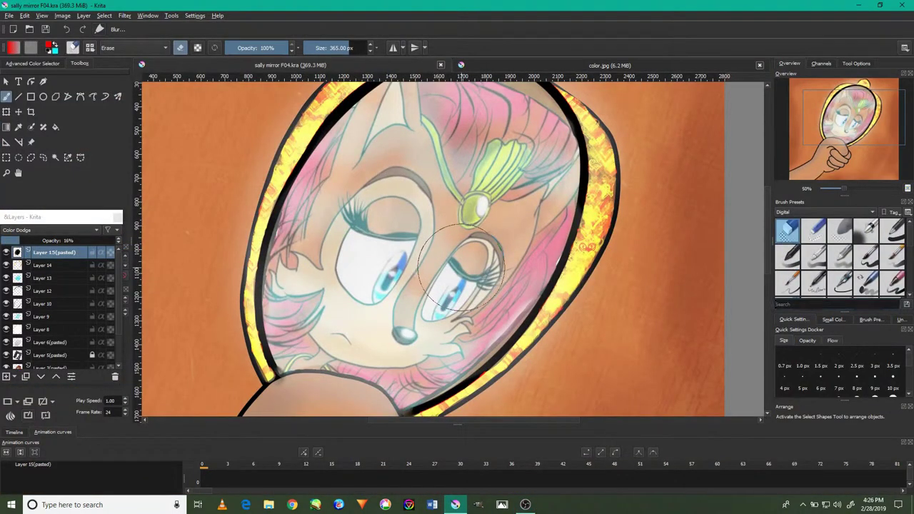
Step: Swap the eraser for a pen brush and add empty Layer 16 at the top
key("slash")
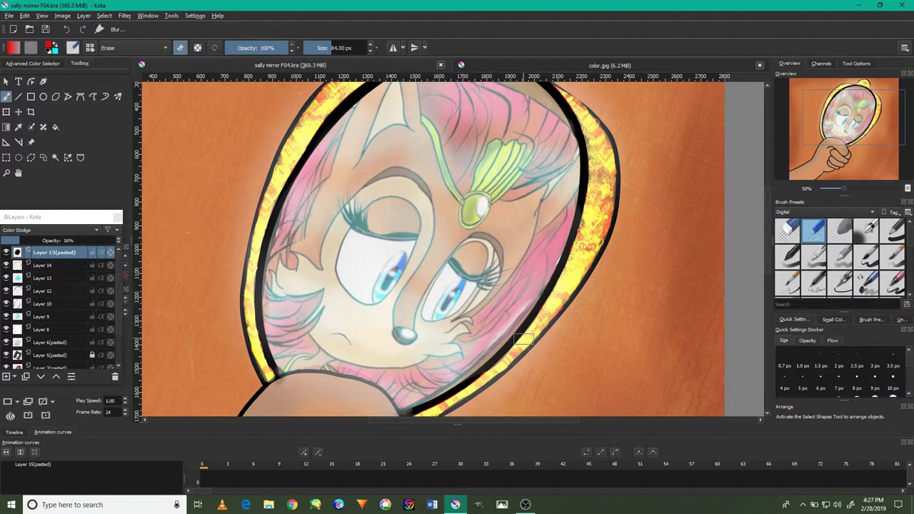
left_click(7, 377)
scroll(460, 294, "down", 2)
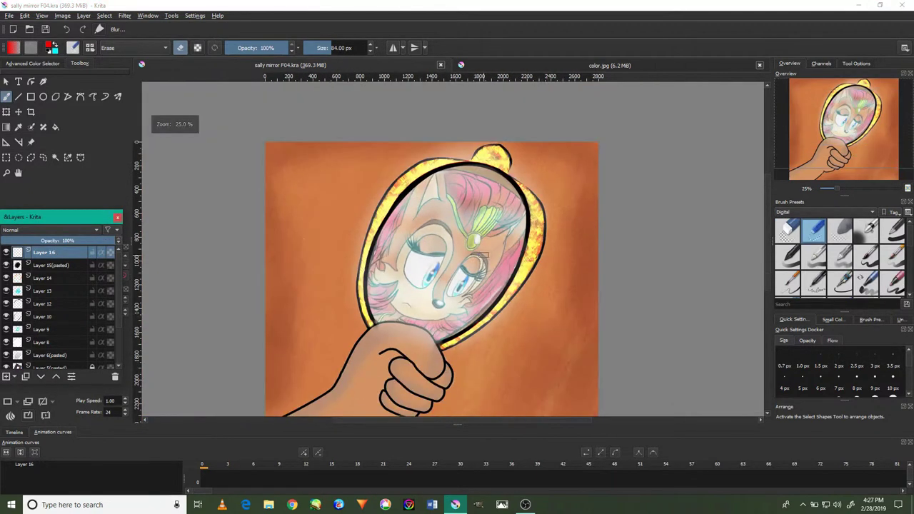
scroll(490, 238, "up", 3)
scroll(526, 241, "up", 1)
scroll(528, 248, "down", 2)
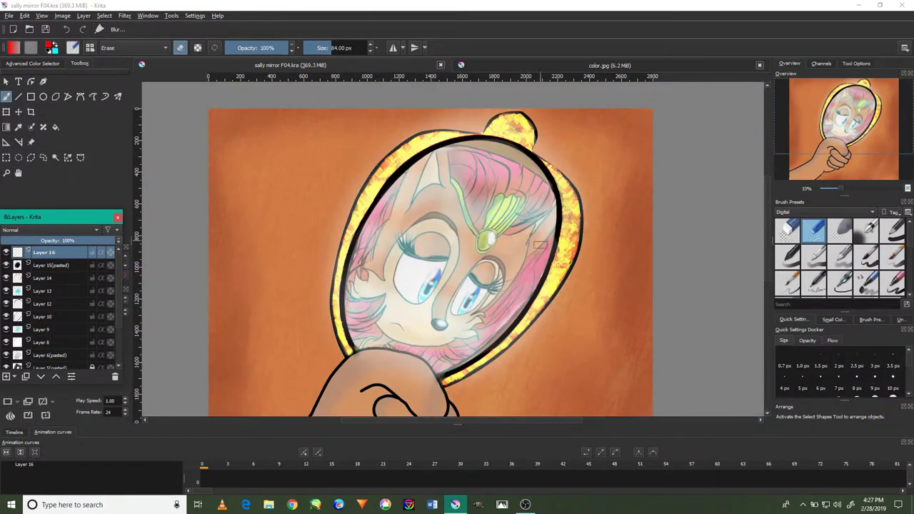
left_click(808, 214)
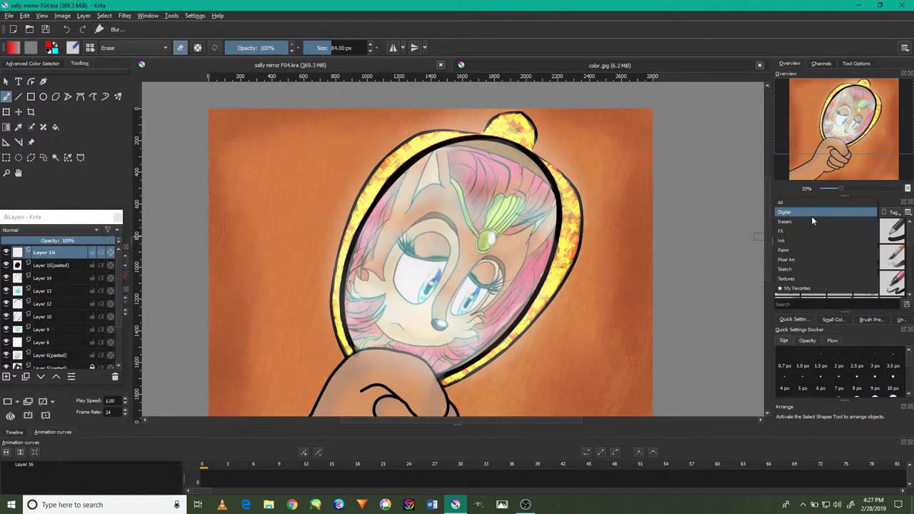
Step: Choose the heart stamp preset from the Textures brush tag and show the colour wheel
left_click(828, 214)
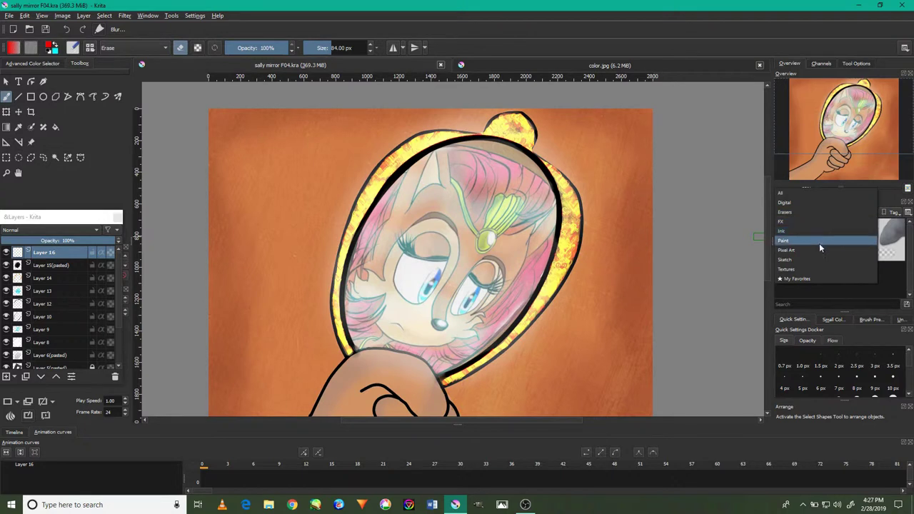
left_click(812, 268)
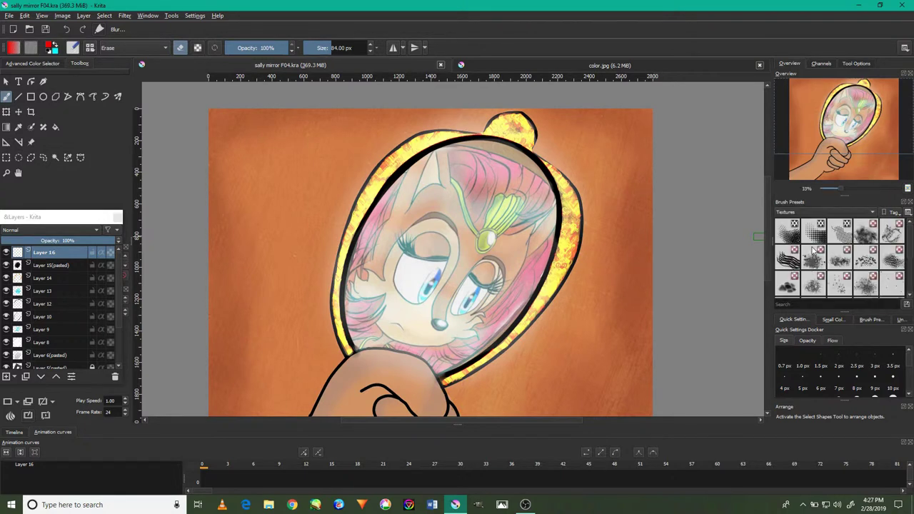
scroll(820, 264, "down", 2)
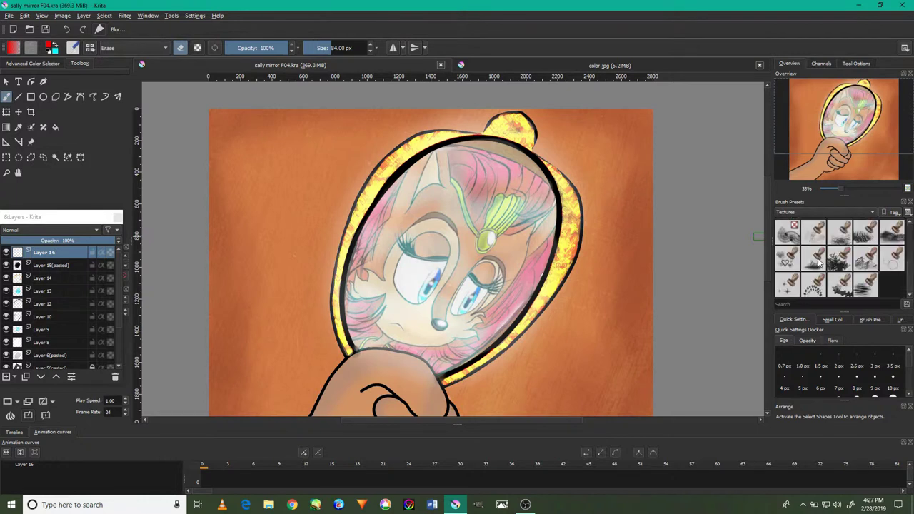
left_click(790, 263)
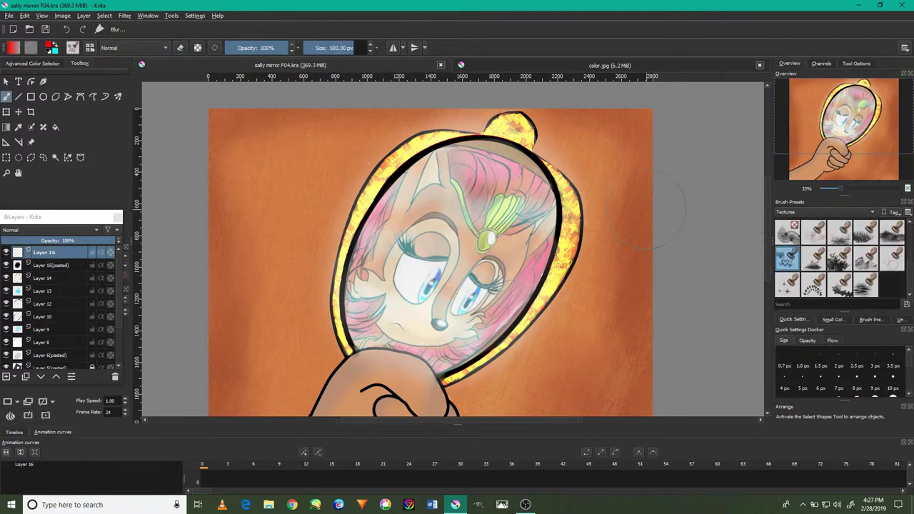
left_click(23, 63)
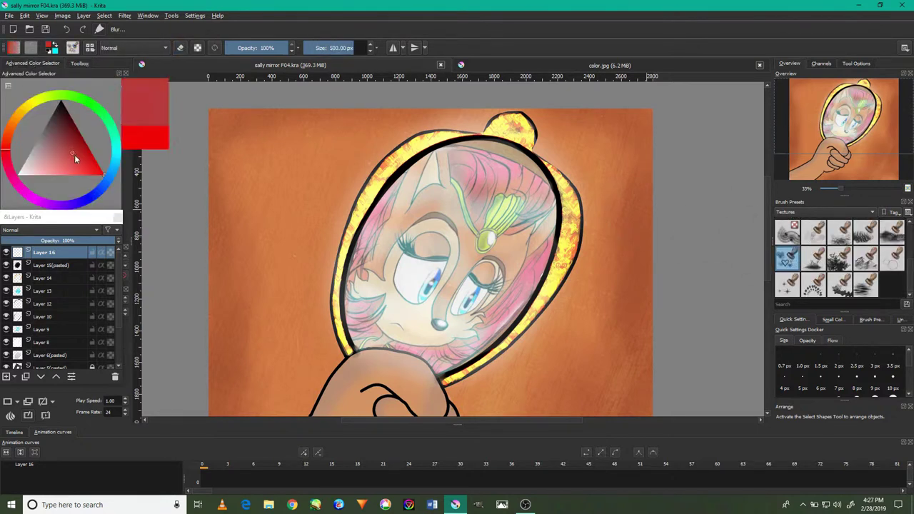
scroll(187, 163, "up", 1)
Step: Zoom to the top knob, undo the stray yellow smudge, and shrink the brush
scroll(528, 214, "up", 1)
scroll(528, 214, "down", 1)
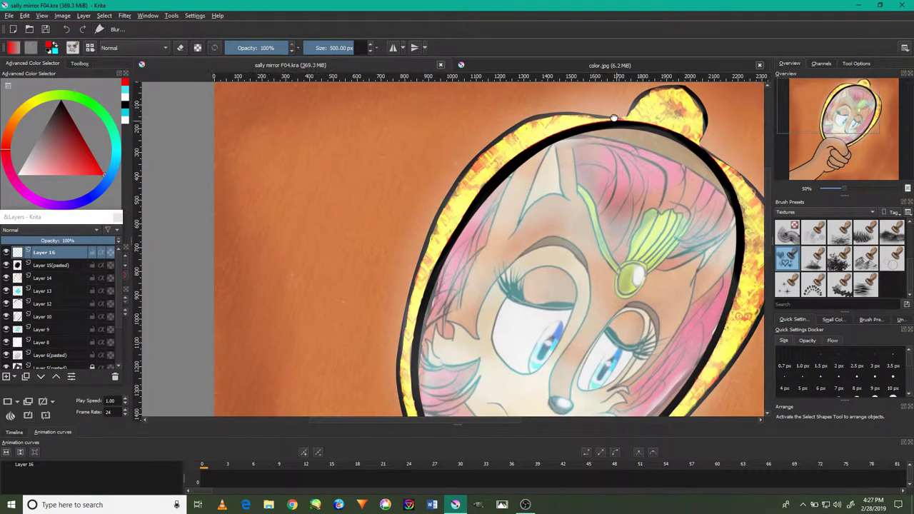
left_click_drag(597, 133, 422, 179)
scroll(497, 148, "up", 3)
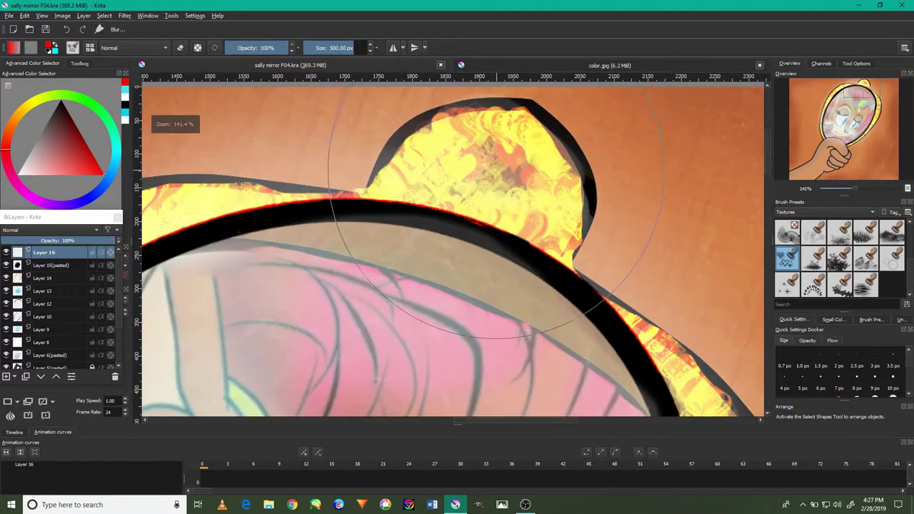
left_click(66, 31)
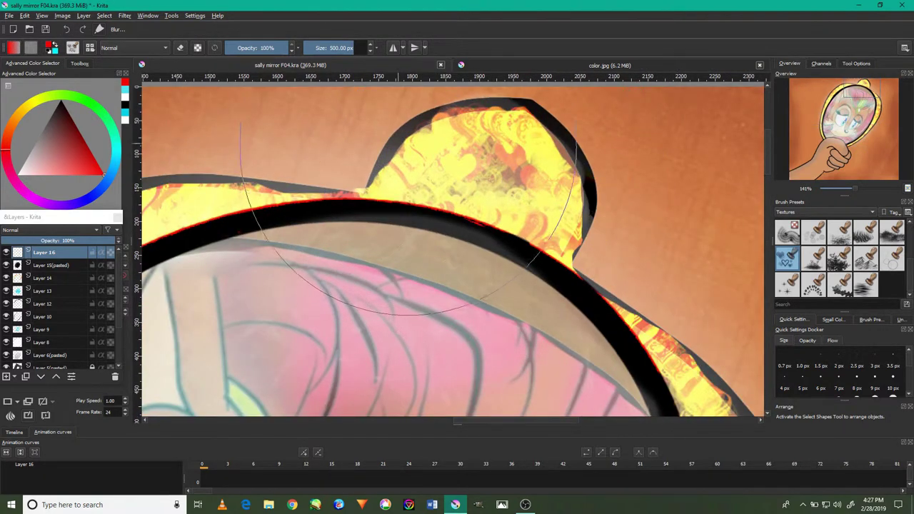
mouse_move(450, 179)
left_mouse_down()
mouse_move(400, 180)
mouse_move(500, 153)
mouse_move(528, 164)
mouse_move(461, 154)
mouse_move(543, 193)
left_mouse_up()
Step: Stamp orange hearts across the top knob, then zoom out to the whole mirror
left_click_drag(486, 129, 536, 207)
mouse_move(429, 143)
left_mouse_down()
mouse_move(443, 186)
mouse_move(526, 204)
mouse_move(471, 214)
mouse_move(428, 185)
mouse_move(429, 215)
left_mouse_up()
left_click_drag(435, 171, 451, 230)
key("1")
key("minus")
key("minus")
key("minus")
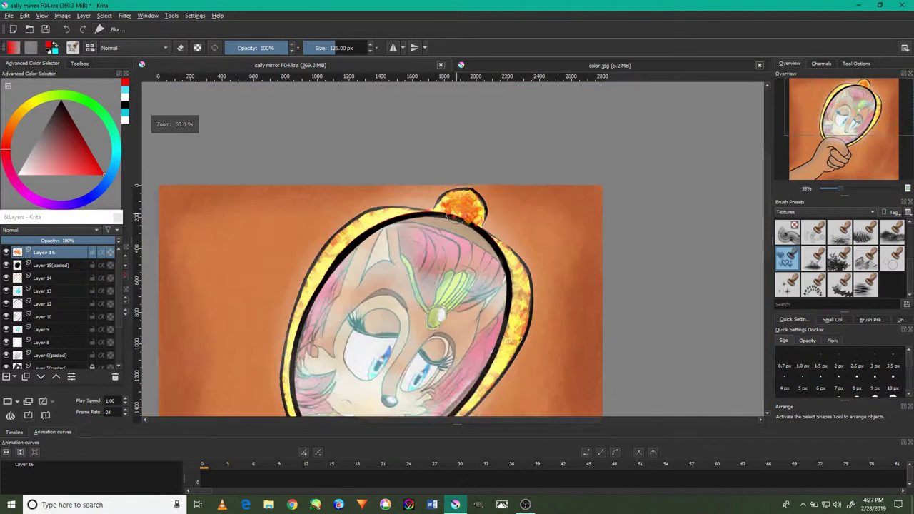
key("minus")
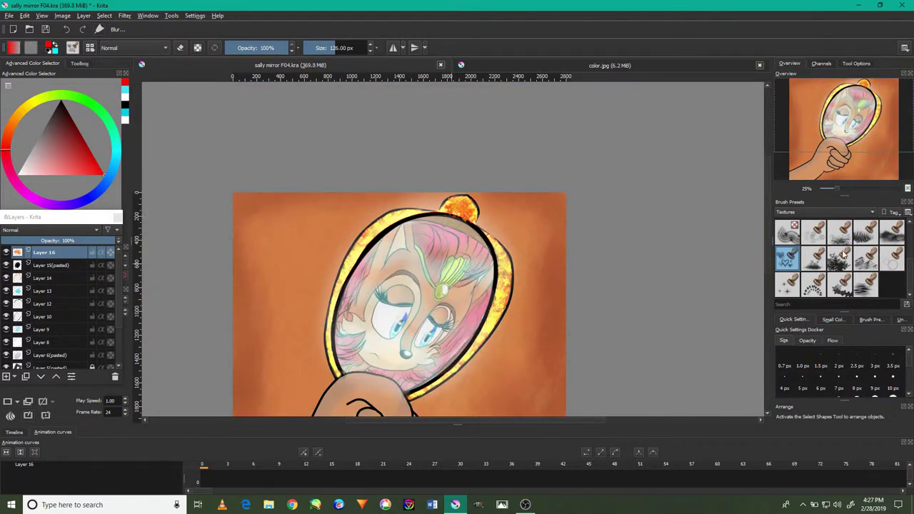
left_click(788, 284)
Step: Pick a pale colour, test the sparkle brush, and shrink it to about 103 px
left_click(34, 174)
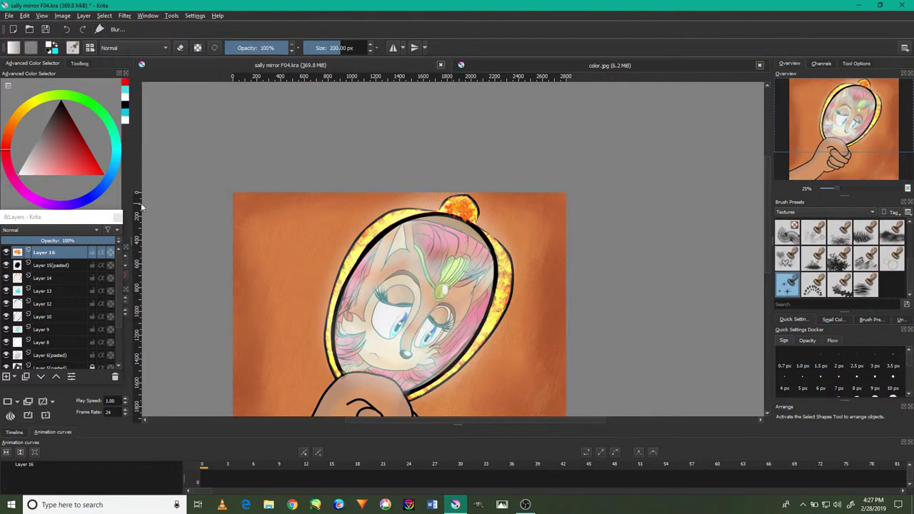
scroll(490, 243, "up", 3)
scroll(489, 243, "up", 2)
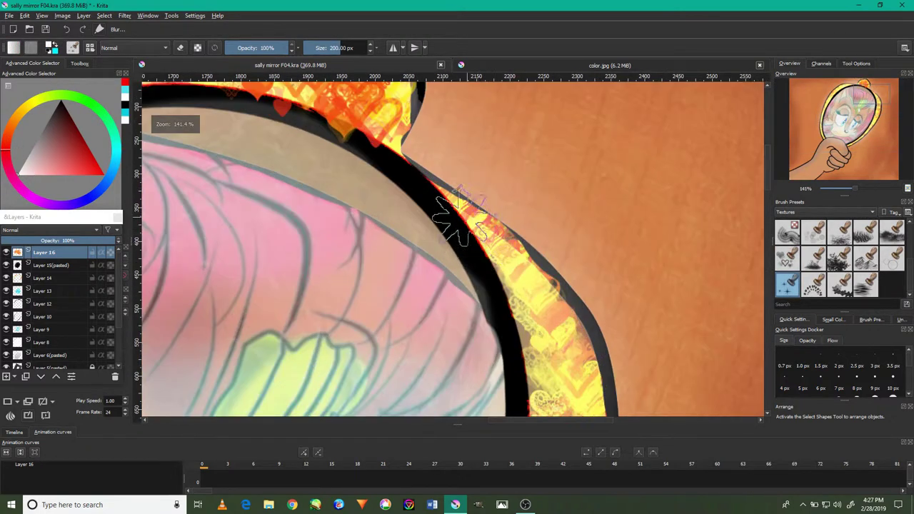
left_click_drag(468, 239, 500, 265)
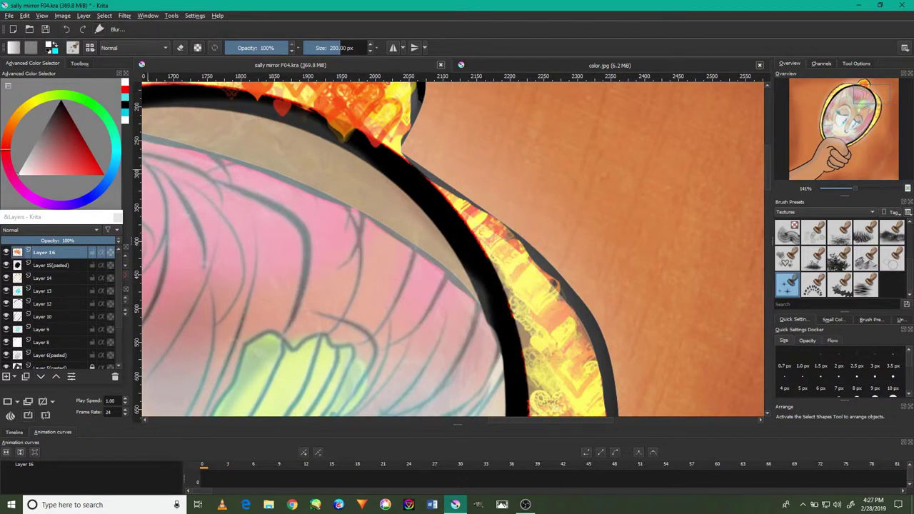
mouse_move(389, 187)
left_mouse_down()
mouse_move(387, 164)
mouse_move(357, 163)
left_mouse_up()
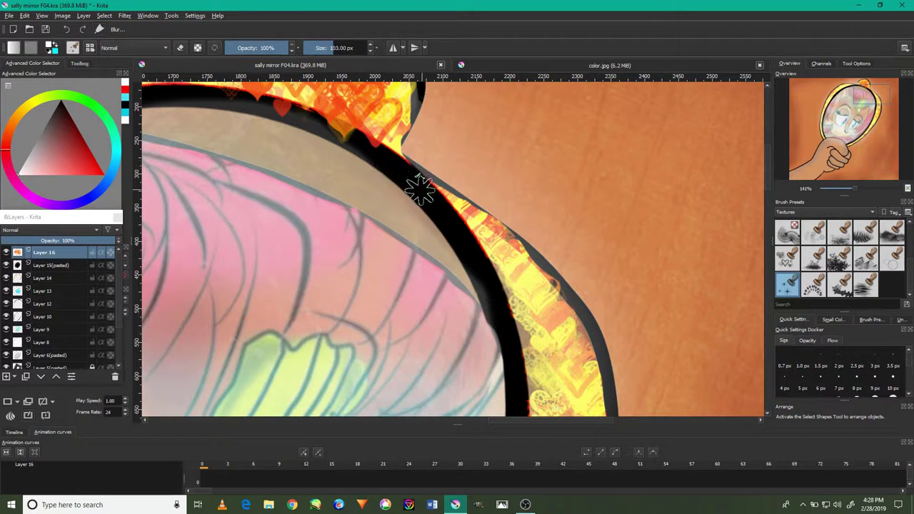
Step: Stamp white star sparkles along the upper stretch of the black inner rim
left_click(402, 175)
left_click(443, 221)
left_click(470, 253)
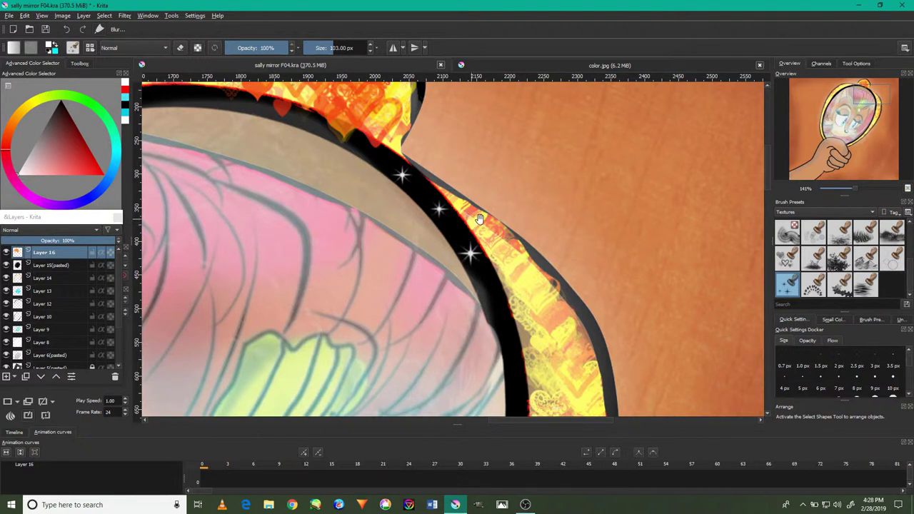
left_click_drag(473, 218, 496, 159)
left_click(494, 243)
left_click(510, 290)
scroll(510, 279, "down", 3)
left_click(509, 252)
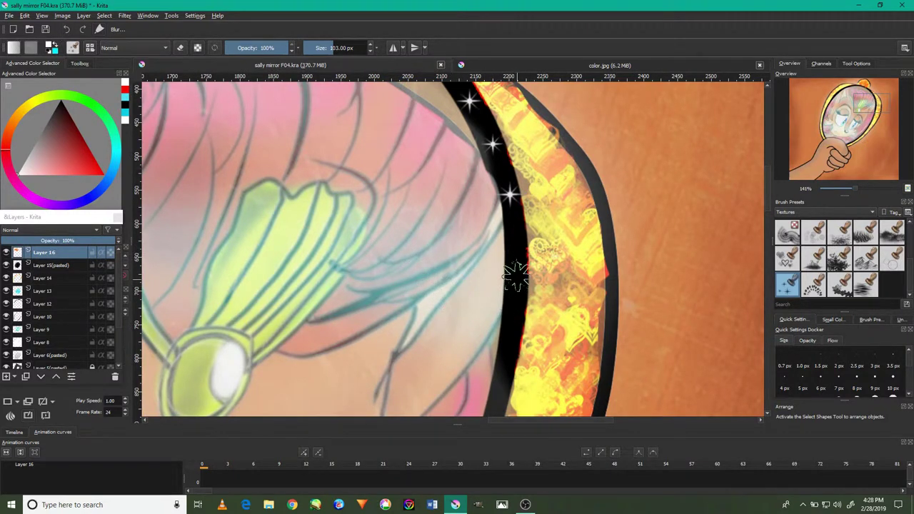
Step: Add sparkles between the existing ones and further down the right-side rim
left_click(517, 234)
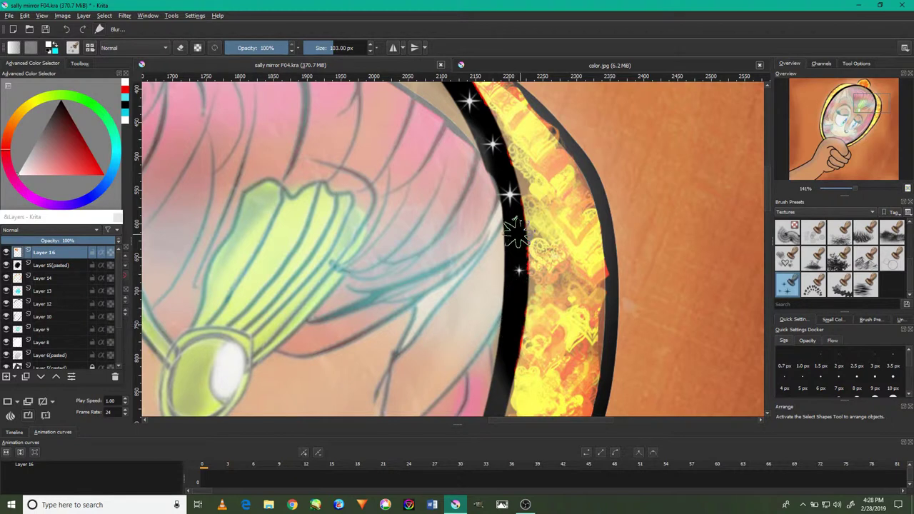
left_click(512, 311)
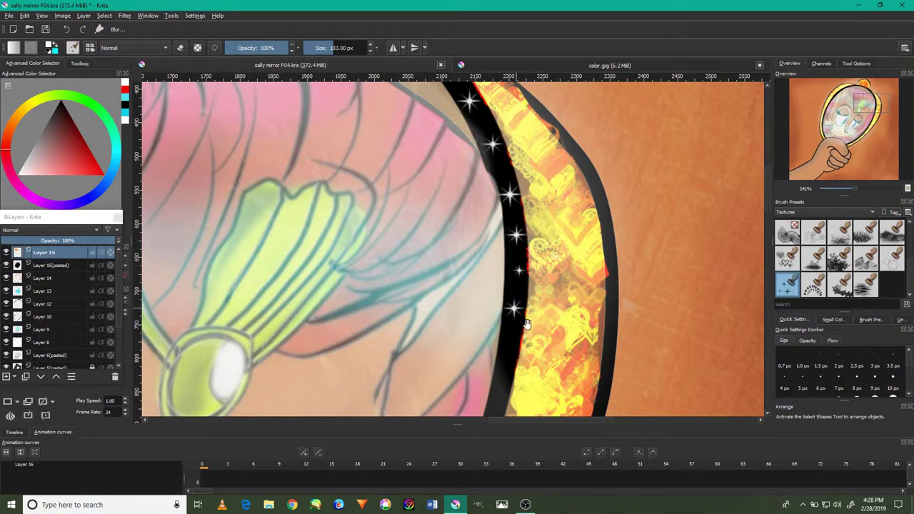
scroll(535, 286, "down", 2)
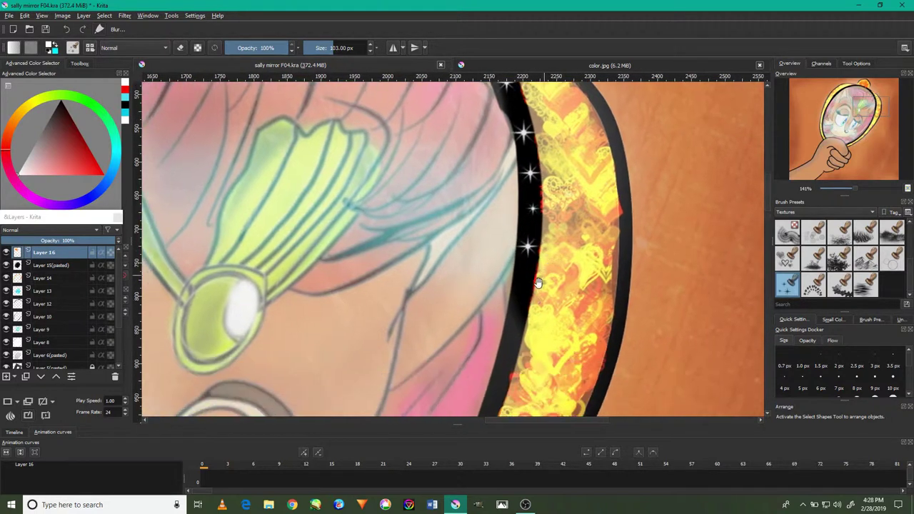
left_click(513, 326)
scroll(521, 314, "down", 2)
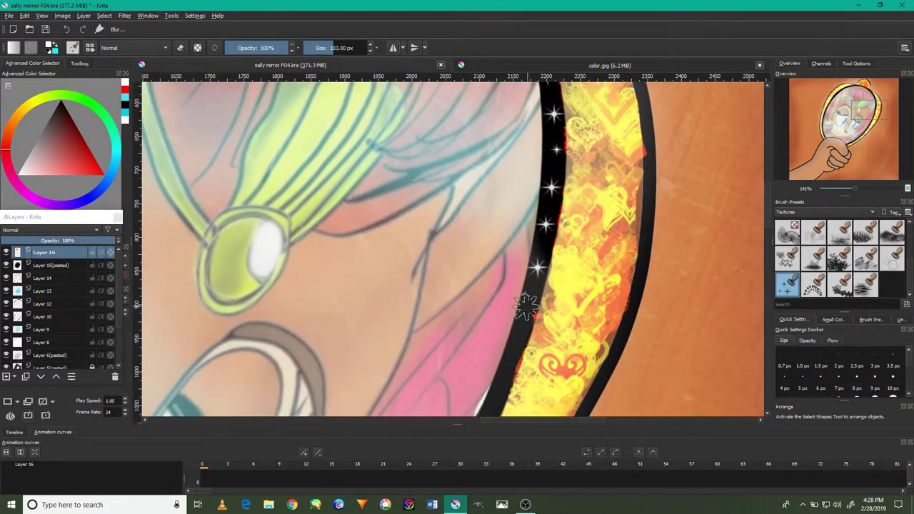
left_click(513, 352)
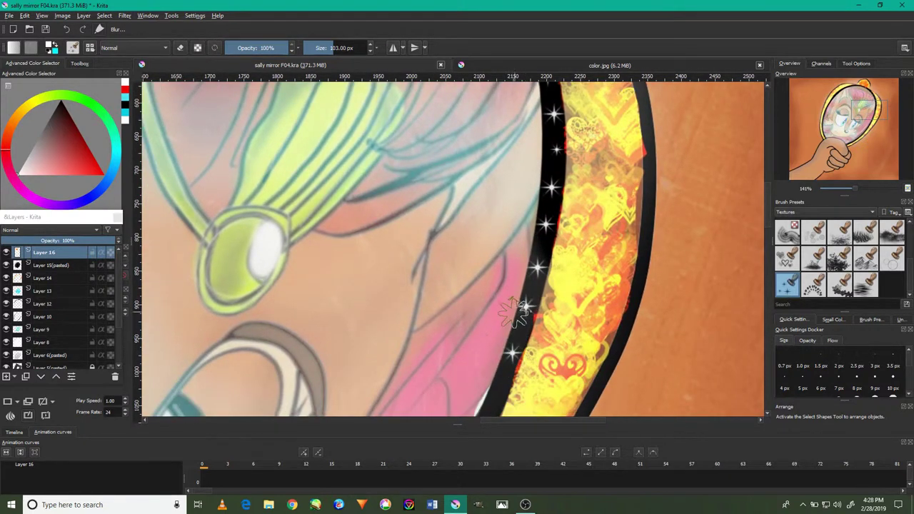
scroll(514, 310, "down", 4)
scroll(495, 342, "up", 3)
scroll(500, 328, "up", 2)
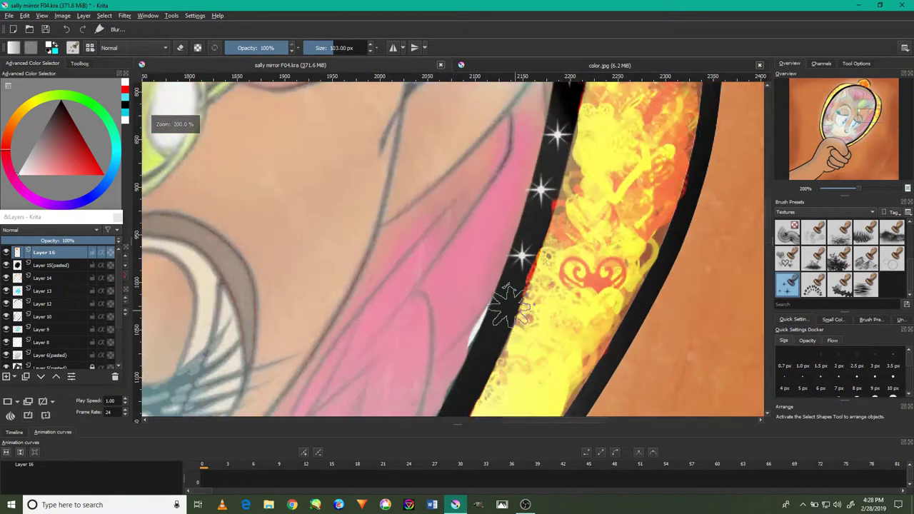
scroll(503, 321, "up", 1)
scroll(504, 322, "down", 1)
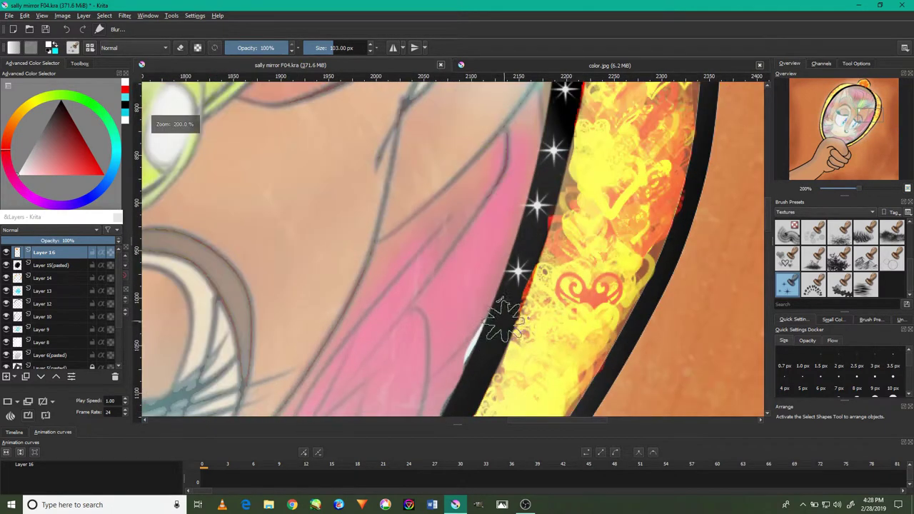
left_click(504, 320)
scroll(485, 372, "up", 1)
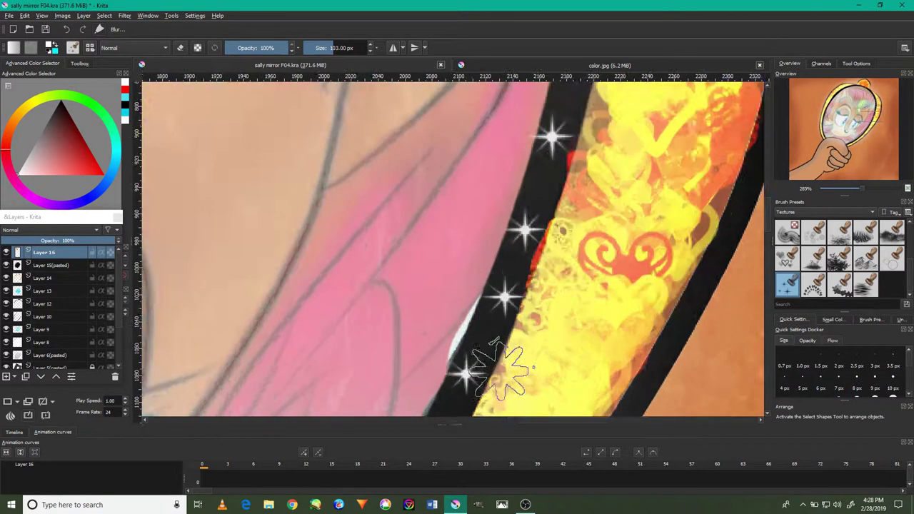
scroll(503, 357, "down", 5)
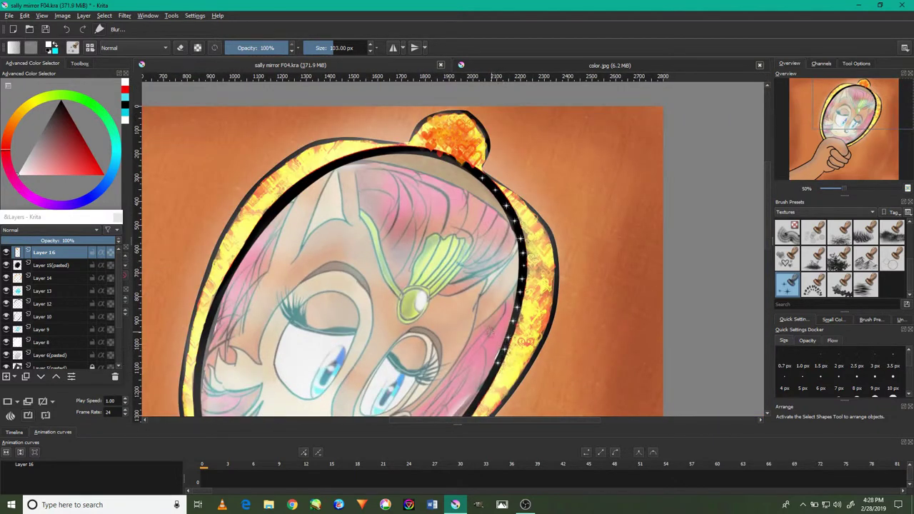
Step: Continue the sparkles down the rim beside the face to near its bottom
left_click_drag(499, 327, 562, 227)
scroll(535, 279, "up", 4)
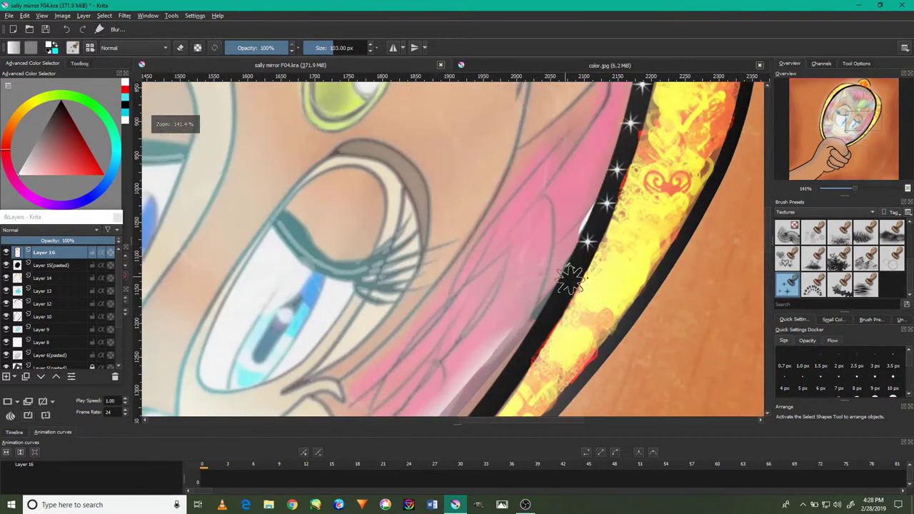
scroll(547, 269, "up", 3)
left_click(580, 256)
left_click(542, 326)
scroll(532, 335, "down", 2)
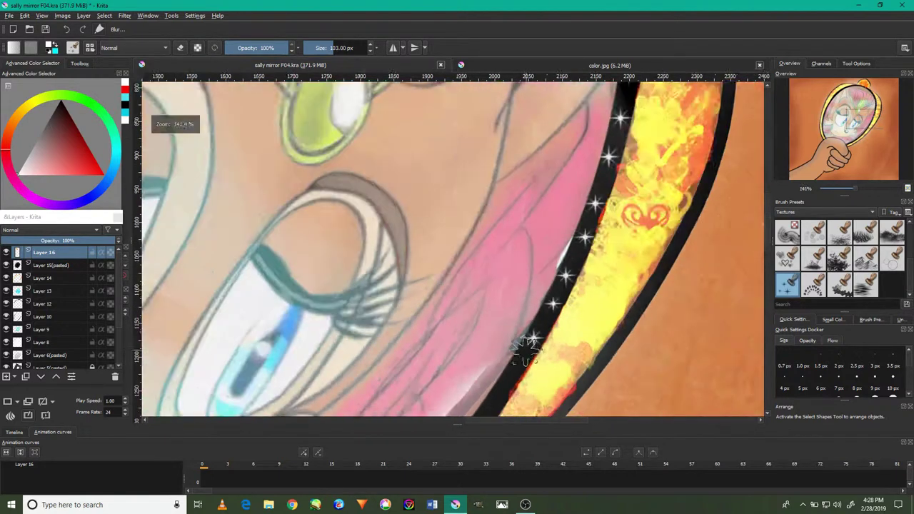
scroll(522, 344, "down", 1)
scroll(532, 318, "down", 3)
left_click(591, 269)
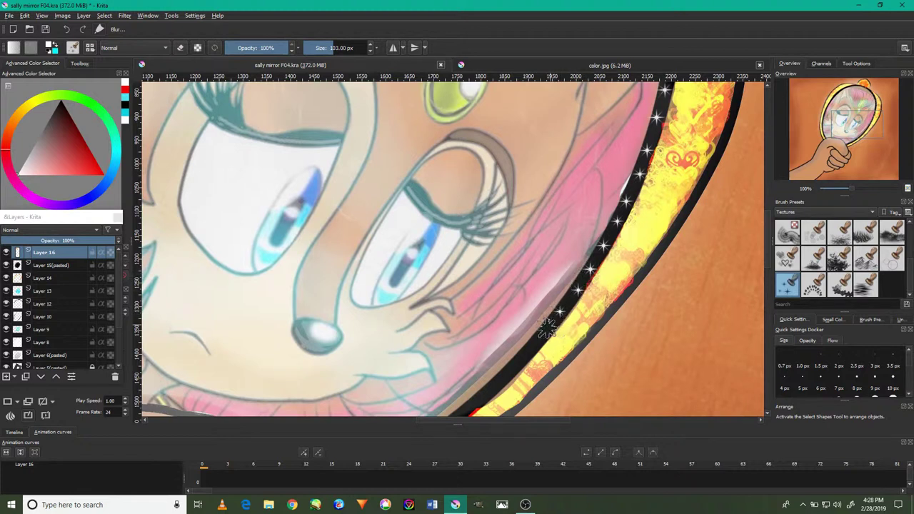
left_click_drag(529, 357, 600, 300)
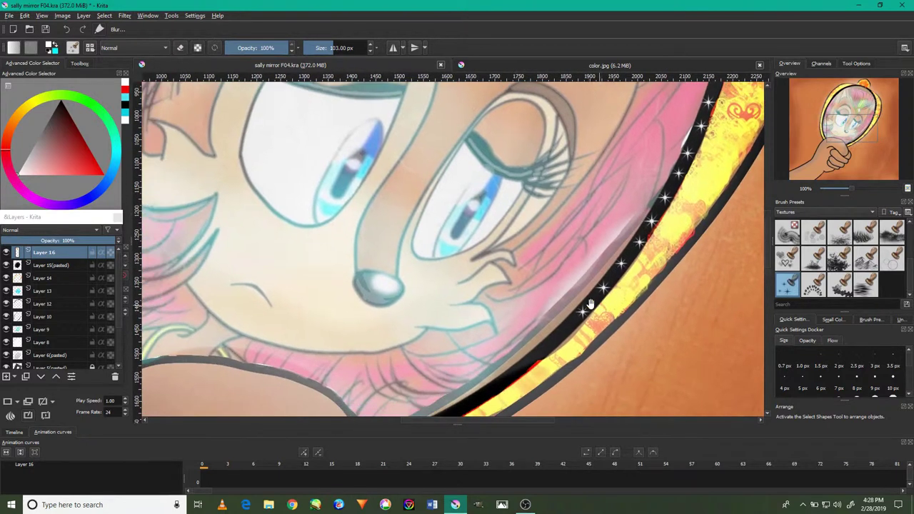
left_click(568, 330)
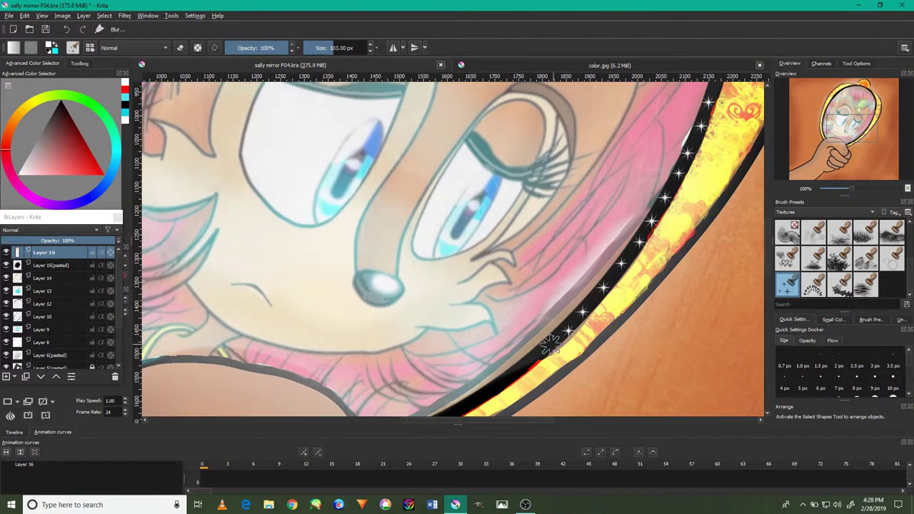
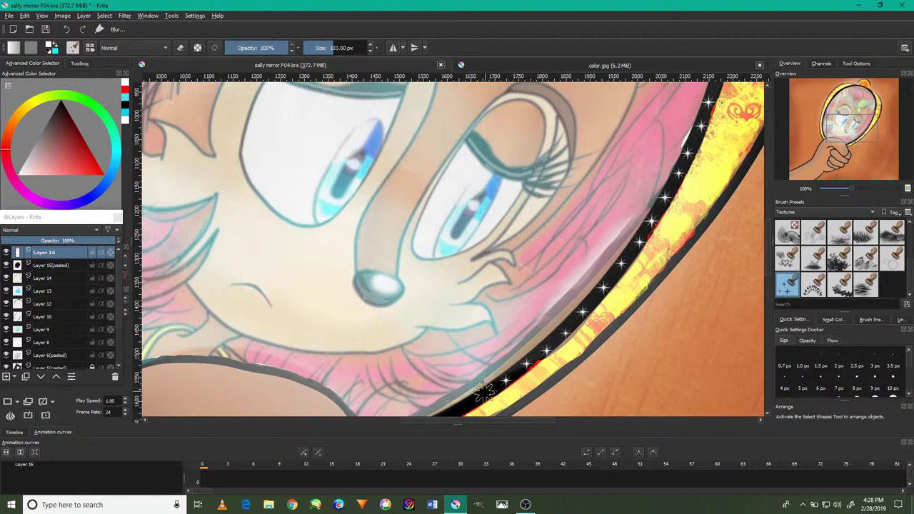
Step: Stamp three white sparkles up the black inner rim where it meets the hand
left_click_drag(484, 391, 540, 325)
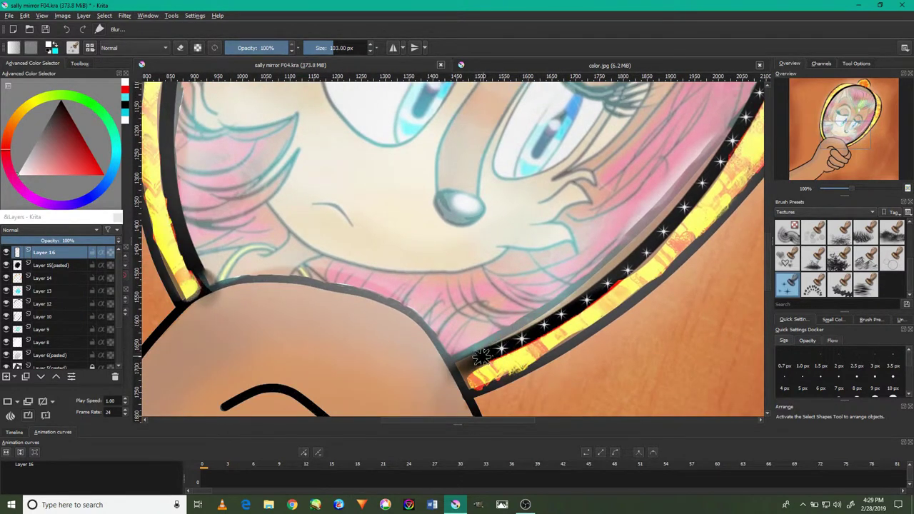
scroll(502, 348, "down", 3)
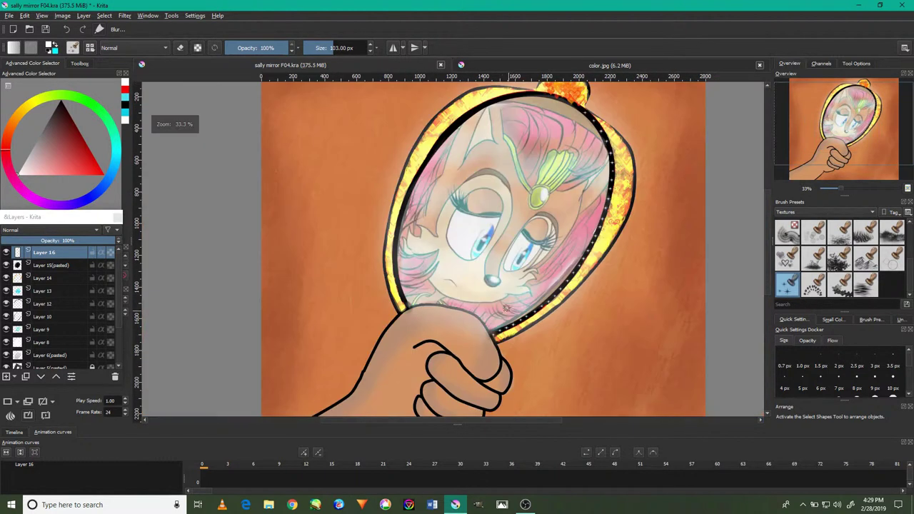
scroll(458, 294, "up", 2)
scroll(428, 304, "up", 3)
scroll(417, 316, "up", 3)
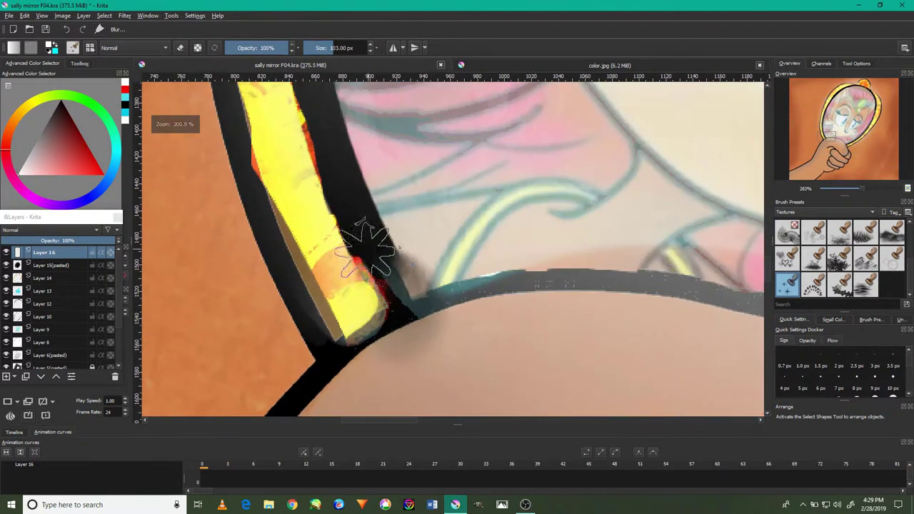
left_click(393, 292)
left_click(369, 240)
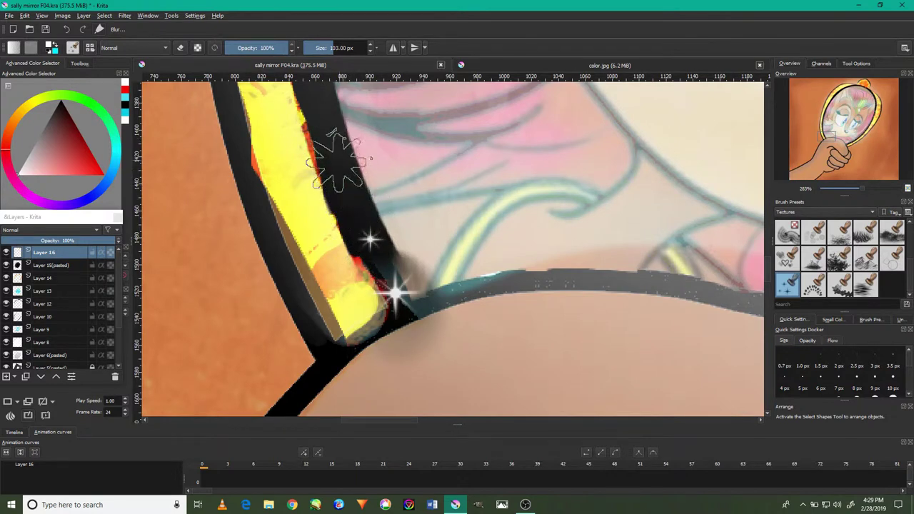
left_click(351, 184)
Step: Add another white sparkle above them on the mirror's left rim
scroll(336, 165, "down", 3)
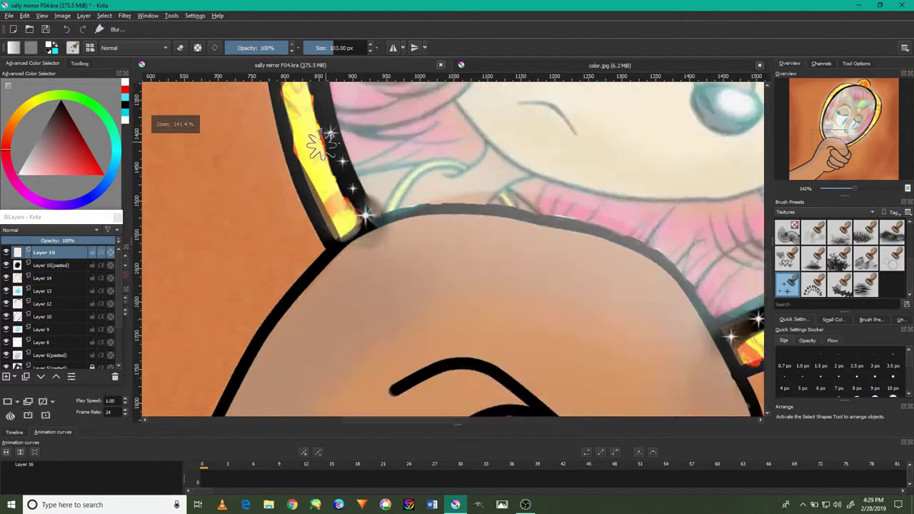
scroll(330, 150, "down", 1)
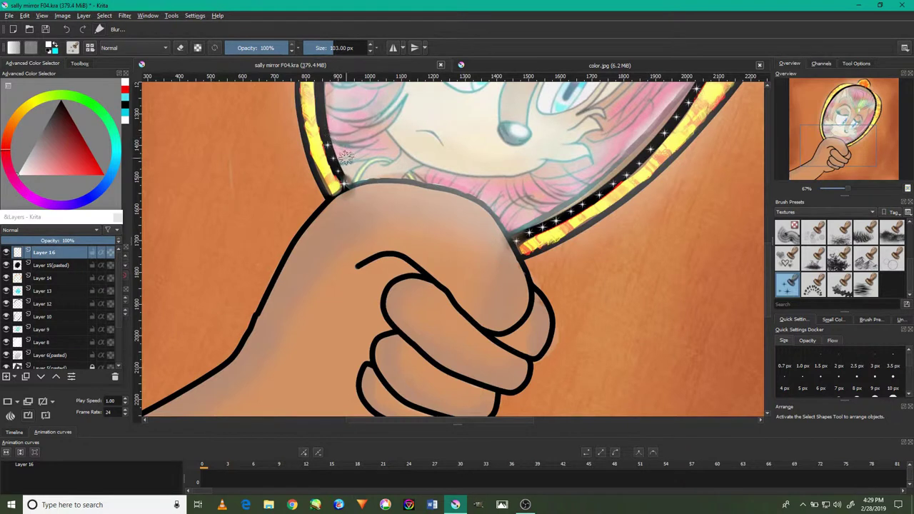
left_click_drag(351, 144, 379, 265)
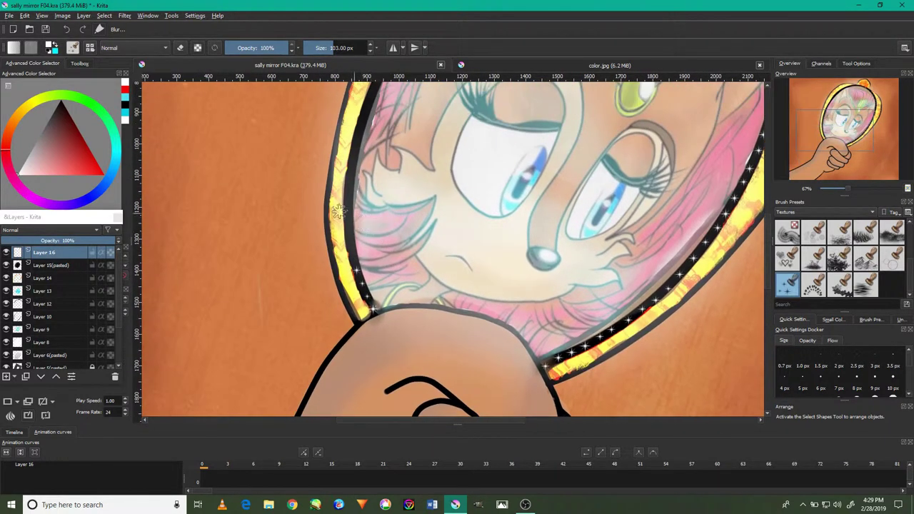
scroll(325, 207, "up", 3)
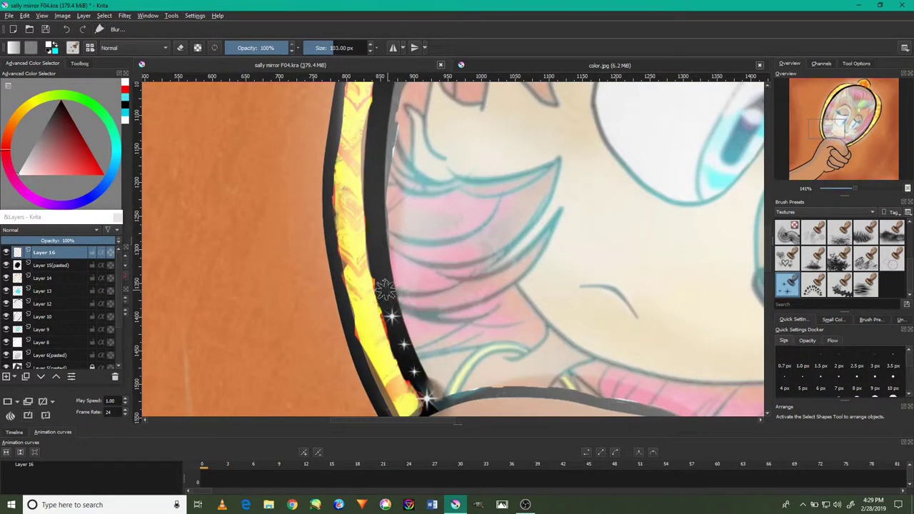
left_click(377, 192)
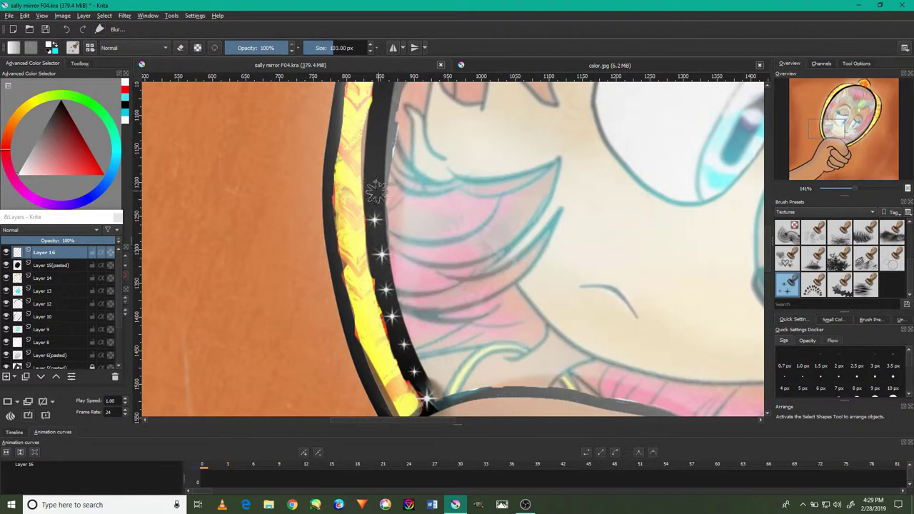
scroll(374, 146, "down", 3, "ctrl")
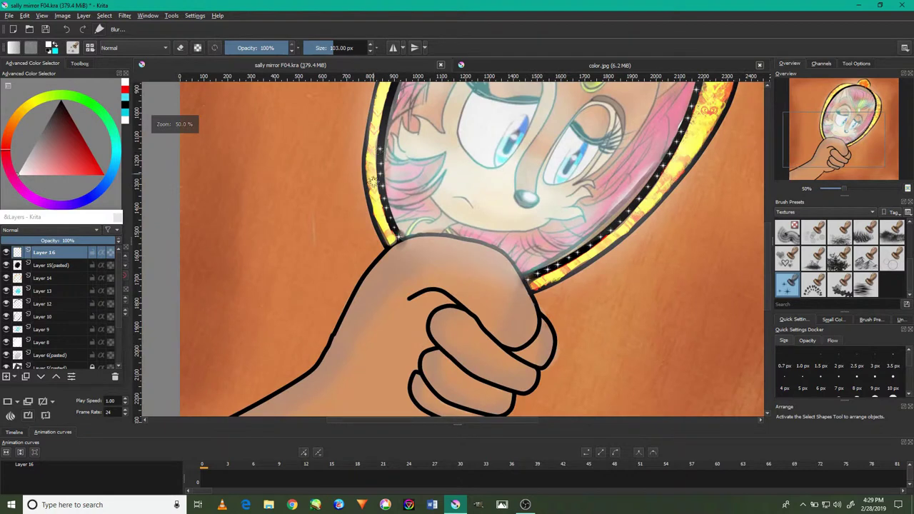
Step: Zoom to about 141% and add a sparkle on the left black rim
left_click_drag(377, 126, 392, 230)
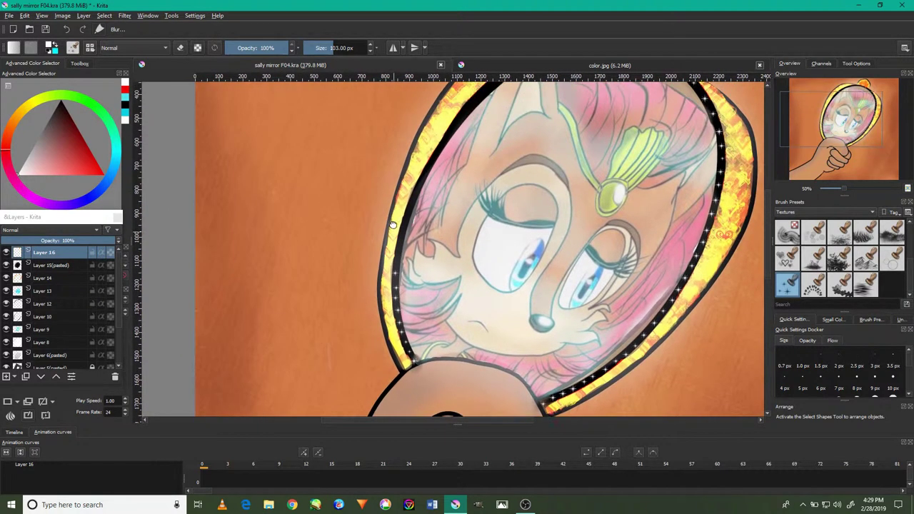
scroll(393, 298, "up", 2, "ctrl")
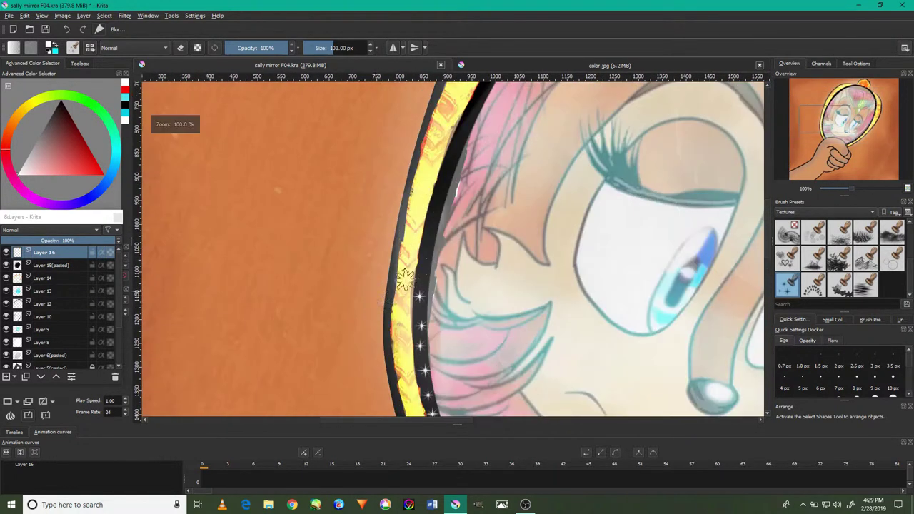
scroll(419, 290, "up", 1, "ctrl")
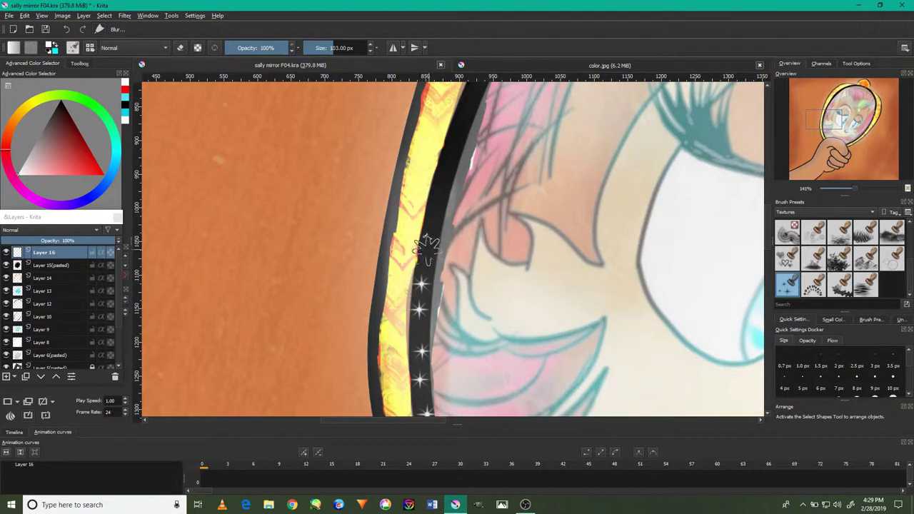
left_click(433, 211)
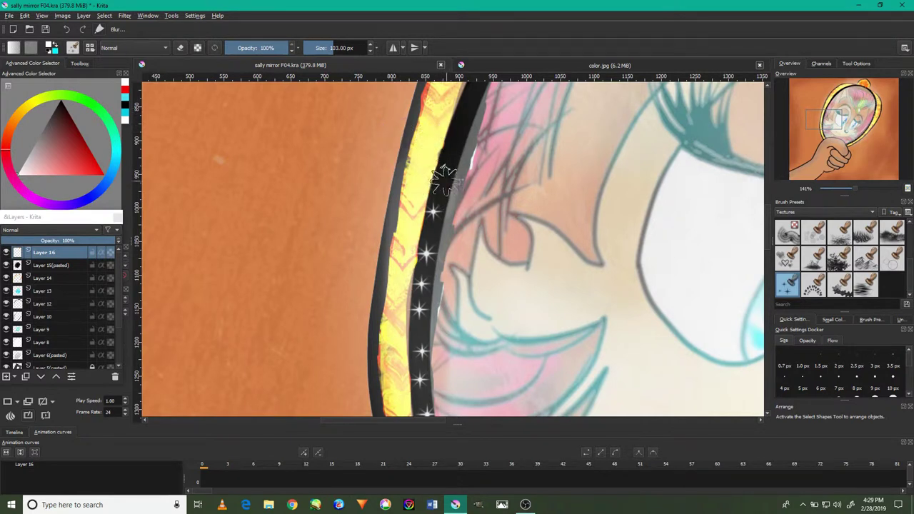
scroll(461, 125, "down", 3)
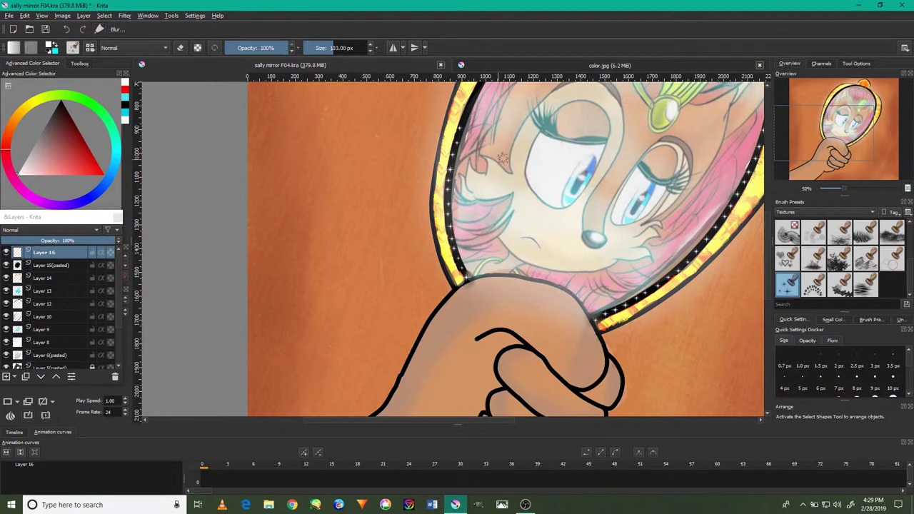
Step: Stamp four more sparkles up the upper-left rim to eye level
left_click_drag(526, 147, 492, 255)
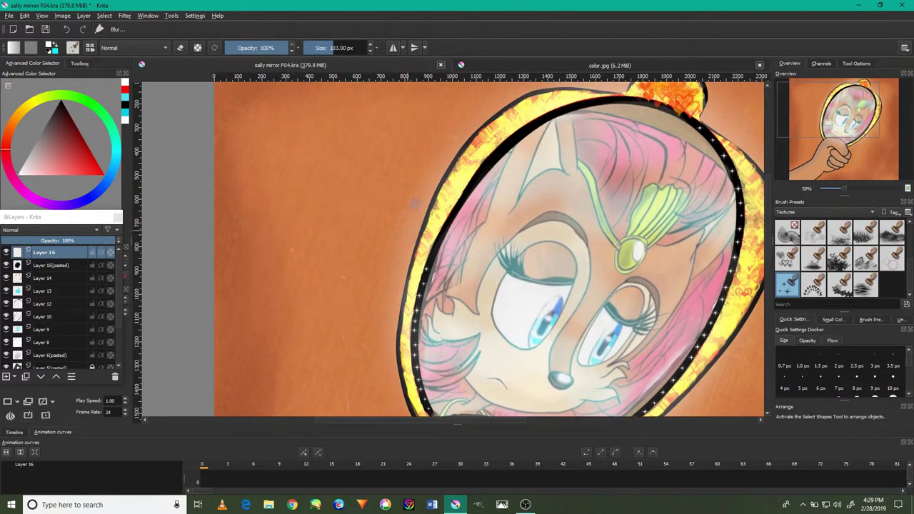
scroll(448, 225, "up", 3)
left_click(408, 291)
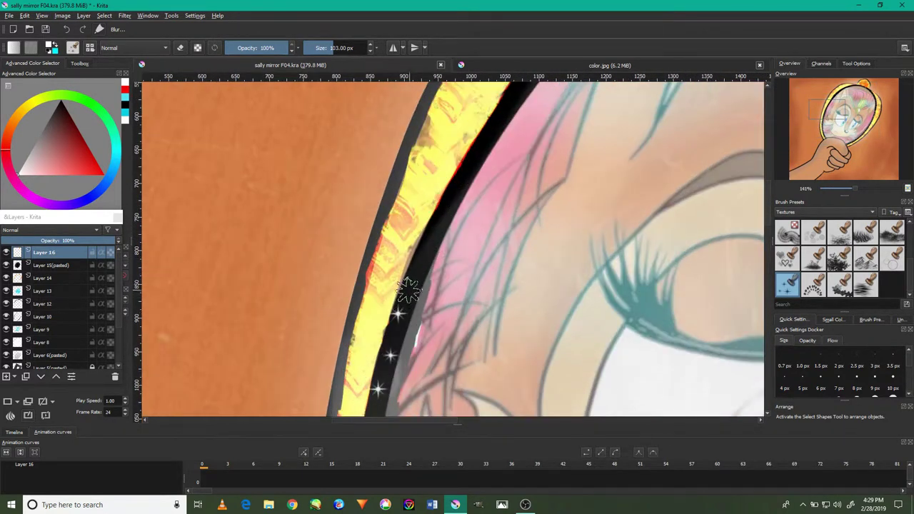
left_click(420, 254)
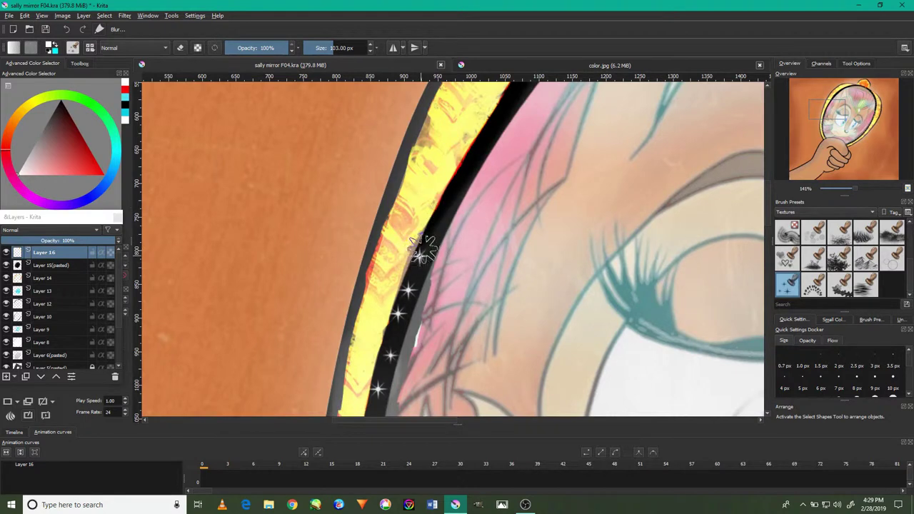
left_click(443, 212)
left_click(460, 174)
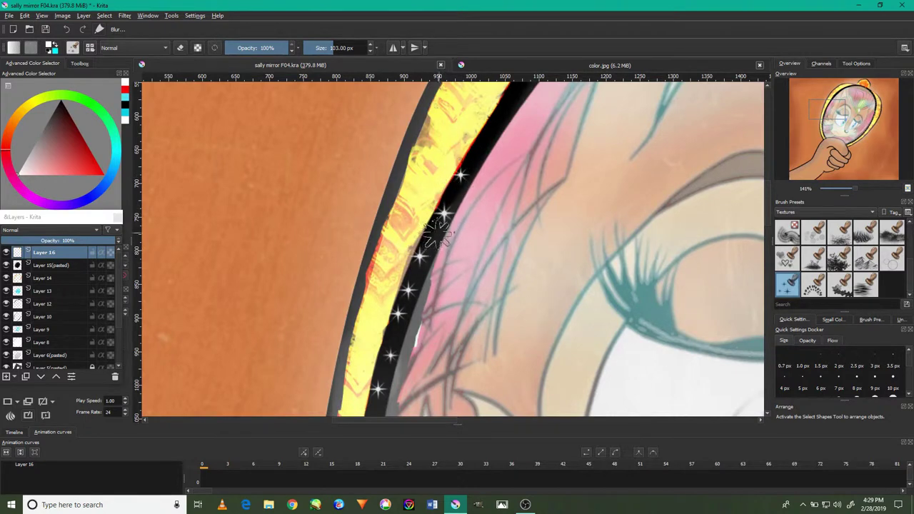
scroll(437, 227, "down", 2)
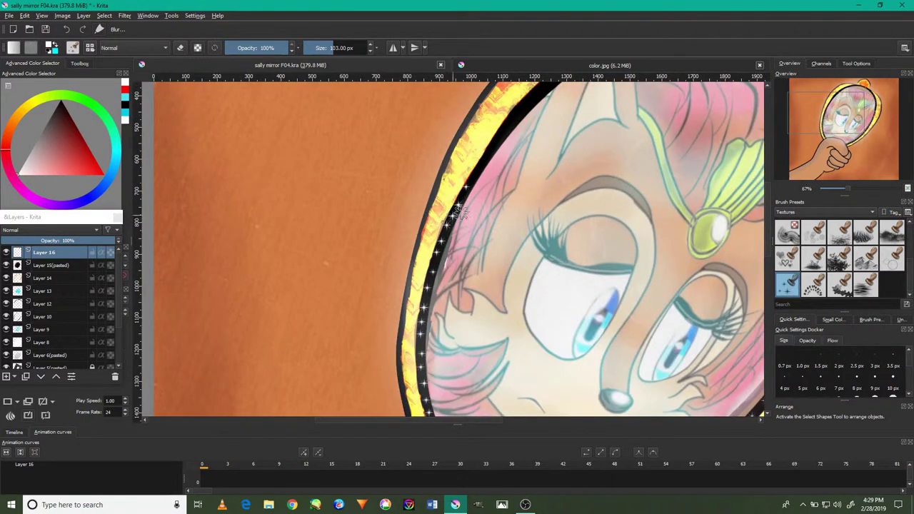
Step: Paint a run of sparkles up the top-left black rim
left_click_drag(522, 178, 414, 237)
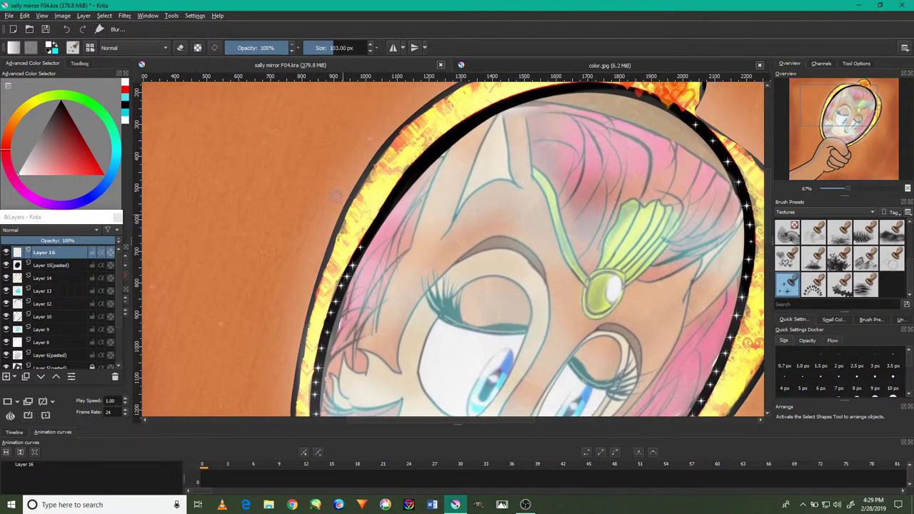
scroll(366, 232, "up", 2)
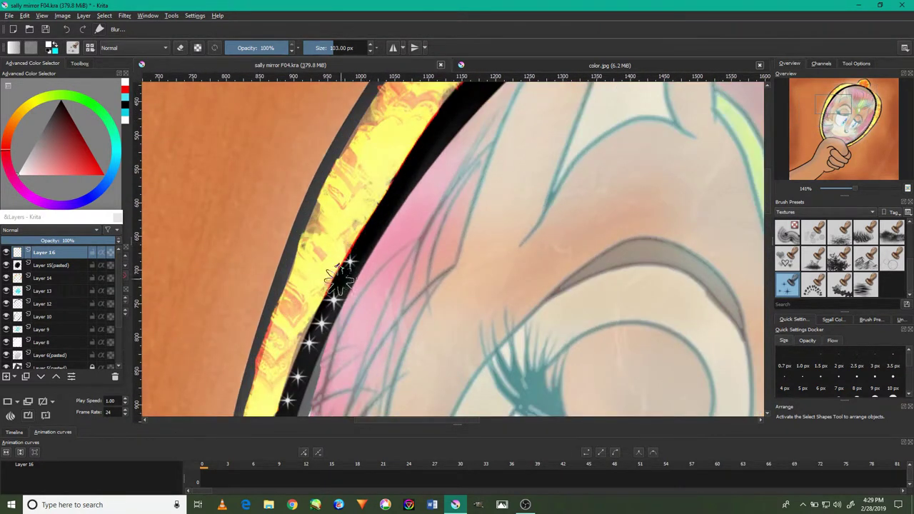
left_click_drag(349, 266, 389, 202)
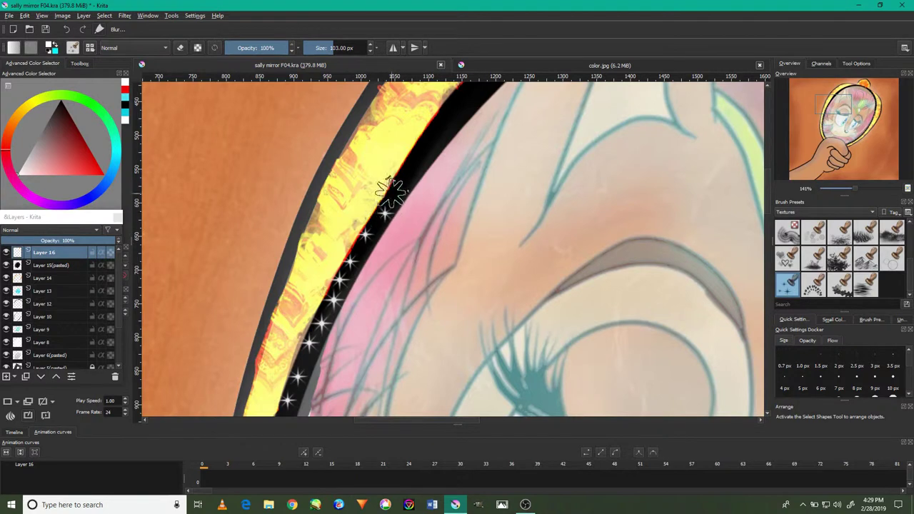
left_click_drag(398, 189, 417, 161)
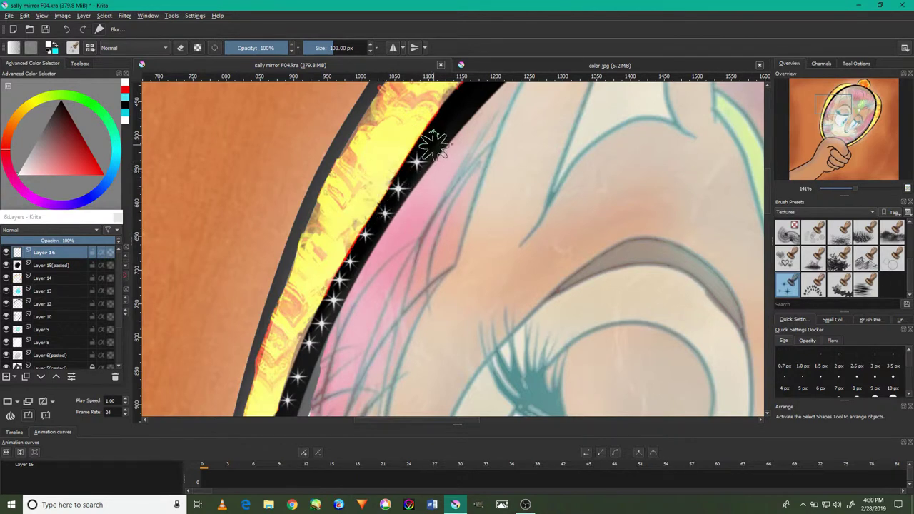
scroll(432, 146, "down", 2)
Step: Stamp four sparkles along the mirror's top black rim
left_click_drag(534, 167, 448, 269)
scroll(370, 254, "up", 3)
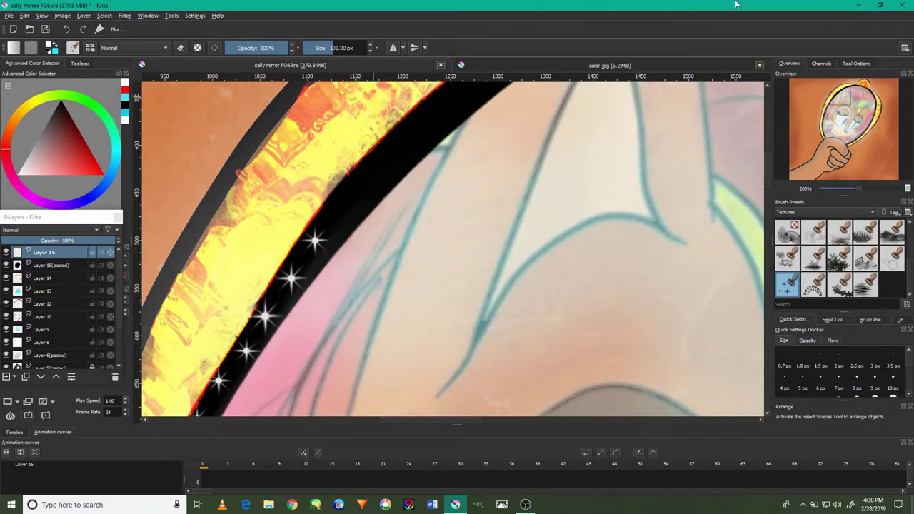
left_click(347, 206)
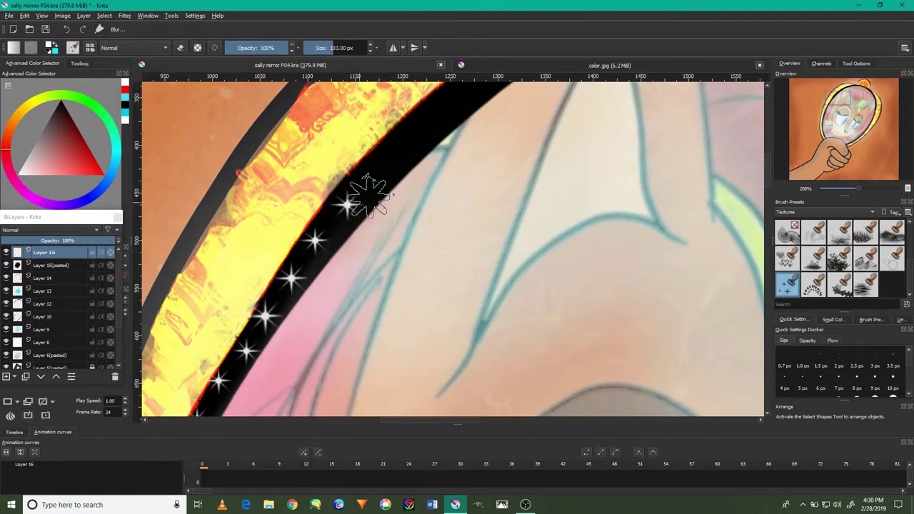
left_click(392, 157)
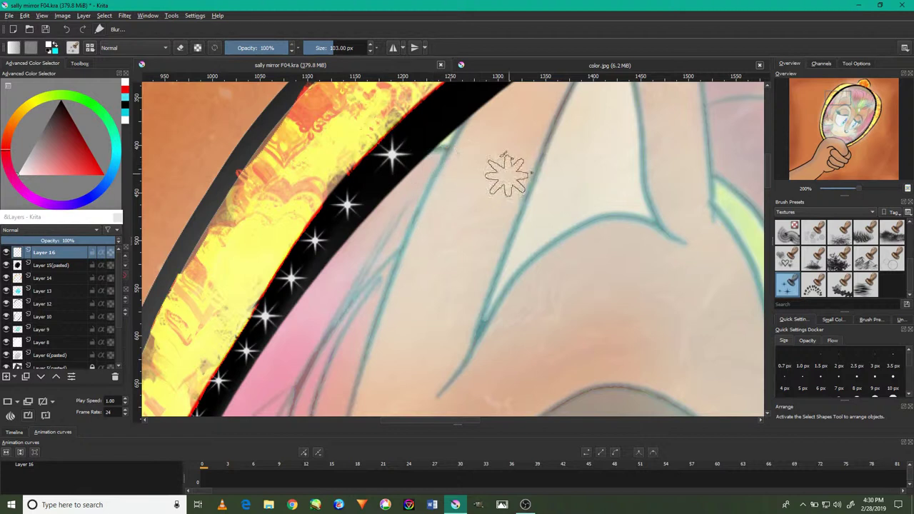
left_click_drag(551, 159, 492, 237)
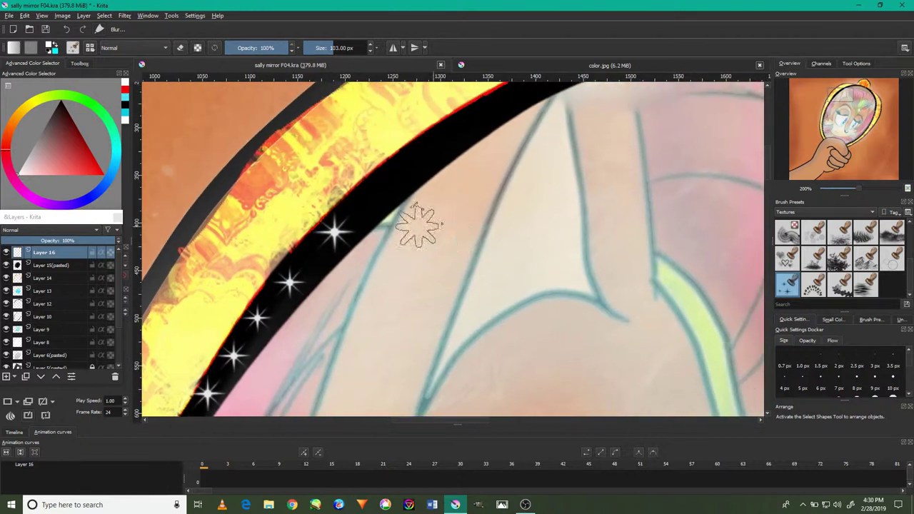
left_click(372, 194)
left_click(419, 165)
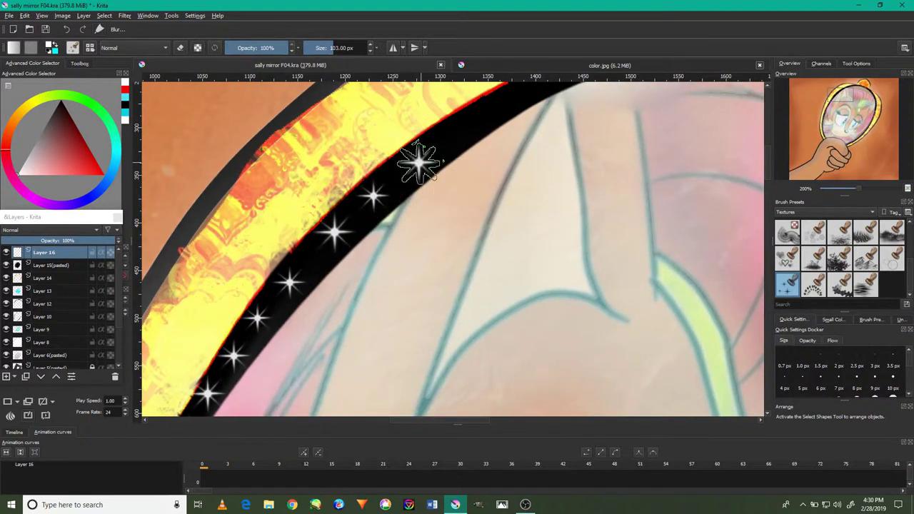
Step: Continue the sparkle row along the top rim toward the heart decorations
left_click_drag(542, 138, 510, 182)
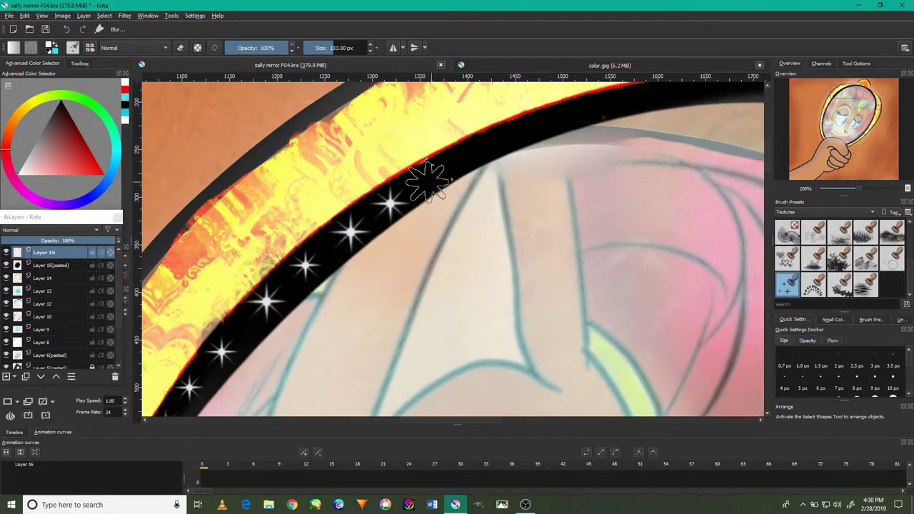
left_click(472, 154)
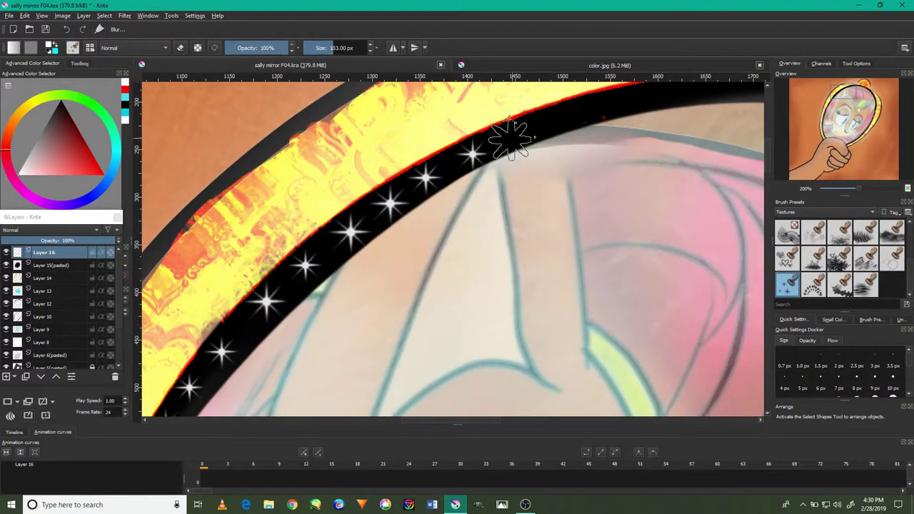
left_click(525, 129)
left_click_drag(525, 129, 496, 167)
left_click(483, 177)
left_click(540, 157)
Step: Stamp six more sparkles along the top rim toward the knob
left_click(593, 150)
left_click(648, 146)
left_click_drag(647, 146, 550, 161)
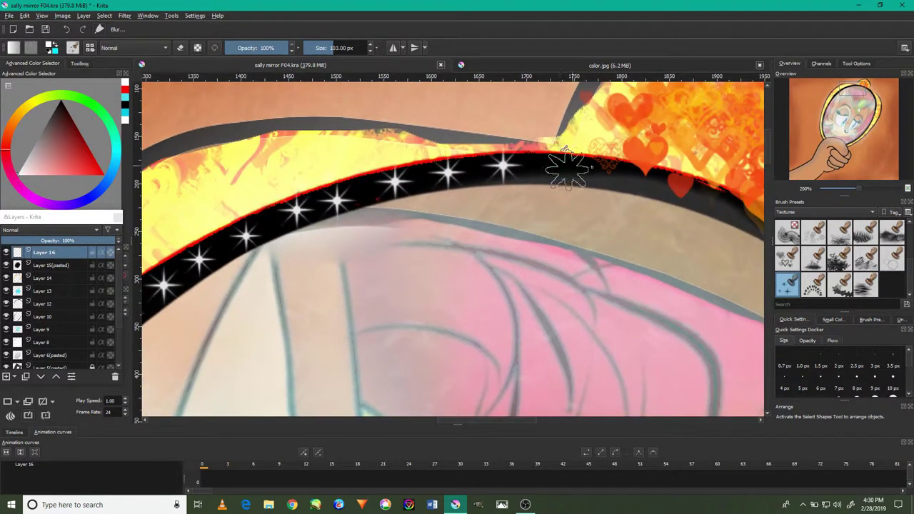
left_click(558, 168)
left_click(611, 175)
left_click(653, 184)
Step: Zoom in on the heart-patterned knob and stamp a sparkle on its dark rim
scroll(699, 193, "down", 1)
scroll(700, 193, "down", 2)
scroll(693, 204, "up", 1)
scroll(689, 211, "up", 1)
scroll(689, 210, "up", 2)
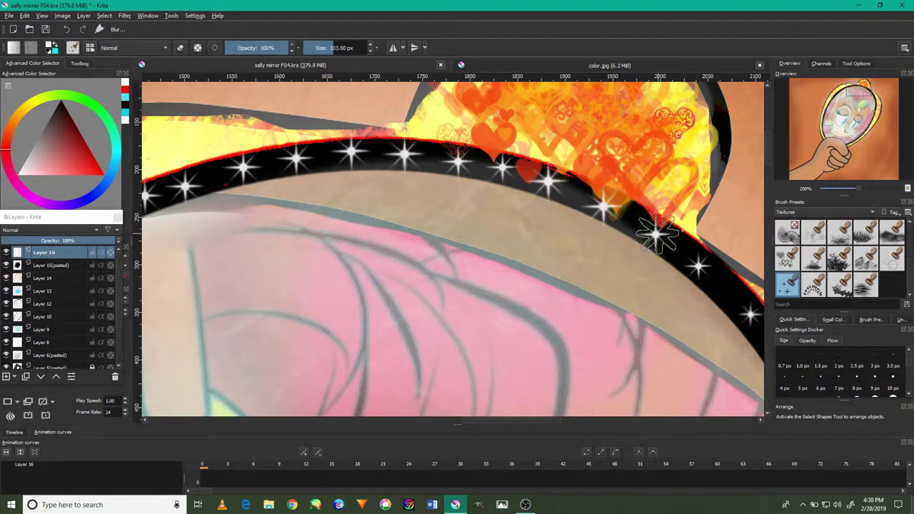
scroll(653, 232, "down", 3)
scroll(672, 214, "down", 2)
scroll(679, 214, "up", 5)
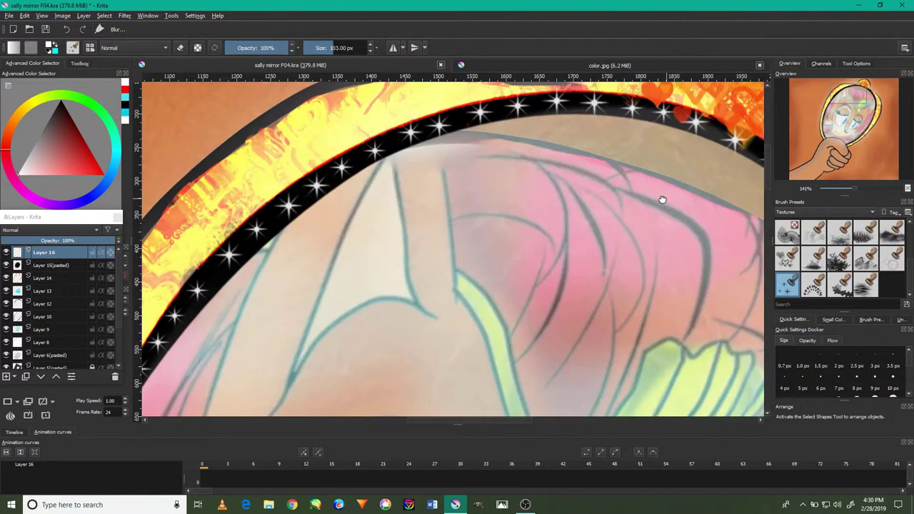
scroll(664, 200, "down", 1)
scroll(637, 243, "up", 3)
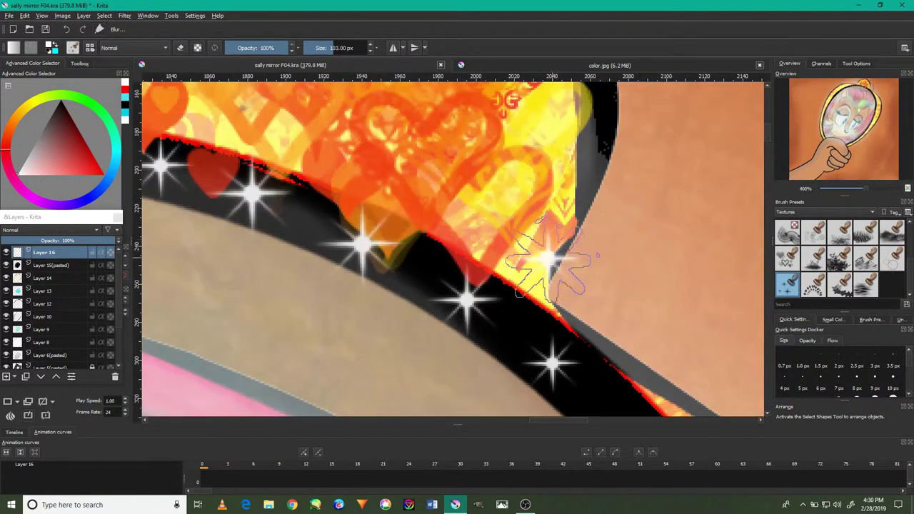
left_click_drag(582, 197, 557, 235)
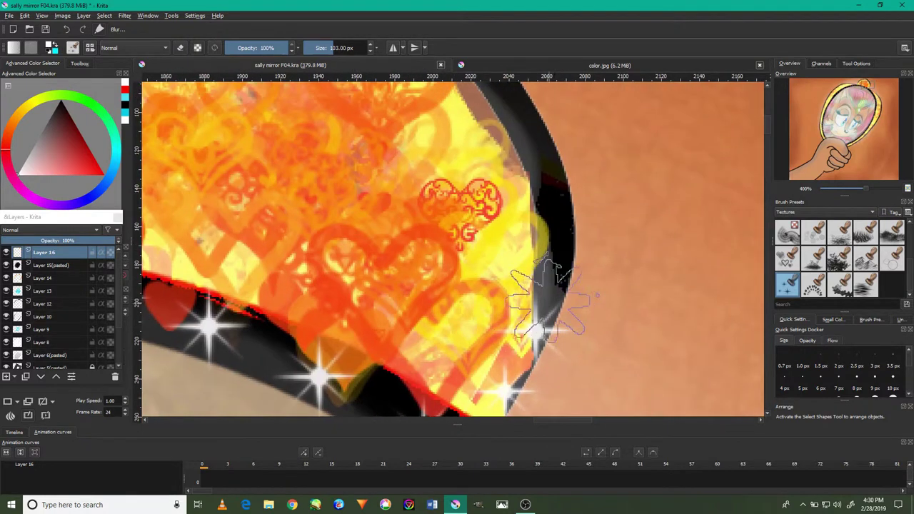
scroll(547, 193, "down", 4)
scroll(556, 250, "down", 1)
scroll(556, 250, "up", 2)
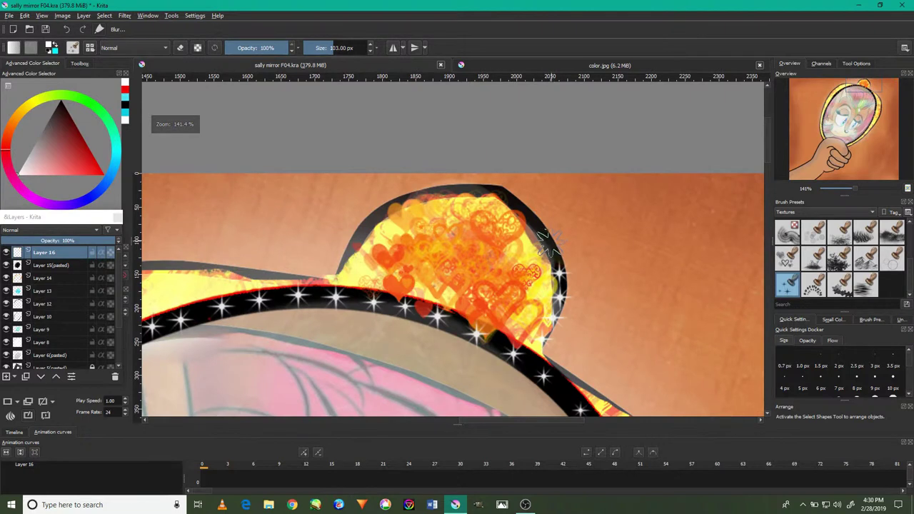
scroll(549, 243, "up", 2)
left_click(551, 266)
Step: Shrink the brush to 55 px and dot sparkles up and across the knob's top
key("bracketleft")
left_click(532, 218)
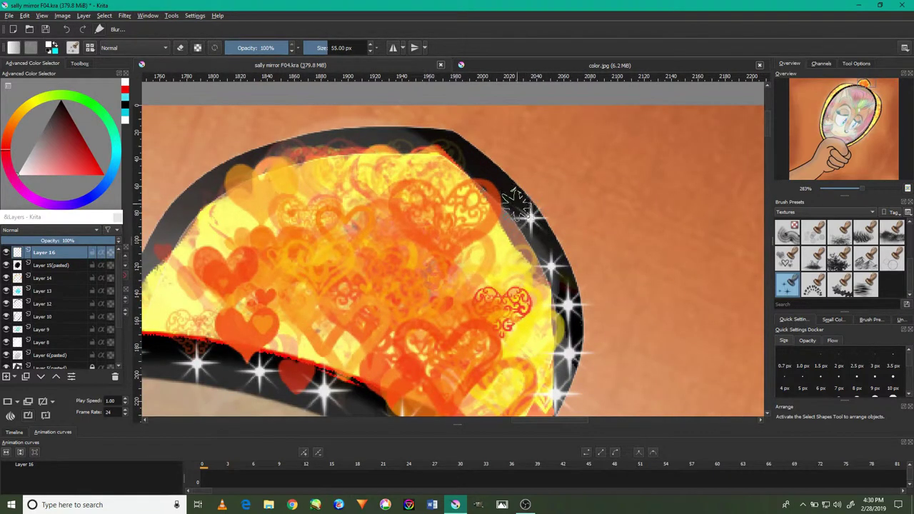
left_click(504, 194)
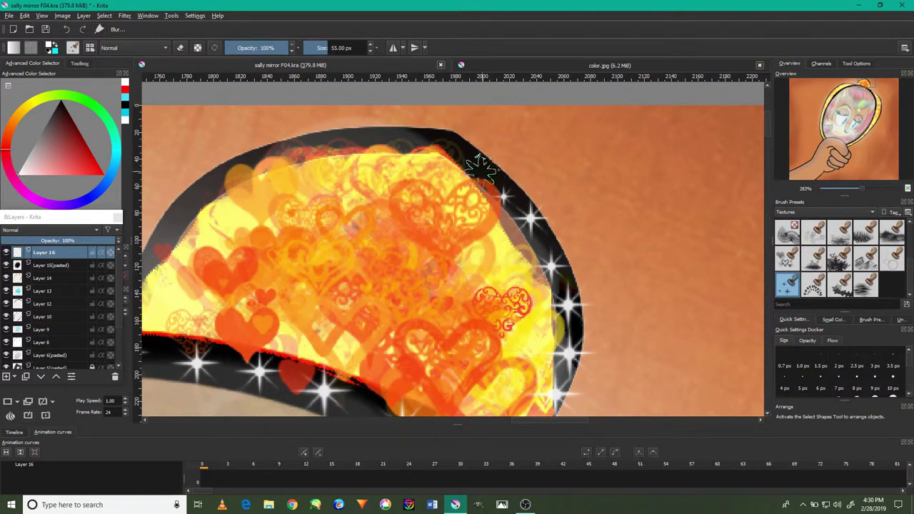
left_click(477, 169)
left_click(457, 150)
left_click(413, 142)
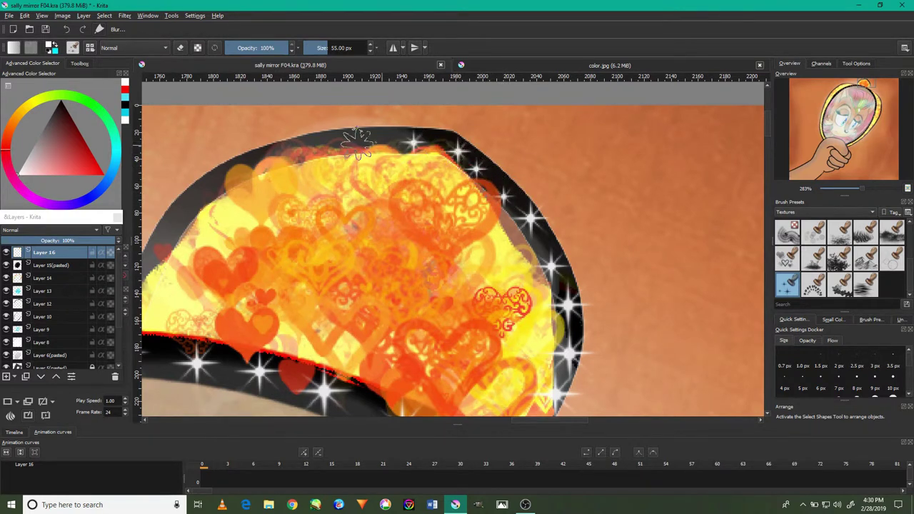
Step: Dot small sparkles down the knob's left rim, then view the mirror at 200%
left_click(281, 153)
left_click(249, 169)
left_click(204, 189)
left_click(173, 214)
left_click_drag(183, 215, 334, 217)
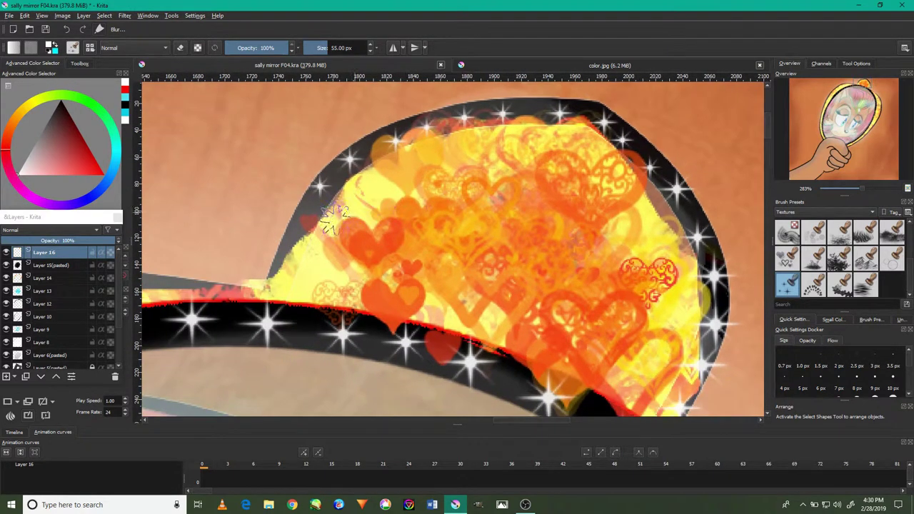
left_click(309, 214)
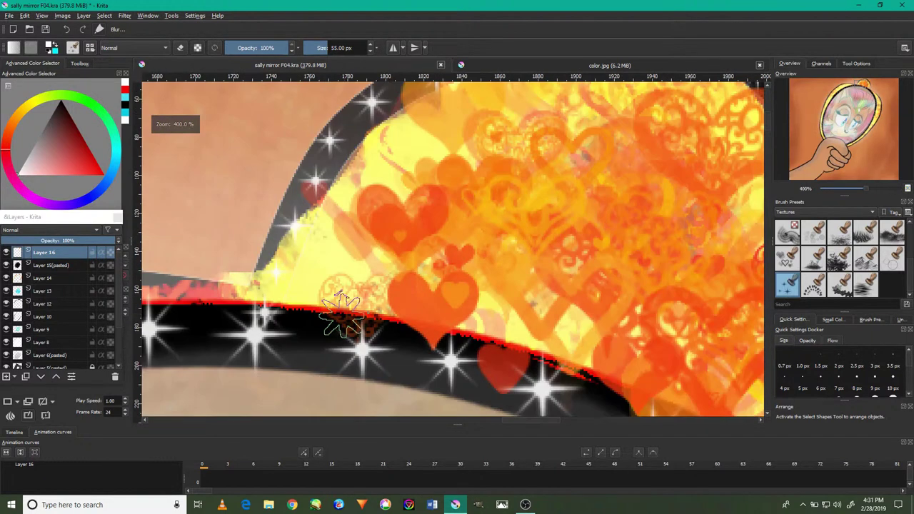
scroll(345, 312, "down", 5)
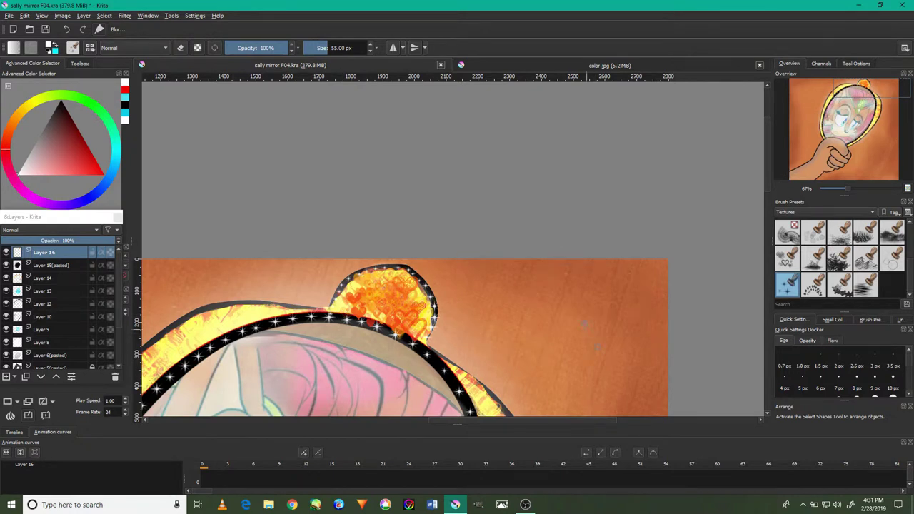
scroll(584, 323, "down", 3)
left_click_drag(572, 310, 558, 193)
scroll(596, 257, "up", 3)
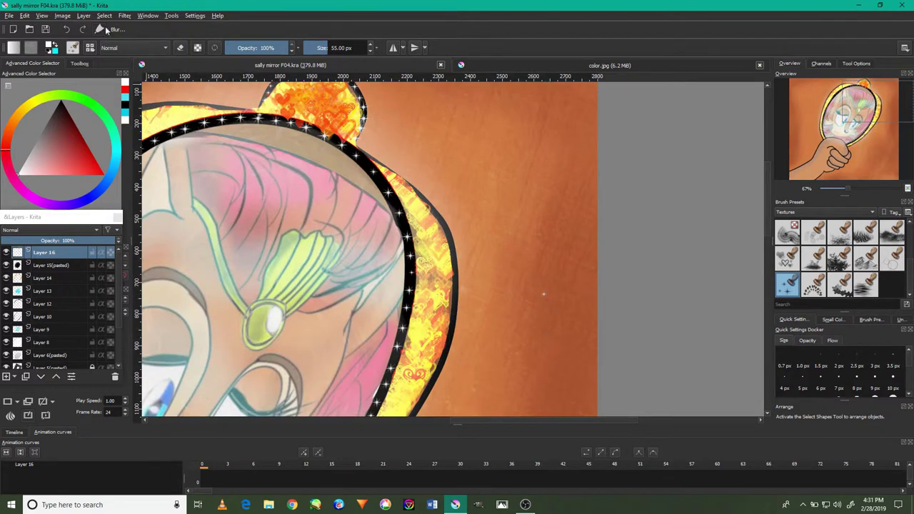
key("plus")
key("plus")
key("plus")
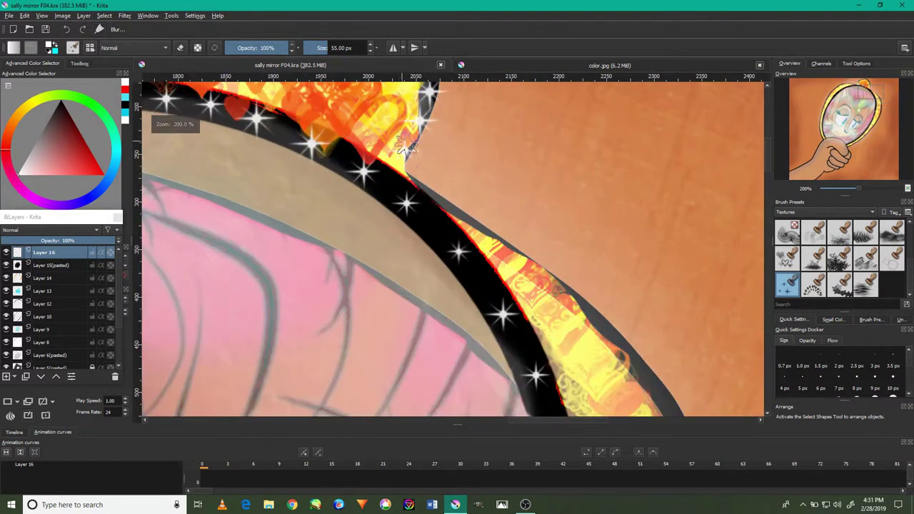
Step: Select the path drawing tool from the Toolbox and zoom to the mirror's right edge
left_click(80, 64)
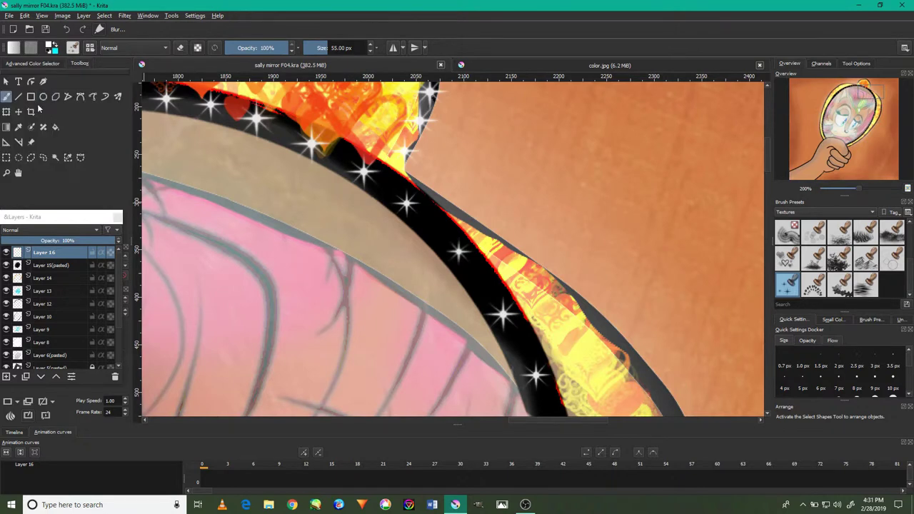
left_click(43, 96)
scroll(263, 122, "down", 2)
scroll(262, 121, "down", 2)
scroll(263, 122, "down", 2)
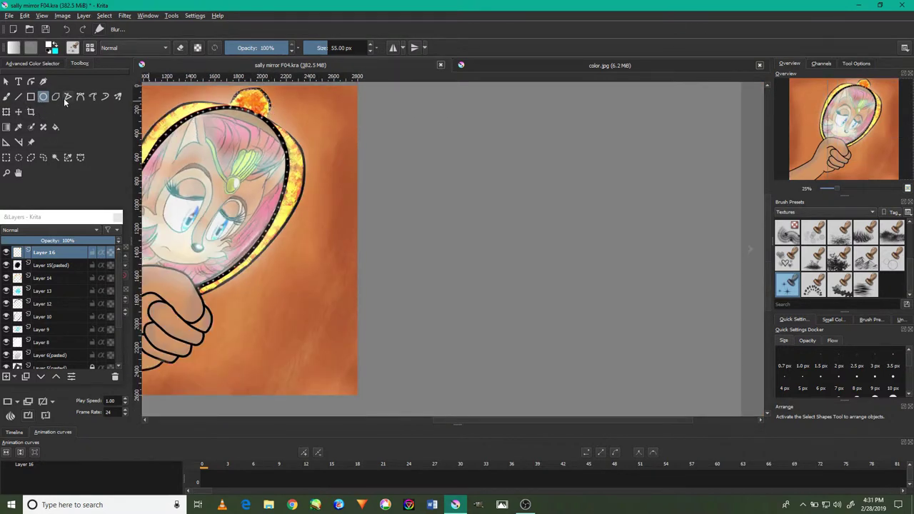
scroll(239, 122, "up", 2)
scroll(238, 121, "up", 2)
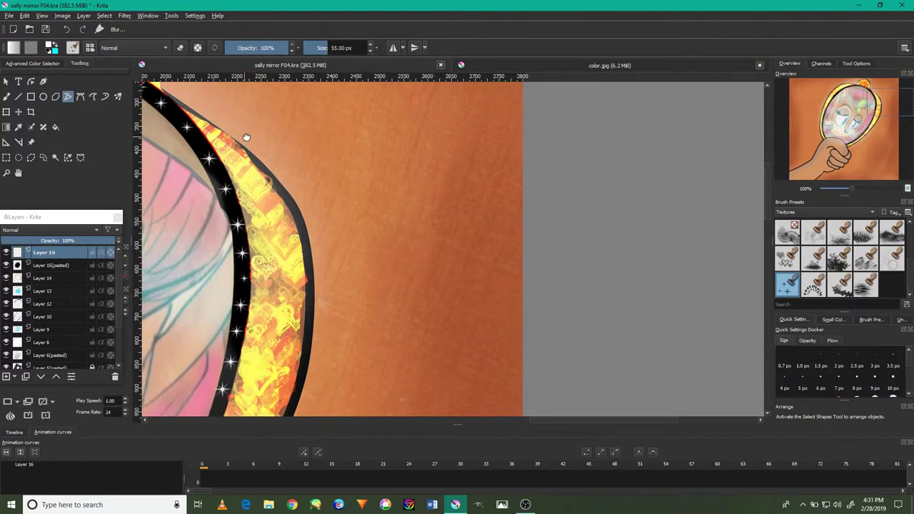
left_click_drag(241, 139, 361, 175)
scroll(312, 147, "up", 3)
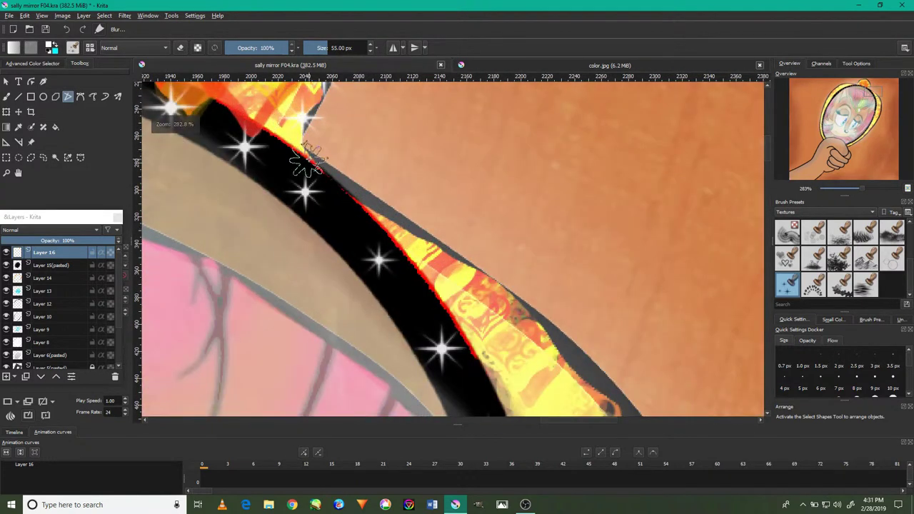
Step: Trace sparkle-star strokes along the outer dark edge of the mirror's right rim
left_click_drag(307, 162, 383, 207)
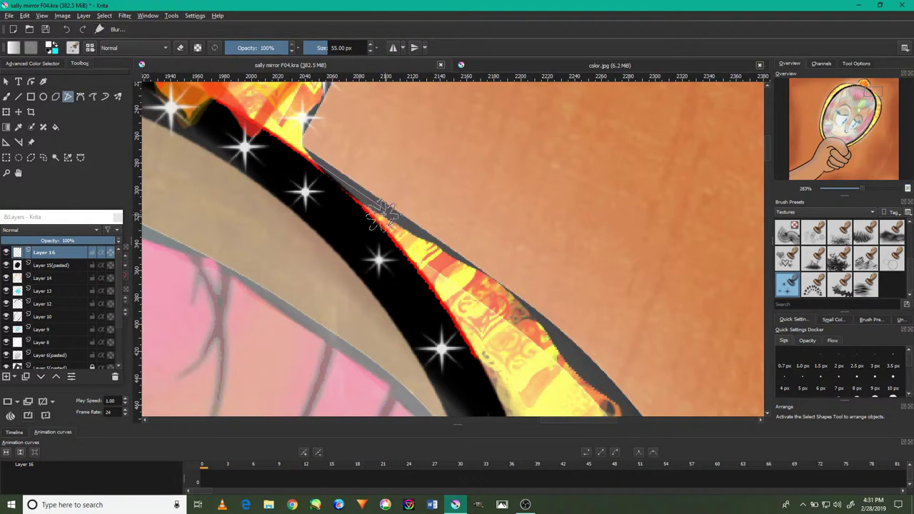
left_click_drag(382, 207, 560, 328)
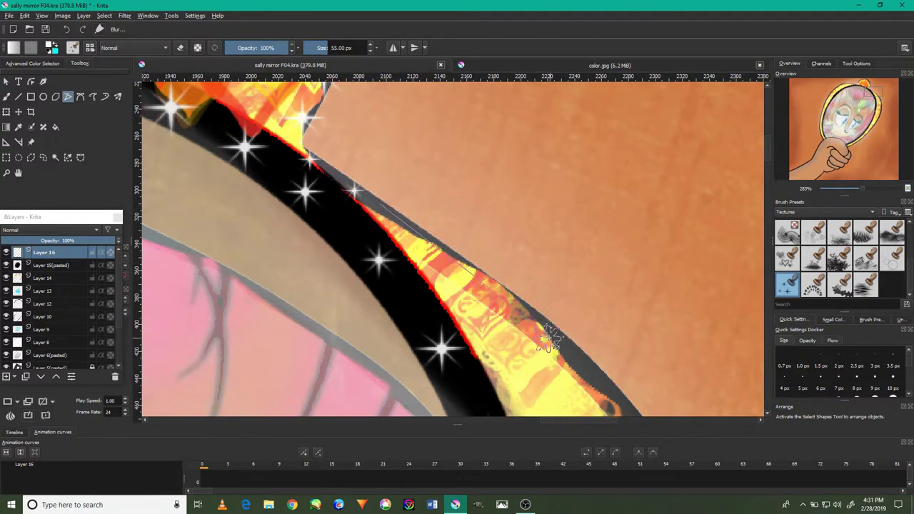
mouse_move(579, 313)
left_mouse_down()
mouse_move(572, 218)
mouse_move(589, 267)
left_mouse_up()
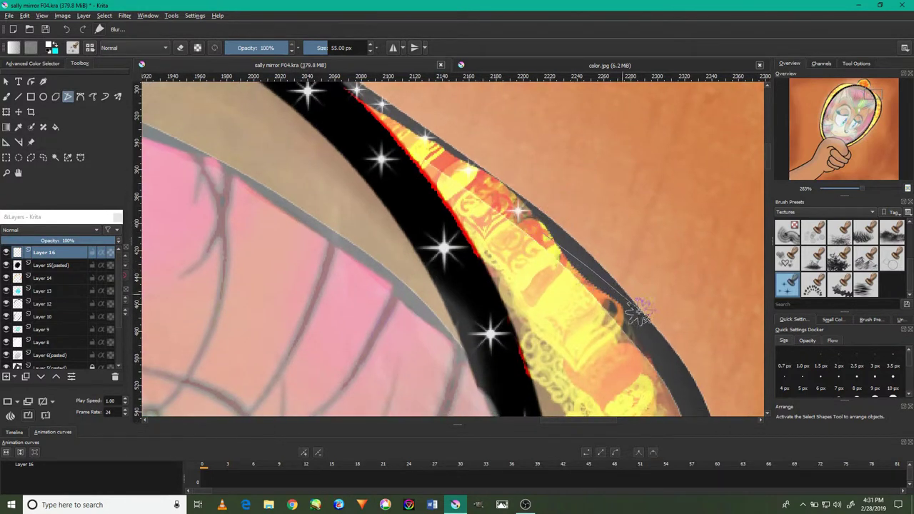
mouse_move(635, 319)
left_mouse_down()
mouse_move(672, 375)
mouse_move(664, 377)
mouse_move(659, 305)
mouse_move(660, 187)
mouse_move(694, 251)
mouse_move(712, 321)
mouse_move(712, 264)
mouse_move(717, 368)
mouse_move(677, 145)
left_mouse_up()
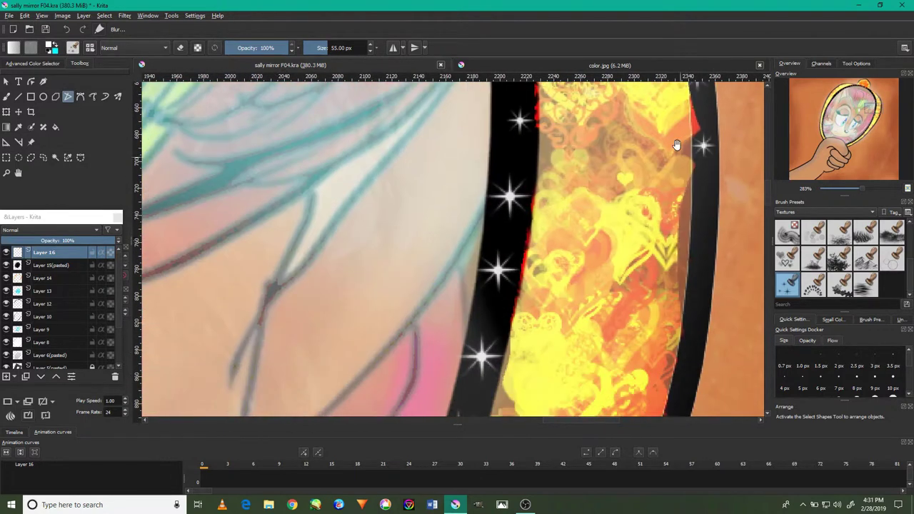
mouse_move(706, 172)
left_mouse_down()
mouse_move(694, 361)
mouse_move(694, 271)
left_mouse_up()
mouse_move(681, 309)
left_mouse_down()
mouse_move(647, 375)
mouse_move(652, 204)
mouse_move(664, 200)
mouse_move(592, 310)
mouse_move(577, 300)
mouse_move(603, 293)
left_mouse_up()
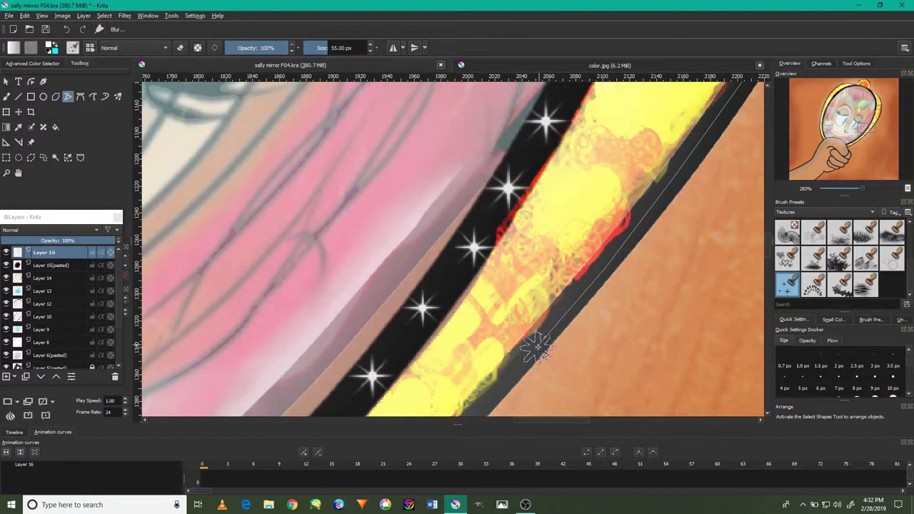
left_click_drag(532, 330, 536, 331)
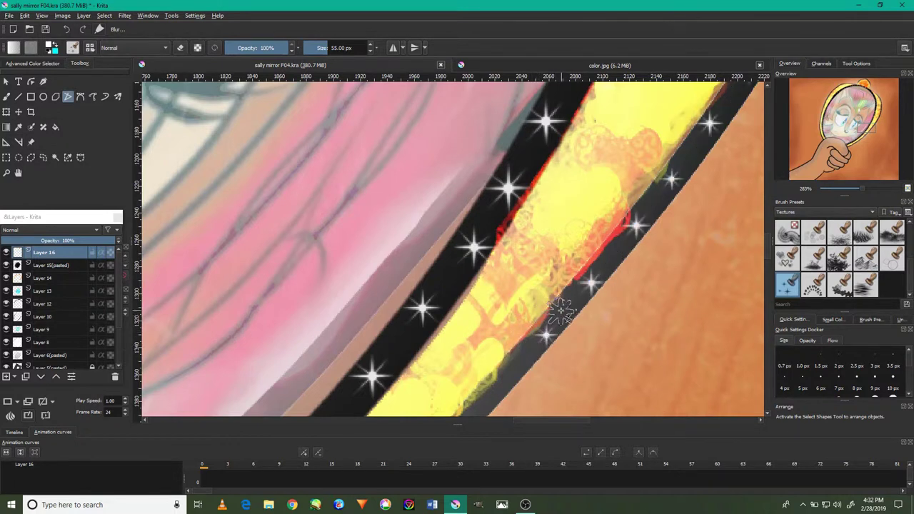
Step: Continue the sparkle path along the lower outer rim down to the hand
scroll(561, 311, "down", 2)
scroll(560, 314, "down", 2)
scroll(550, 310, "up", 3)
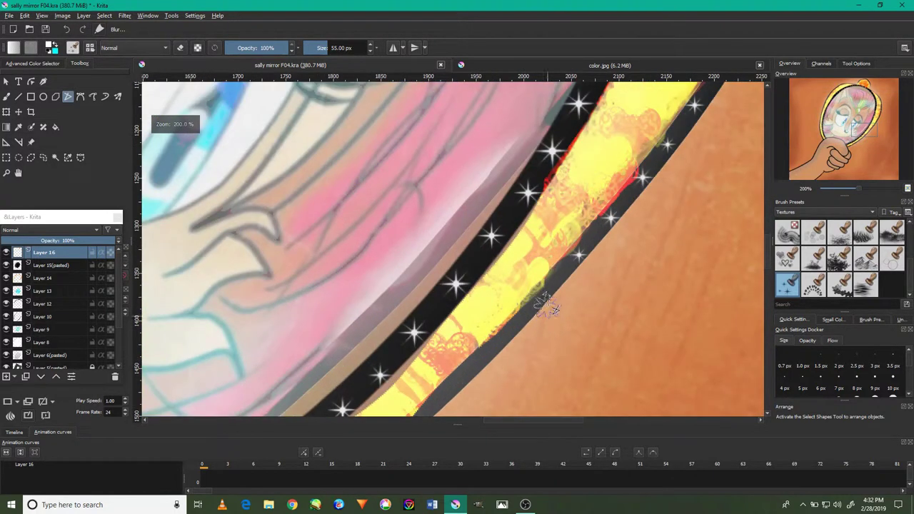
scroll(546, 308, "up", 2)
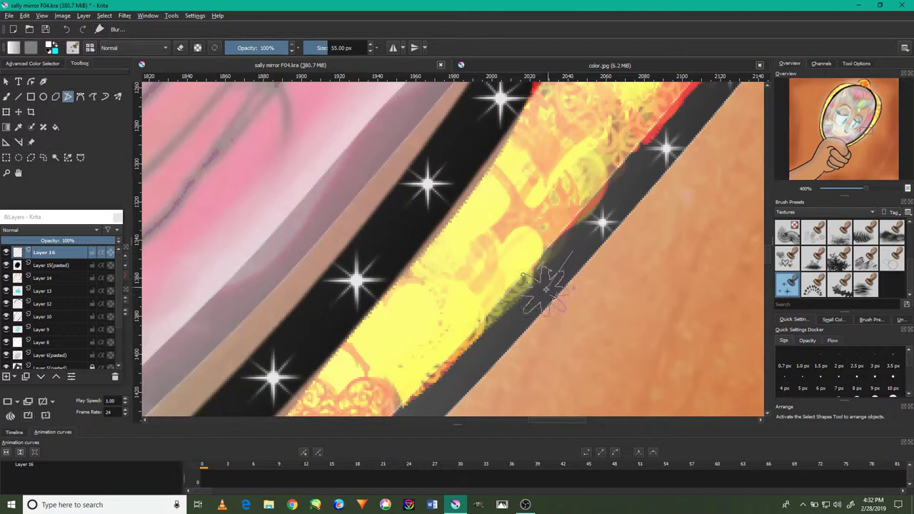
mouse_move(524, 306)
left_mouse_down()
mouse_move(588, 229)
mouse_move(650, 102)
left_mouse_up()
mouse_move(491, 274)
left_mouse_down()
mouse_move(465, 276)
mouse_move(490, 255)
left_mouse_up()
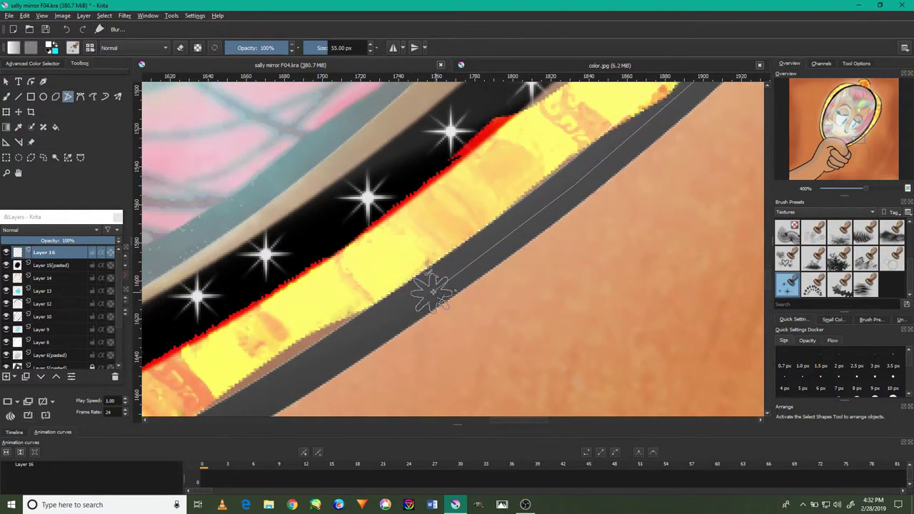
left_click_drag(400, 331, 429, 285)
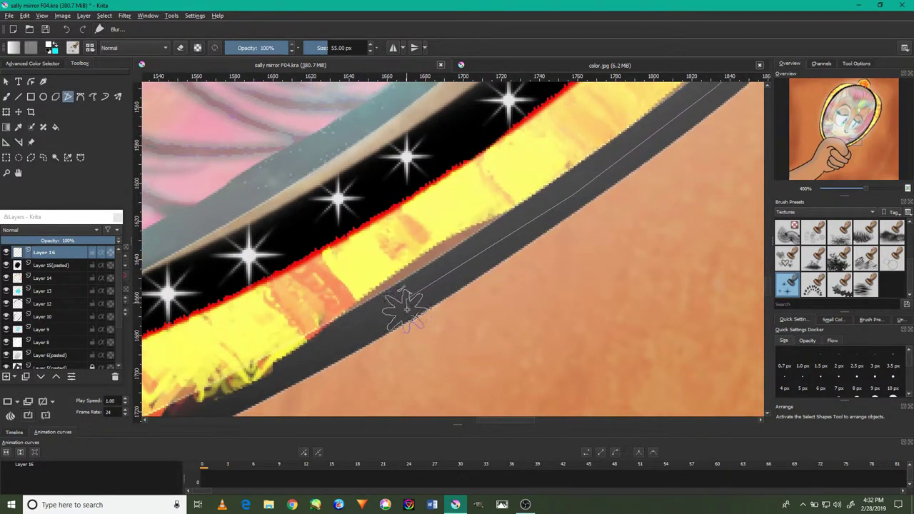
left_click_drag(418, 326, 581, 221)
mouse_move(566, 187)
left_mouse_down()
mouse_move(300, 328)
mouse_move(203, 368)
left_mouse_up()
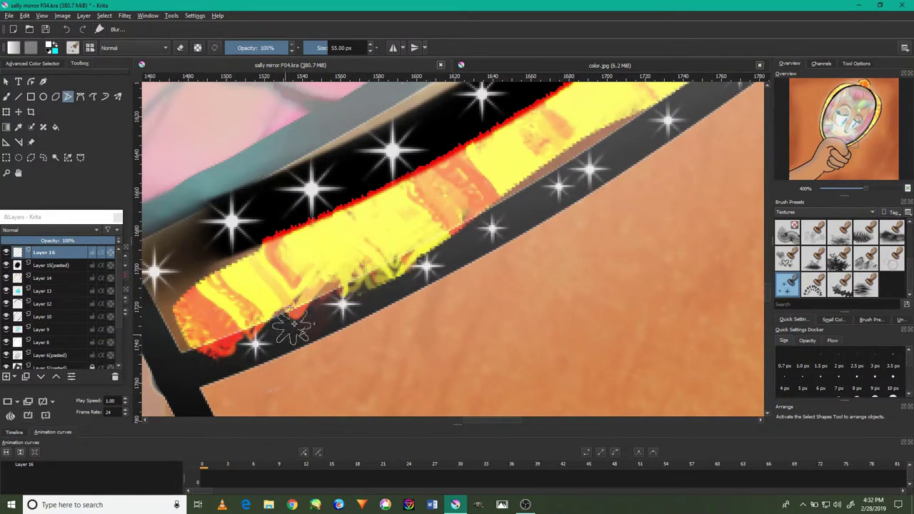
scroll(293, 325, "down", 3)
scroll(290, 327, "down", 3)
scroll(282, 330, "down", 3)
scroll(273, 335, "up", 2)
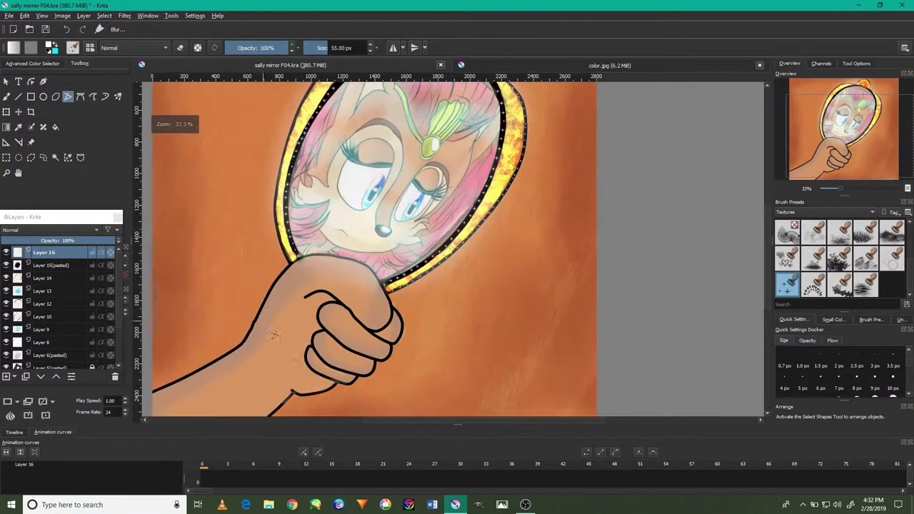
Step: Stroke a short sparkle-star path along the left rim's outer edge
scroll(266, 298, "up", 3)
scroll(300, 250, "up", 3)
scroll(336, 200, "up", 2)
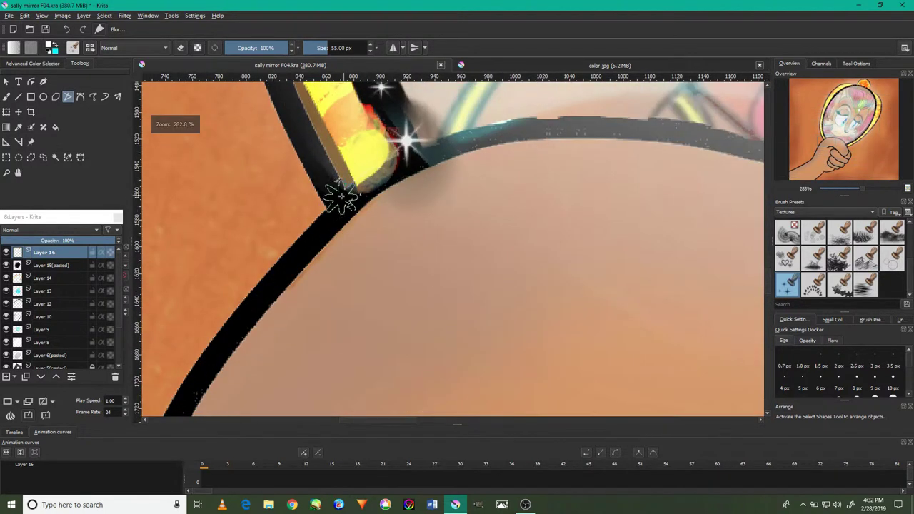
left_click_drag(310, 150, 333, 259)
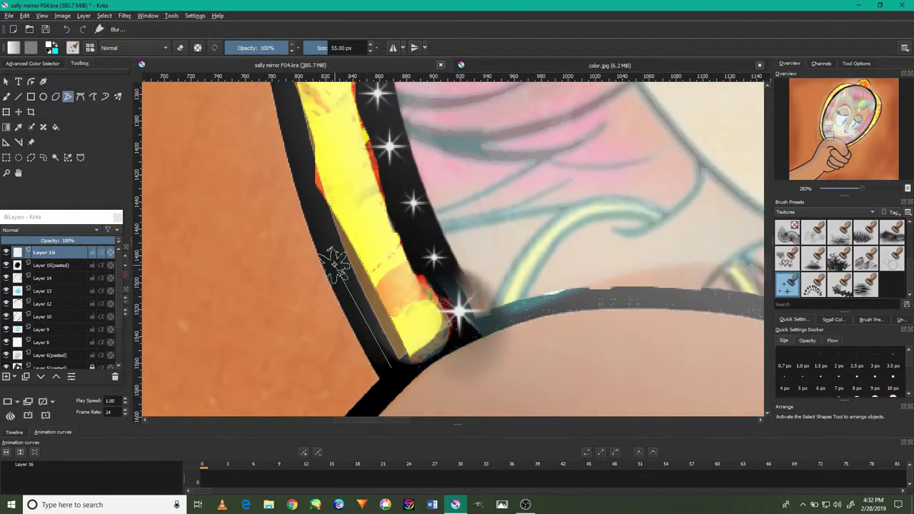
scroll(322, 200, "up", 1)
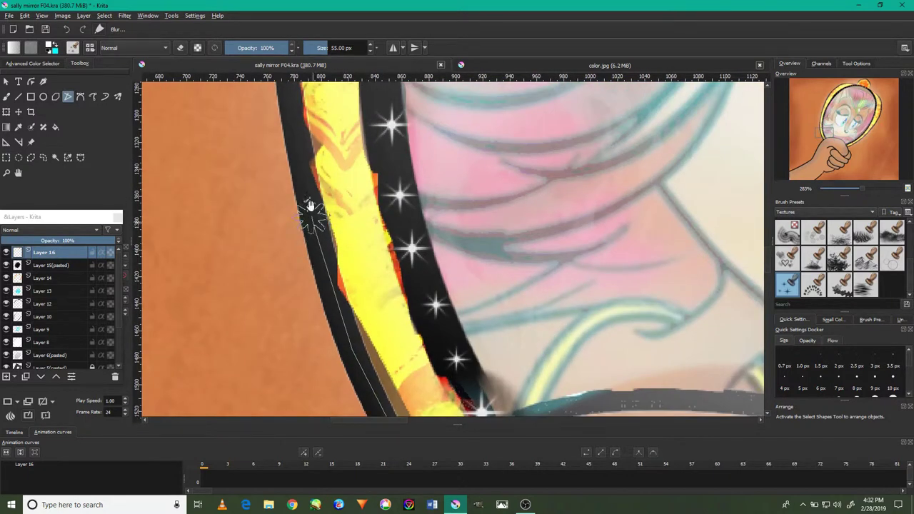
scroll(310, 206, "up", 1)
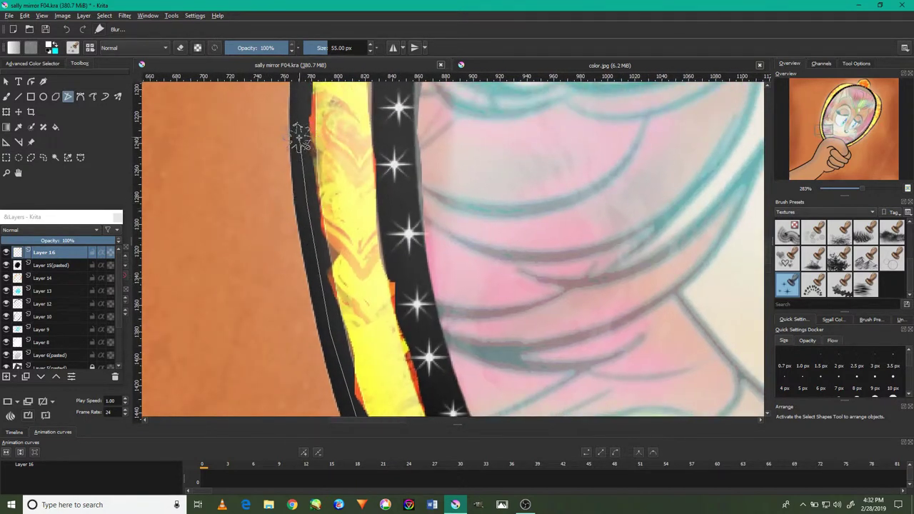
double_click(283, 156)
Step: Start a second sparkle path higher on the left outer rim
left_click_drag(295, 116, 301, 274)
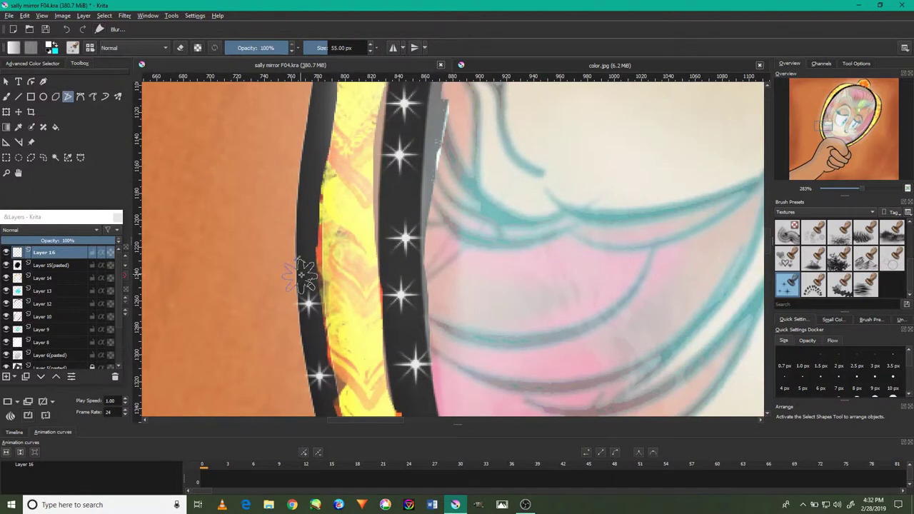
left_click(307, 277)
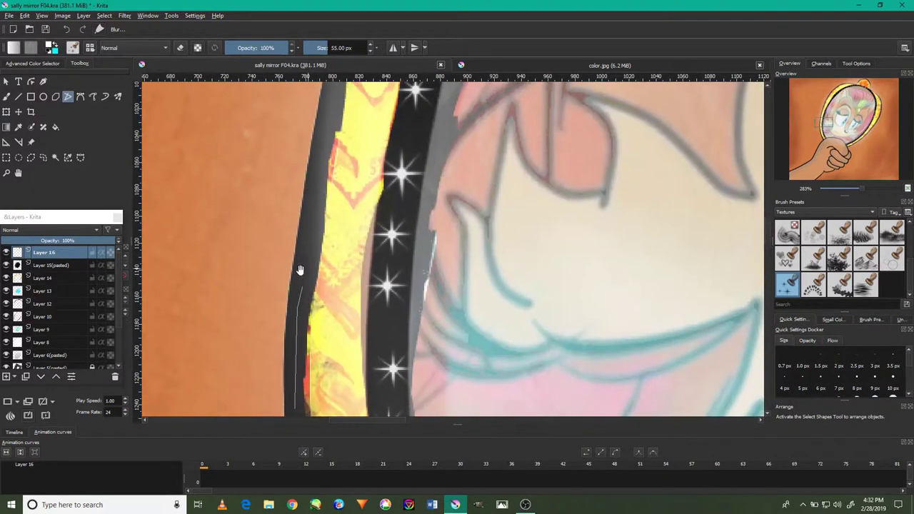
scroll(308, 175, "up", 1)
mouse_move(320, 175)
left_mouse_down()
mouse_move(329, 195)
mouse_move(346, 190)
left_mouse_up()
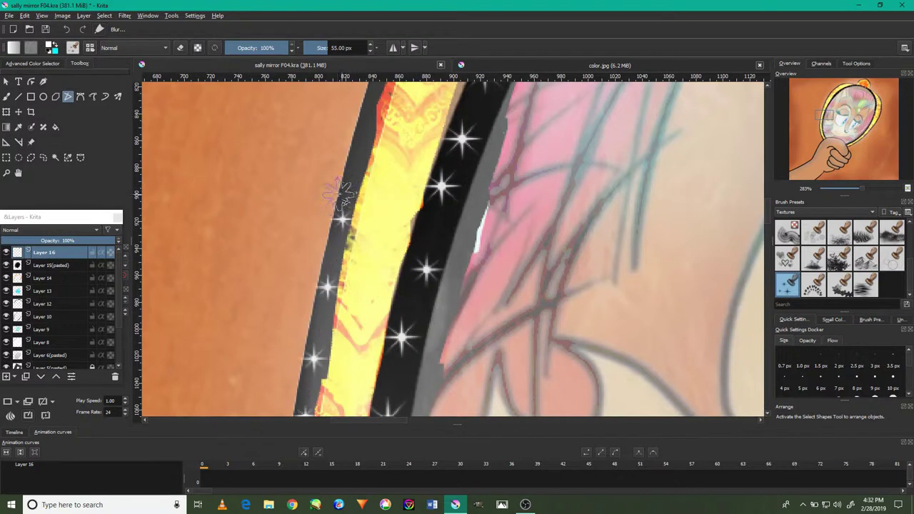
scroll(342, 211, "down", 2)
scroll(381, 173, "down", 2)
scroll(378, 164, "down", 2)
scroll(374, 158, "up", 1)
scroll(374, 158, "up", 4)
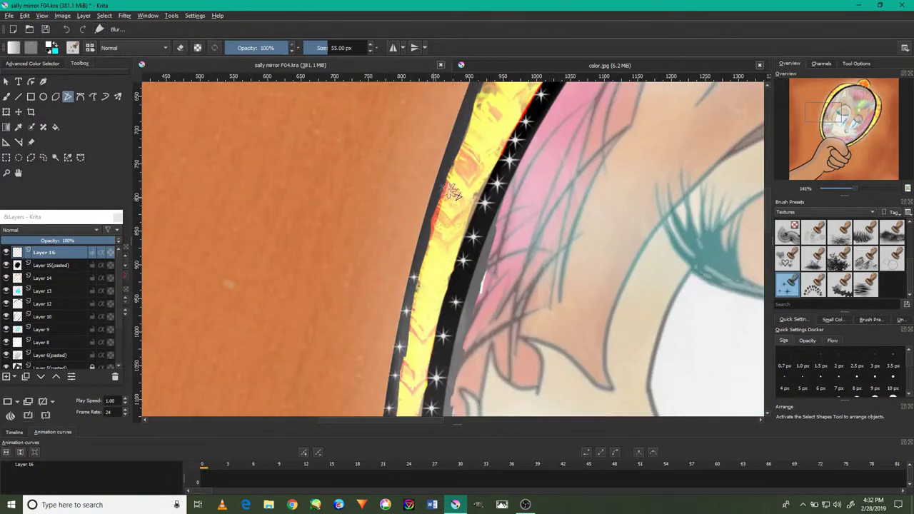
left_click_drag(509, 171, 371, 228)
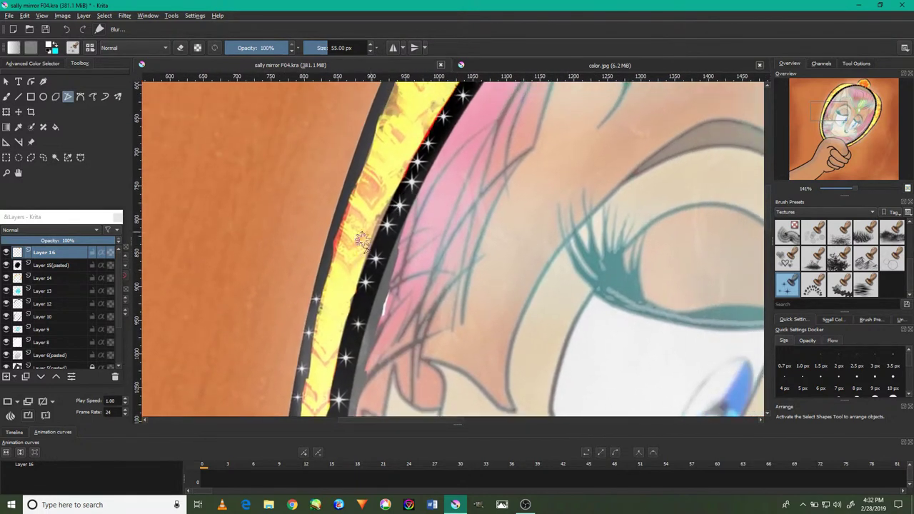
scroll(346, 283, "up", 1)
scroll(345, 284, "up", 2)
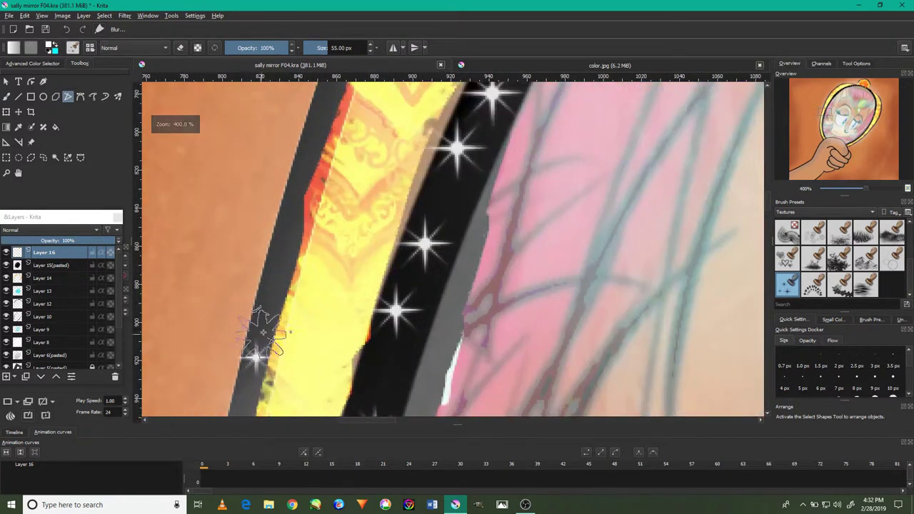
Step: Extend the path up the outer rim and finish it as a sparkle-star line
left_click(264, 327)
left_click(306, 167)
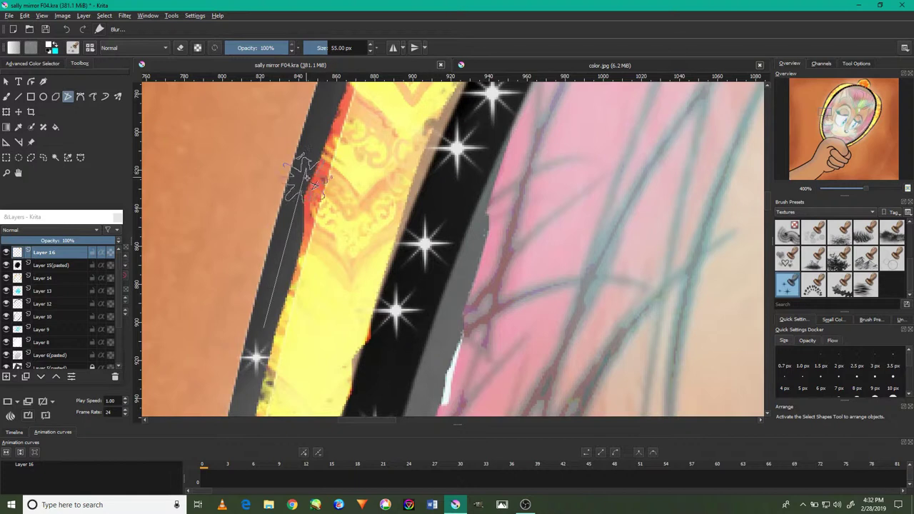
left_click_drag(325, 166, 336, 180)
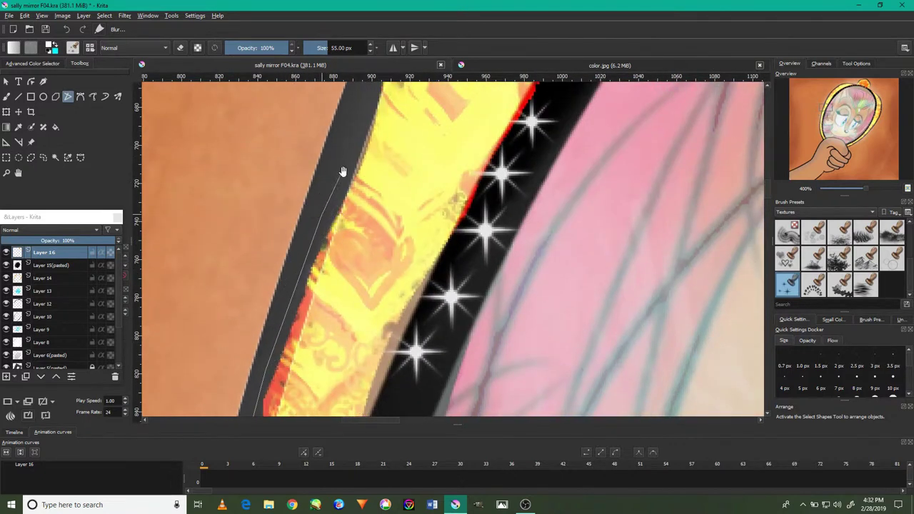
left_click_drag(364, 143, 338, 231)
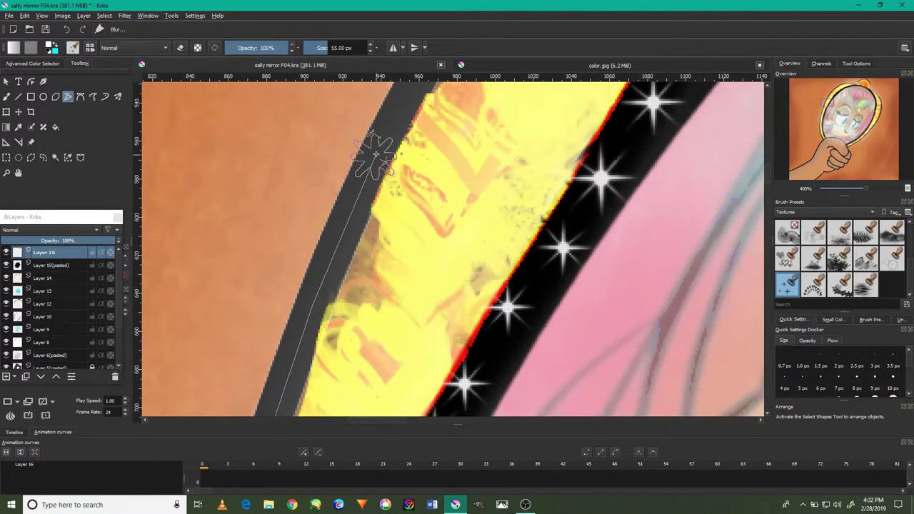
mouse_move(396, 134)
left_mouse_down()
mouse_move(378, 153)
mouse_move(347, 265)
left_mouse_up()
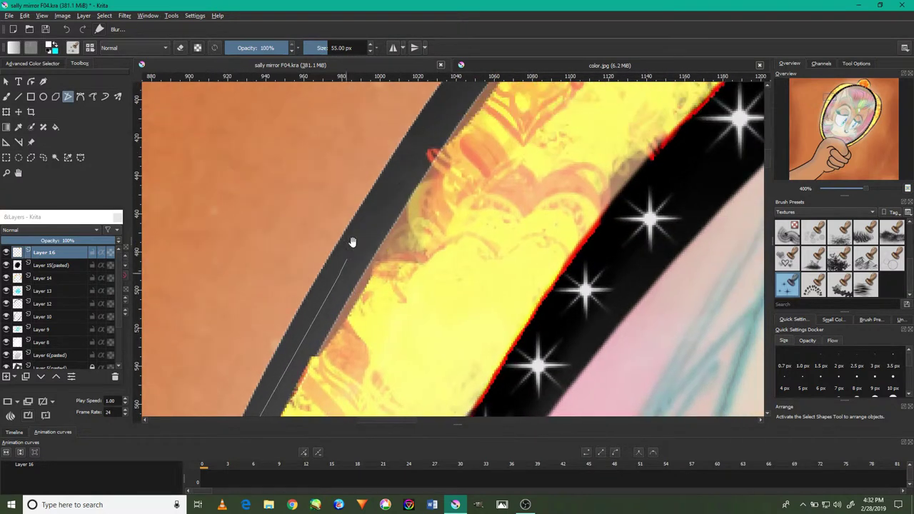
double_click(414, 148)
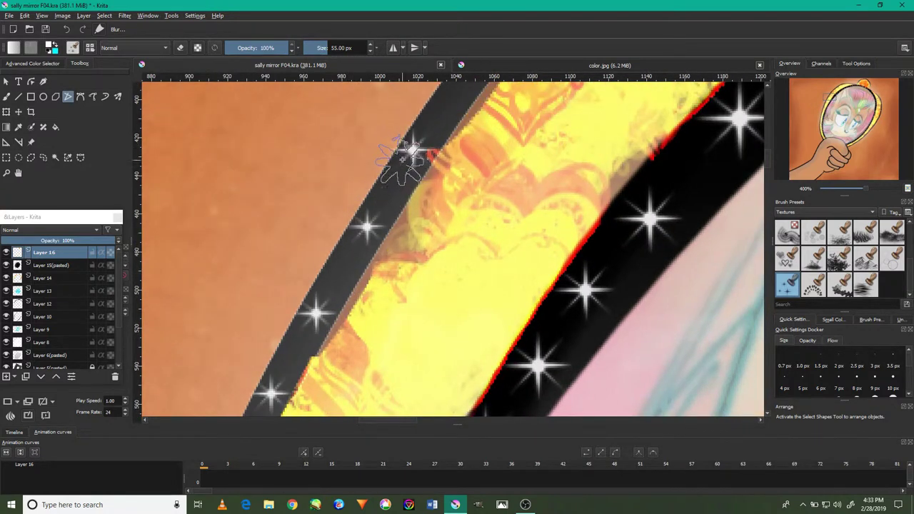
scroll(405, 172, "down", 5)
scroll(412, 172, "down", 3)
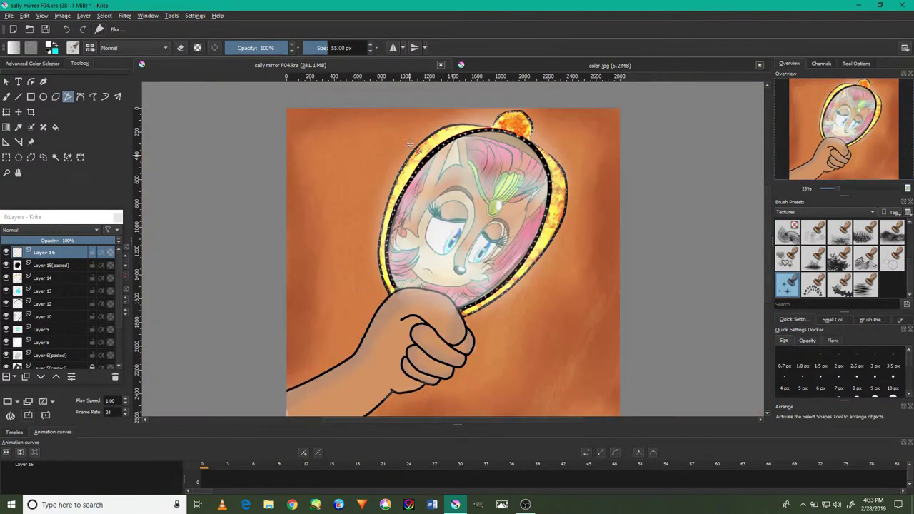
Step: Trace white sparkle stars along the top rim's outer edge to the knob, ending at 33% zoom
scroll(412, 137, "up", 2)
scroll(414, 166, "up", 2)
scroll(414, 166, "up", 1)
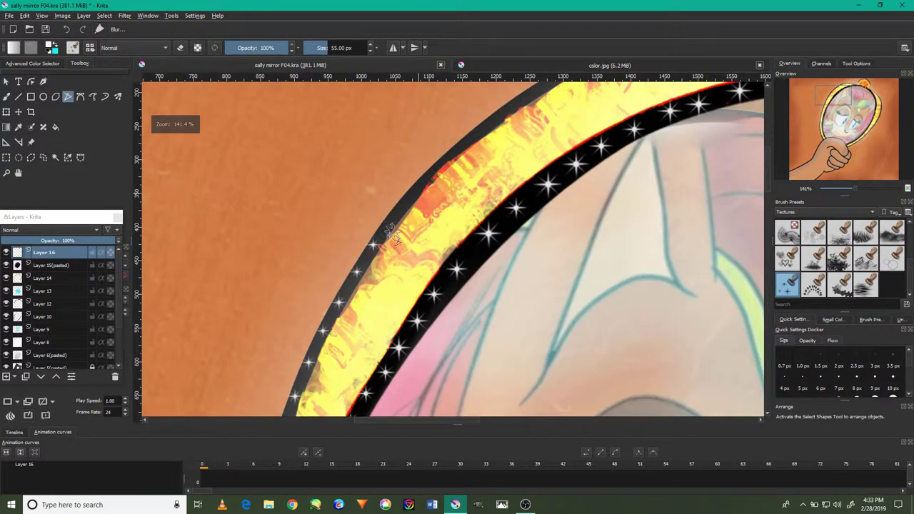
scroll(383, 236, "up", 1)
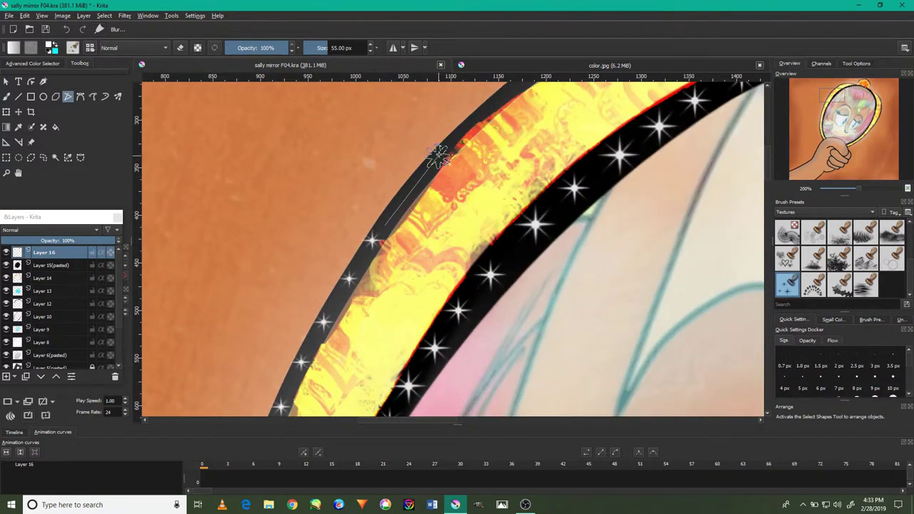
scroll(435, 157, "down", 2)
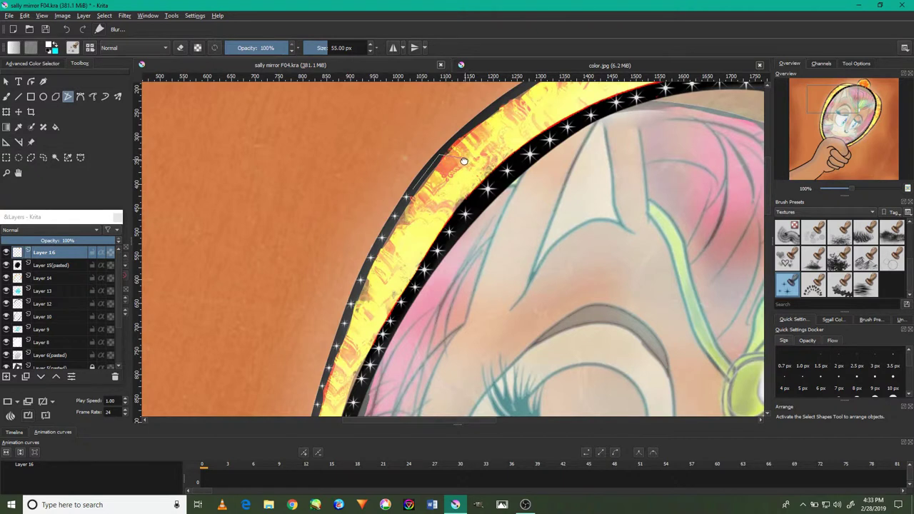
left_click_drag(463, 161, 402, 212)
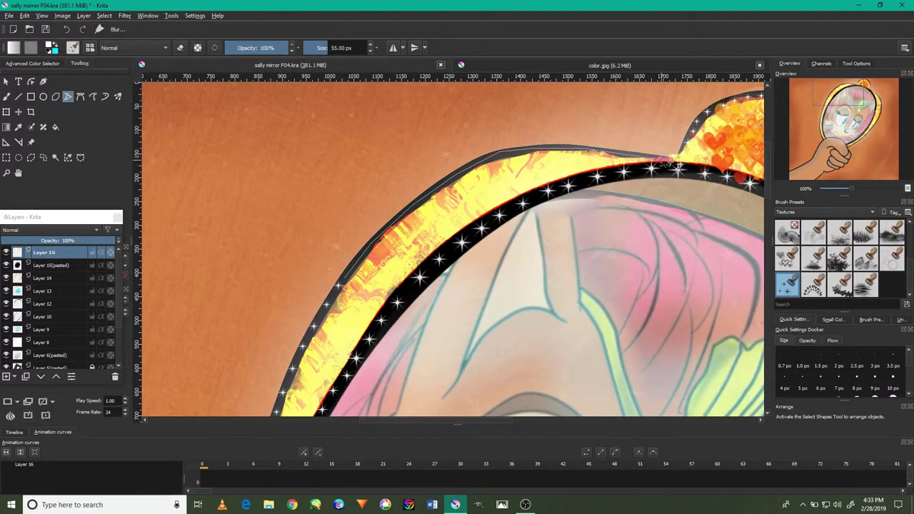
left_click_drag(678, 140, 664, 143)
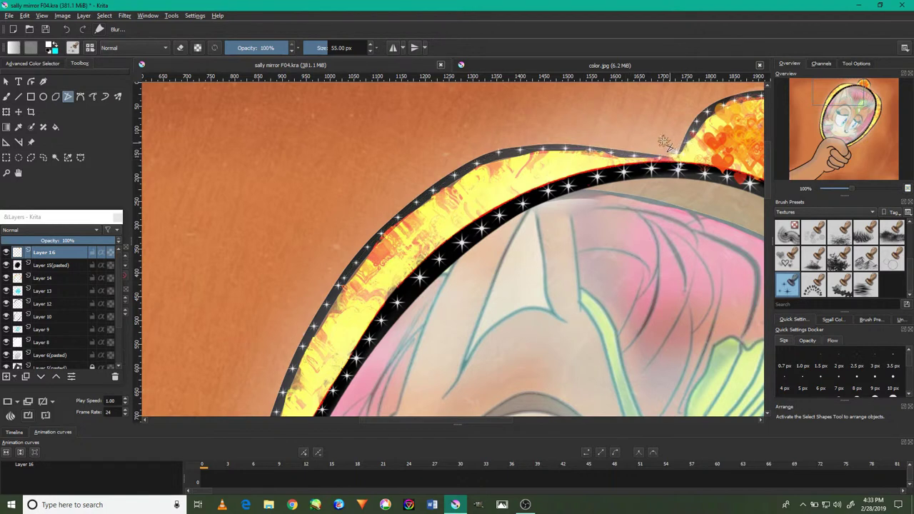
scroll(680, 213, "down", 3)
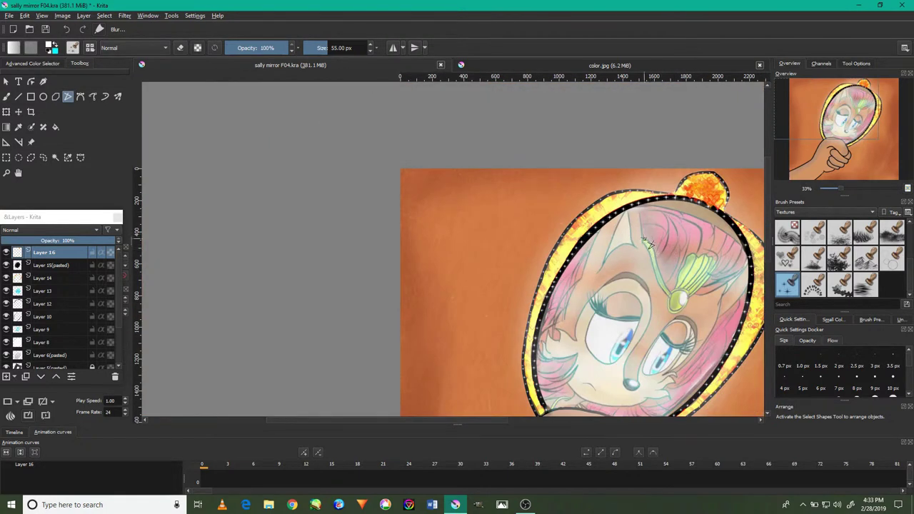
left_click_drag(625, 252, 537, 147)
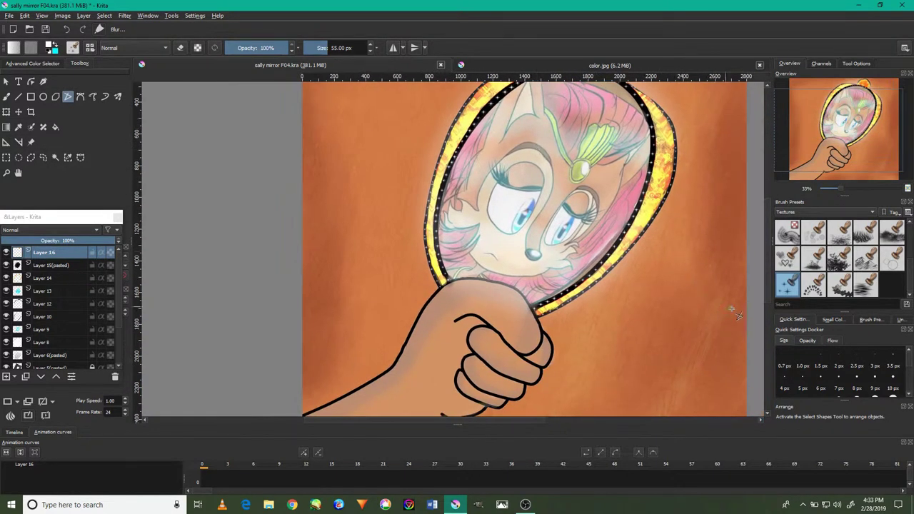
scroll(840, 282, "up", 3)
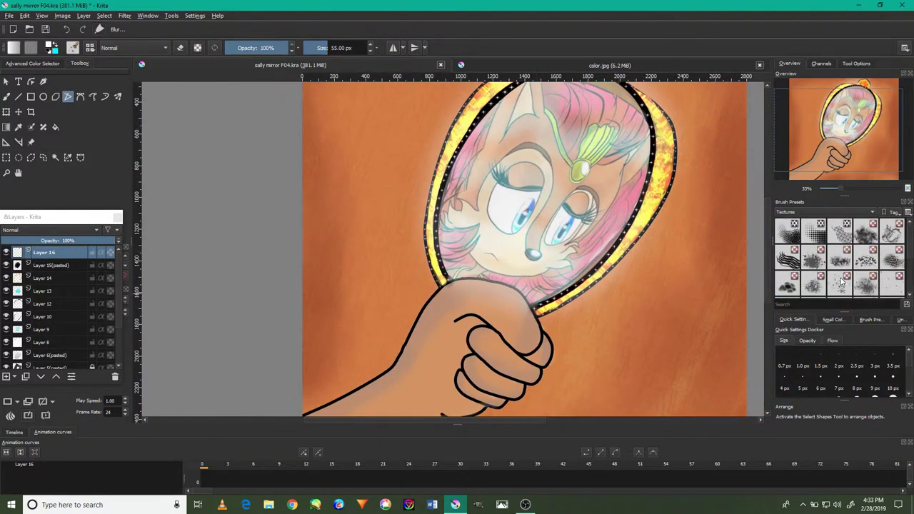
Step: Pick a large additive brush and add a new Luminosity-blended Layer 17
left_click(894, 286)
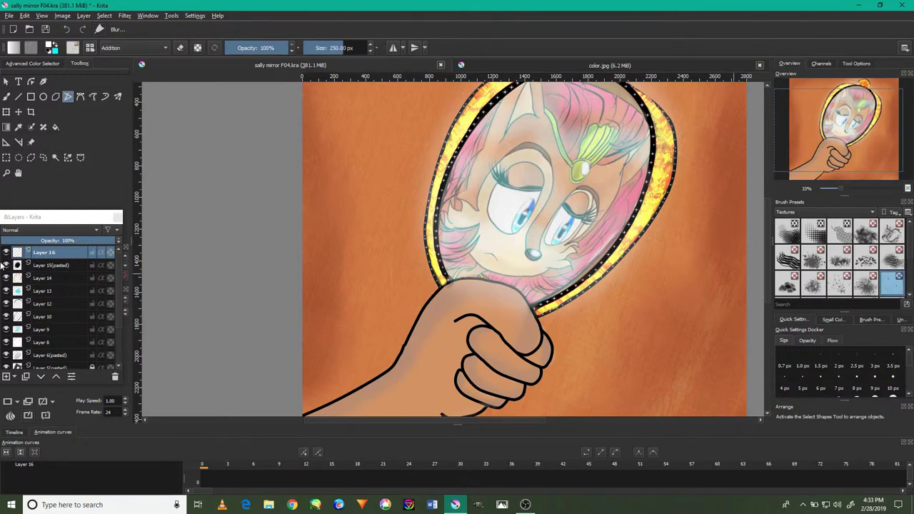
left_click(6, 377)
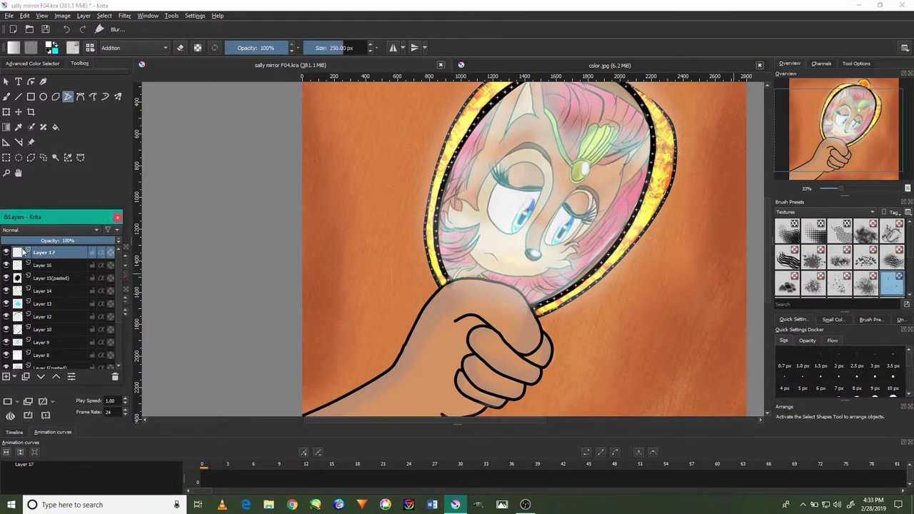
left_click(31, 228)
left_click(39, 204)
scroll(529, 192, "up", 1)
Step: Brush a soft glow over the eyes and enlarge the brush to 700 px
left_click_drag(529, 234, 589, 195)
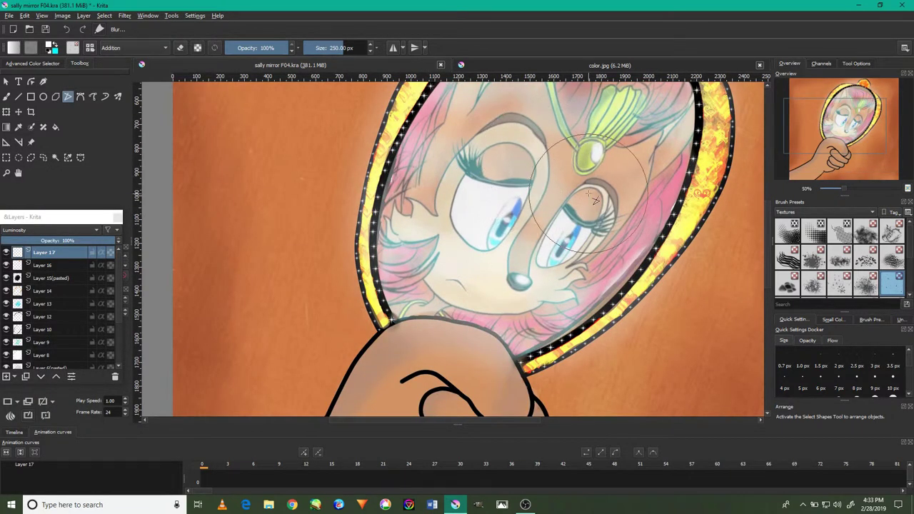
left_click(34, 64)
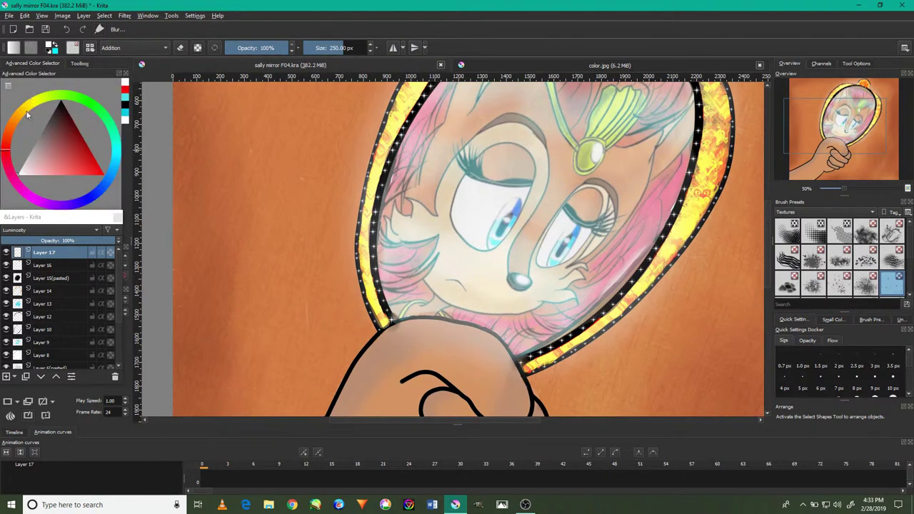
left_click(79, 63)
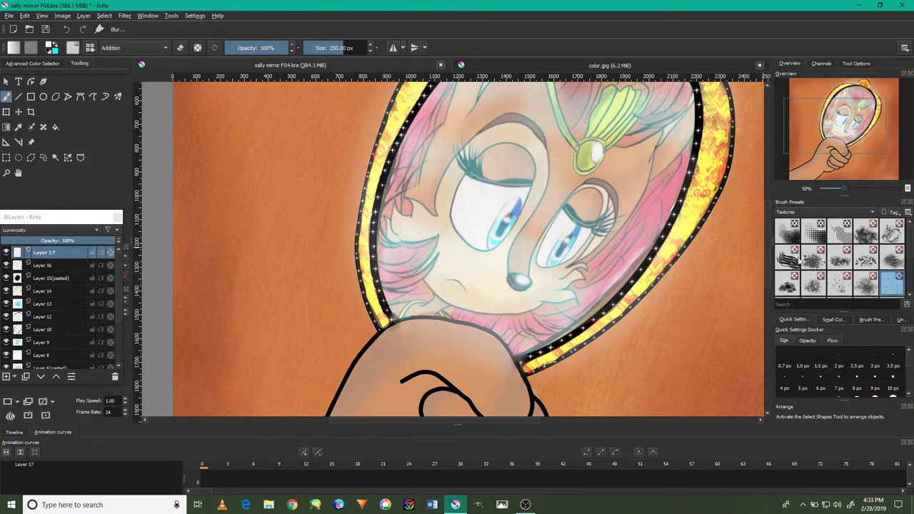
scroll(600, 197, "down", 2)
scroll(571, 236, "up", 4)
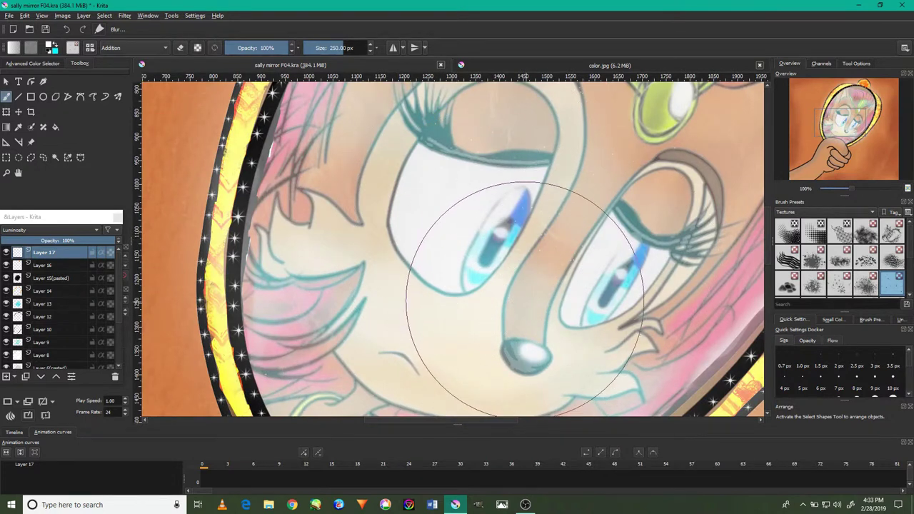
scroll(525, 298, "down", 2)
key("bracketright")
key("bracketright")
key("bracketright")
key("bracketright")
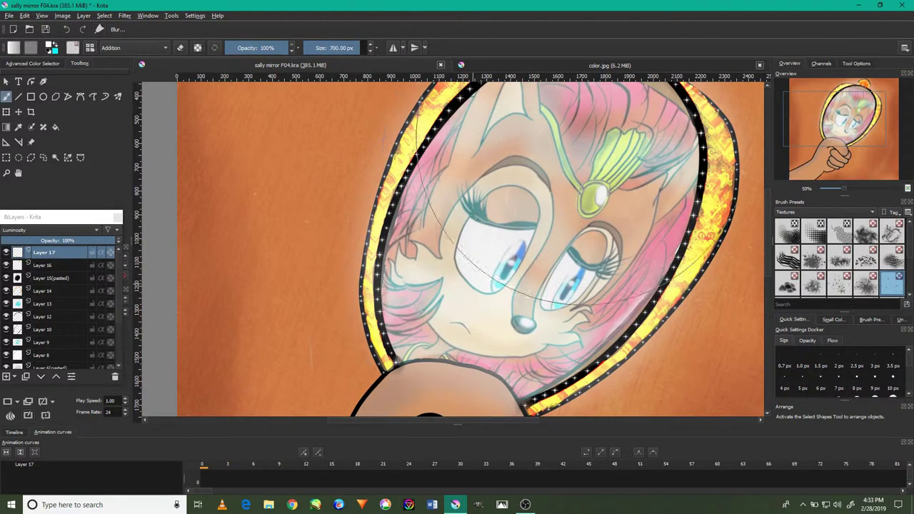
left_click(104, 15)
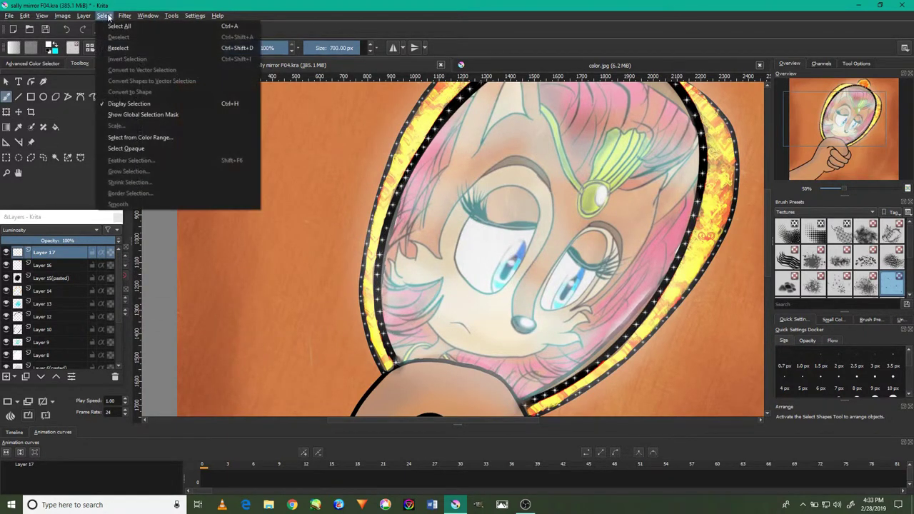
Step: Dab sparkles with an 80 px texture brush over the eye, cheek, nose, forehead and hair
scroll(607, 249, "up", 3)
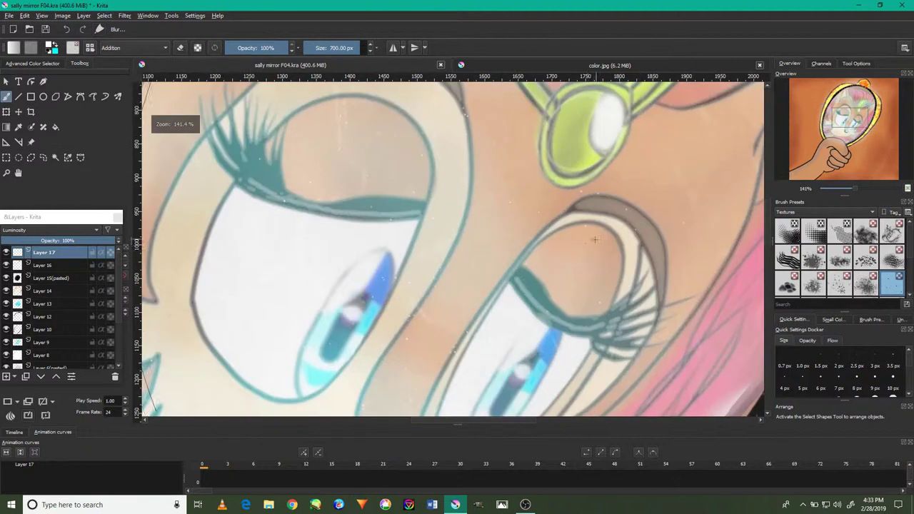
scroll(582, 249, "up", 1)
scroll(571, 259, "up", 1)
scroll(572, 261, "down", 1)
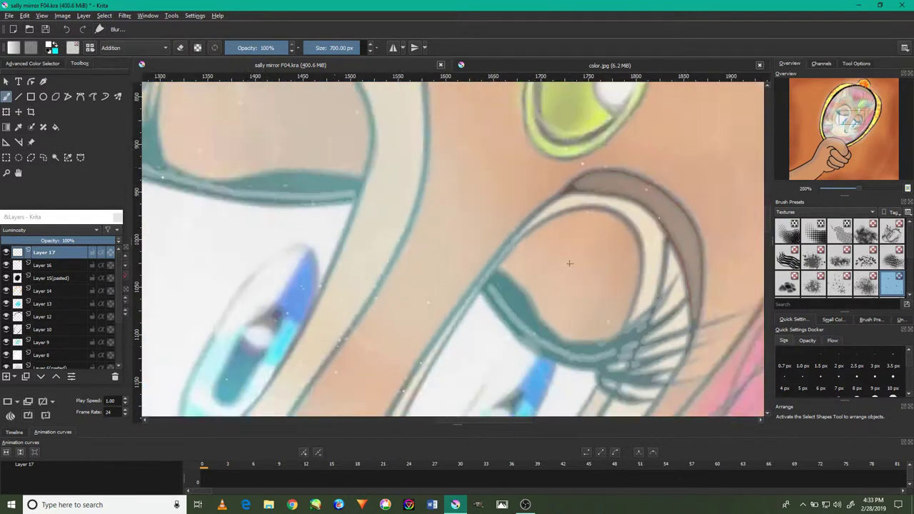
scroll(567, 262, "down", 3)
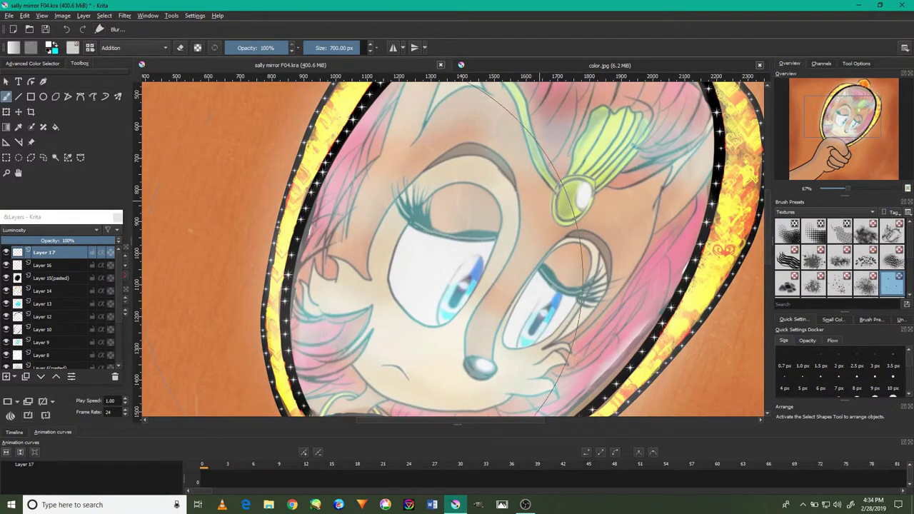
left_click(867, 286)
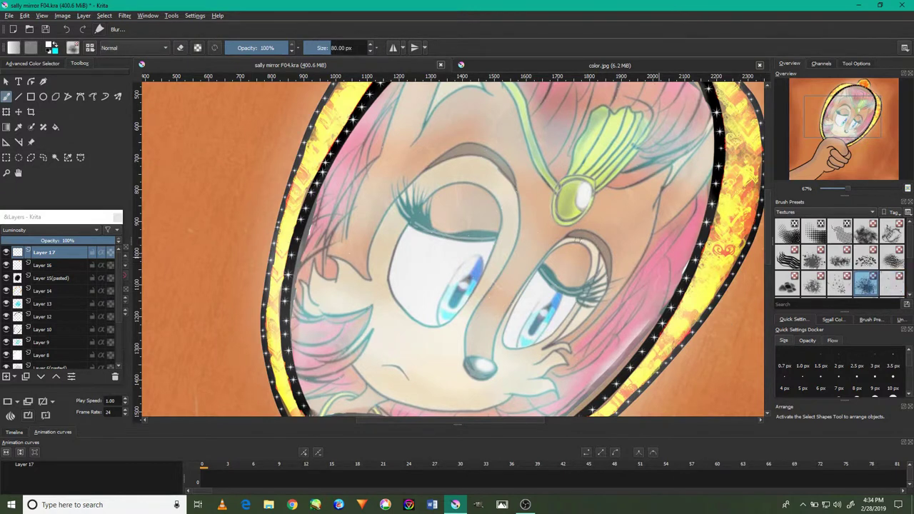
left_click_drag(521, 232, 495, 241)
scroll(495, 242, "up", 2)
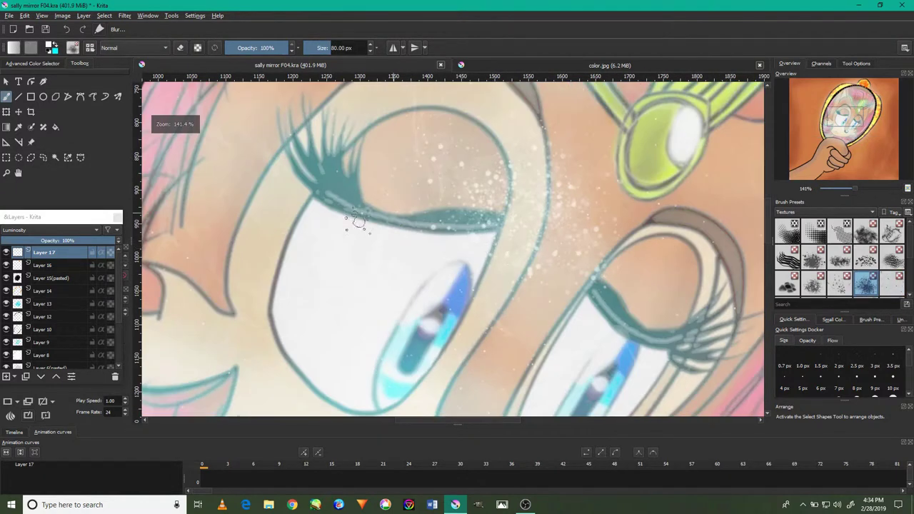
scroll(340, 293, "down", 3)
mouse_move(348, 334)
left_mouse_down()
mouse_move(485, 300)
mouse_move(457, 179)
mouse_move(407, 214)
mouse_move(317, 225)
mouse_move(322, 374)
mouse_move(485, 271)
mouse_move(455, 121)
mouse_move(499, 286)
mouse_move(432, 113)
mouse_move(300, 227)
mouse_move(327, 369)
mouse_move(370, 364)
left_mouse_up()
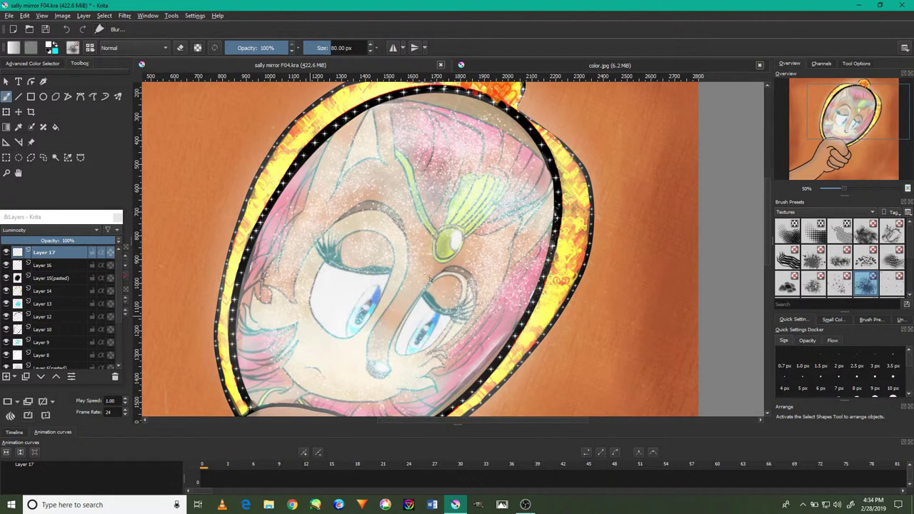
Step: Fade Layer 17's sparkles to 24% opacity
scroll(435, 289, "up", 1)
scroll(436, 290, "up", 1)
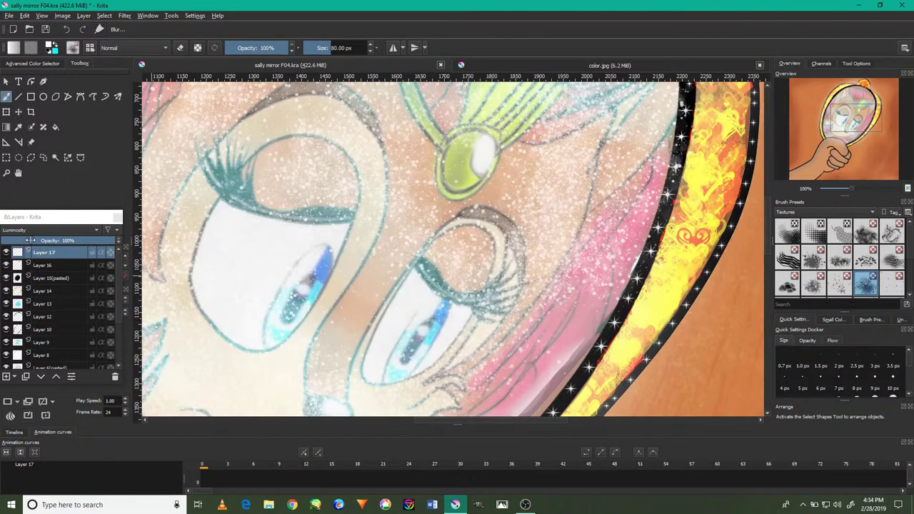
left_click_drag(31, 240, 33, 241)
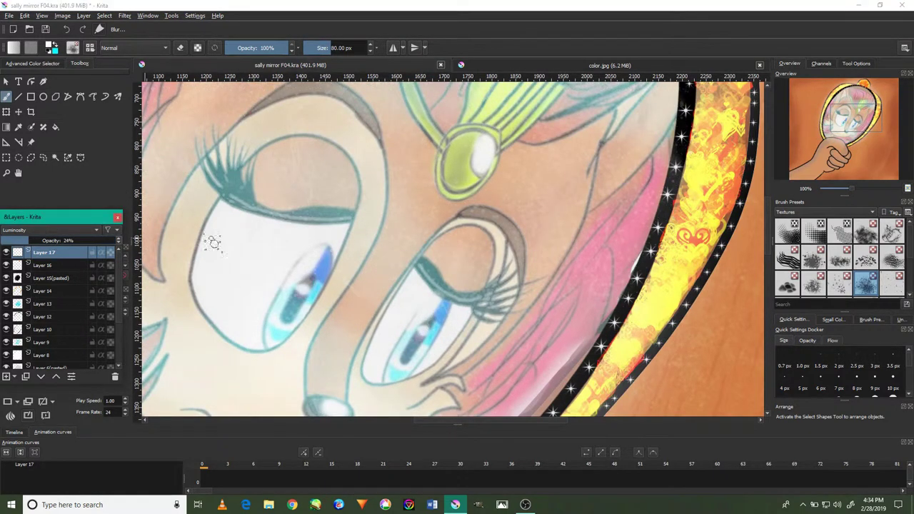
scroll(187, 241, "down", 1)
scroll(326, 302, "up", 1)
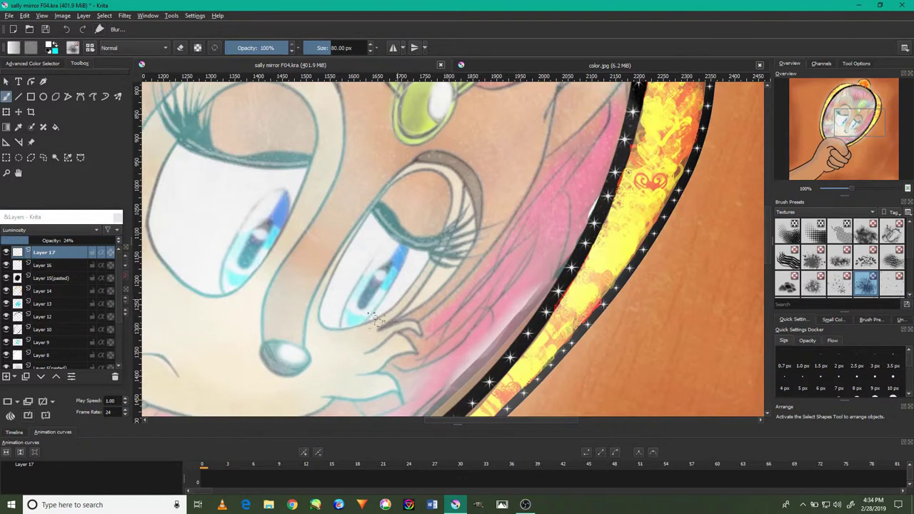
scroll(454, 323, "down", 2)
scroll(385, 336, "up", 1)
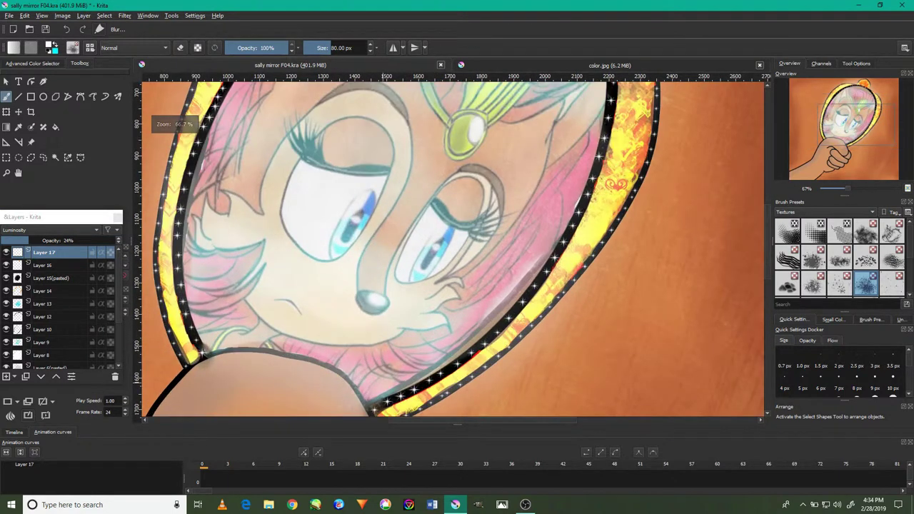
scroll(335, 185, "down", 1)
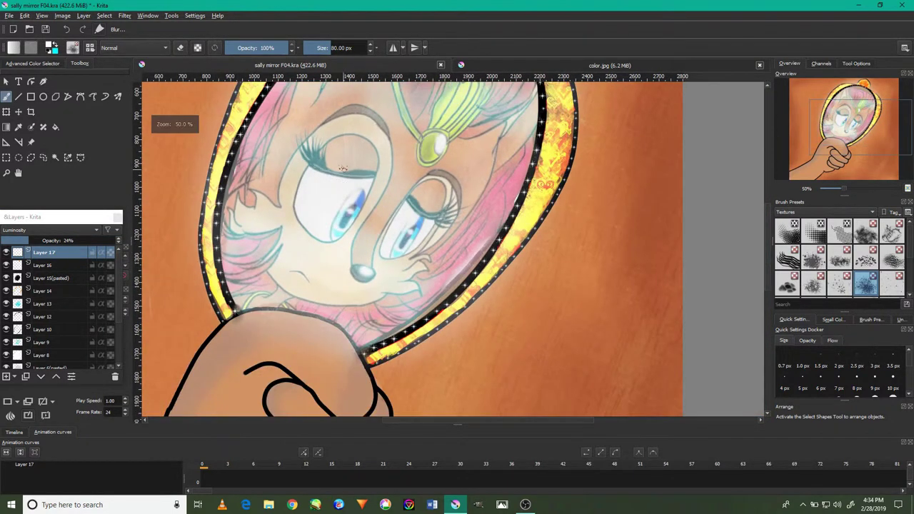
scroll(364, 165, "up", 5)
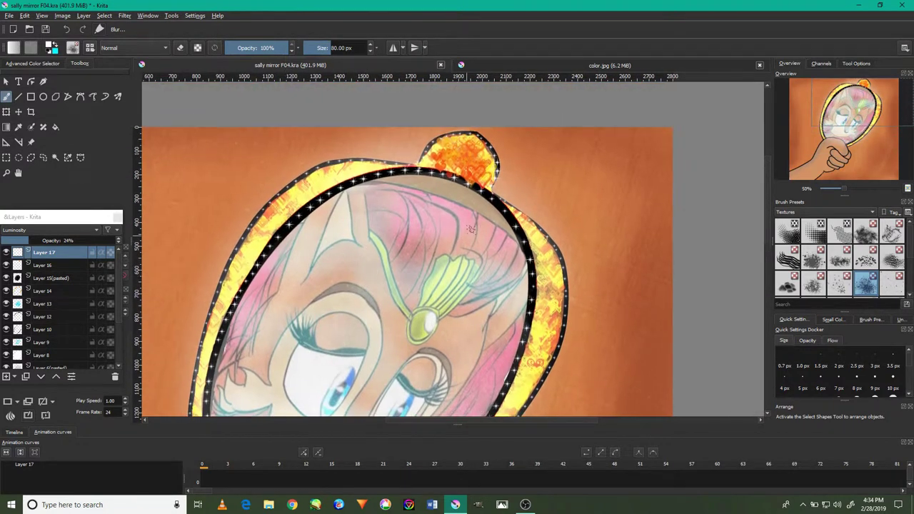
scroll(423, 226, "up", 3)
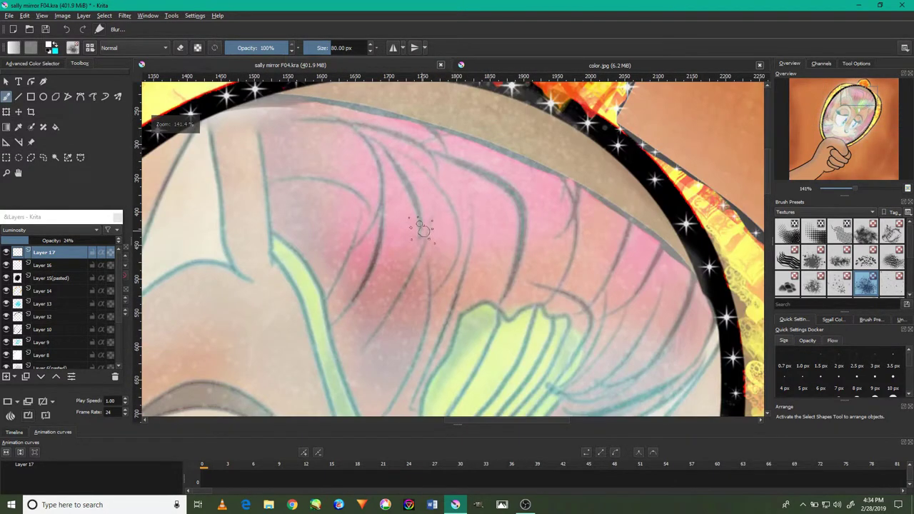
scroll(424, 224, "down", 1)
scroll(400, 250, "down", 1)
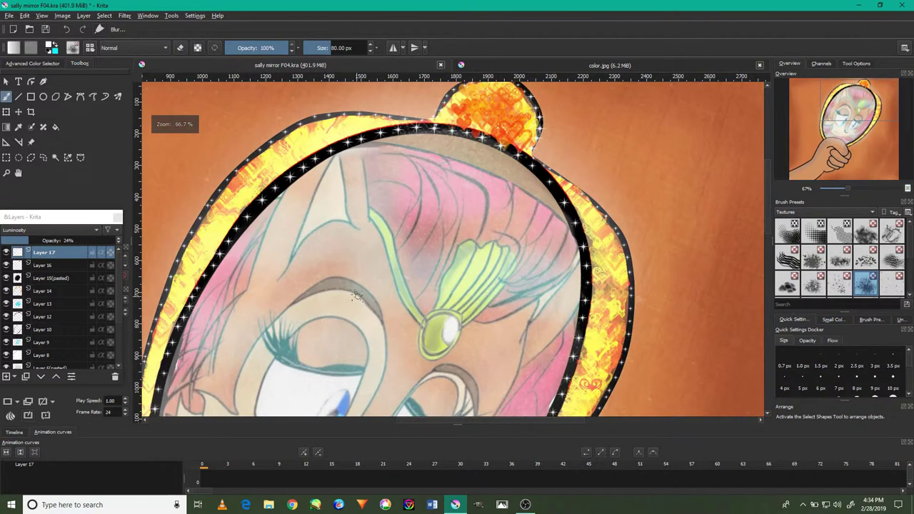
scroll(366, 357, "down", 3)
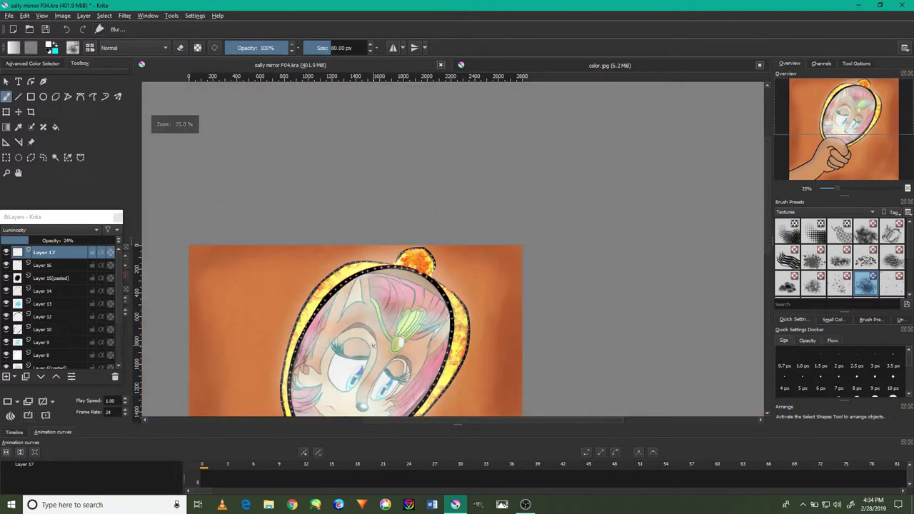
left_click_drag(363, 331, 345, 244)
scroll(367, 306, "up", 2)
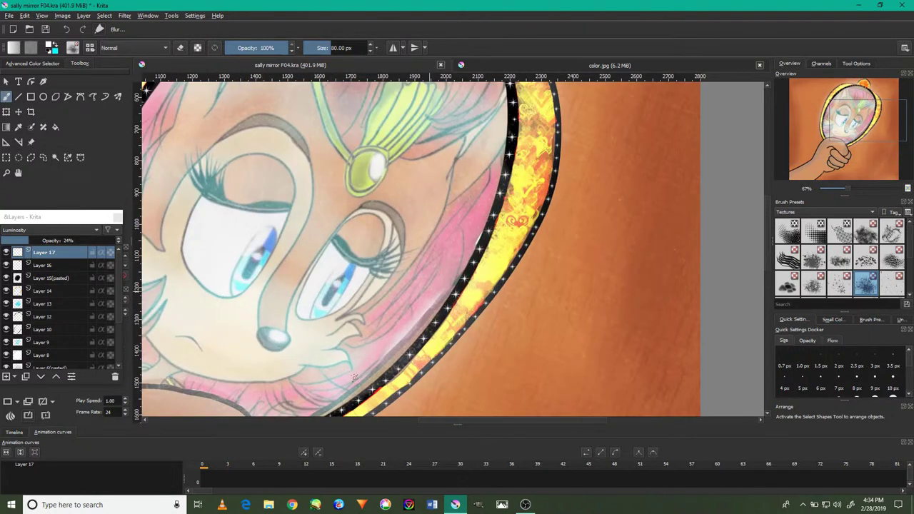
scroll(393, 307, "down", 3)
scroll(378, 228, "up", 3)
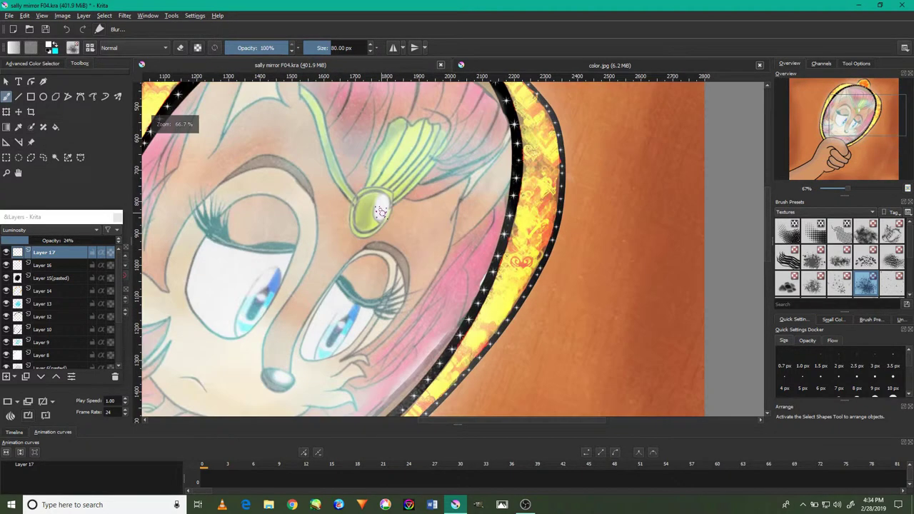
scroll(379, 228, "down", 1)
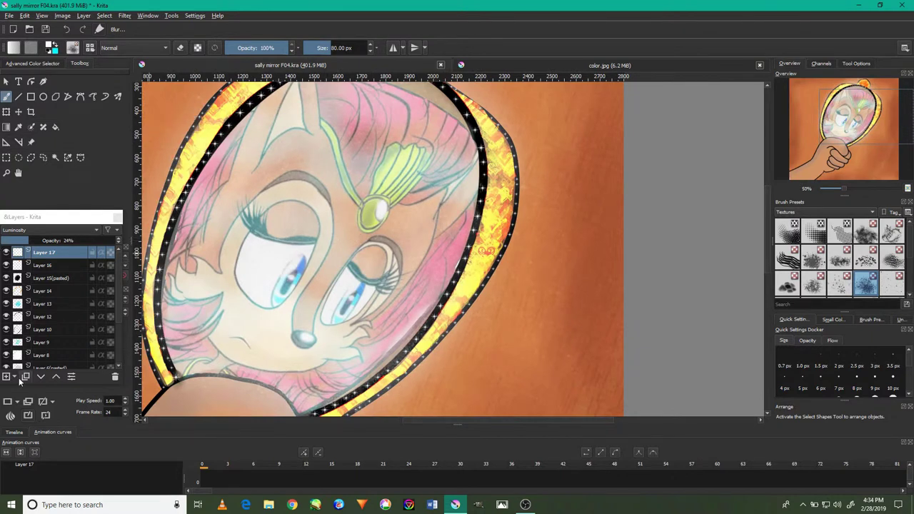
Step: Add a Luminosity-blended Layer 18 and pick yellow as the painting colour
left_click(8, 377)
left_click(47, 229)
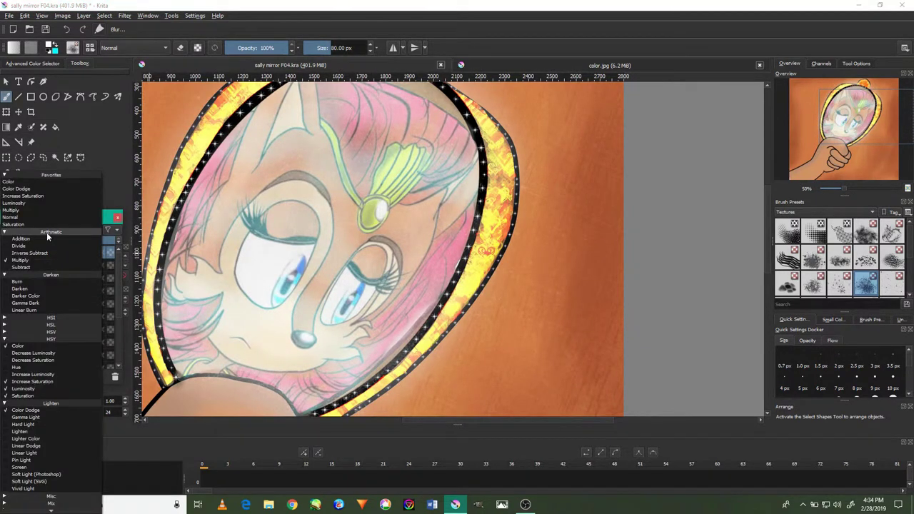
left_click(46, 205)
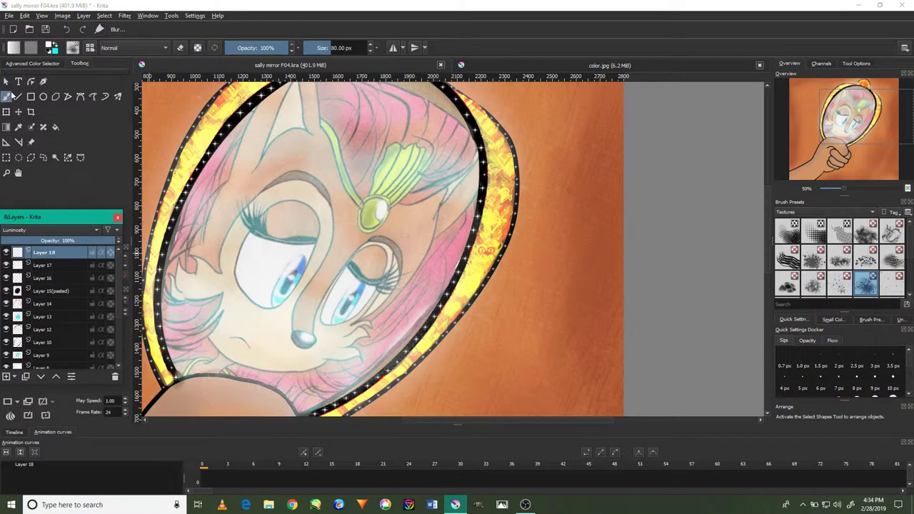
left_click(32, 64)
left_click(34, 105)
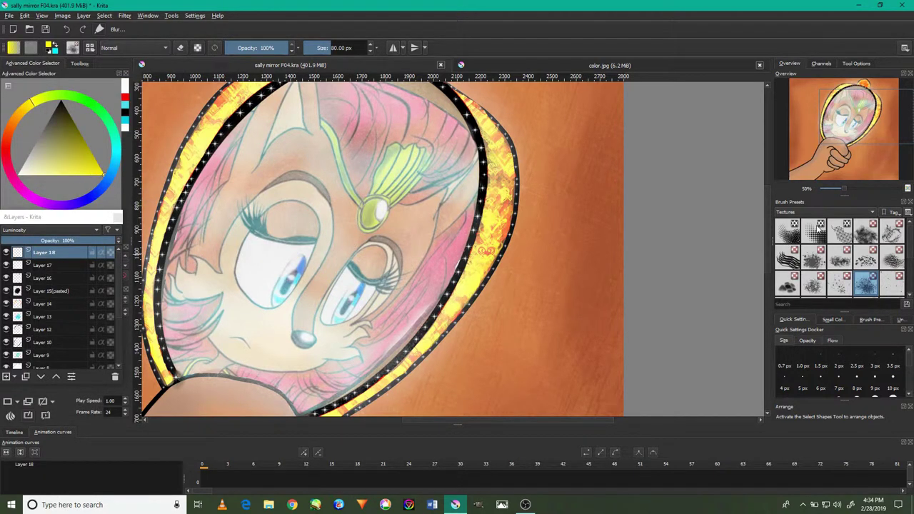
Step: Paint soft light over the eyes, nose and cheeks with a 600 px Digital soft brush
left_click(832, 213)
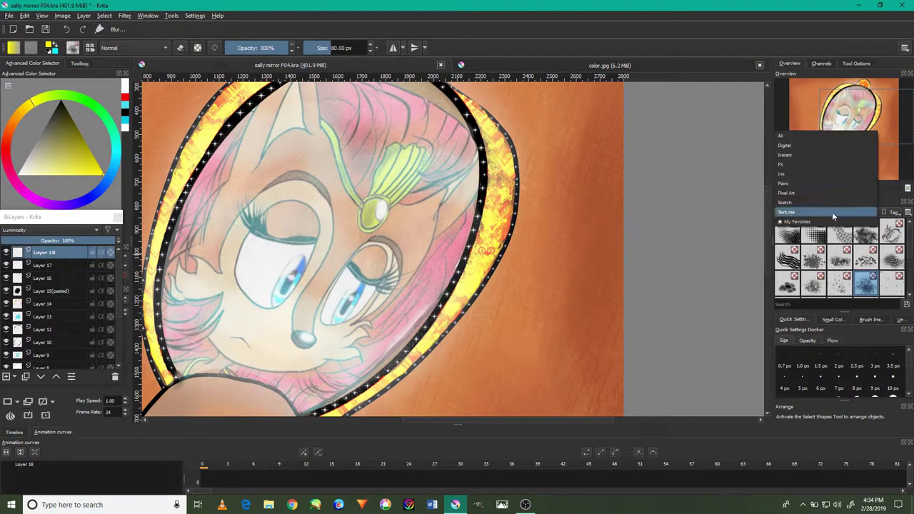
left_click(841, 153)
left_click(865, 230)
left_click_drag(371, 207, 300, 300)
left_click_drag(307, 250, 273, 212)
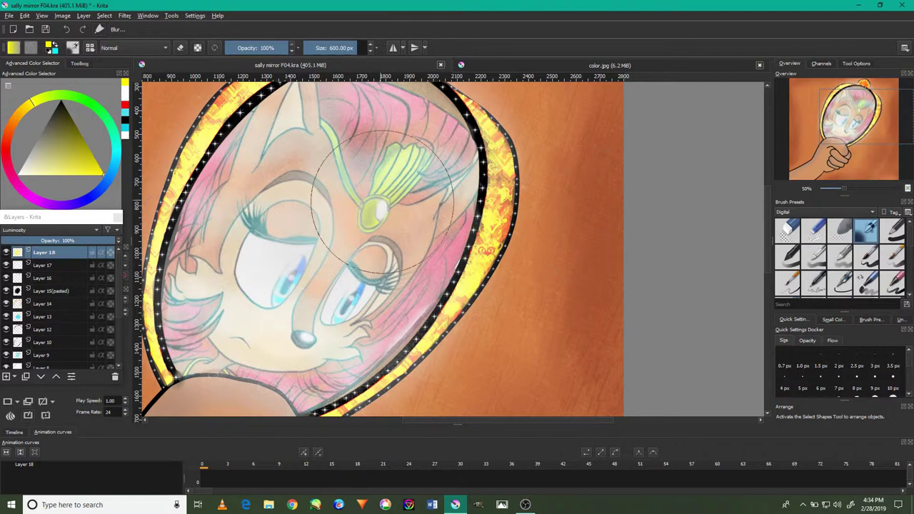
Step: Switch Layer 18 to Color Dodge, glow from left eye to forehead gem, fade to 9%
left_click(50, 230)
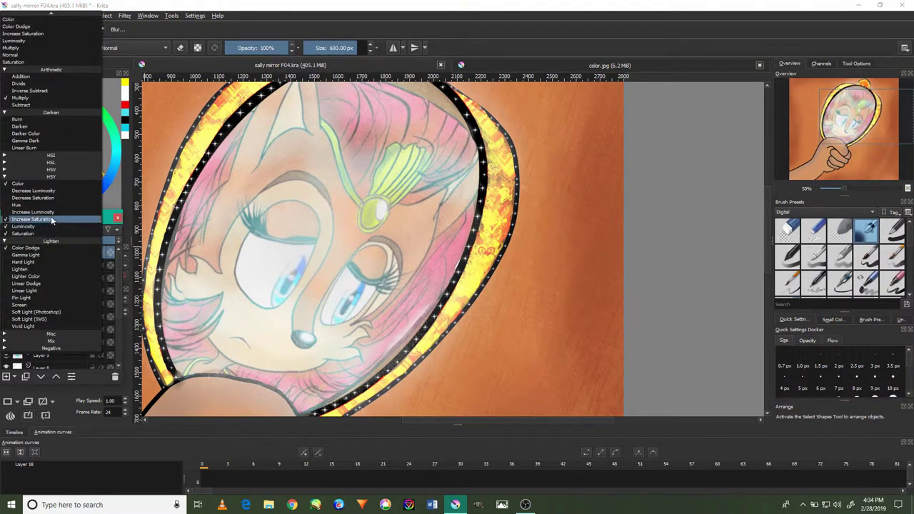
left_click(29, 32)
left_click_drag(238, 205, 380, 168)
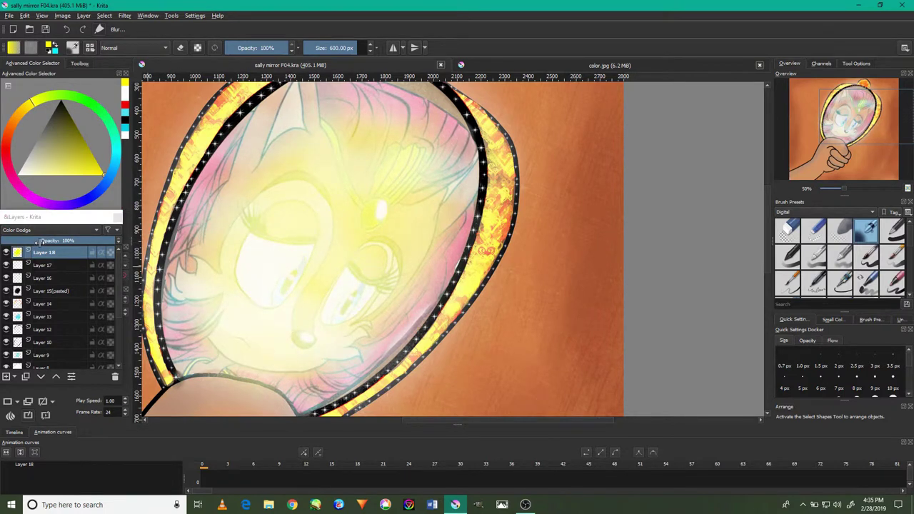
left_click_drag(57, 240, 23, 240)
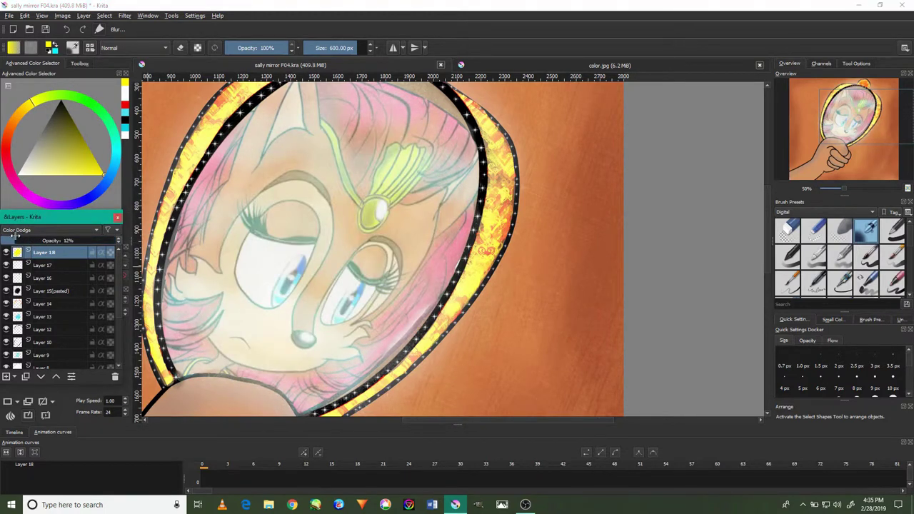
Step: Dab a soft glow beside the eye at 100% zoom, then select Layer 3(pasted)
key("2")
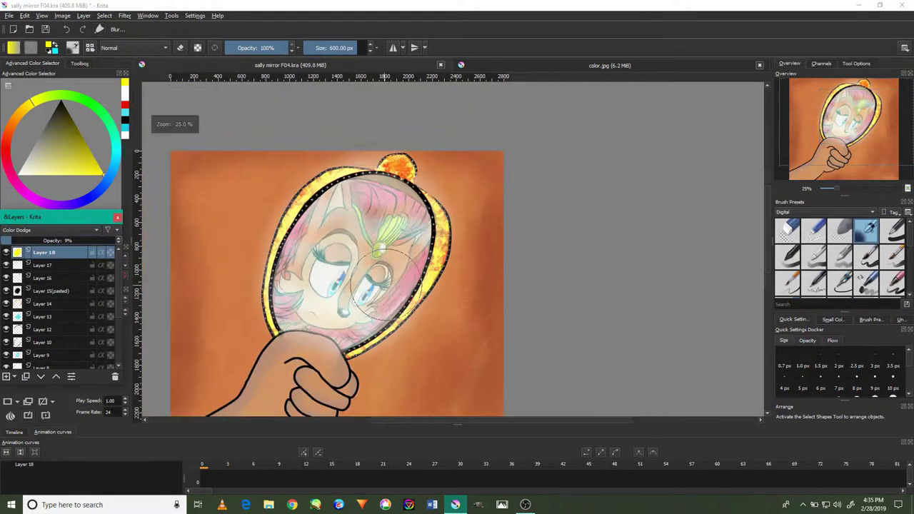
key("1")
scroll(382, 285, "up", 1)
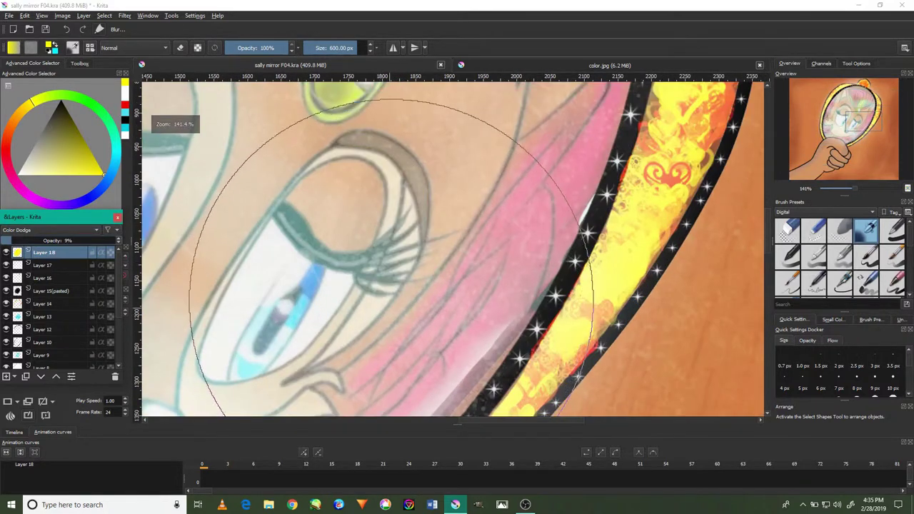
left_click(414, 250)
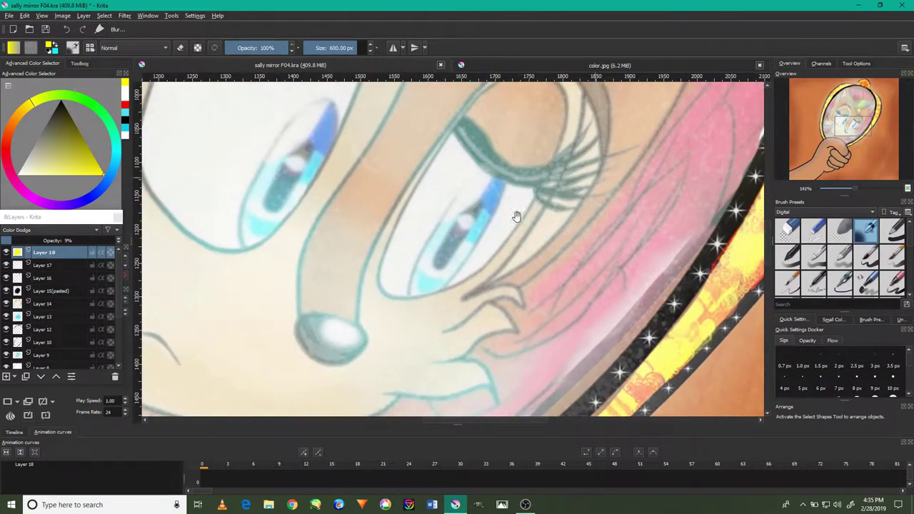
left_click_drag(439, 251, 597, 190)
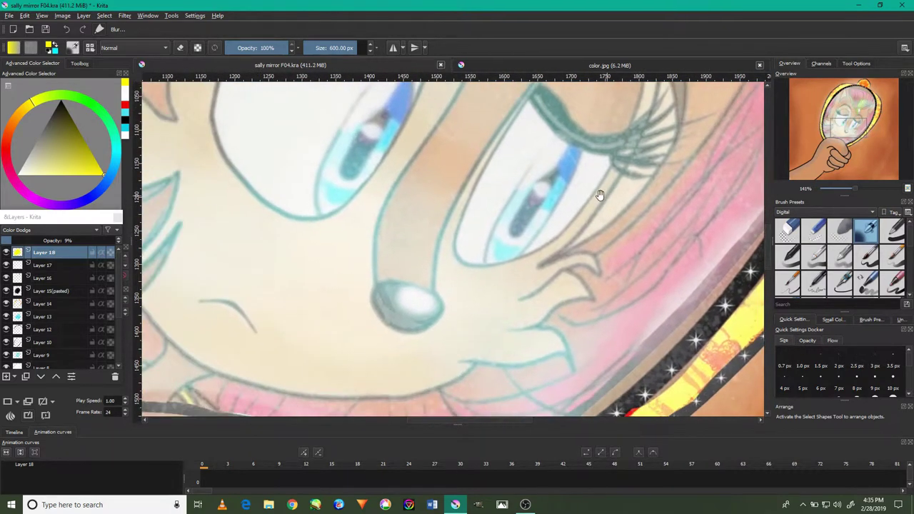
scroll(546, 250, "down", 4)
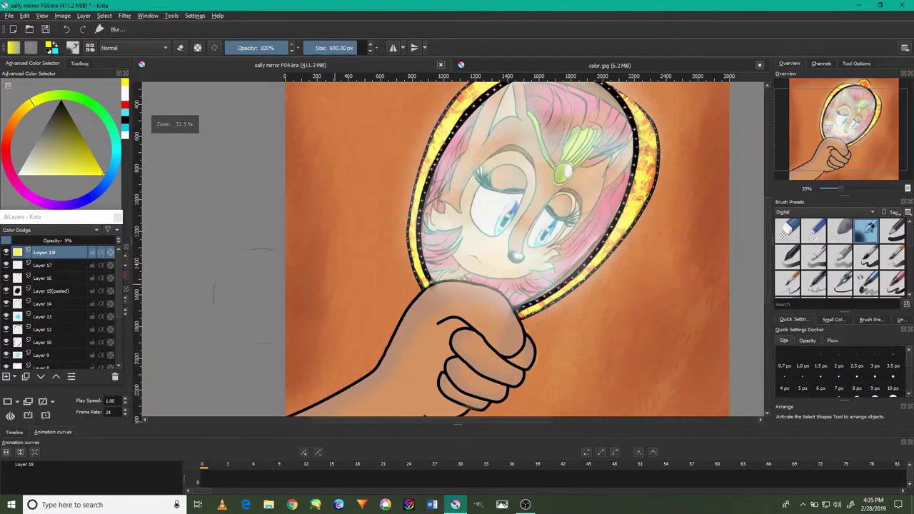
scroll(92, 357, "down", 3)
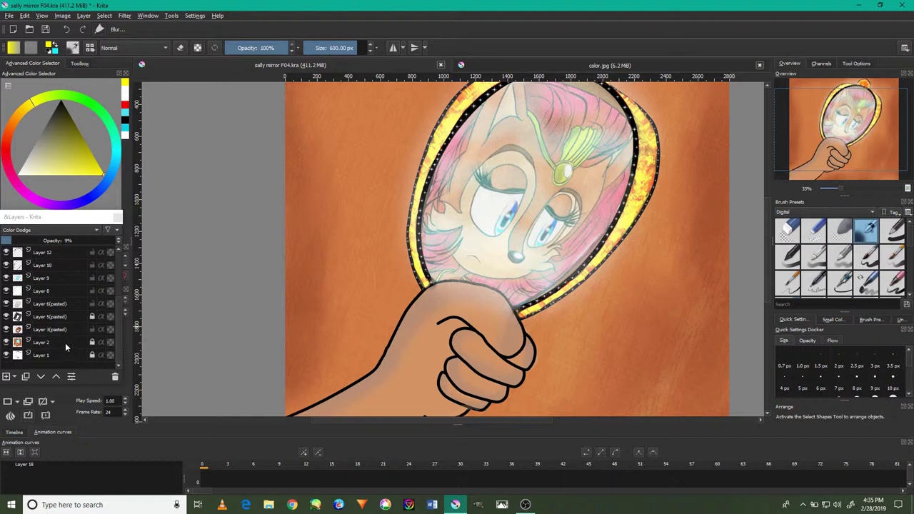
left_click(87, 330)
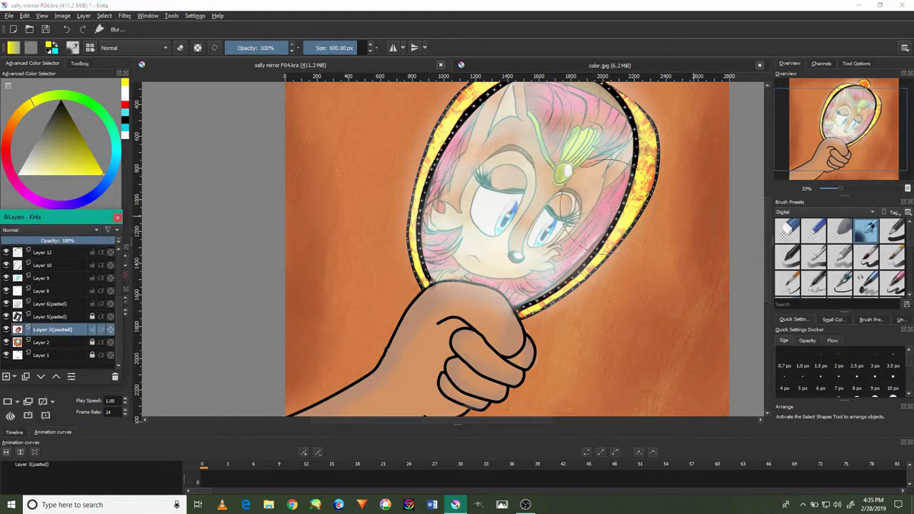
Step: Pick blue, shrink the brush, and undo a trial light-blue stroke in the iris
left_click(114, 178)
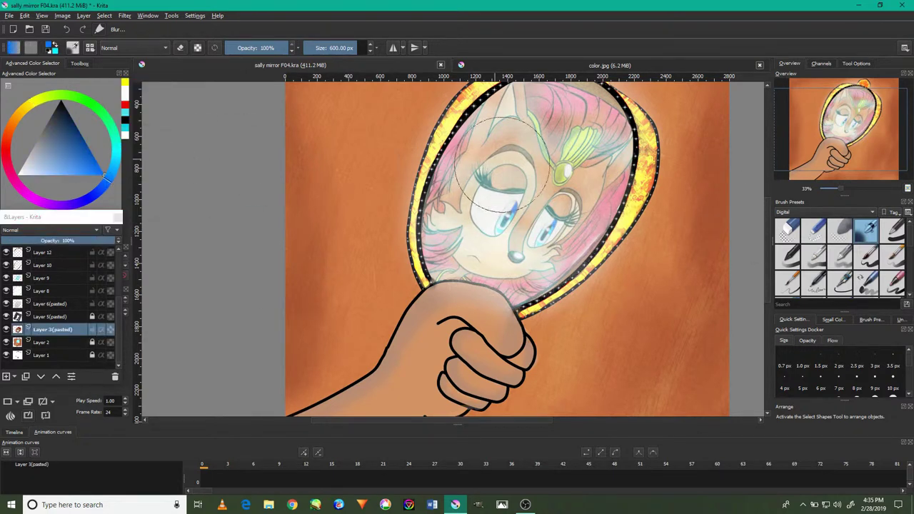
scroll(525, 264, "up", 2)
scroll(525, 264, "up", 1)
key("bracketleft")
key("bracketleft")
key("bracketleft")
key("bracketleft")
key("bracketleft")
key("bracketleft")
key("bracketleft")
key("bracketleft")
key("bracketleft")
key("bracketleft")
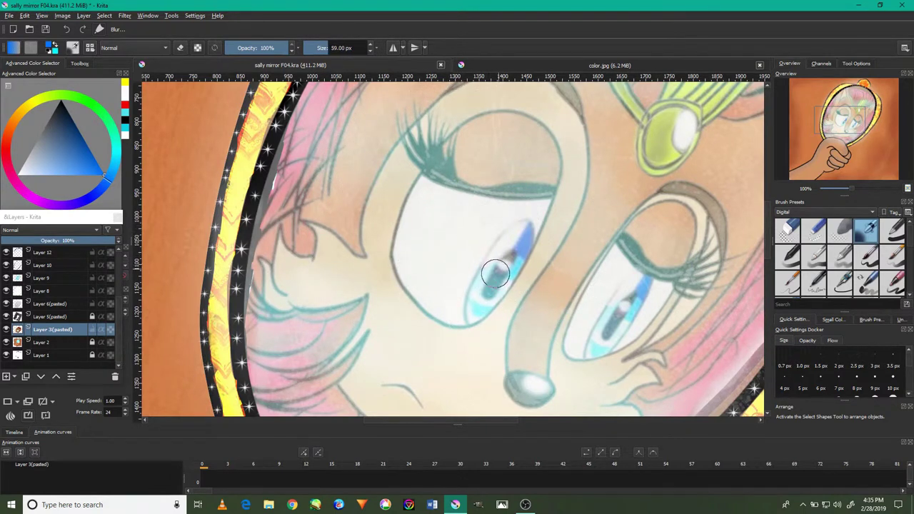
left_click_drag(495, 273, 486, 287)
left_click(68, 29)
Step: Pan and zoom across the mirror artwork
scroll(532, 282, "down", 3)
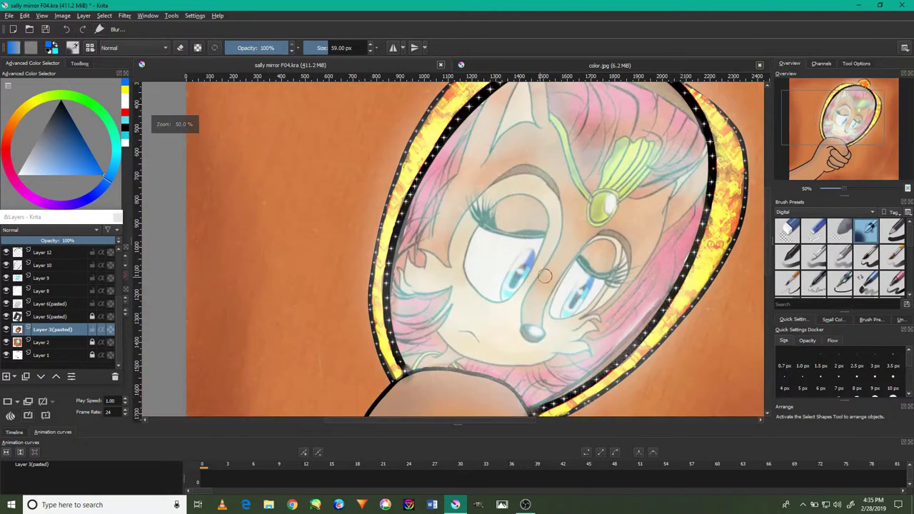
scroll(541, 277, "down", 2)
scroll(567, 260, "up", 2)
scroll(585, 246, "up", 2)
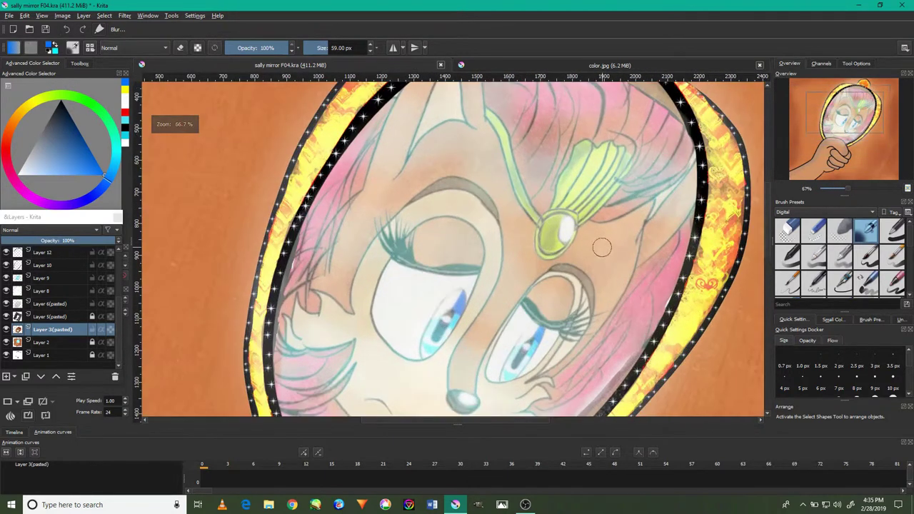
scroll(602, 247, "down", 1)
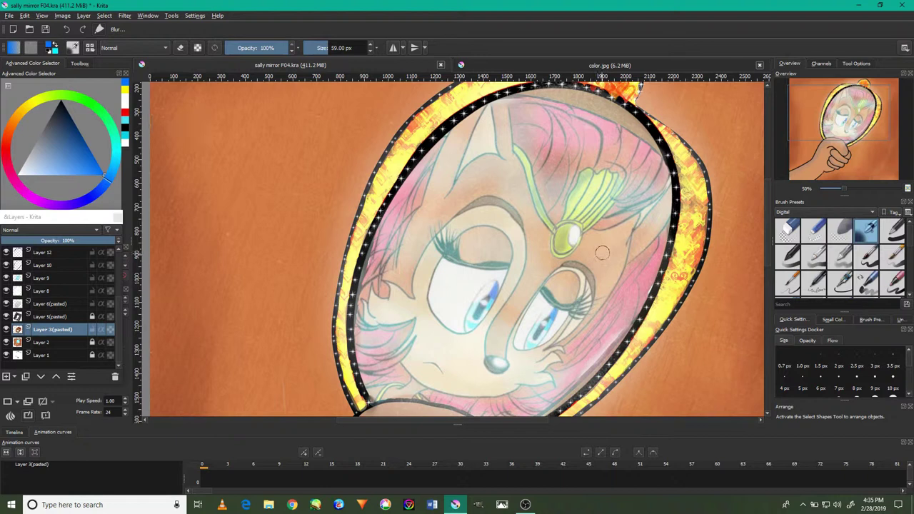
left_click_drag(655, 206, 643, 254)
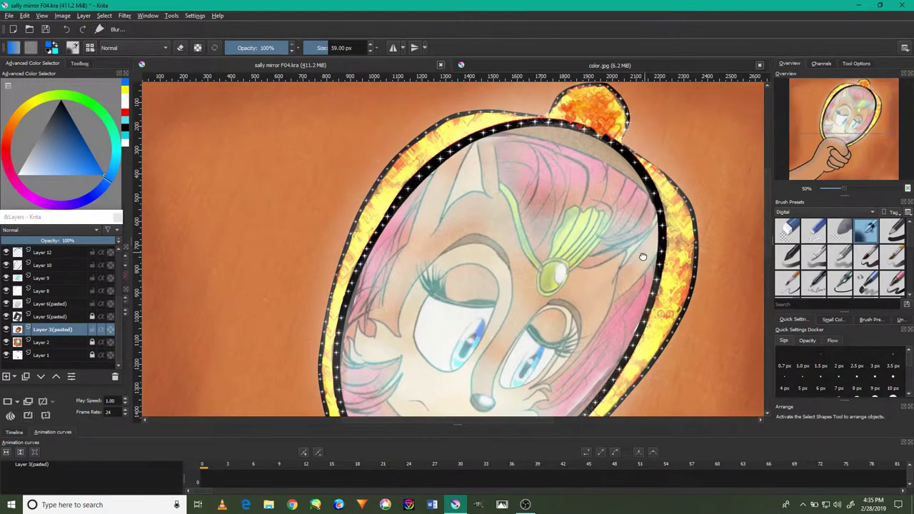
left_click_drag(623, 293, 620, 236)
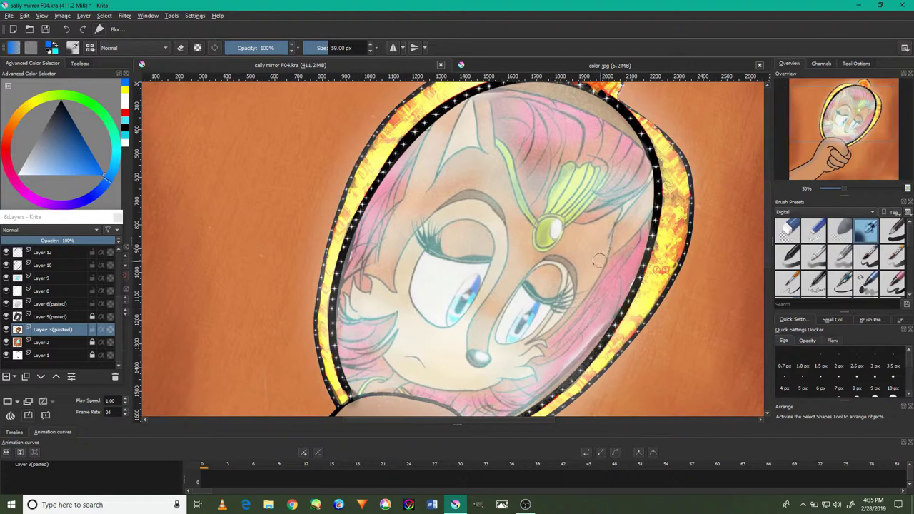
scroll(599, 261, "down", 1)
scroll(611, 265, "up", 2)
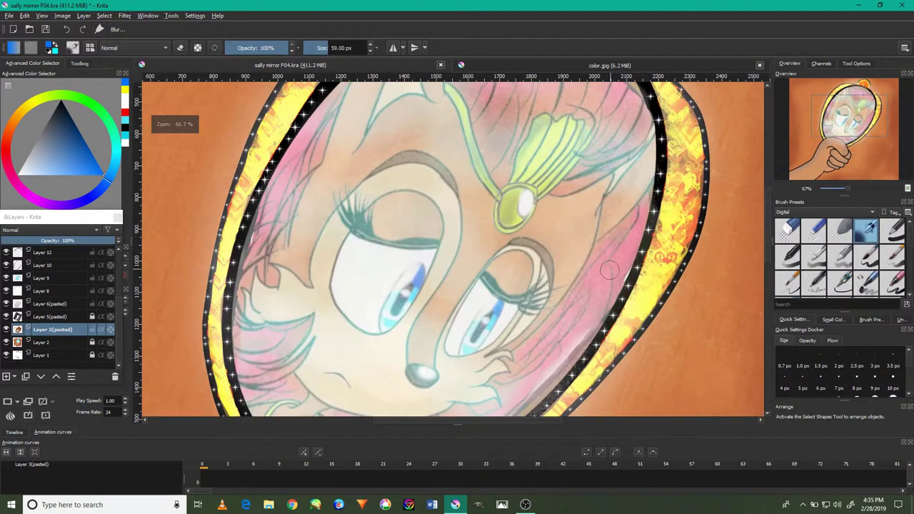
scroll(611, 265, "up", 2)
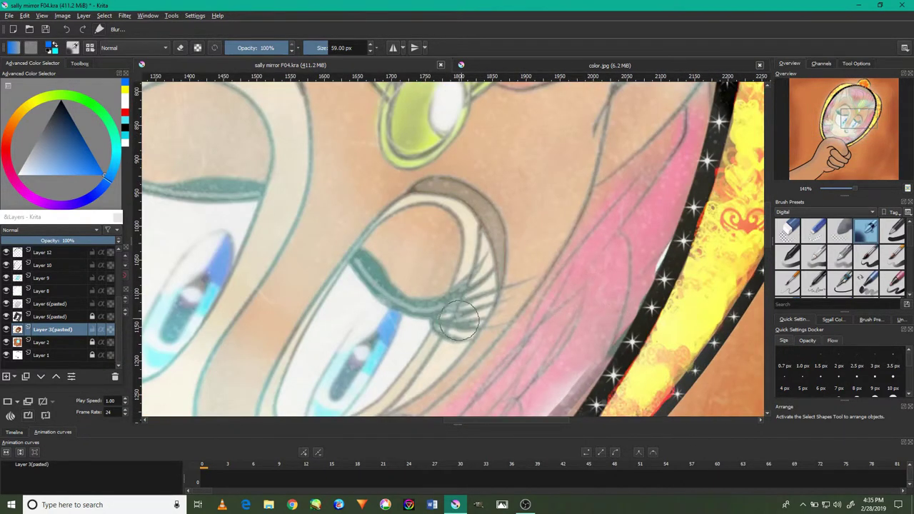
Step: Inspect the face, eyes, hair, rim and forehead gem, then reselect Layer 18
left_click_drag(444, 330, 551, 235)
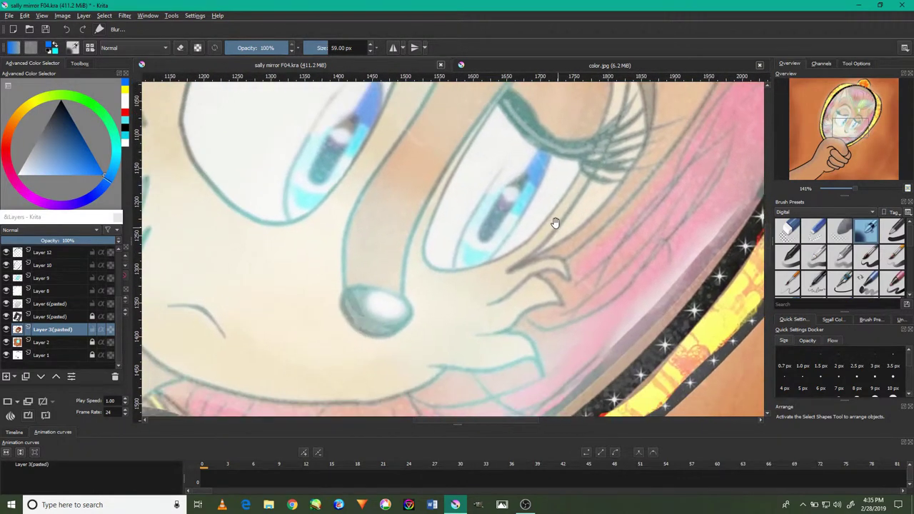
left_click_drag(514, 302, 544, 243)
left_click_drag(474, 274, 550, 289)
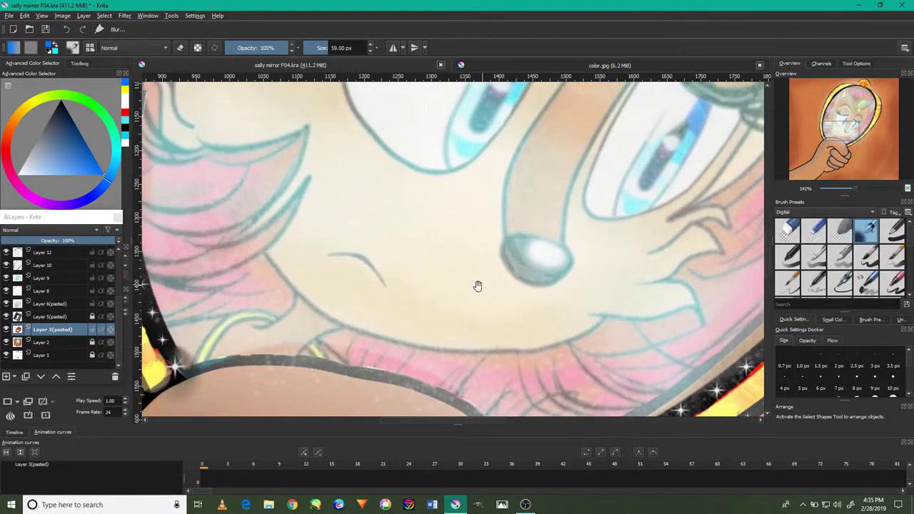
left_click_drag(467, 309, 504, 275)
left_click_drag(433, 253, 379, 327)
mouse_move(436, 214)
left_mouse_down()
mouse_move(445, 210)
mouse_move(428, 272)
left_mouse_up()
mouse_move(452, 227)
left_mouse_down()
mouse_move(472, 249)
mouse_move(434, 340)
left_mouse_up()
mouse_move(471, 257)
left_mouse_down()
mouse_move(472, 315)
mouse_move(452, 287)
left_mouse_up()
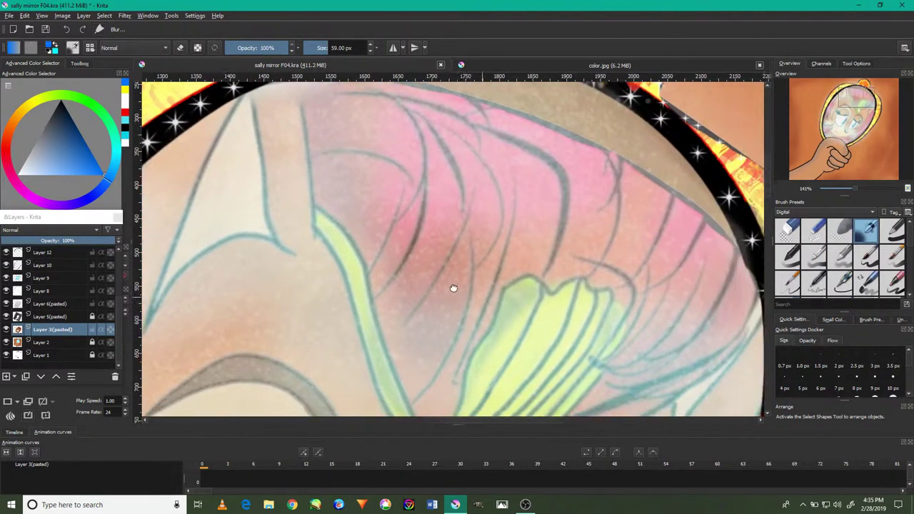
left_click_drag(556, 293, 478, 294)
left_click_drag(602, 312, 569, 153)
mouse_move(593, 255)
left_mouse_down()
mouse_move(584, 205)
mouse_move(592, 310)
mouse_move(520, 300)
mouse_move(577, 213)
left_mouse_up()
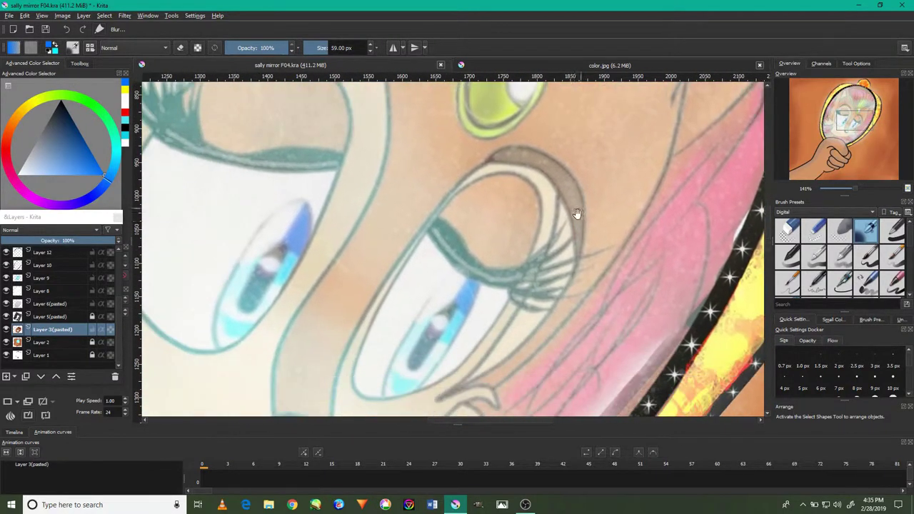
scroll(532, 310, "down", 3)
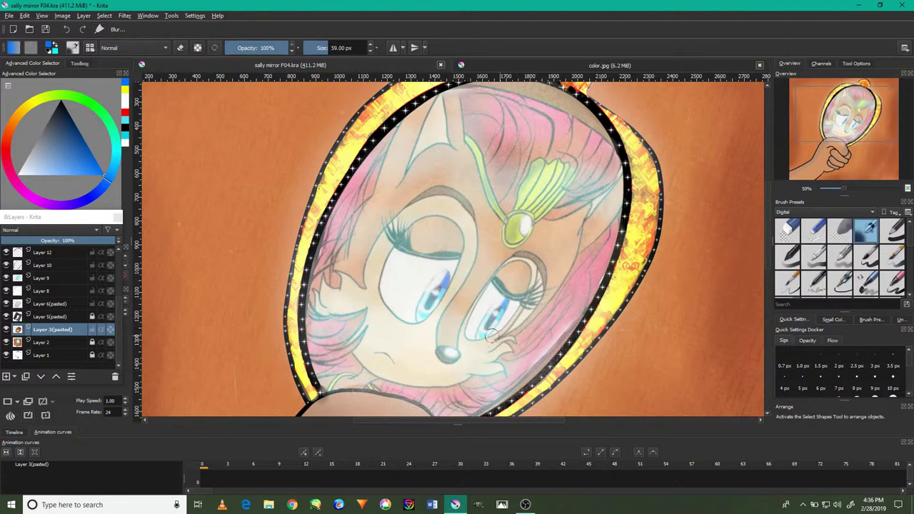
left_click(120, 323)
scroll(120, 319, "up", 2)
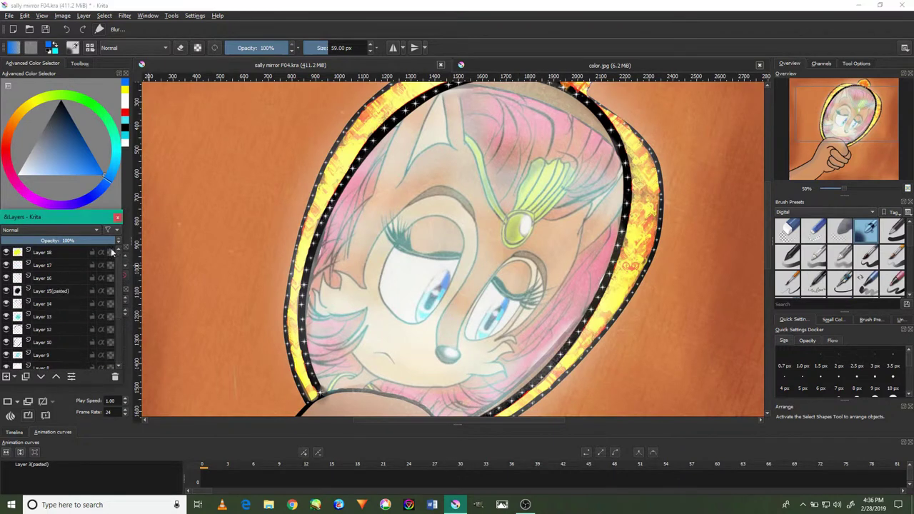
Step: Add Layer 19 above Layer 18, blending in Lighter Color mode
left_click(72, 252)
left_click(7, 377)
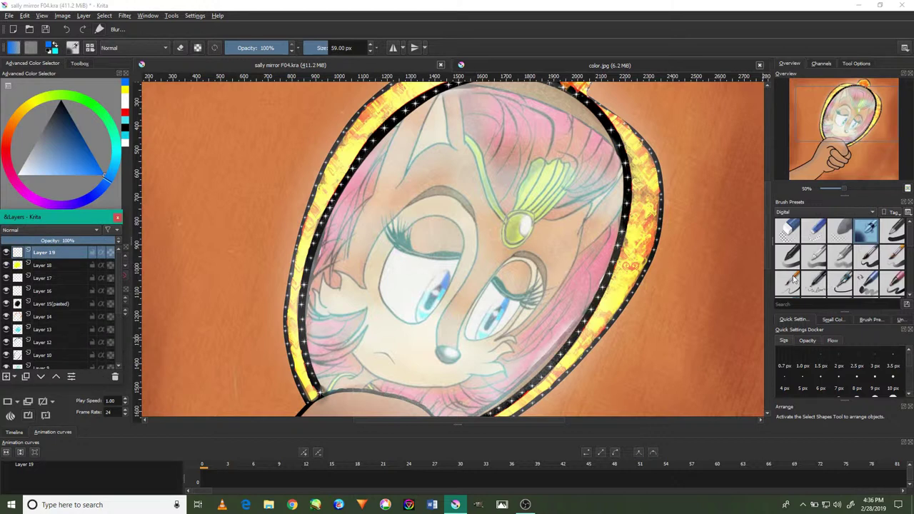
left_click(61, 227)
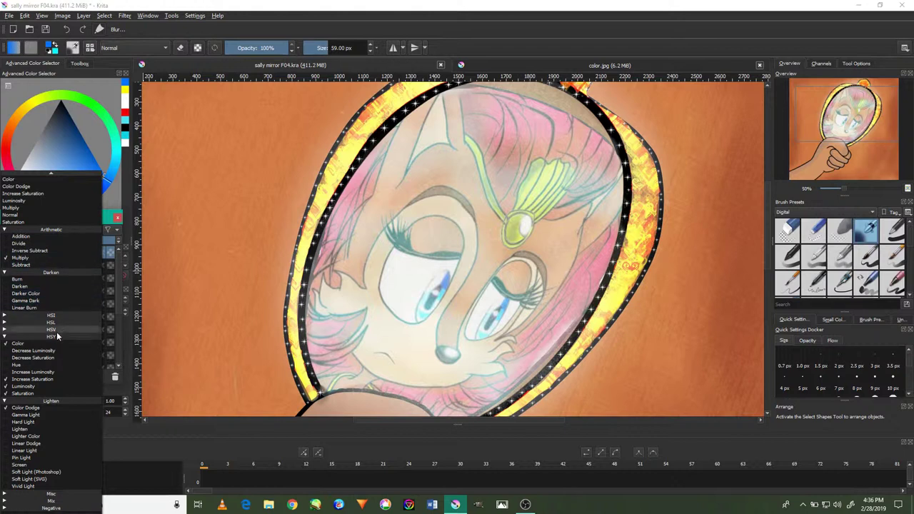
left_click(48, 437)
scroll(260, 262, "up", 2)
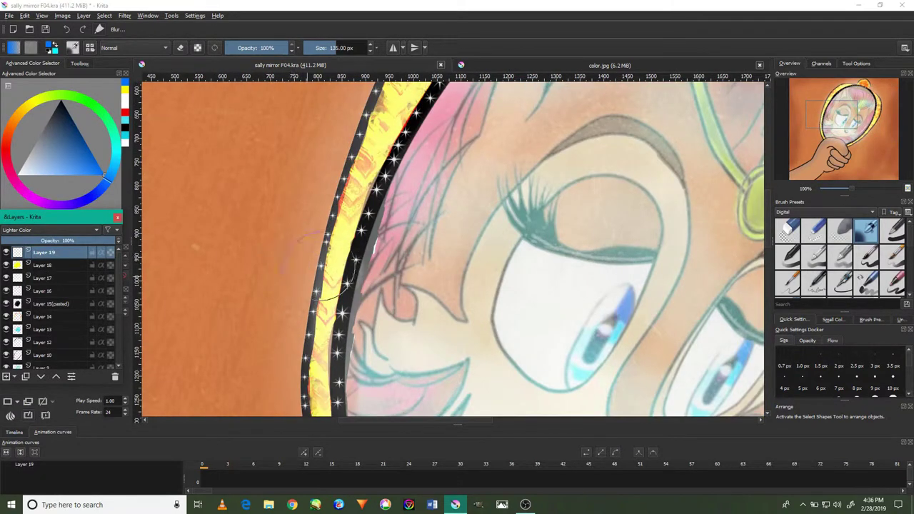
Step: Paint blue and yellow along the mirror's top outline arc band
left_click_drag(322, 269, 358, 166)
left_click_drag(314, 184, 299, 278)
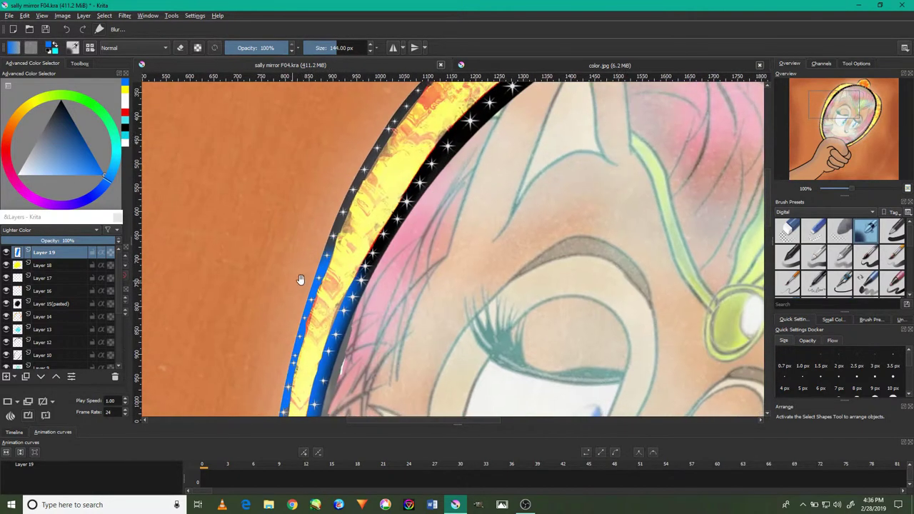
left_click_drag(334, 237, 347, 268)
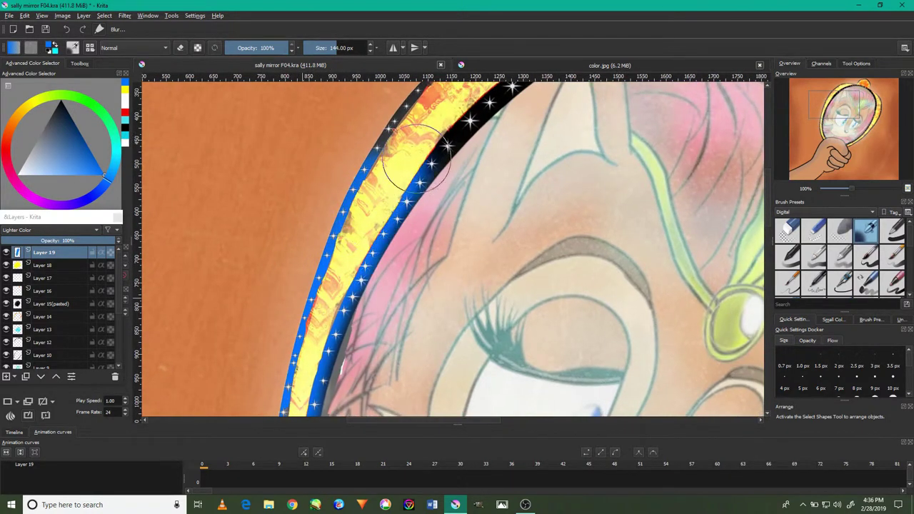
left_click_drag(349, 266, 278, 338)
mouse_move(335, 239)
left_mouse_down()
mouse_move(440, 123)
mouse_move(364, 189)
left_mouse_up()
left_click_drag(428, 154, 333, 229)
mouse_move(421, 186)
left_mouse_down()
mouse_move(318, 243)
mouse_move(521, 187)
left_mouse_up()
mouse_move(428, 200)
left_mouse_down()
mouse_move(532, 182)
mouse_move(571, 136)
mouse_move(714, 235)
mouse_move(614, 203)
mouse_move(615, 129)
mouse_move(671, 128)
left_mouse_up()
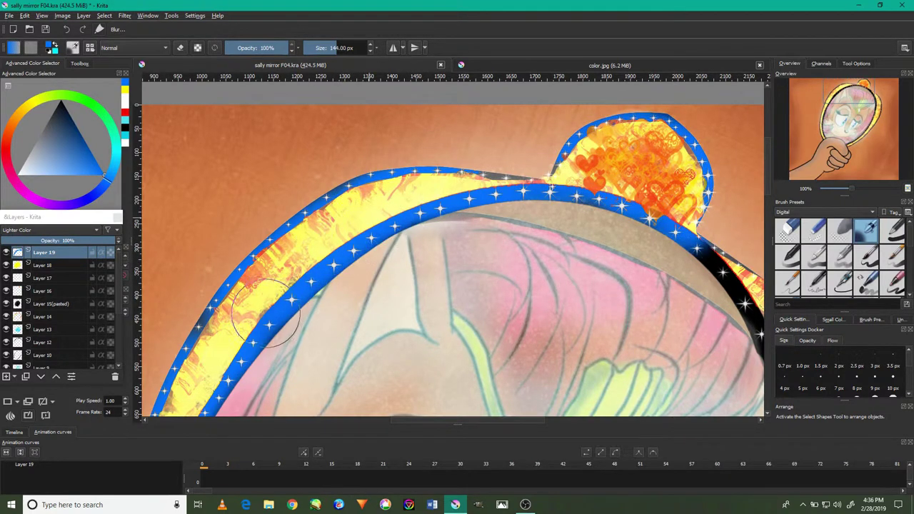
Step: At 100% zoom, extend the blue rim down the mirror's right edge
key("minus")
key("minus")
key("minus")
key("1")
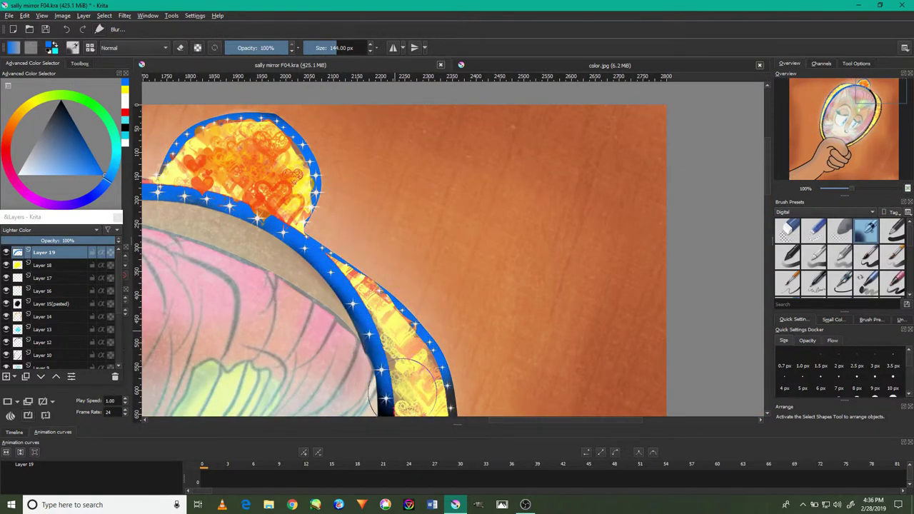
scroll(386, 321, "down", 2)
scroll(389, 325, "down", 2)
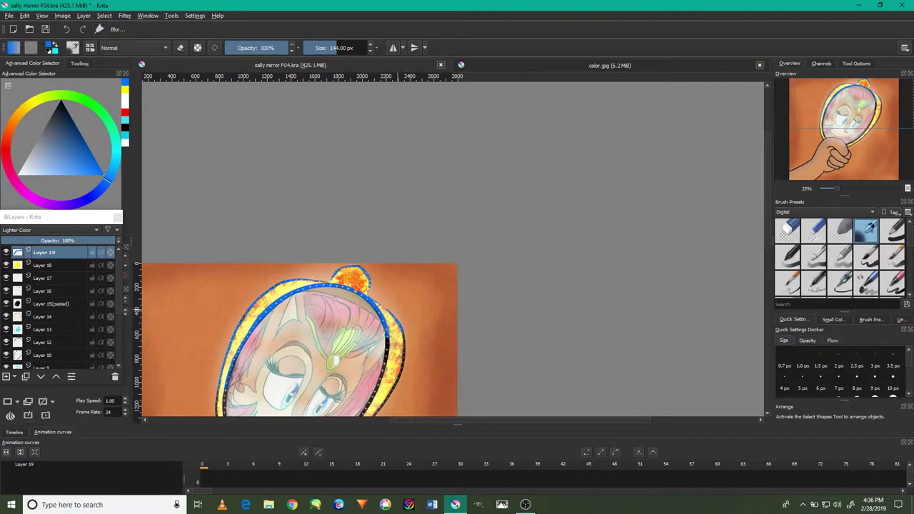
left_click_drag(397, 327, 434, 232)
scroll(430, 227, "up", 3)
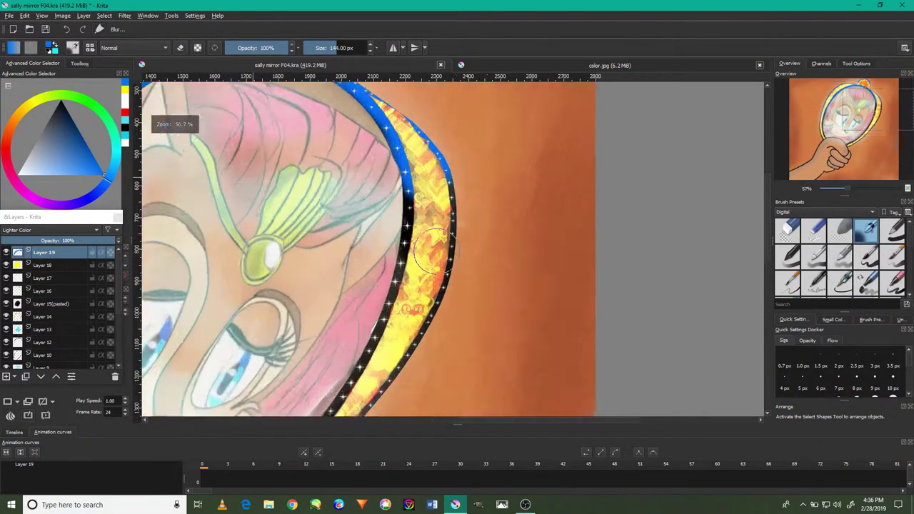
scroll(431, 227, "up", 1)
left_click_drag(430, 164, 387, 296)
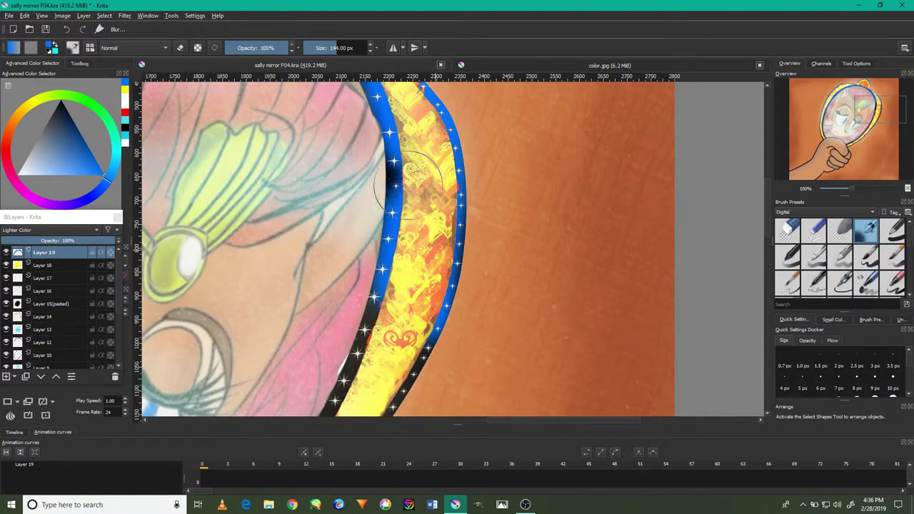
Step: Pan over the face, eyes and hand to review the rim
scroll(389, 296, "down", 2)
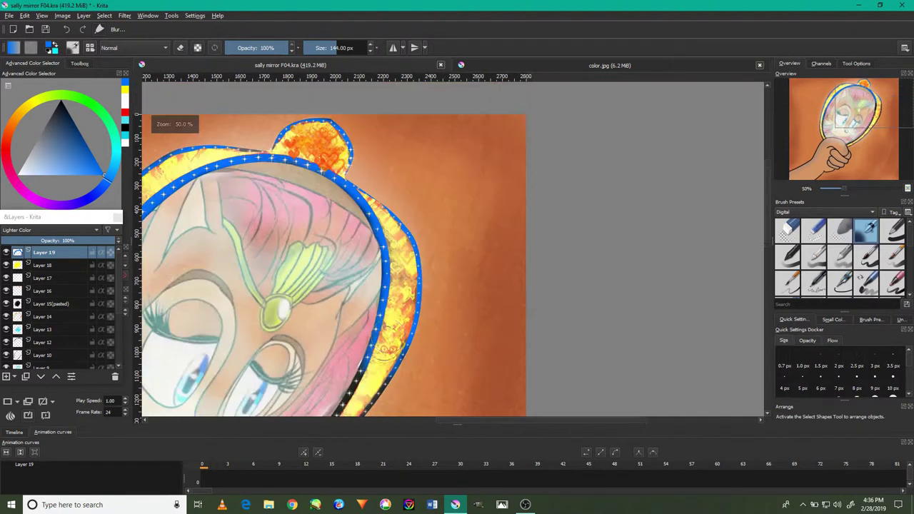
scroll(389, 297, "up", 2)
scroll(389, 314, "down", 1)
scroll(392, 330, "down", 1)
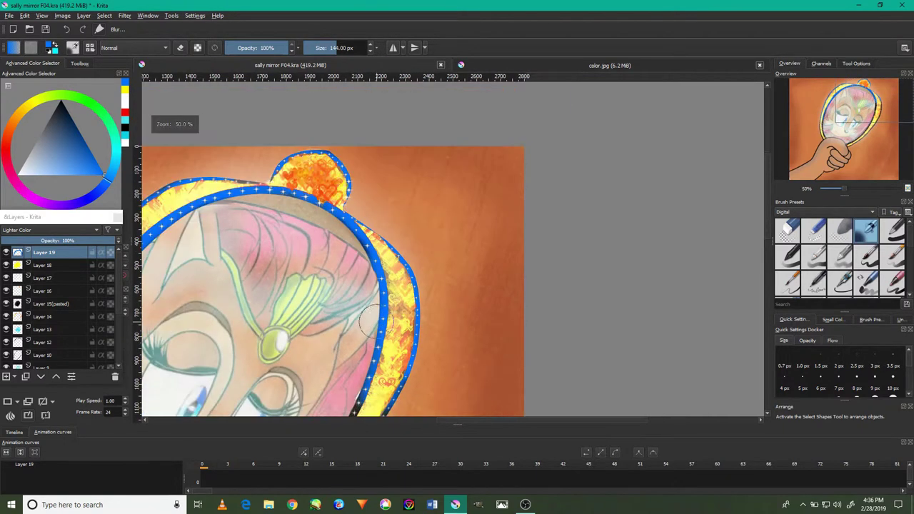
left_click_drag(392, 301, 452, 173)
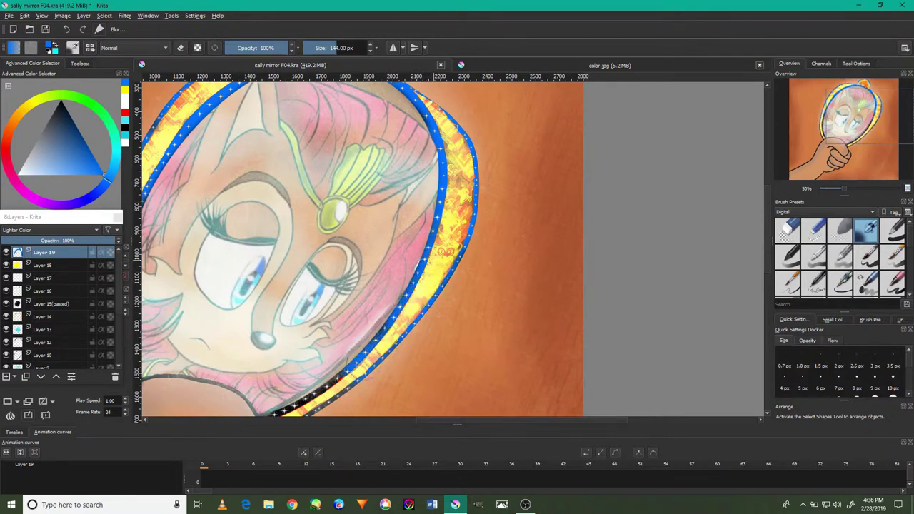
mouse_move(345, 384)
left_mouse_down()
mouse_move(424, 323)
mouse_move(373, 350)
left_mouse_up()
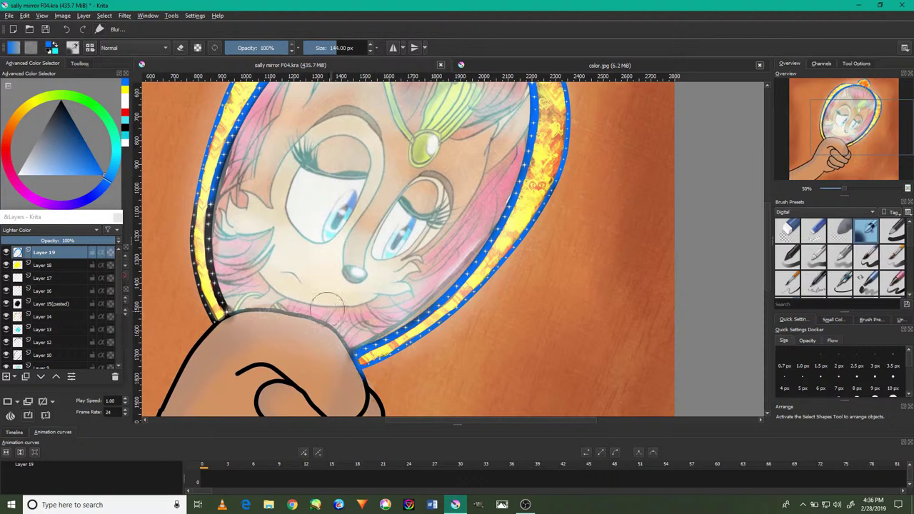
scroll(321, 269, "down", 2)
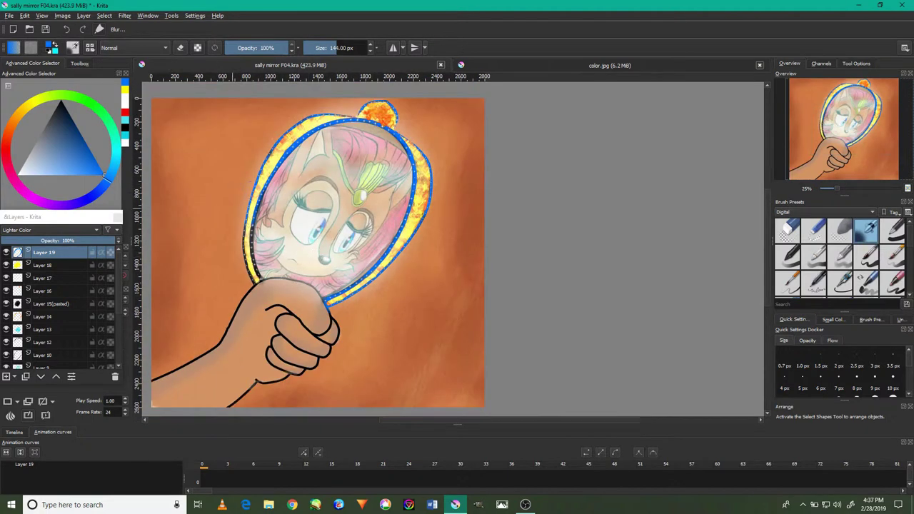
Step: Paint the blue outer edge up the mirror's left rim
scroll(256, 278, "up", 4)
mouse_move(300, 353)
left_mouse_down()
mouse_move(284, 352)
mouse_move(268, 136)
left_mouse_up()
scroll(300, 336, "down", 2)
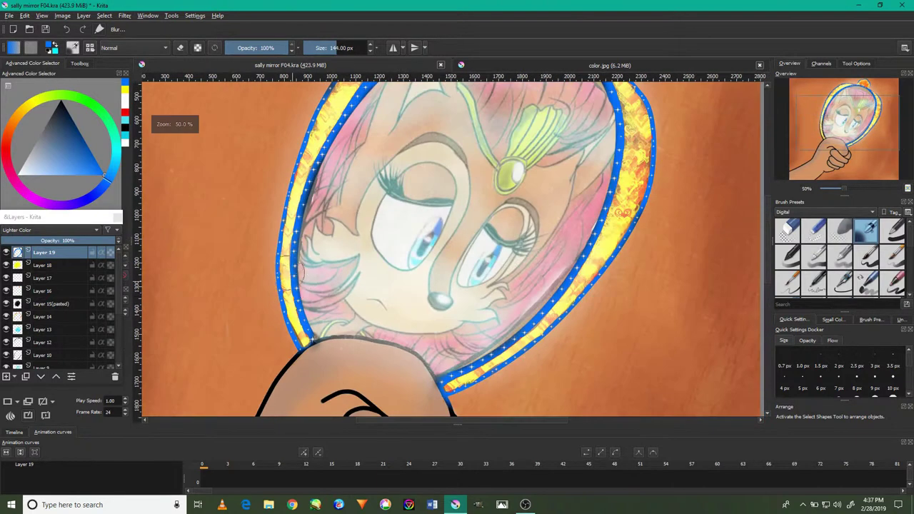
left_click_drag(471, 195, 511, 280)
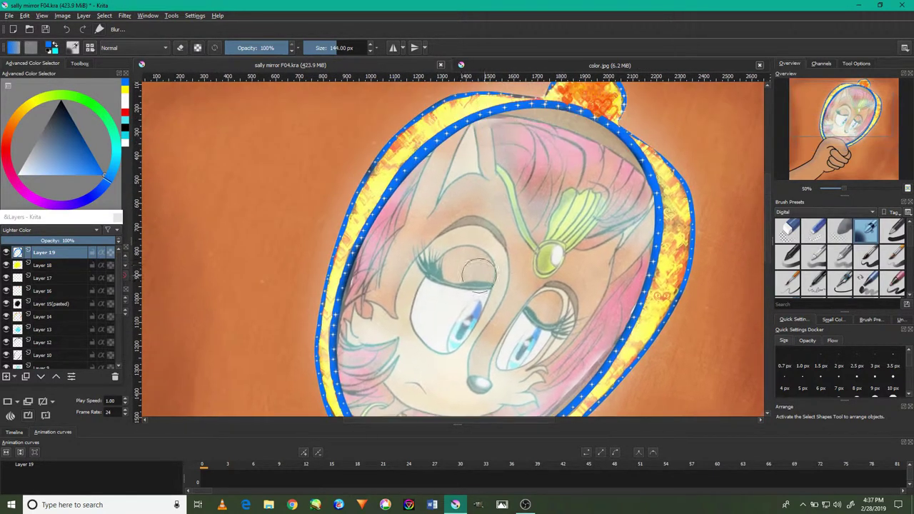
scroll(355, 223, "up", 2)
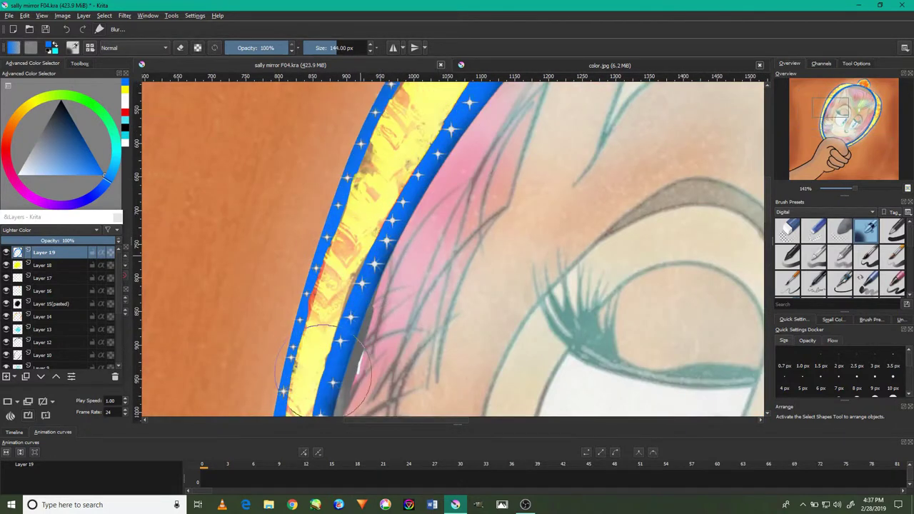
scroll(321, 375, "down", 2)
scroll(378, 265, "up", 4)
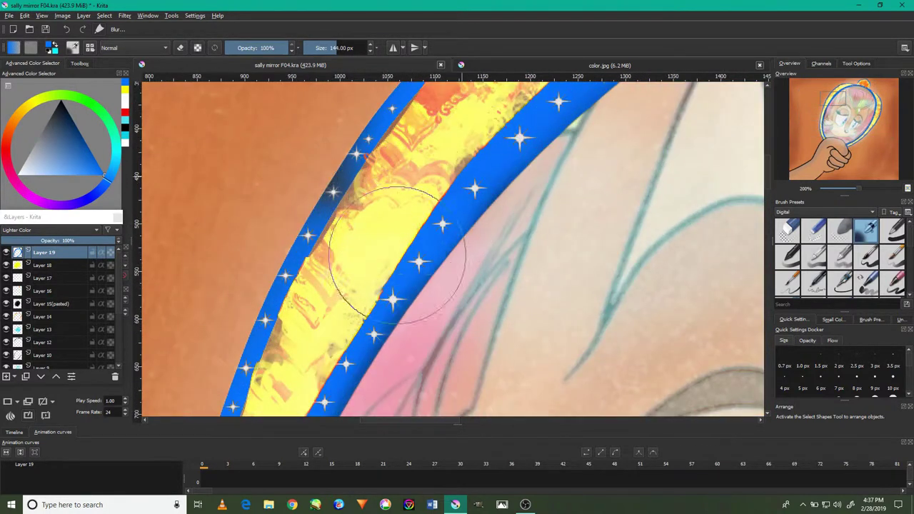
scroll(370, 189, "down", 3)
scroll(397, 145, "up", 2)
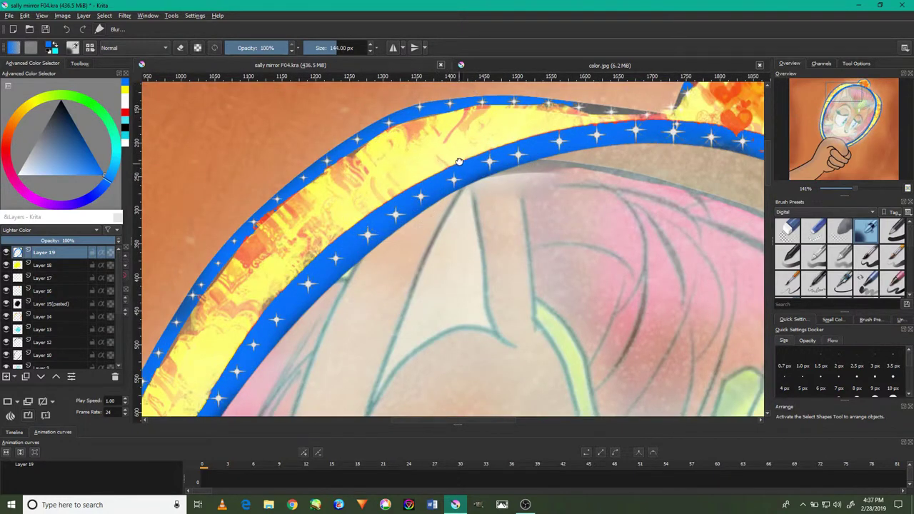
Step: Review the heart-covered top, top knob, face and blue rim near the chin
left_click_drag(642, 108, 415, 207)
left_click_drag(746, 404, 660, 321)
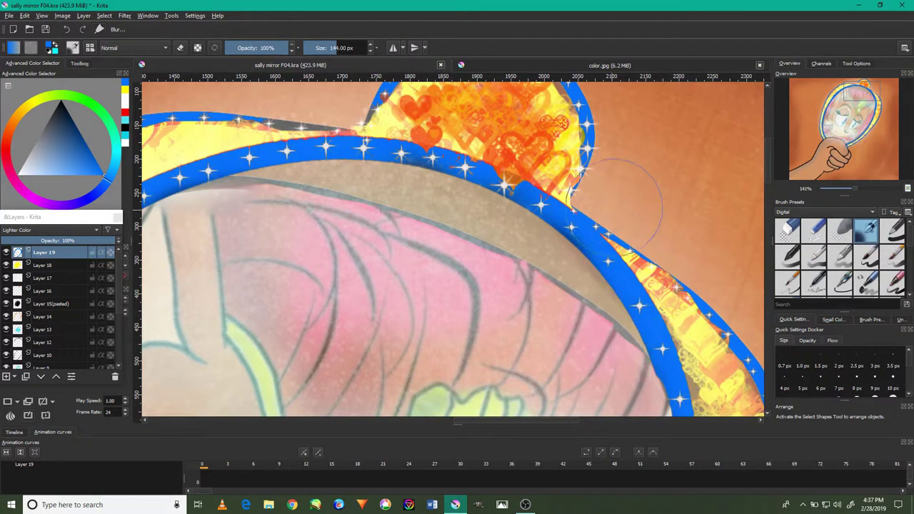
scroll(628, 208, "down", 5)
scroll(650, 286, "up", 3)
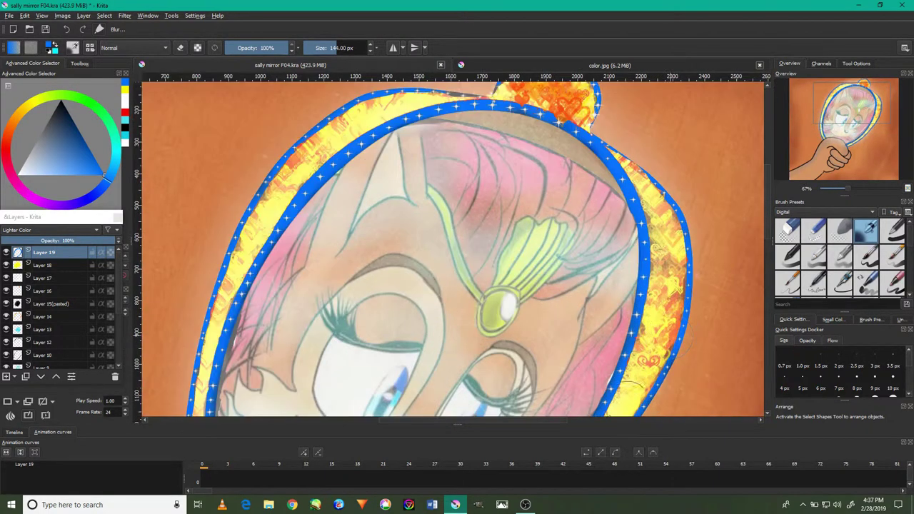
left_click_drag(627, 309, 644, 258)
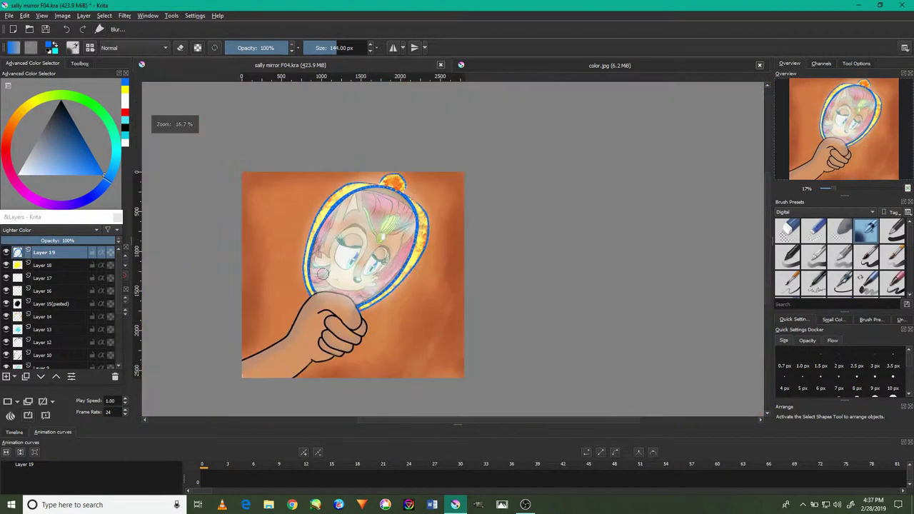
scroll(312, 285, "down", 4)
scroll(312, 292, "up", 3)
scroll(312, 291, "up", 4)
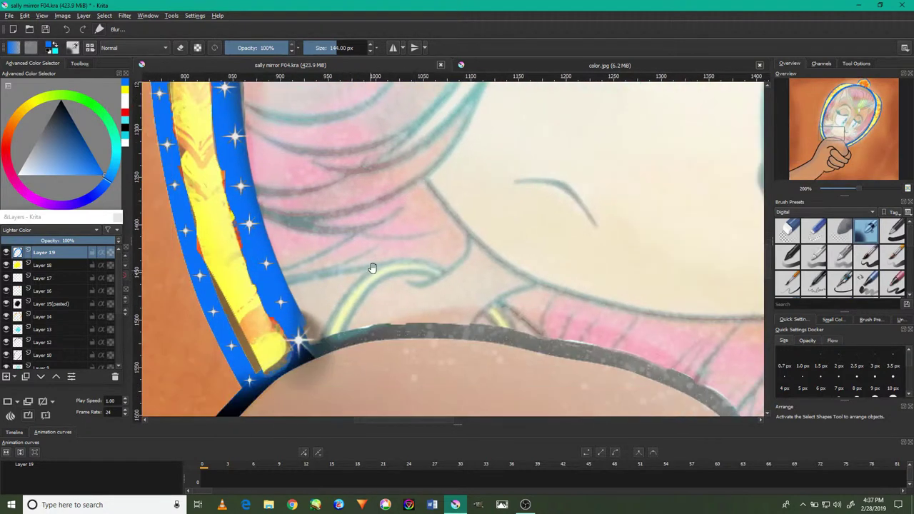
left_click_drag(299, 323, 436, 209)
Step: Shrink the brush to 68 px
key("bracketleft")
key("bracketleft")
key("bracketleft")
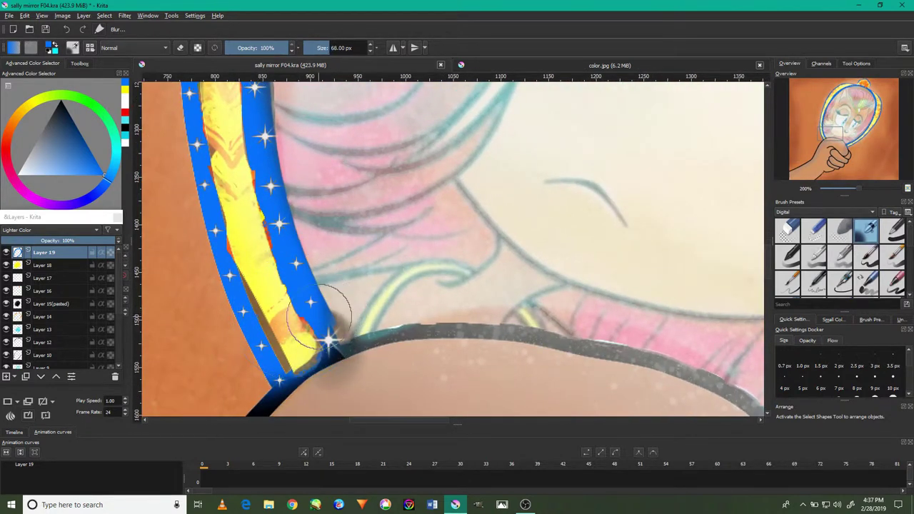
scroll(555, 276, "down", 3)
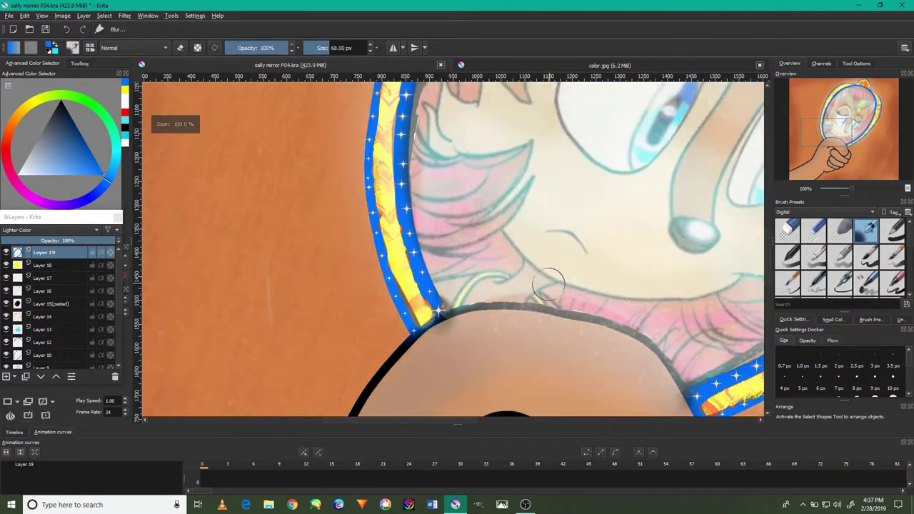
scroll(551, 279, "down", 2)
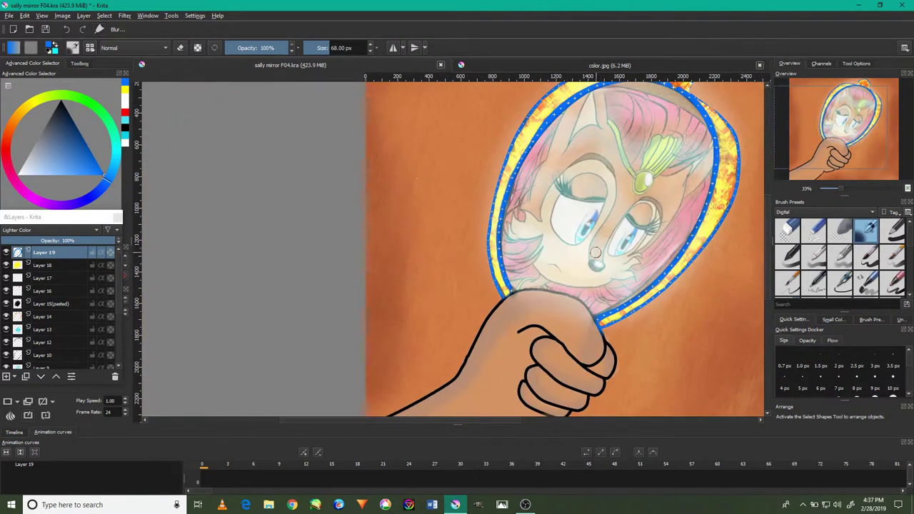
left_click_drag(619, 224, 520, 287)
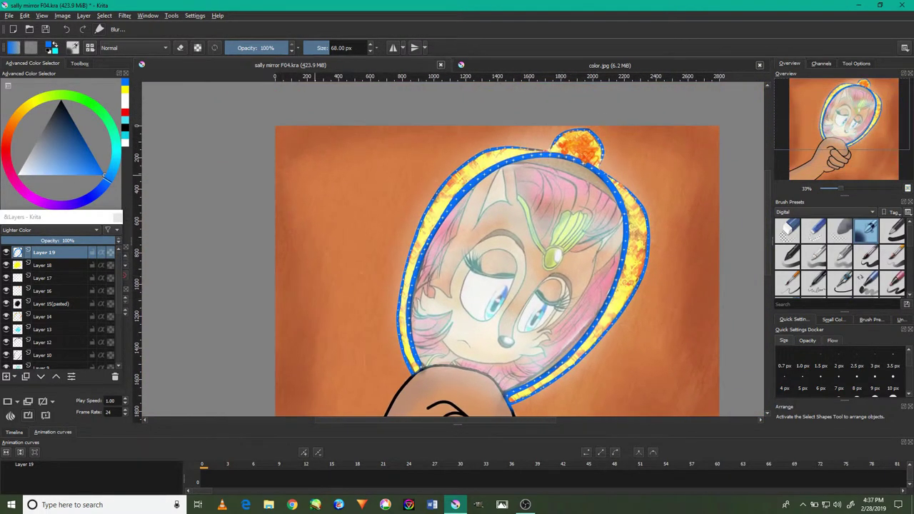
scroll(599, 159, "up", 4)
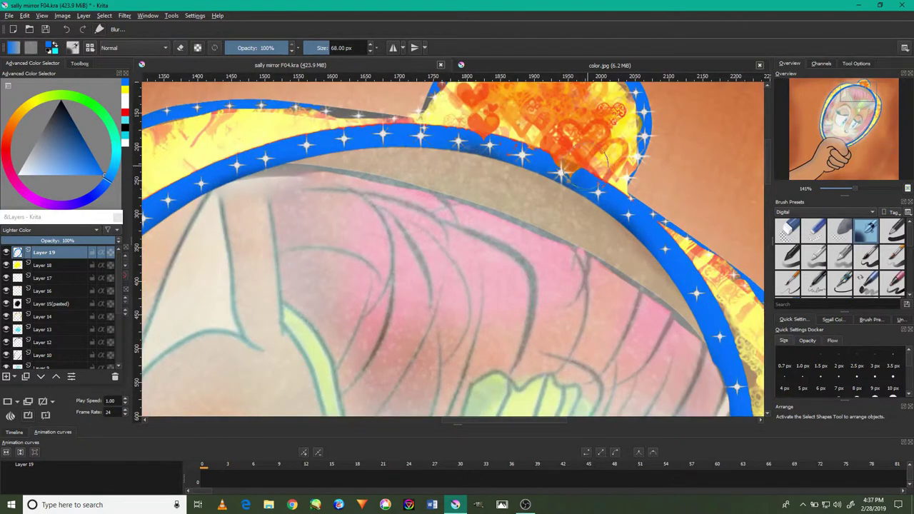
Step: Switch to the fifth brush preset at 40 px and bring the top knob into view
left_click(890, 240)
left_click(837, 212)
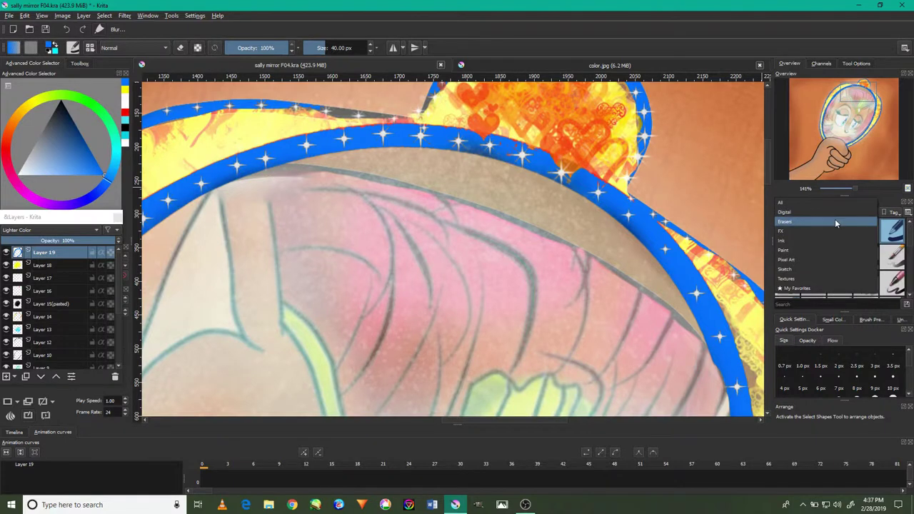
left_click(71, 64)
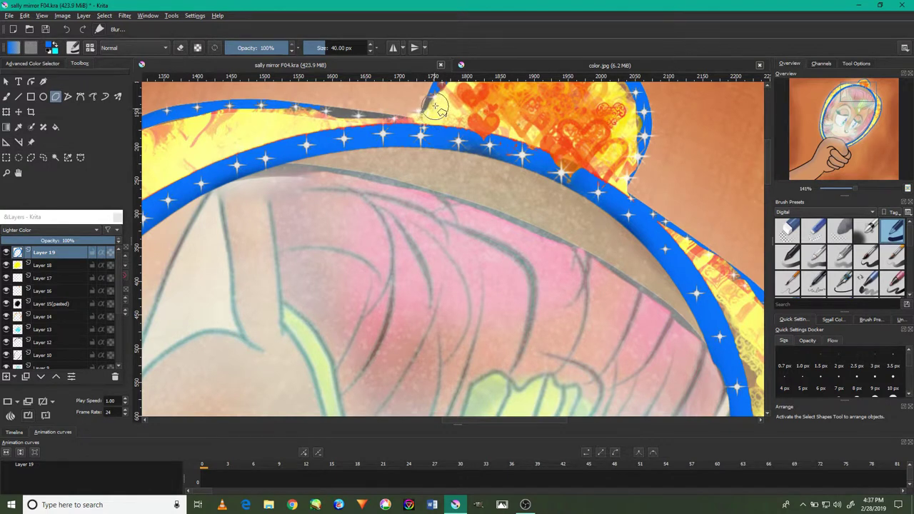
left_click_drag(457, 101, 424, 194)
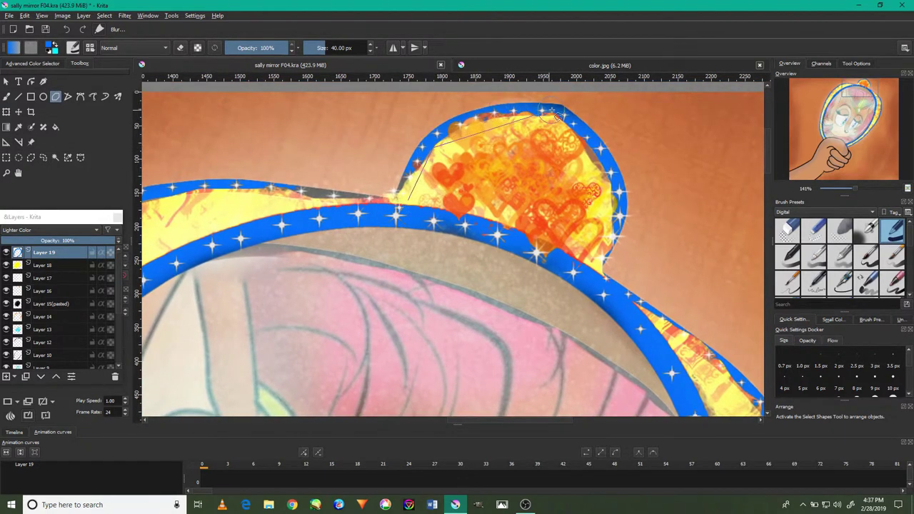
Step: Trace a polygon around the top knob and add empty Layer 20 on top
left_click(615, 209)
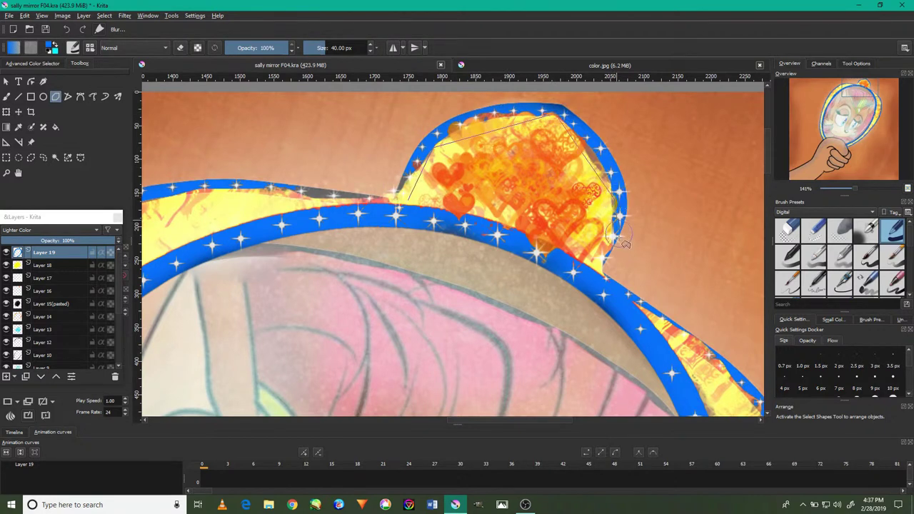
double_click(593, 264)
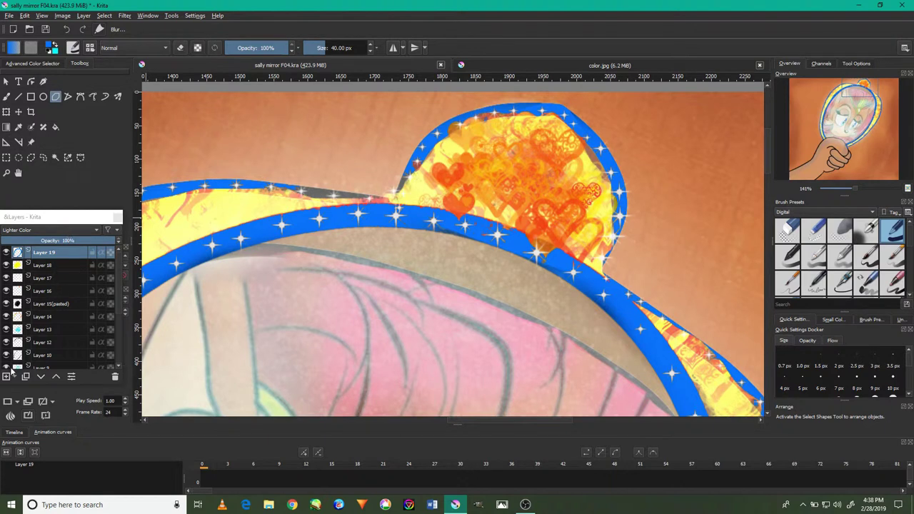
left_click(5, 377)
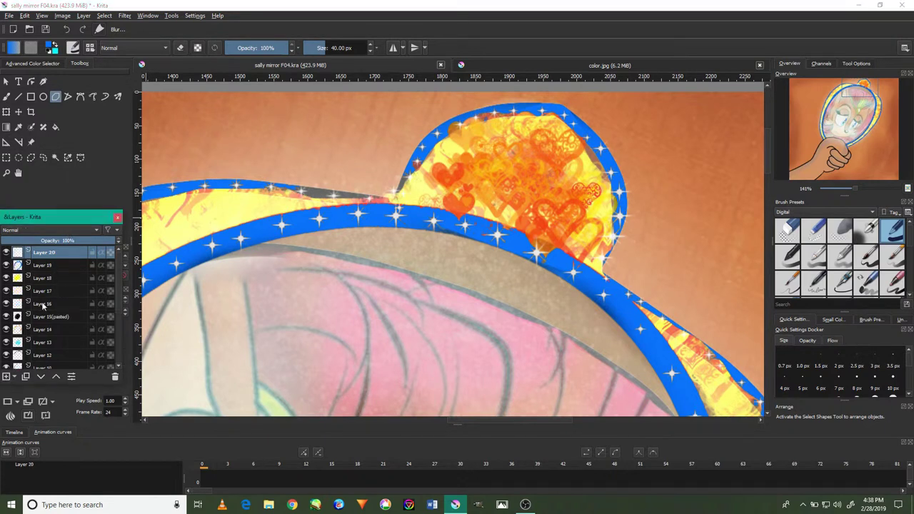
Step: Outline the mirror's top knob with a blue polygon shape
left_click(398, 202)
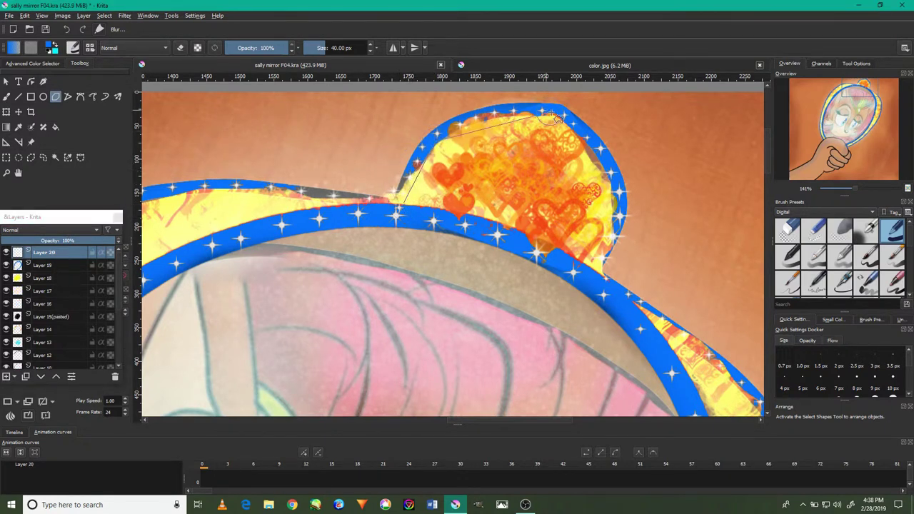
left_click(616, 208)
double_click(591, 263)
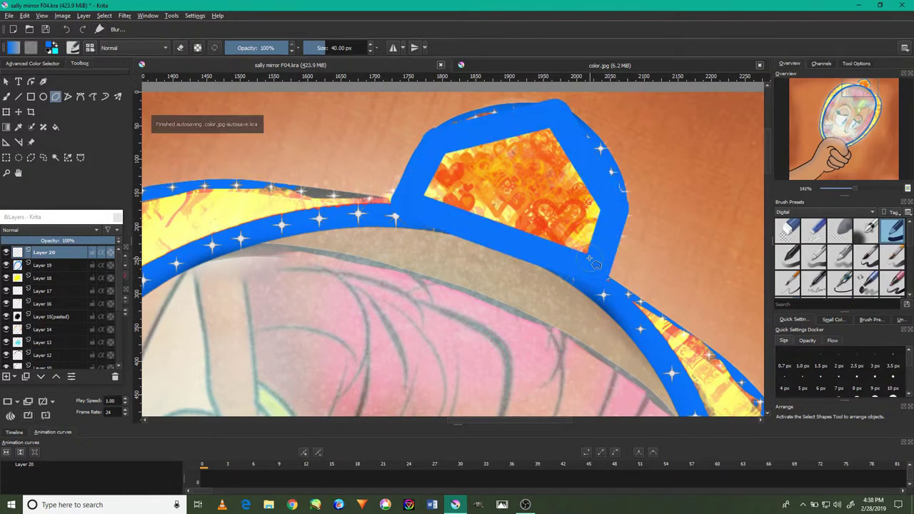
Step: Set Layer 20 to Multiply blending at about 38% opacity and zoom out to the whole image
left_click(63, 230)
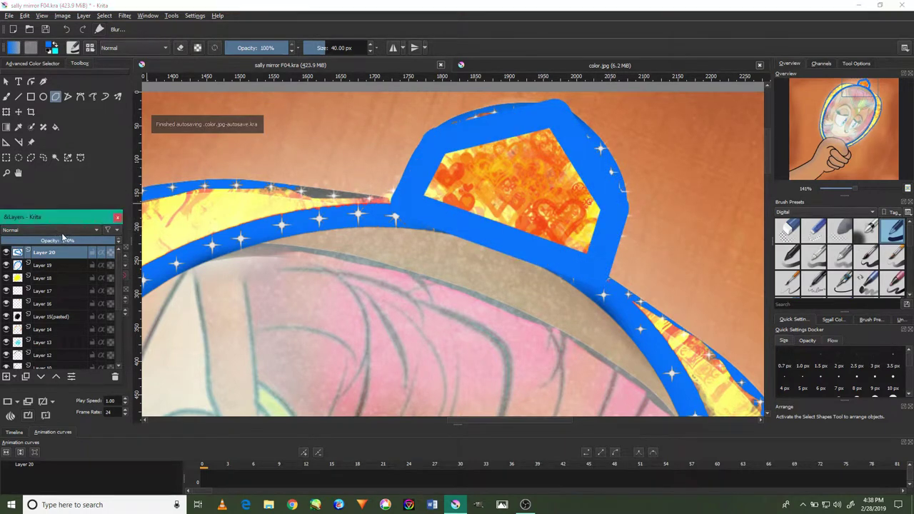
left_click(60, 211)
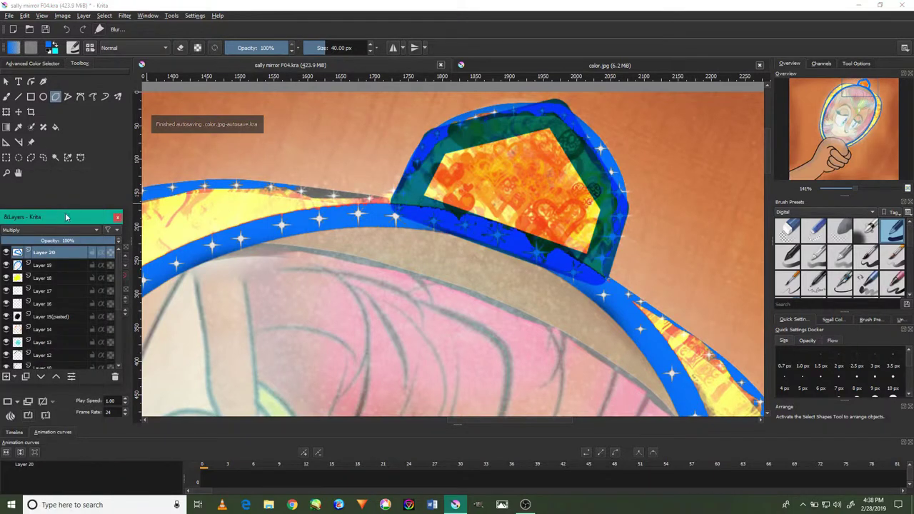
left_click(52, 241)
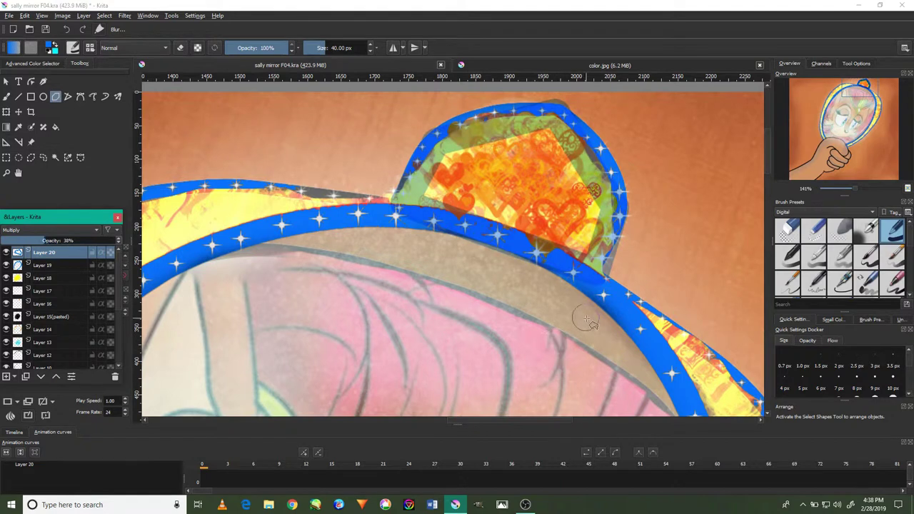
scroll(325, 279, "down", 2)
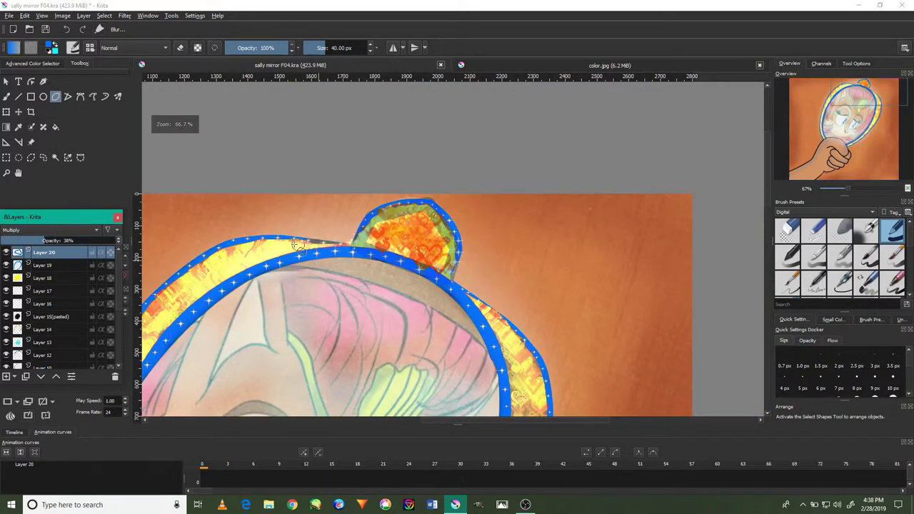
scroll(307, 250, "up", 2)
scroll(474, 280, "down", 2)
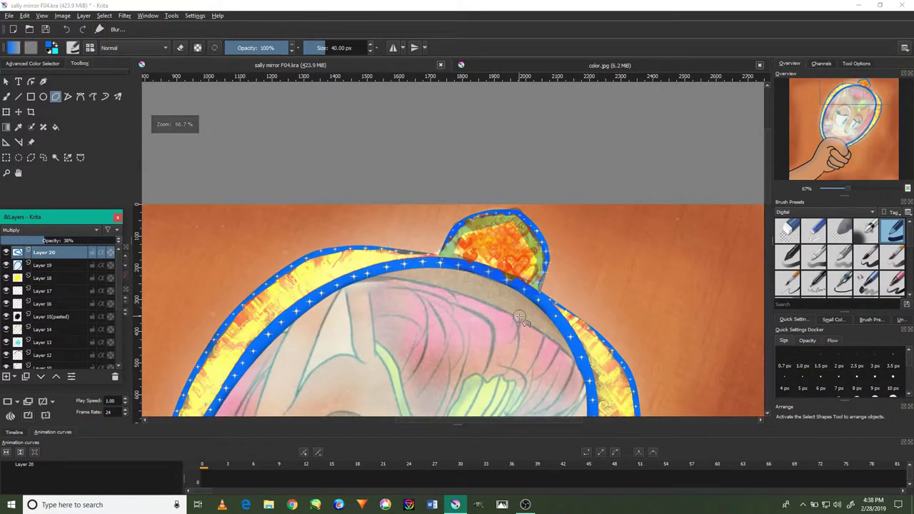
scroll(519, 315, "down", 3)
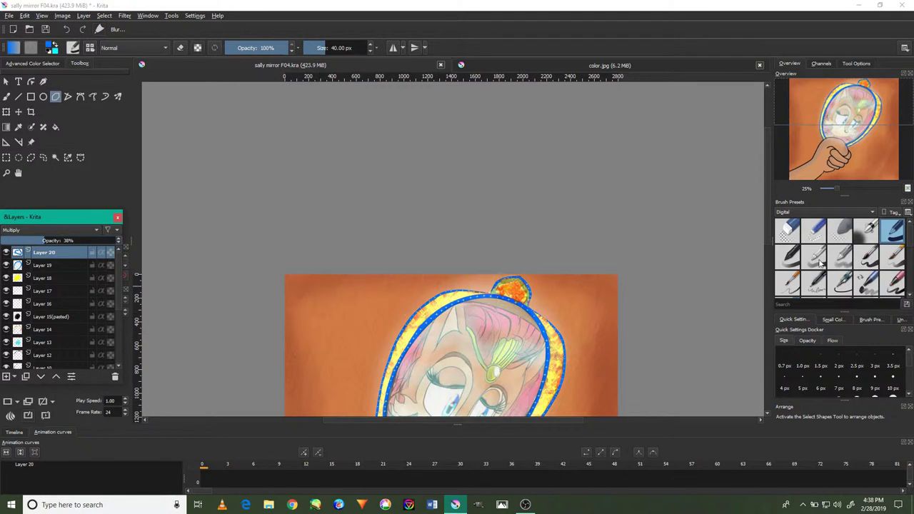
Step: Pick the 600 px blur brush in white and blur the face reflected in the mirror
left_click(868, 231)
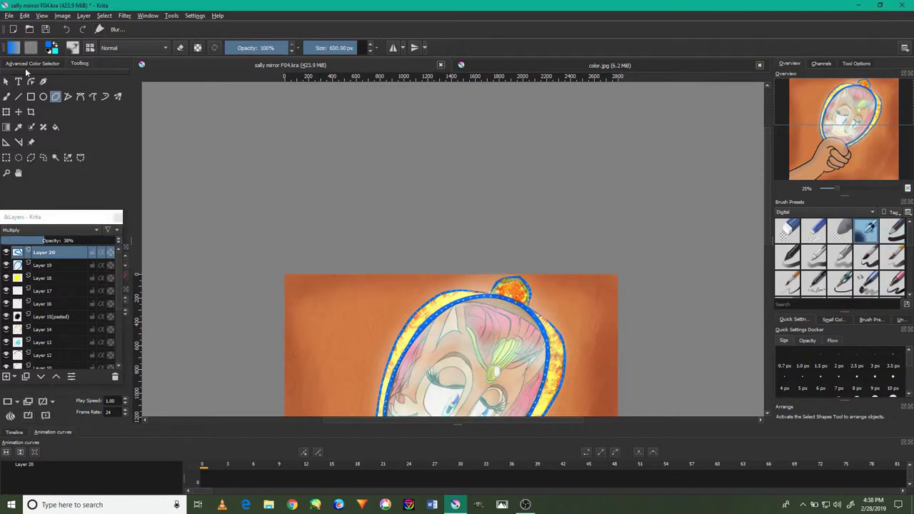
left_click(32, 63)
left_click_drag(32, 168, 20, 173)
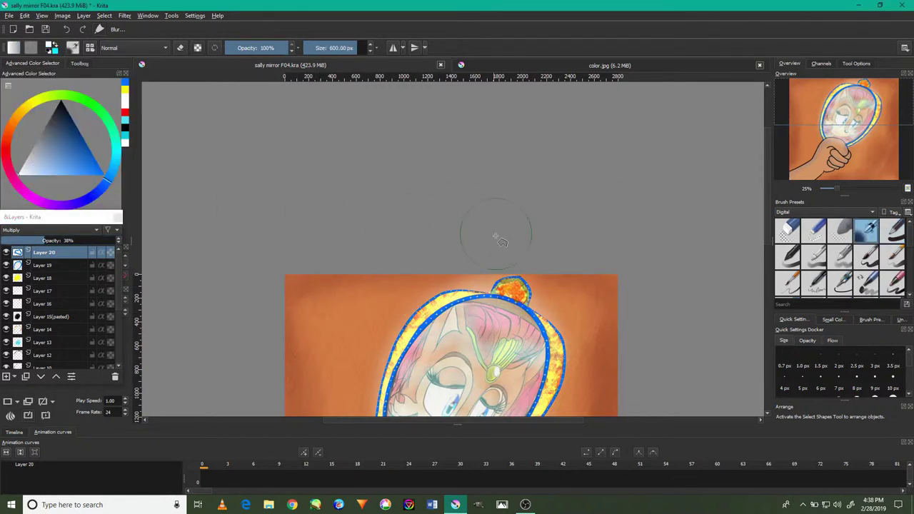
left_click_drag(486, 235, 474, 89)
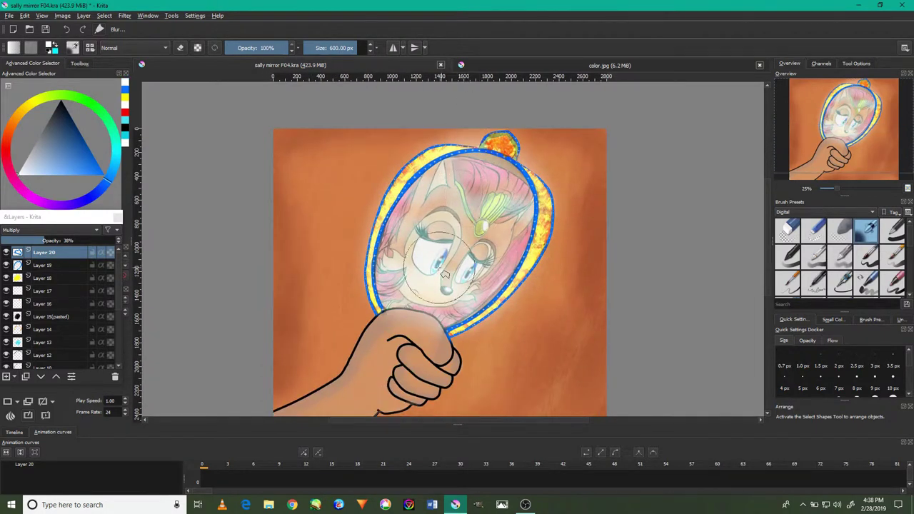
mouse_move(432, 268)
left_mouse_down()
mouse_move(504, 212)
mouse_move(430, 293)
mouse_move(436, 214)
mouse_move(493, 204)
mouse_move(470, 284)
mouse_move(471, 271)
left_mouse_up()
Step: Pan and zoom around the face, forehead gem, nose and top knob to check the blur
scroll(471, 271, "up", 4)
scroll(471, 271, "up", 3)
scroll(470, 269, "down", 2)
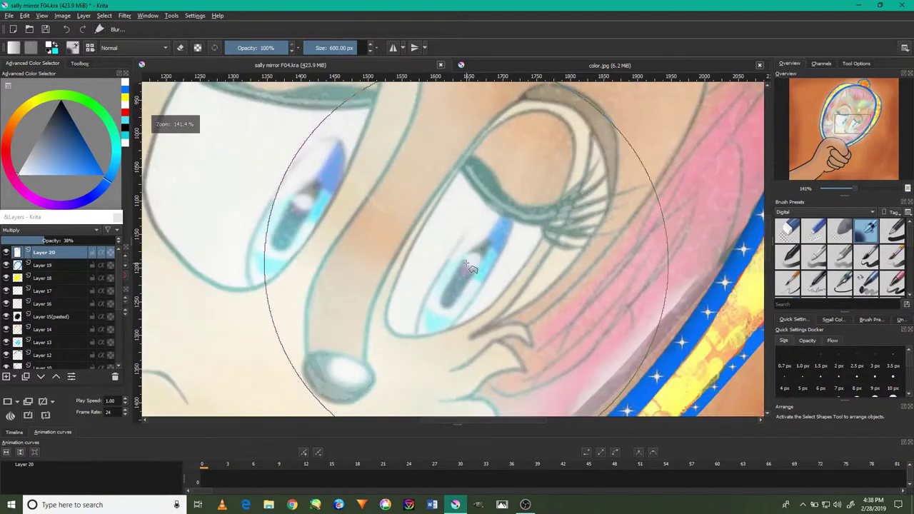
scroll(468, 264, "down", 1)
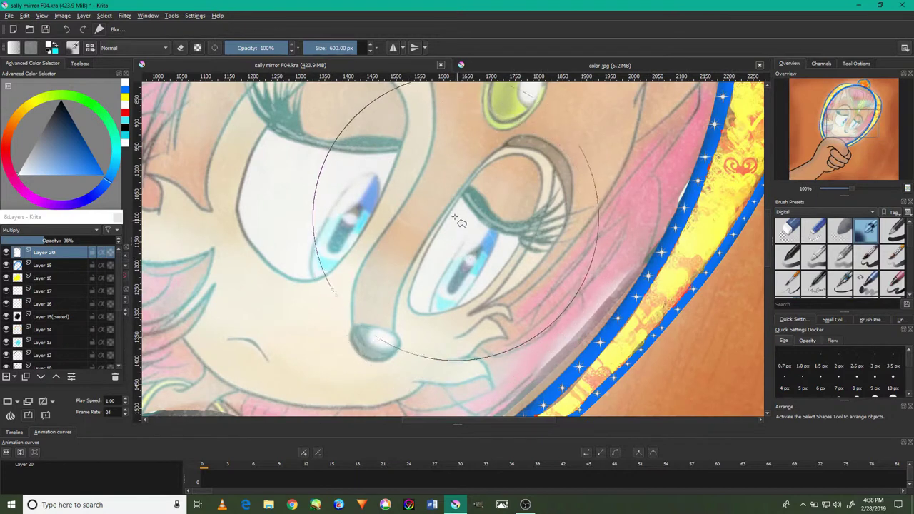
left_click_drag(439, 187, 453, 257)
mouse_move(448, 198)
left_mouse_down()
mouse_move(435, 322)
mouse_move(440, 279)
mouse_move(381, 282)
mouse_move(422, 172)
left_mouse_up()
mouse_move(394, 276)
left_mouse_down()
mouse_move(424, 251)
mouse_move(414, 164)
mouse_move(433, 147)
mouse_move(470, 178)
left_mouse_up()
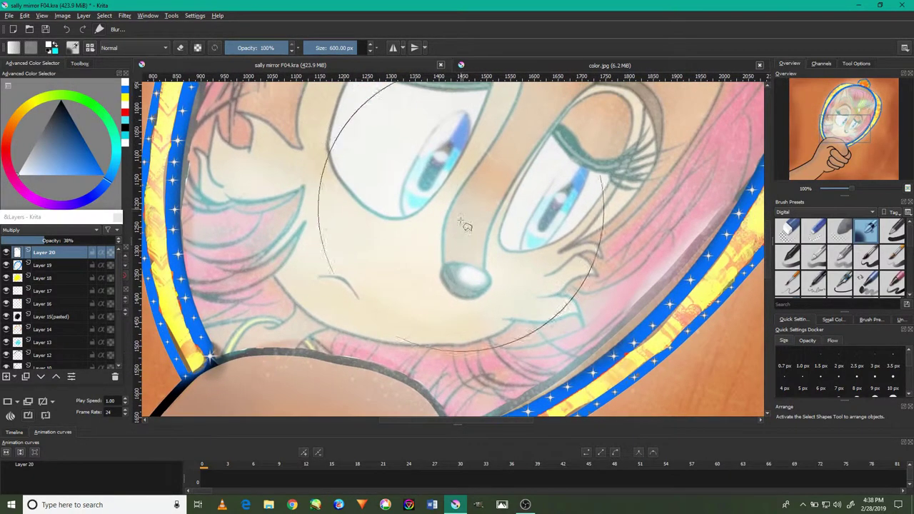
scroll(465, 204, "down", 4)
scroll(504, 215, "up", 2)
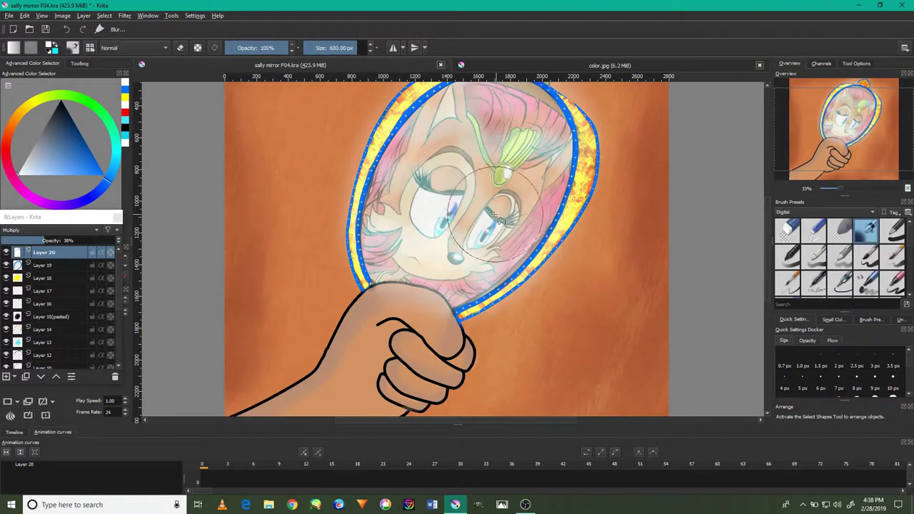
left_click_drag(497, 208, 500, 250)
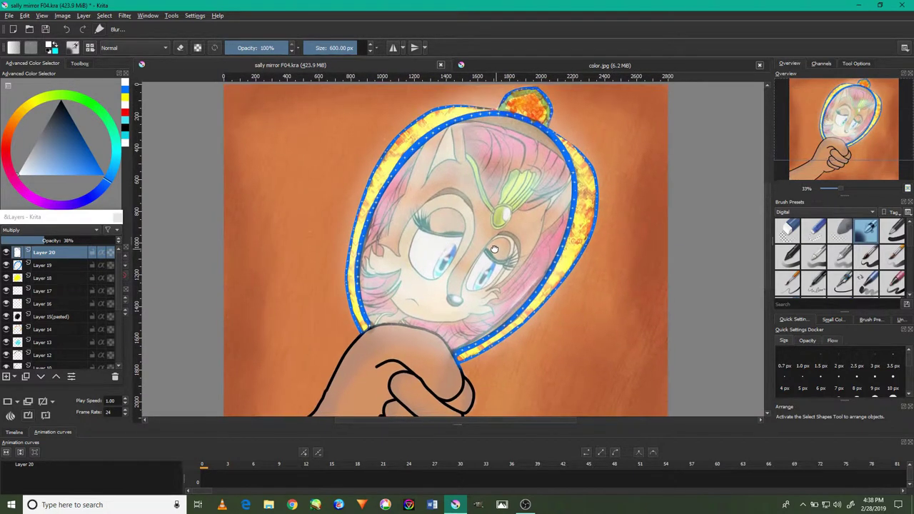
left_click(10, 15)
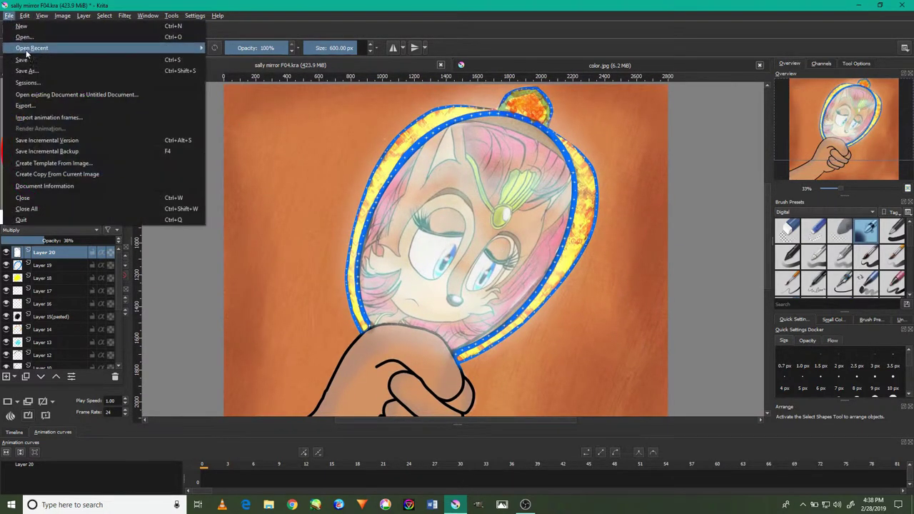
Step: Save the painting in folder 1 as 'sally mirror F05' in Krita format
left_click(29, 60)
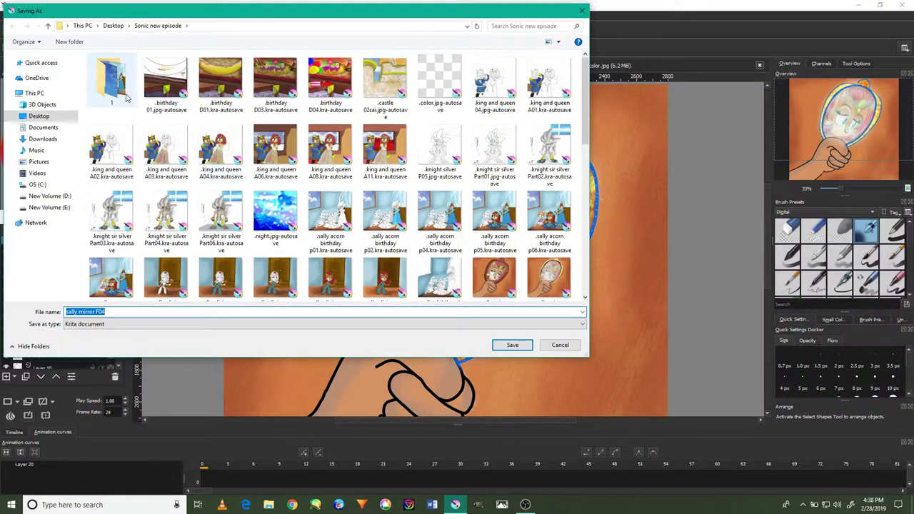
left_click(126, 93)
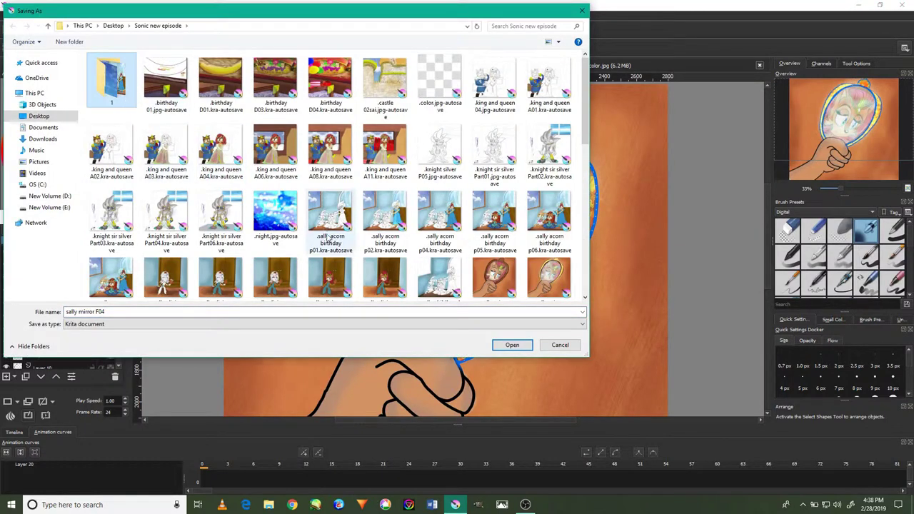
left_click(145, 313)
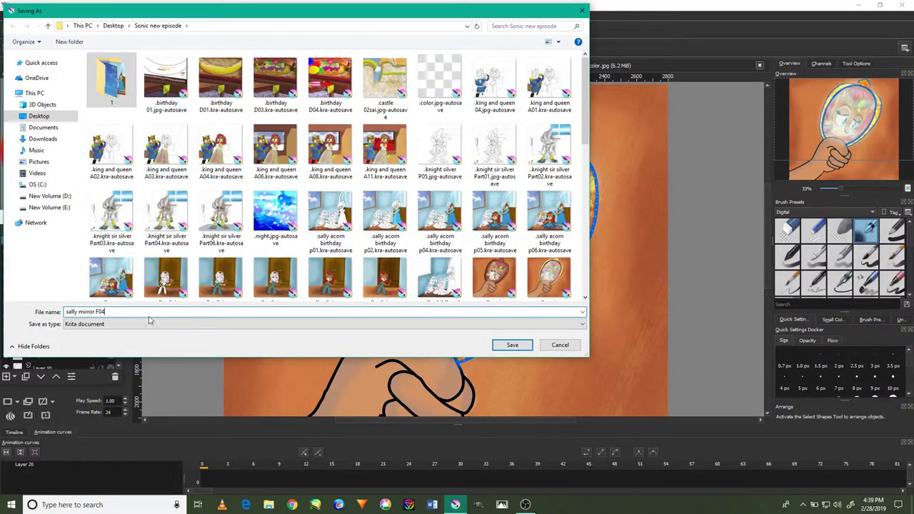
key("BackSpace")
type("5")
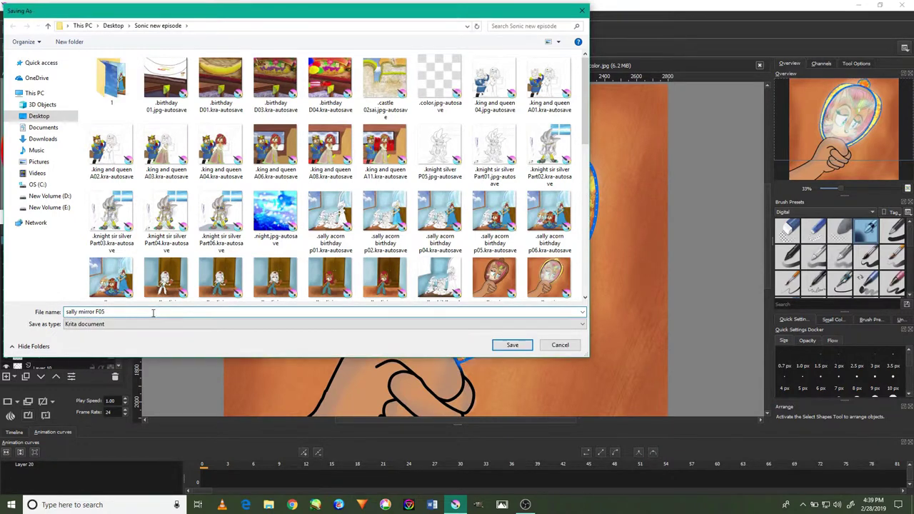
key("Return")
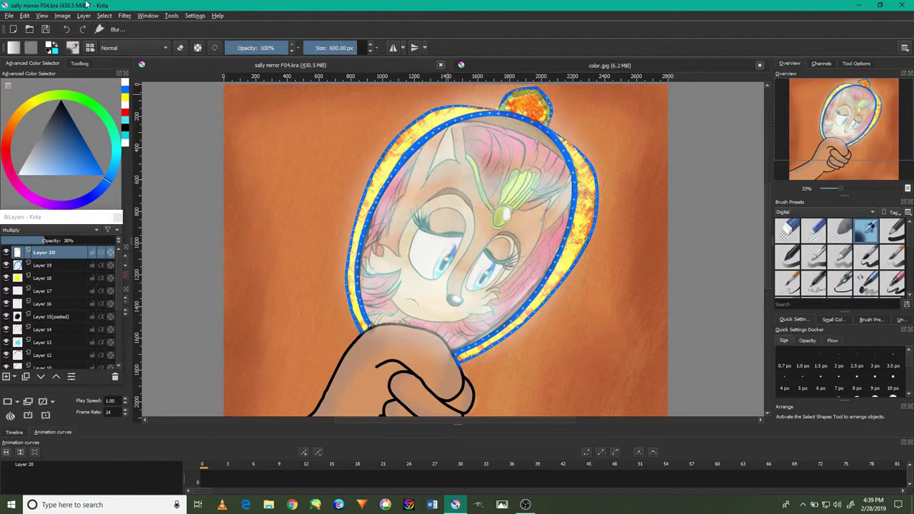
Step: Export 'sally mirror F05' as a JPEG image into the 1/final result folder
left_click(10, 15)
left_click(29, 71)
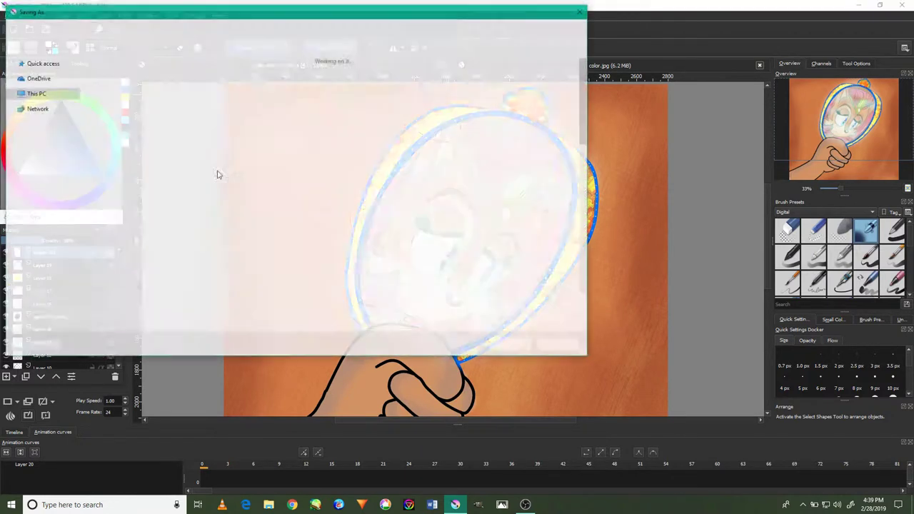
double_click(112, 79)
double_click(166, 84)
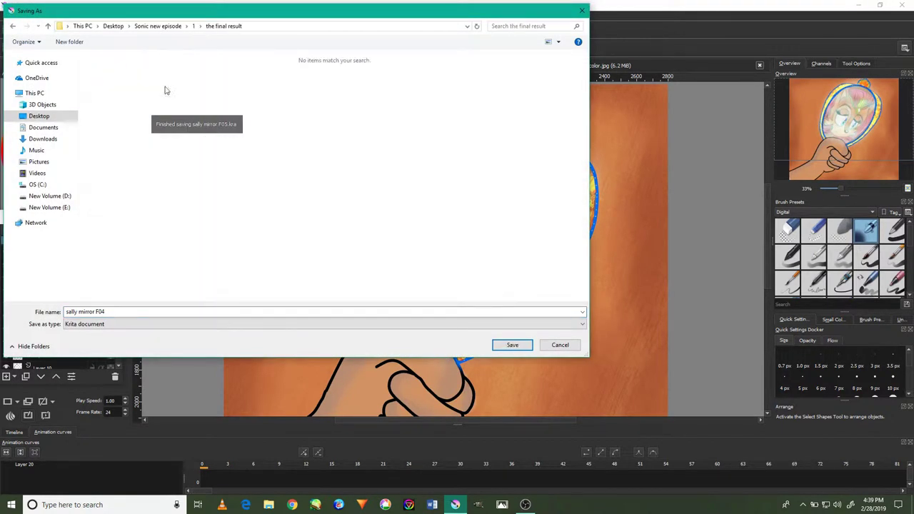
left_click(112, 323)
left_click(126, 179)
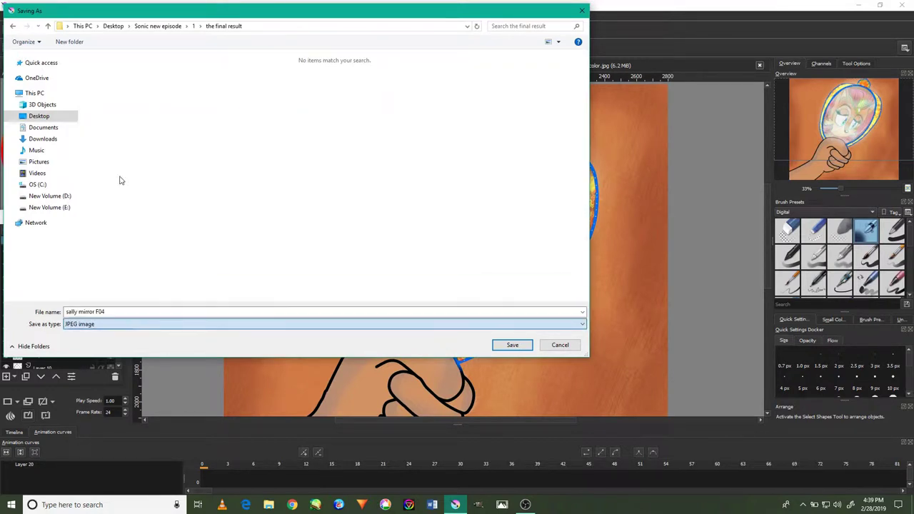
left_click(111, 310)
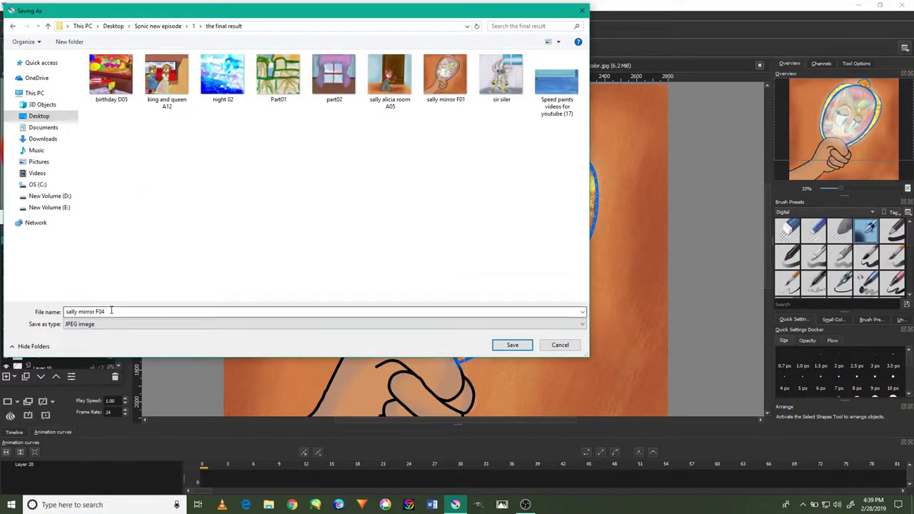
key("BackSpace")
type("5")
key("Return")
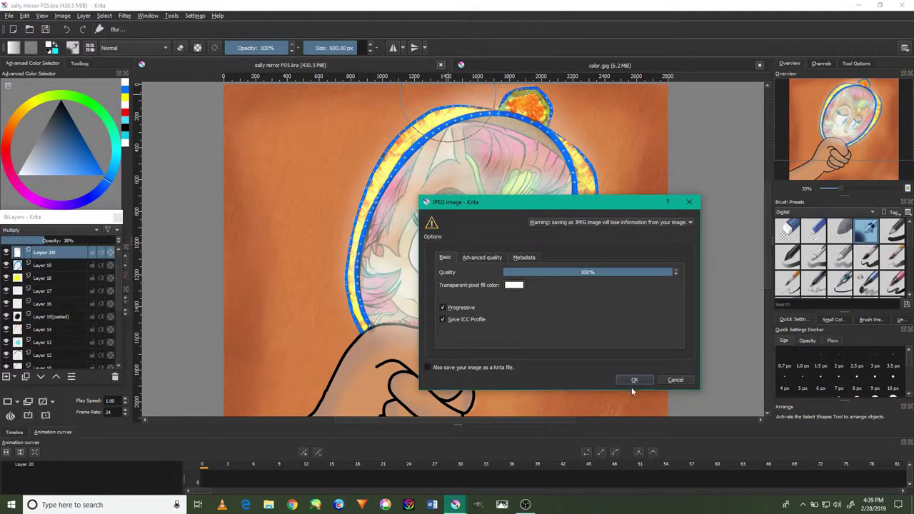
left_click(634, 379)
left_click(526, 505)
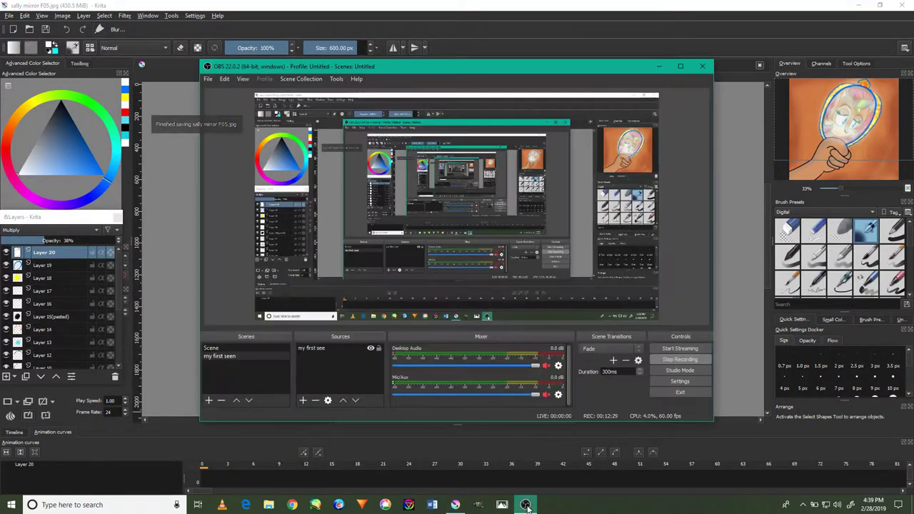